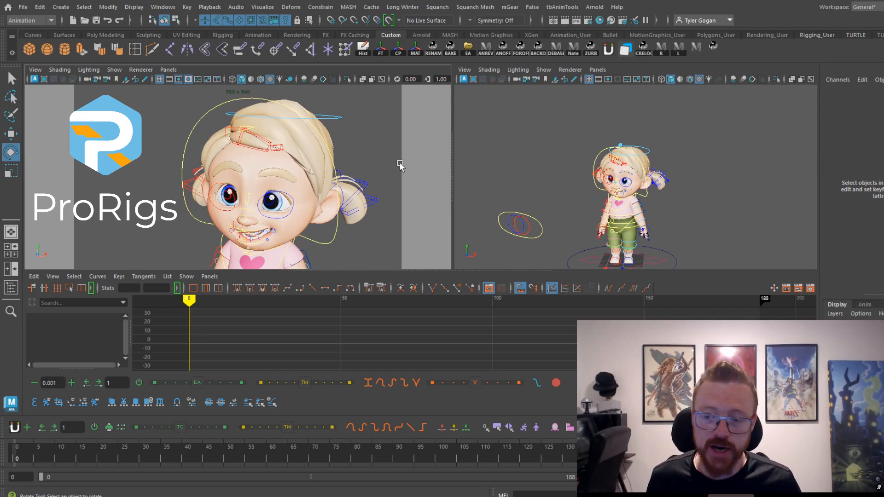
# Hide the rig controls in the camera view and scrub the animation to frame 57
pyautogui.hotkey('alt', '1')
pyautogui.moveTo(29, 453); pyautogui.dragTo(260, 438)
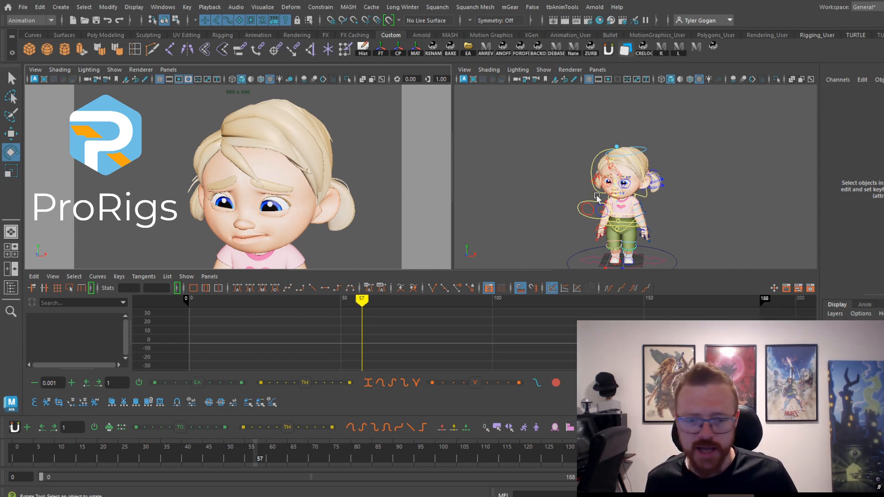
# Select all of the character's rig controls, review the animation, and delete every keyframe after frame 0
pyautogui.moveTo(568, 142); pyautogui.dragTo(679, 247)
pyautogui.press('f')
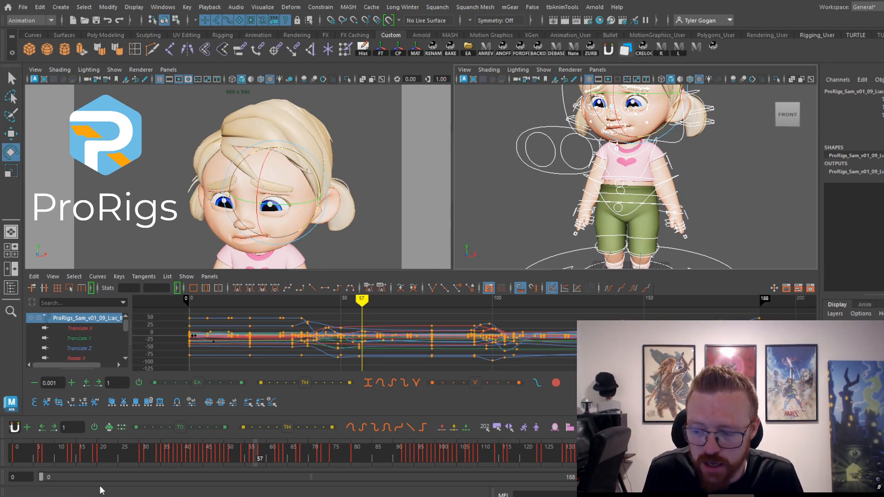
pyautogui.click(16, 452)
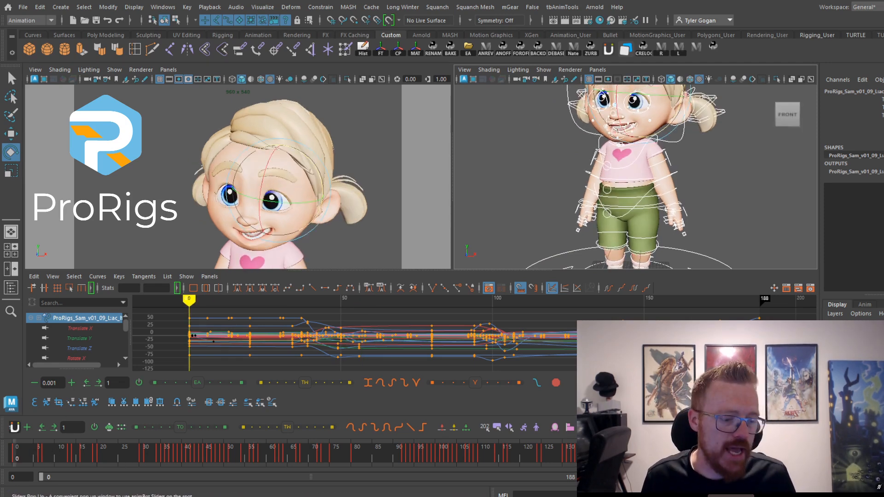
pyautogui.click(879, 453)
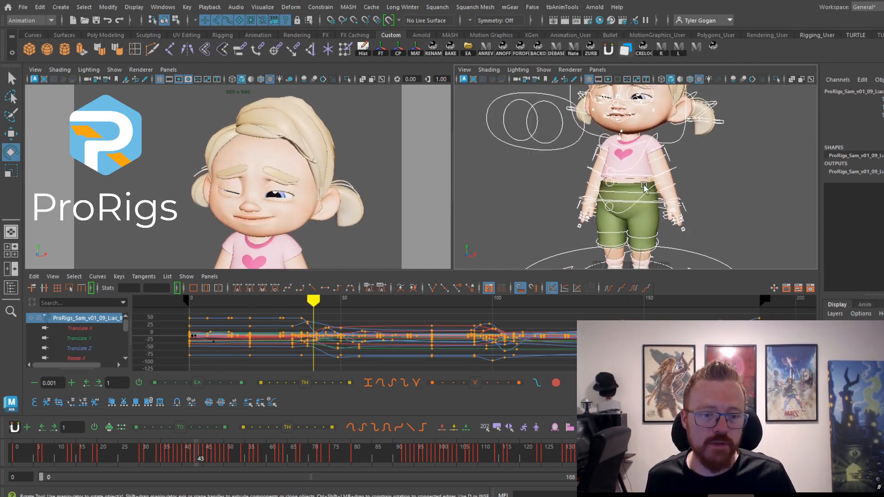
pyautogui.keyDown('alt'); pyautogui.moveTo(652, 193); pyautogui.dragTo(629, 232, button='middle'); pyautogui.keyUp('alt')
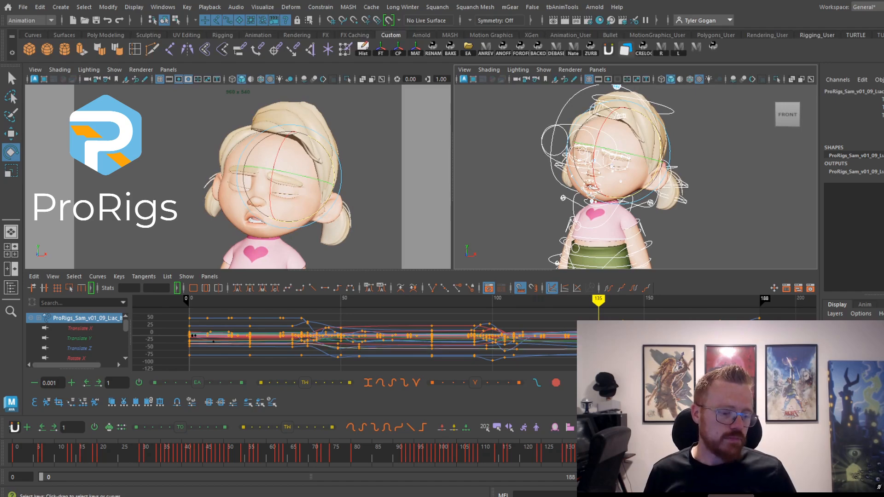
pyautogui.moveTo(26, 453); pyautogui.dragTo(813, 446)
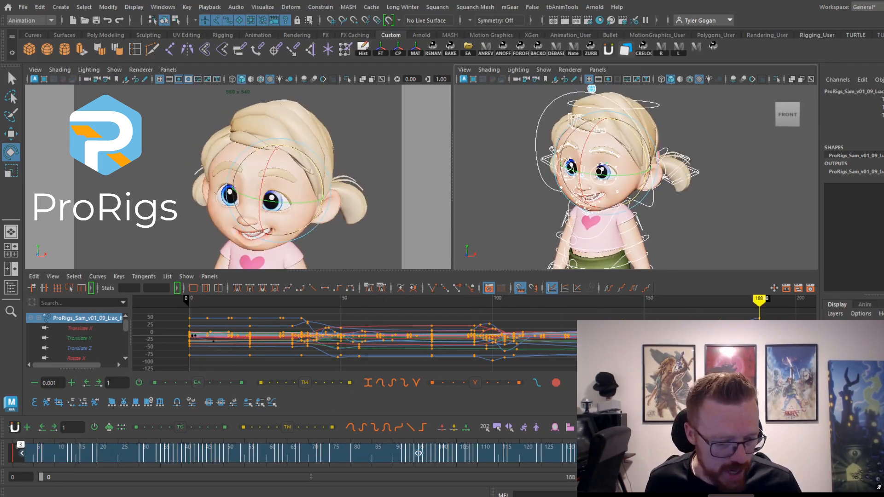
pyautogui.press('Delete')
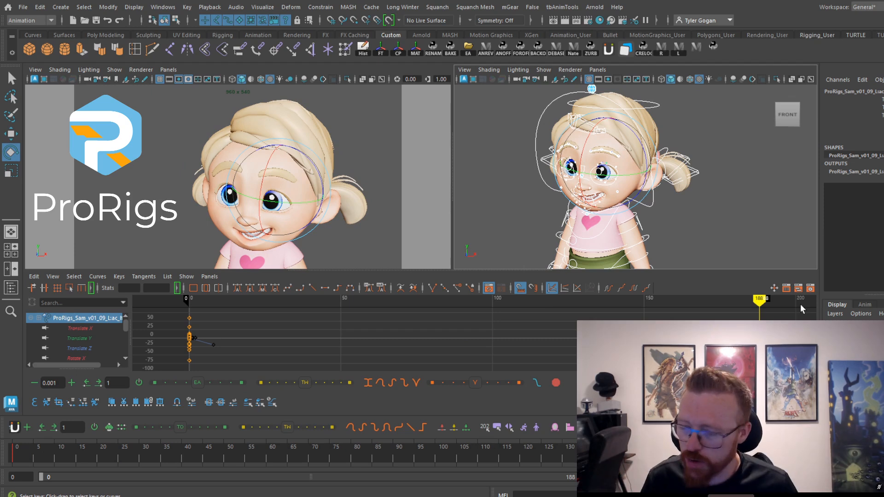
# Reset all selected controls to the rig's default pose at frame 0 and key them
pyautogui.click(14, 457)
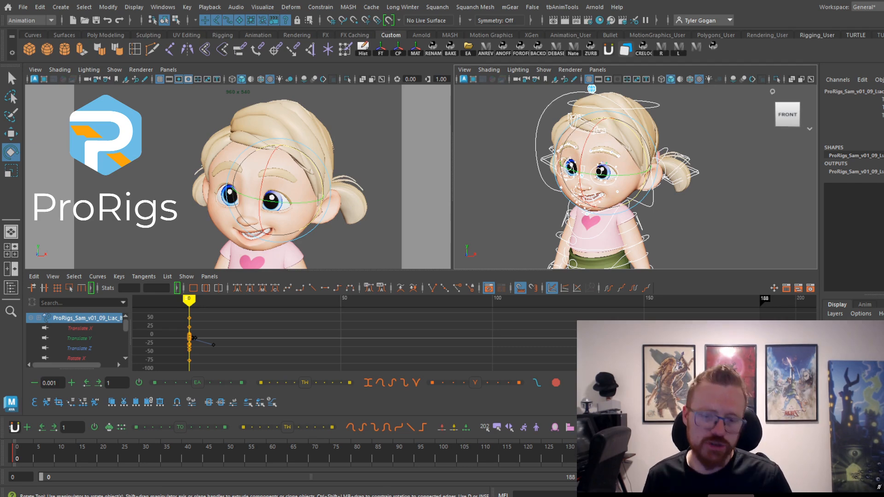
pyautogui.press('Return')
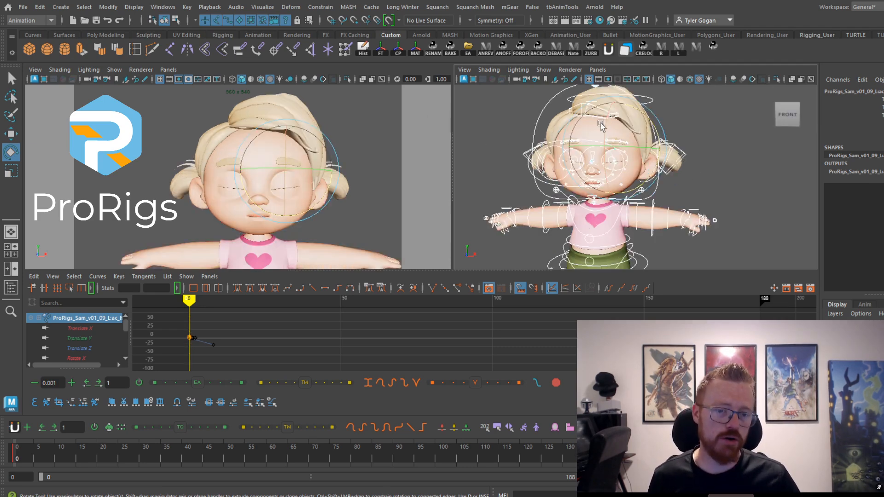
pyautogui.press('k')
# Rotate both upper arms down from the T-pose so they hang beside the body
pyautogui.moveTo(332, 280); pyautogui.dragTo(284, 227)
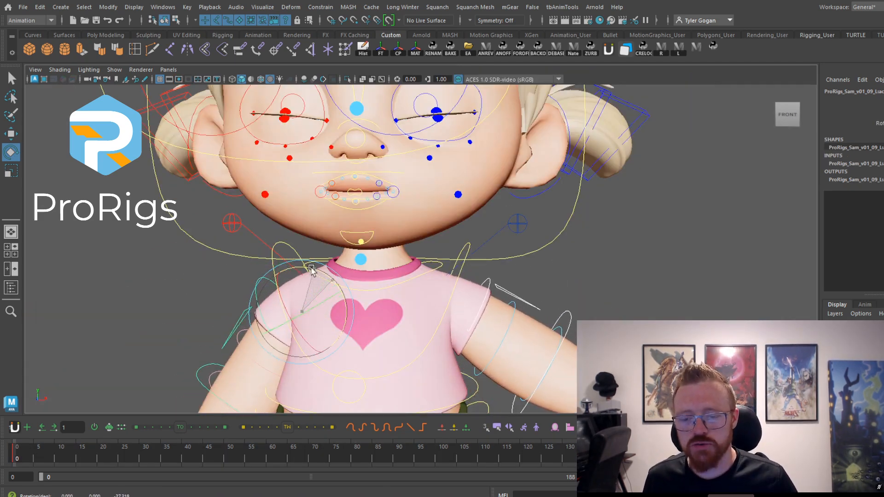
pyautogui.hotkey('ctrl', 'z')
pyautogui.click(541, 244)
pyautogui.click(469, 274)
pyautogui.keyDown('shift'); pyautogui.click(286, 269); pyautogui.keyUp('shift')
# Select both clavicle controls and rotate them together to adjust the shoulders
pyautogui.moveTo(511, 209); pyautogui.dragTo(518, 229)
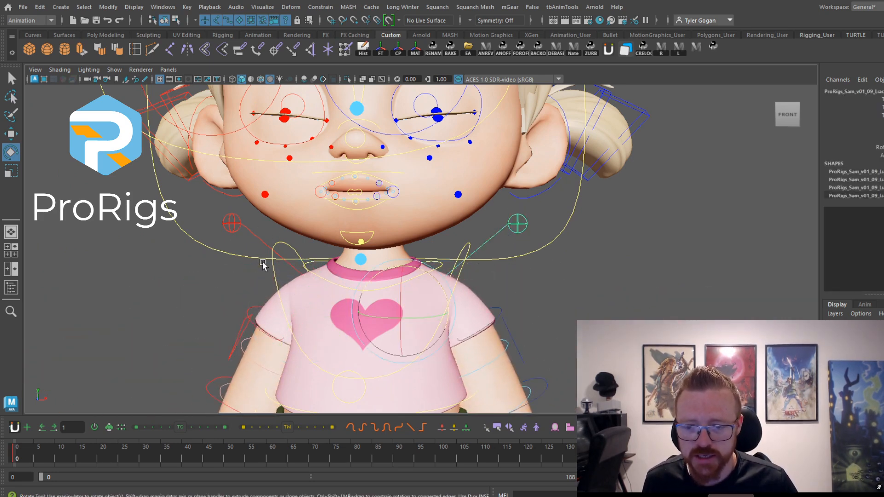
pyautogui.keyDown('shift'); pyautogui.click(249, 230); pyautogui.keyUp('shift')
pyautogui.moveTo(359, 267); pyautogui.dragTo(371, 279)
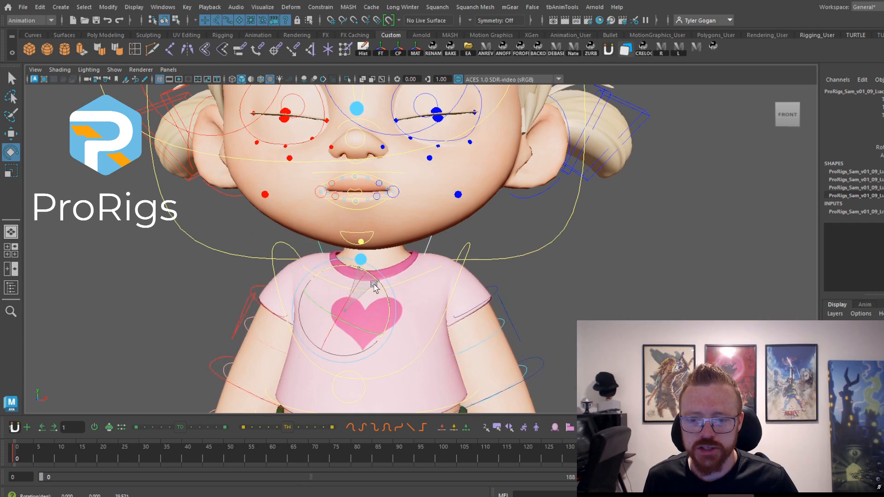
# Move both mouth corner controls up and outward to start a smile
pyautogui.scroll(5, 359, 230)
pyautogui.press('w')
pyautogui.click(352, 284)
pyautogui.keyDown('shift'); pyautogui.click(331, 282); pyautogui.keyUp('shift')
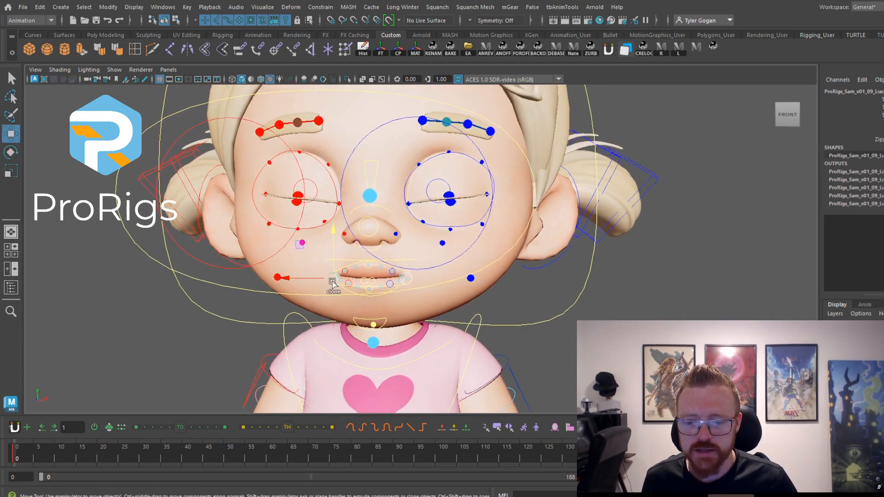
pyautogui.moveTo(333, 241); pyautogui.dragTo(332, 229)
pyautogui.moveTo(288, 268); pyautogui.dragTo(266, 269)
# Rotate the jaw control downward to open the mouth
pyautogui.keyDown('alt'); pyautogui.moveTo(289, 268); pyautogui.dragTo(341, 363, button='right'); pyautogui.keyUp('alt')
pyautogui.keyDown('alt'); pyautogui.moveTo(341, 363); pyautogui.dragTo(390, 322, button='middle'); pyautogui.keyUp('alt')
pyautogui.click(403, 378)
pyautogui.click(405, 384)
pyautogui.press('e')
pyautogui.press('w')
pyautogui.press('e')
pyautogui.moveTo(381, 200); pyautogui.dragTo(382, 207)
# Raise the character's left mouth corner to make the smile asymmetrical
pyautogui.press('w')
pyautogui.click(479, 263)
pyautogui.moveTo(471, 264); pyautogui.dragTo(458, 247)
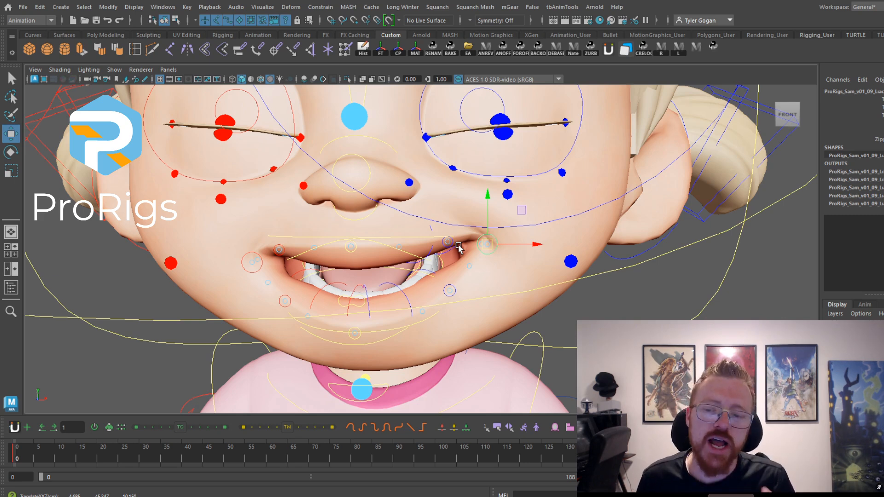
# Select both upper eyelid controls and raise them to open the eyes partway
pyautogui.click(502, 122)
pyautogui.click(511, 123)
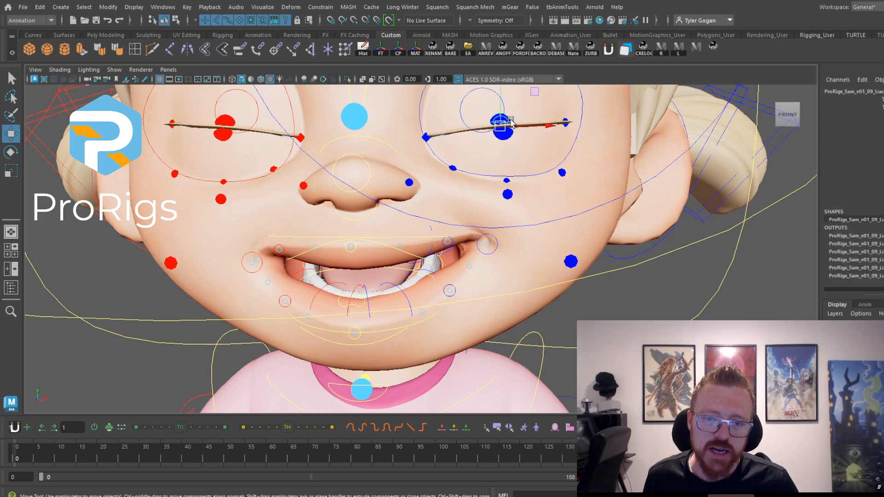
pyautogui.keyDown('alt'); pyautogui.moveTo(478, 142); pyautogui.dragTo(483, 165, button='middle'); pyautogui.keyUp('alt')
pyautogui.moveTo(522, 181); pyautogui.dragTo(530, 161)
pyautogui.keyDown('alt'); pyautogui.moveTo(525, 139); pyautogui.dragTo(509, 173, button='middle'); pyautogui.keyUp('alt')
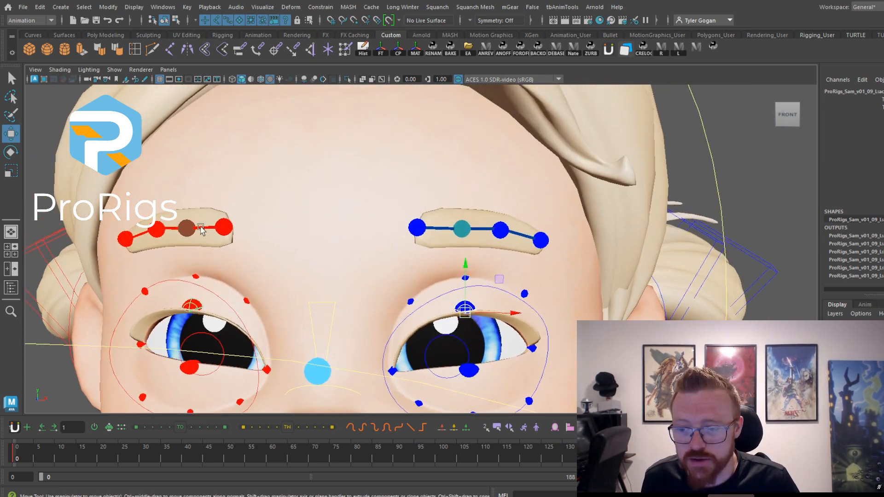
# Raise the character's whole right eyebrow and arch it by moving its inner and middle controls
pyautogui.click(218, 227)
pyautogui.moveTo(169, 183); pyautogui.dragTo(180, 162)
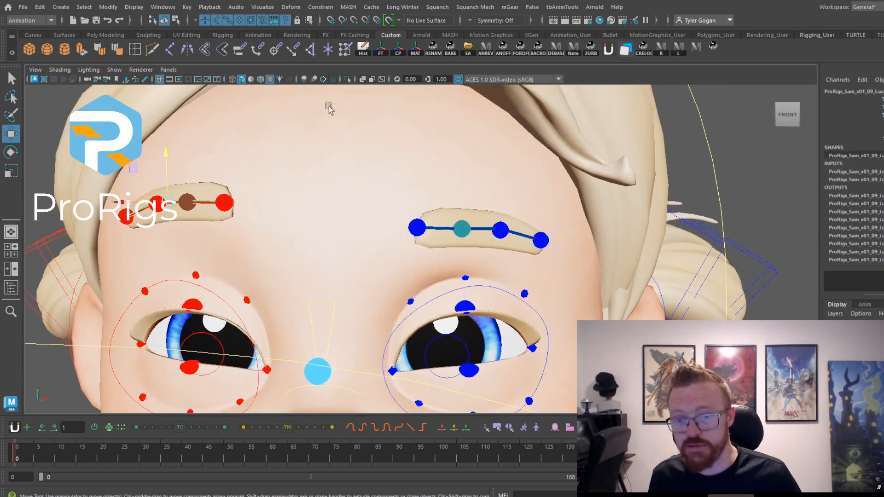
pyautogui.click(447, 220)
pyautogui.click(228, 202)
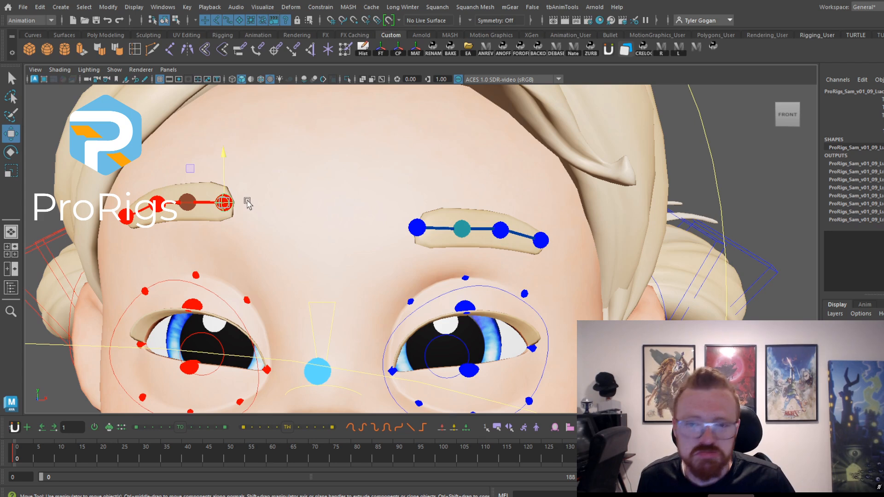
pyautogui.moveTo(223, 202); pyautogui.dragTo(232, 199)
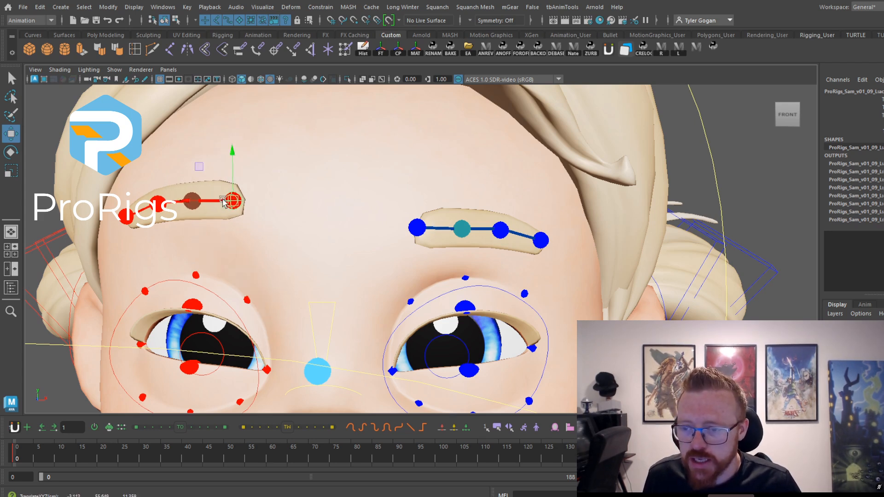
pyautogui.click(190, 200)
pyautogui.moveTo(192, 162); pyautogui.dragTo(193, 148)
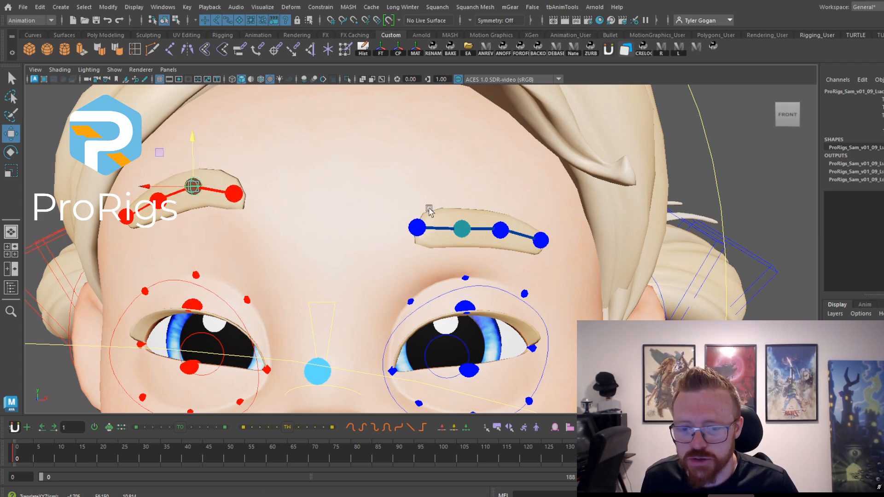
# Shift both inner eyebrow ends toward the nose and raise the left brow's middle controls into an arch
pyautogui.click(417, 227)
pyautogui.moveTo(417, 227); pyautogui.dragTo(369, 213)
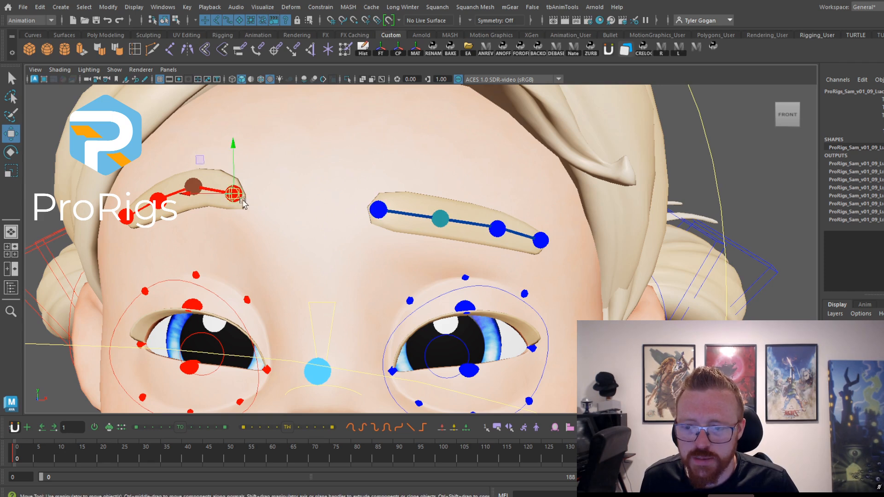
pyautogui.moveTo(242, 199); pyautogui.dragTo(282, 199)
pyautogui.moveTo(385, 217); pyautogui.dragTo(501, 194)
pyautogui.click(456, 228)
pyautogui.click(499, 227)
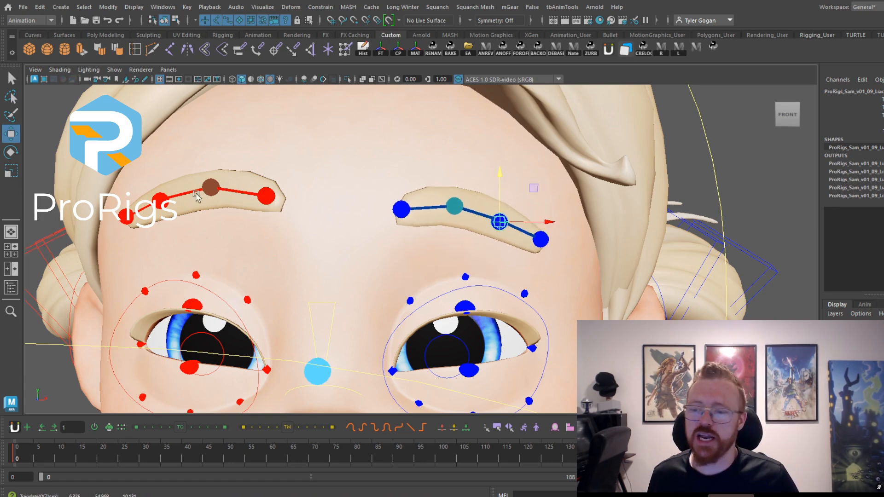
# Raise the character's whole right eyebrow higher and lower its inner end slightly
pyautogui.click(243, 189)
pyautogui.moveTo(175, 158); pyautogui.dragTo(178, 131)
pyautogui.click(266, 174)
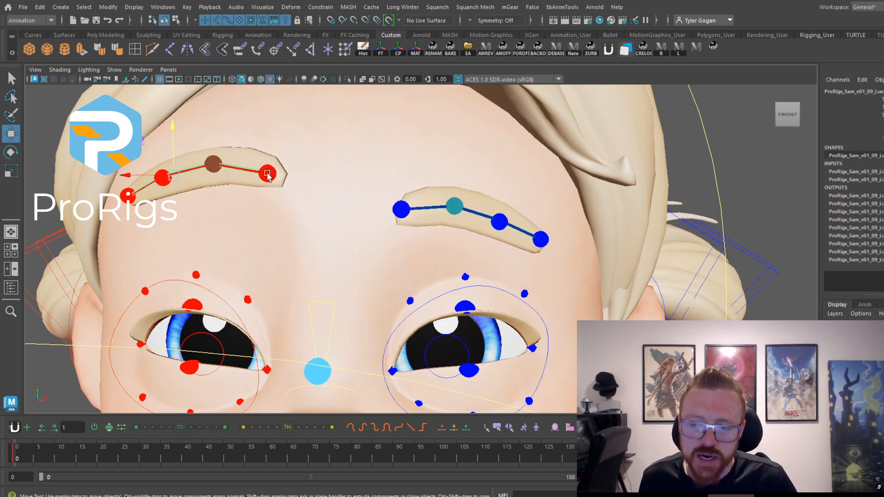
pyautogui.moveTo(267, 175)
pyautogui.mouseDown()
pyautogui.moveTo(291, 180)
pyautogui.moveTo(271, 182)
pyautogui.mouseUp()
pyautogui.scroll(-7, 378, 181)
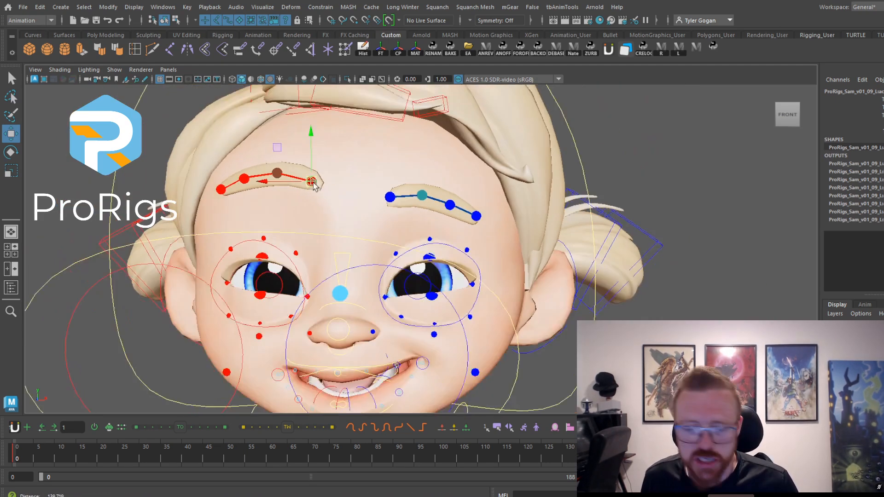
# Raise both upper eyelids further to widen the eyes, working from a three-quarter view of the face
pyautogui.keyDown('alt'); pyautogui.moveTo(332, 158); pyautogui.dragTo(380, 145, button='middle'); pyautogui.keyUp('alt')
pyautogui.scroll(4, 380, 145)
pyautogui.keyDown('alt'); pyautogui.moveTo(406, 268); pyautogui.dragTo(389, 173, button='middle'); pyautogui.keyUp('alt')
pyautogui.keyDown('alt'); pyautogui.moveTo(497, 199); pyautogui.dragTo(452, 206); pyautogui.keyUp('alt')
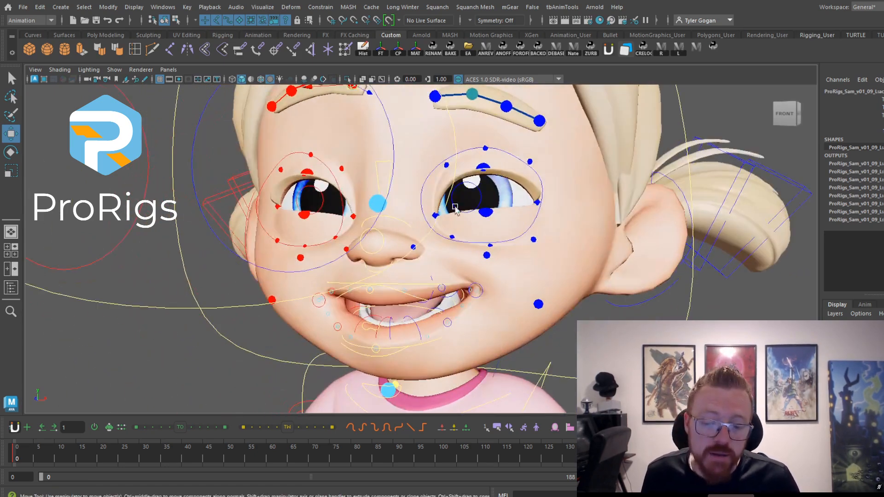
pyautogui.keyDown('alt'); pyautogui.moveTo(453, 205); pyautogui.dragTo(421, 173, button='right'); pyautogui.keyUp('alt')
pyautogui.keyDown('alt'); pyautogui.moveTo(421, 172); pyautogui.dragTo(354, 193, button='middle'); pyautogui.keyUp('alt')
pyautogui.keyDown('alt'); pyautogui.moveTo(354, 193); pyautogui.dragTo(359, 190, button='right'); pyautogui.keyUp('alt')
pyautogui.keyDown('alt'); pyautogui.moveTo(359, 190); pyautogui.dragTo(334, 255); pyautogui.keyUp('alt')
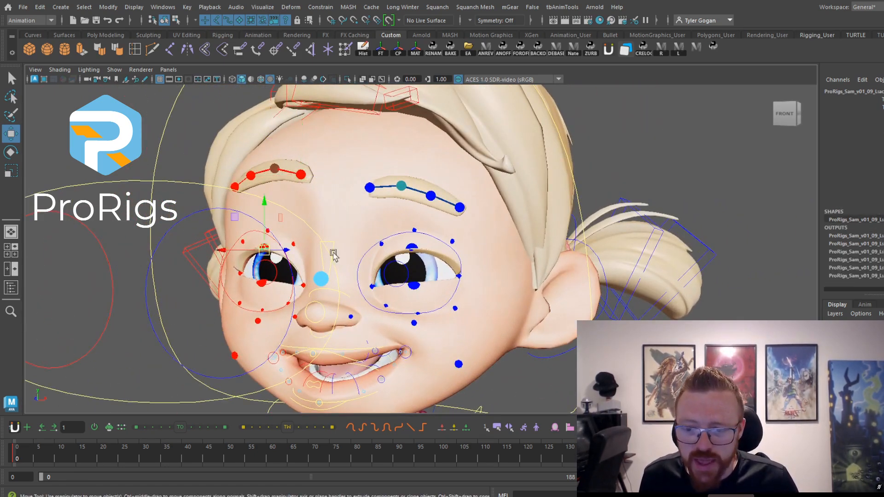
pyautogui.moveTo(265, 208); pyautogui.dragTo(259, 200)
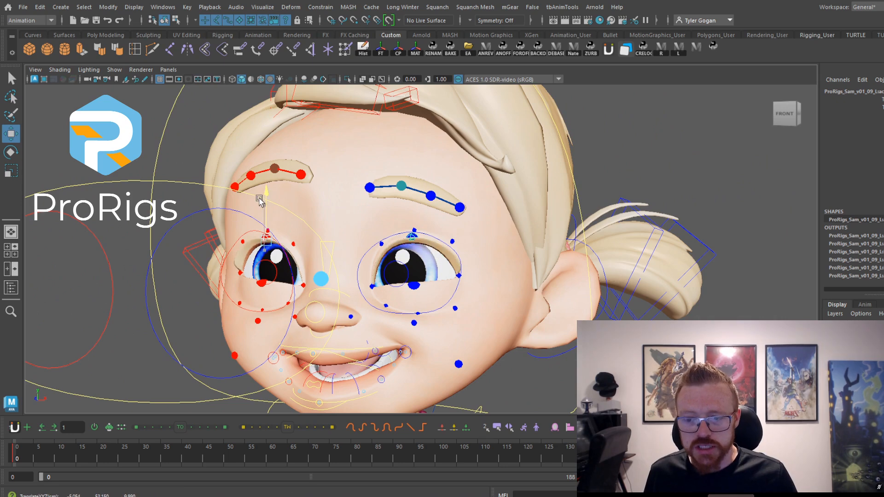
# Select both lower eyelid controls and lower them to expose more of the irises
pyautogui.scroll(3, 293, 225)
pyautogui.click(240, 263)
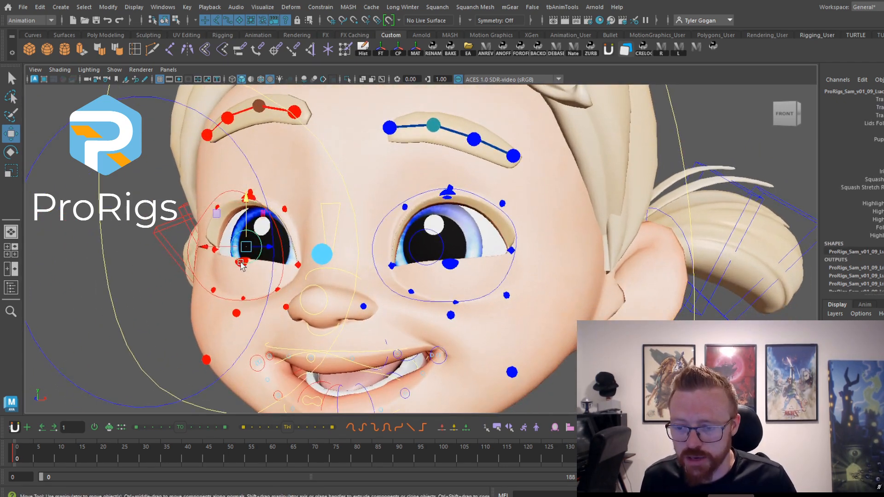
pyautogui.click(243, 244)
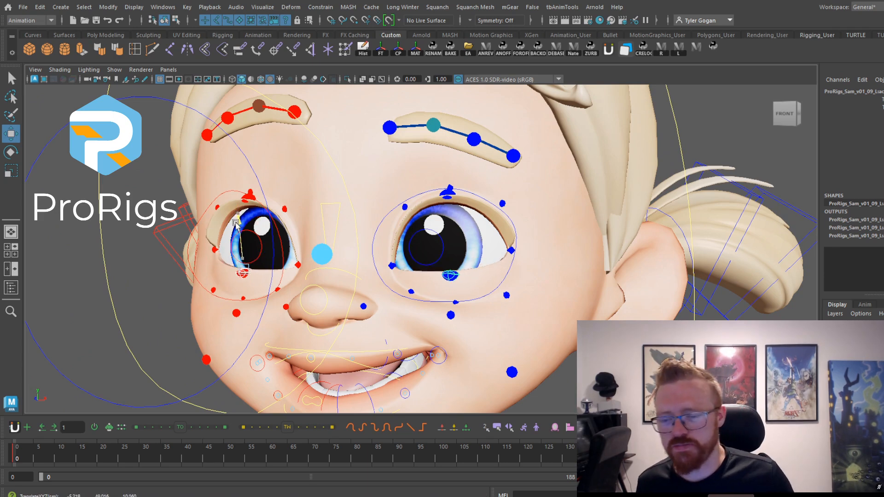
# Adjust the height of the character's left upper eyelid so it sits slightly lower over the eye
pyautogui.keyDown('alt'); pyautogui.moveTo(345, 156); pyautogui.dragTo(327, 206, button='right'); pyautogui.keyUp('alt')
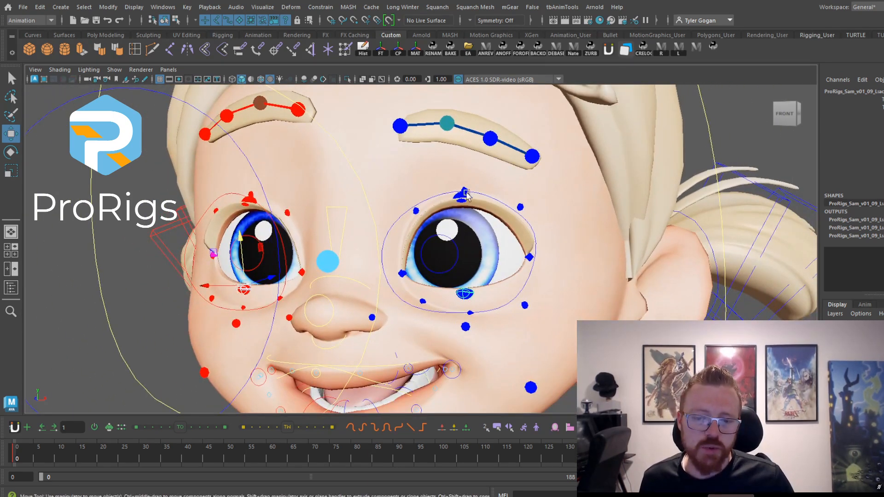
pyautogui.moveTo(466, 195)
pyautogui.mouseDown()
pyautogui.moveTo(460, 167)
pyautogui.moveTo(464, 178)
pyautogui.mouseUp()
pyautogui.hotkey('ctrl', 'z')
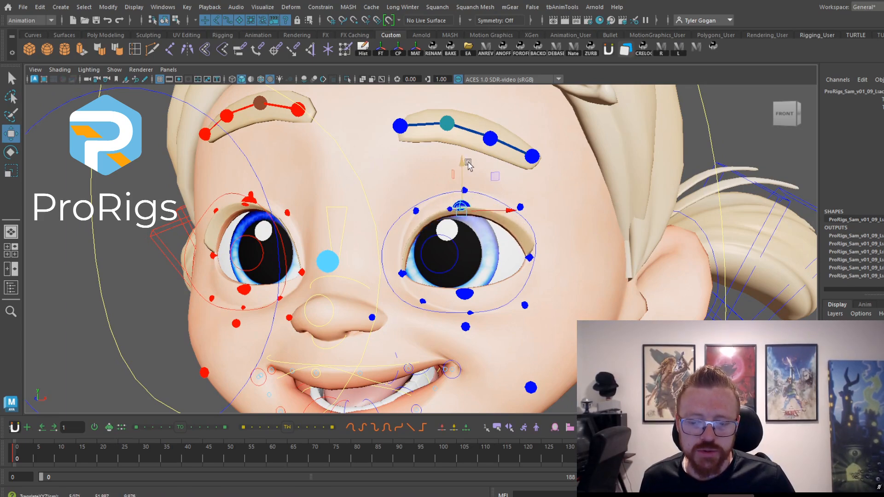
# Rotate the head control to give the head a slight tilt
pyautogui.keyDown('alt'); pyautogui.moveTo(493, 175); pyautogui.dragTo(405, 209, button='right'); pyautogui.keyUp('alt')
pyautogui.keyDown('alt'); pyautogui.moveTo(405, 209); pyautogui.dragTo(414, 228, button='middle'); pyautogui.keyUp('alt')
pyautogui.click(568, 200)
pyautogui.press('e')
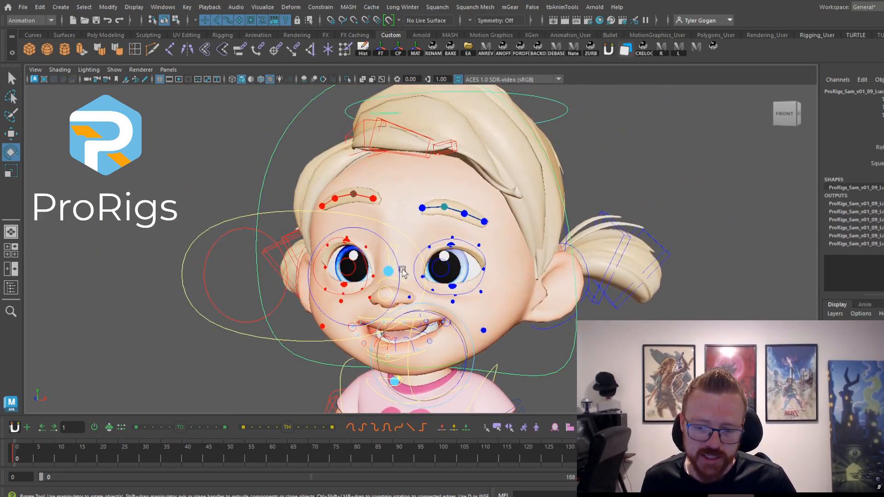
pyautogui.moveTo(432, 317); pyautogui.dragTo(419, 335)
# Reposition the character's right mouth corner to refine the smile and check the face in the camera view
pyautogui.keyDown('alt'); pyautogui.moveTo(419, 335); pyautogui.dragTo(457, 305, button='right'); pyautogui.keyUp('alt')
pyautogui.keyDown('alt'); pyautogui.moveTo(458, 305); pyautogui.dragTo(446, 256, button='middle'); pyautogui.keyUp('alt')
pyautogui.keyDown('alt'); pyautogui.moveTo(445, 256); pyautogui.dragTo(483, 247, button='right'); pyautogui.keyUp('alt')
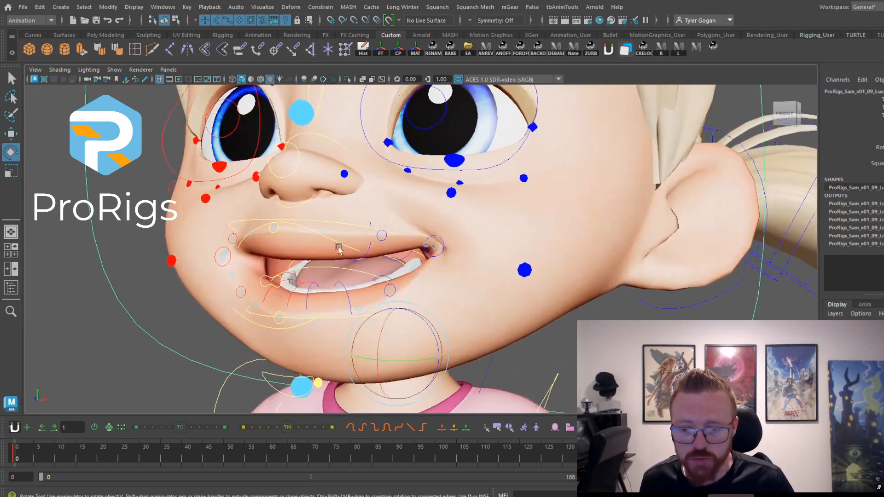
pyautogui.press('w')
pyautogui.click(227, 263)
pyautogui.moveTo(224, 257); pyautogui.dragTo(264, 264)
pyautogui.keyDown('alt'); pyautogui.moveTo(264, 264); pyautogui.dragTo(322, 207, button='right'); pyautogui.keyUp('alt')
pyautogui.keyDown('alt'); pyautogui.moveTo(322, 207); pyautogui.dragTo(349, 184); pyautogui.keyUp('alt')
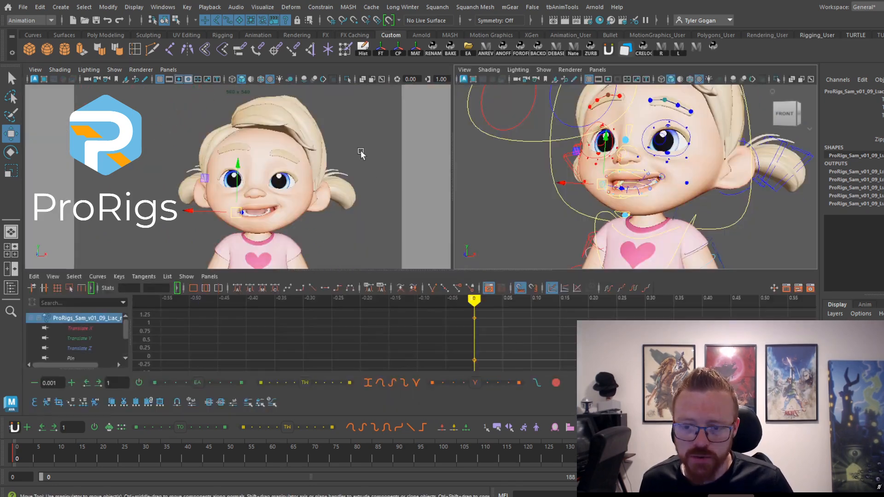
pyautogui.press('space')
pyautogui.keyDown('alt'); pyautogui.moveTo(592, 257); pyautogui.dragTo(631, 257, button='middle'); pyautogui.keyUp('alt')
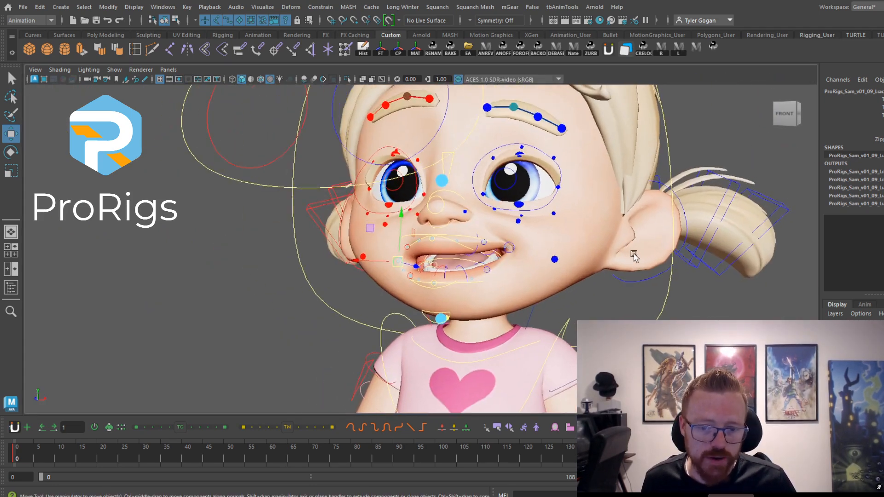
# Rotate the body control at the hips about 13.5 degrees around its vertical axis to turn the body
pyautogui.keyDown('alt'); pyautogui.moveTo(632, 256); pyautogui.dragTo(556, 354, button='right'); pyautogui.keyUp('alt')
pyautogui.keyDown('alt'); pyautogui.moveTo(557, 354); pyautogui.dragTo(565, 193, button='middle'); pyautogui.keyUp('alt')
pyautogui.keyDown('alt'); pyautogui.moveTo(564, 193); pyautogui.dragTo(455, 296, button='right'); pyautogui.keyUp('alt')
pyautogui.keyDown('alt'); pyautogui.moveTo(455, 296); pyautogui.dragTo(533, 328, button='middle'); pyautogui.keyUp('alt')
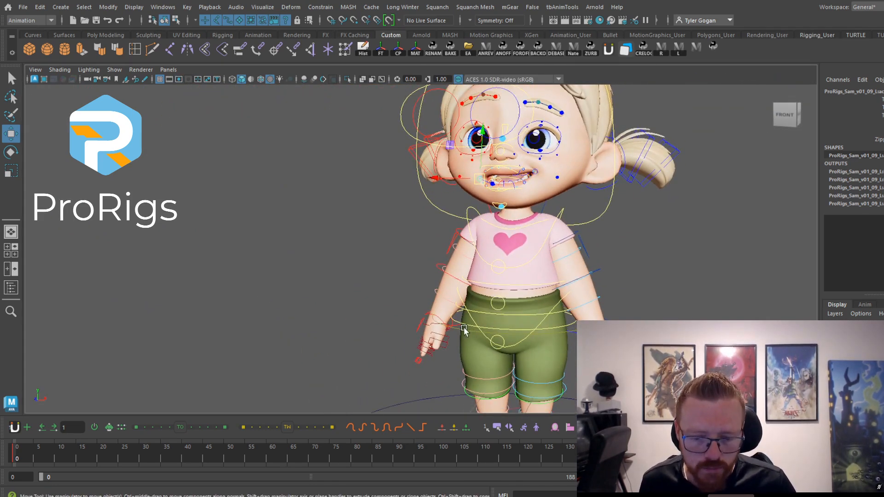
pyautogui.click(533, 345)
pyautogui.press('e')
pyautogui.moveTo(533, 345); pyautogui.dragTo(528, 337)
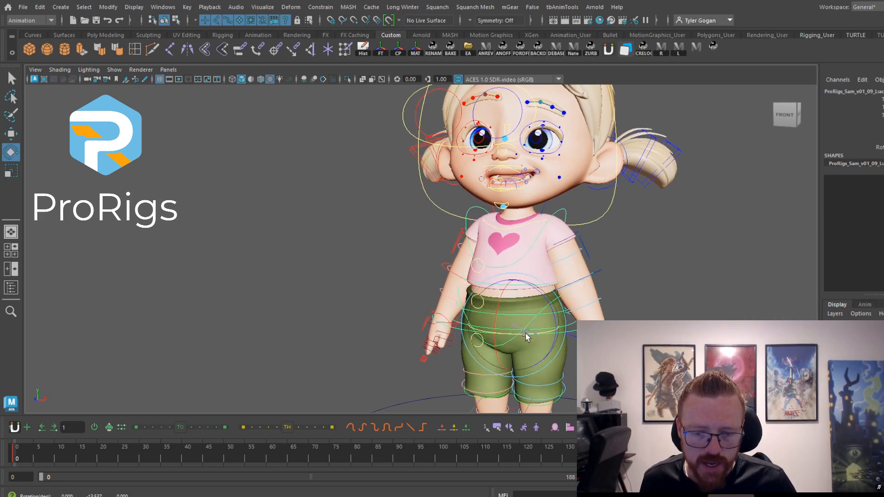
# Turn the head control toward the character's right, to about -17.5 degrees on Y, checking it in the camera view
pyautogui.keyDown('alt'); pyautogui.moveTo(527, 336); pyautogui.dragTo(590, 306, button='right'); pyautogui.keyUp('alt')
pyautogui.keyDown('alt'); pyautogui.moveTo(602, 187); pyautogui.dragTo(615, 245, button='middle'); pyautogui.keyUp('alt')
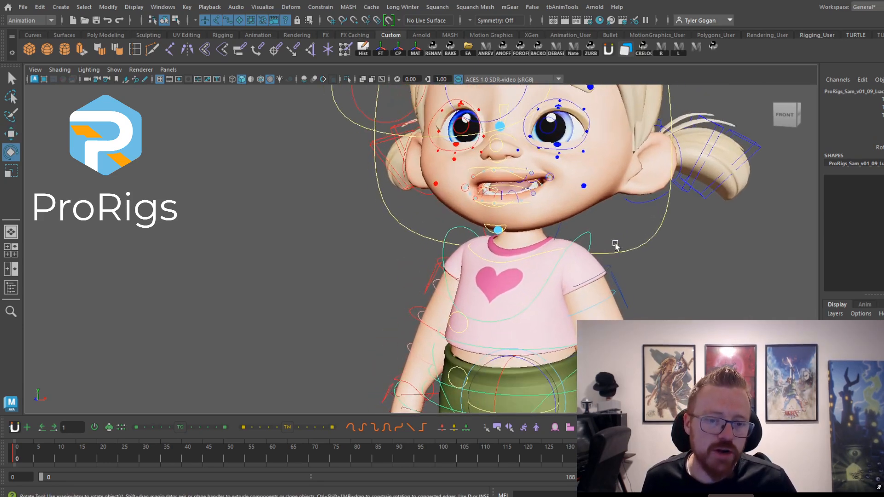
pyautogui.click(615, 246)
pyautogui.press('space')
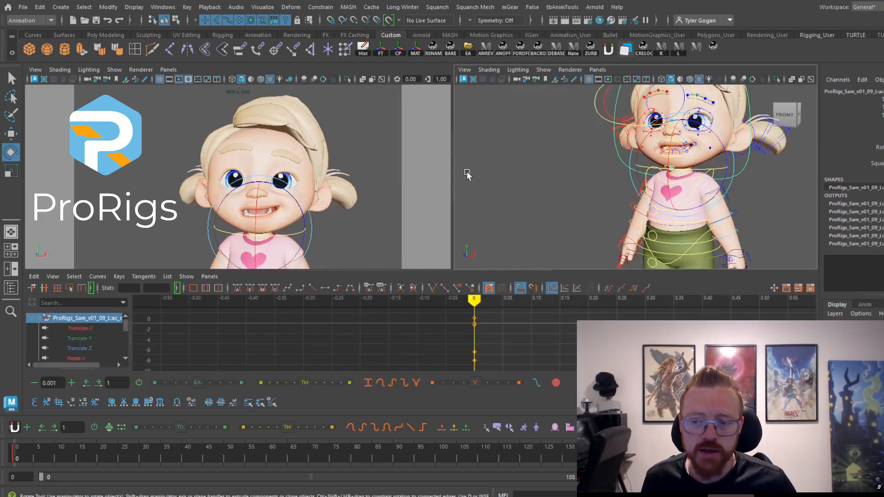
pyautogui.moveTo(276, 237); pyautogui.dragTo(273, 239)
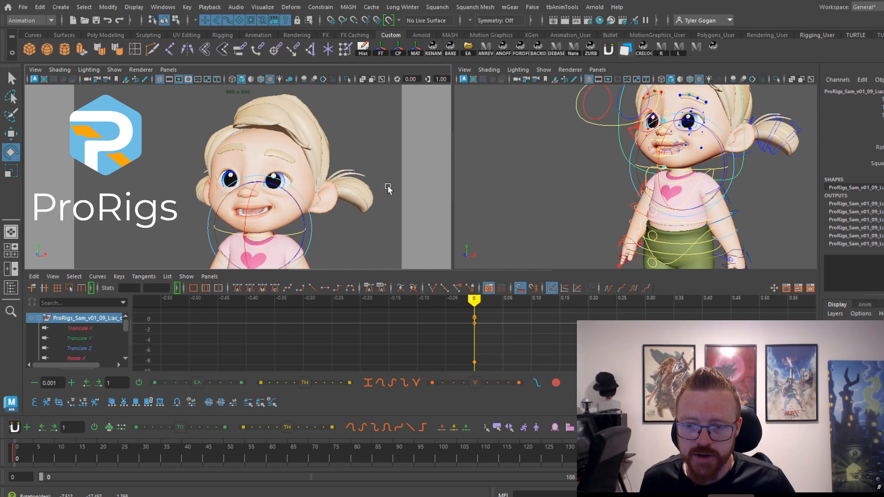
# Rotate the head control slightly again to refine its tilt over the turned body
pyautogui.press('space')
pyautogui.keyDown('alt'); pyautogui.moveTo(720, 164); pyautogui.dragTo(798, 152, button='right'); pyautogui.keyUp('alt')
pyautogui.keyDown('alt'); pyautogui.moveTo(799, 152); pyautogui.dragTo(711, 241, button='middle'); pyautogui.keyUp('alt')
pyautogui.click(397, 276)
pyautogui.press('w')
pyautogui.keyDown('alt'); pyautogui.moveTo(560, 223); pyautogui.dragTo(478, 232, button='right'); pyautogui.keyUp('alt')
pyautogui.keyDown('alt'); pyautogui.moveTo(479, 233); pyautogui.dragTo(539, 234, button='middle'); pyautogui.keyUp('alt')
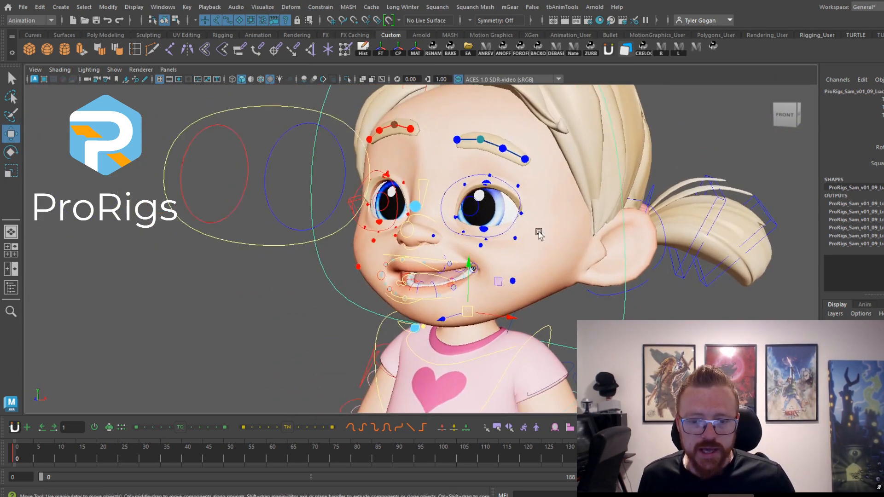
pyautogui.press('e')
pyautogui.moveTo(480, 276); pyautogui.dragTo(482, 278)
pyautogui.scroll(6, 499, 152)
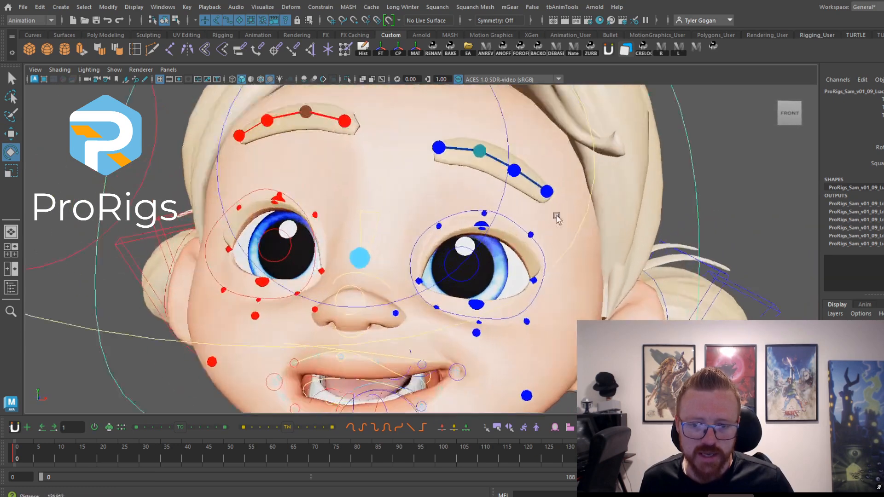
# Reposition the inner two controls of the character's left eyebrow to soften the brow's shape
pyautogui.click(499, 151)
pyautogui.press('w')
pyautogui.moveTo(497, 161)
pyautogui.mouseDown(button='middle')
pyautogui.moveTo(481, 157)
pyautogui.moveTo(486, 166)
pyautogui.moveTo(491, 158)
pyautogui.mouseUp(button='middle')
pyautogui.hotkey('ctrl', 'z')
pyautogui.scroll(1, 488, 138)
pyautogui.click(426, 133)
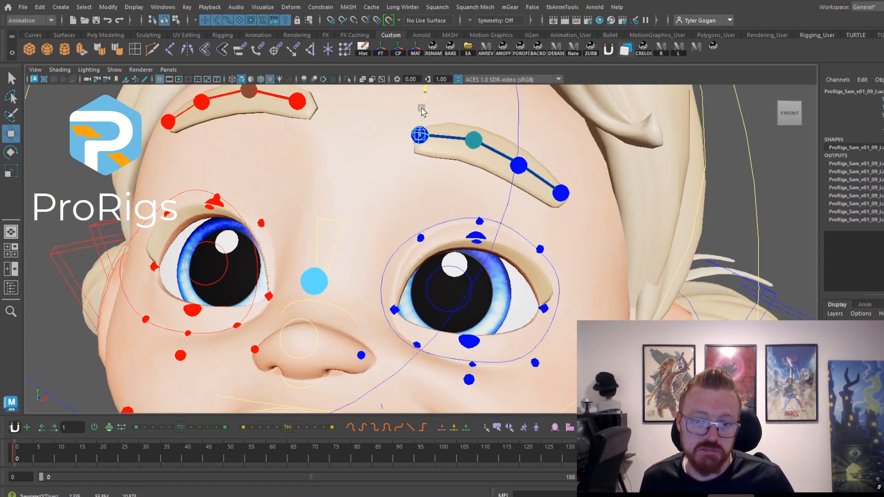
pyautogui.moveTo(422, 110); pyautogui.dragTo(468, 140)
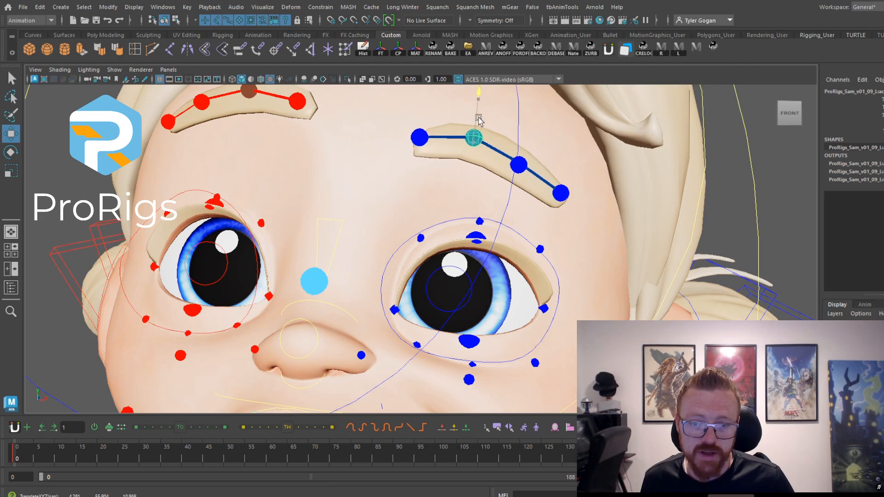
# Raise both mouth corners and pull the character's right corner outward to widen the smile
pyautogui.scroll(-5, 448, 203)
pyautogui.scroll(3, 449, 203)
pyautogui.click(276, 270)
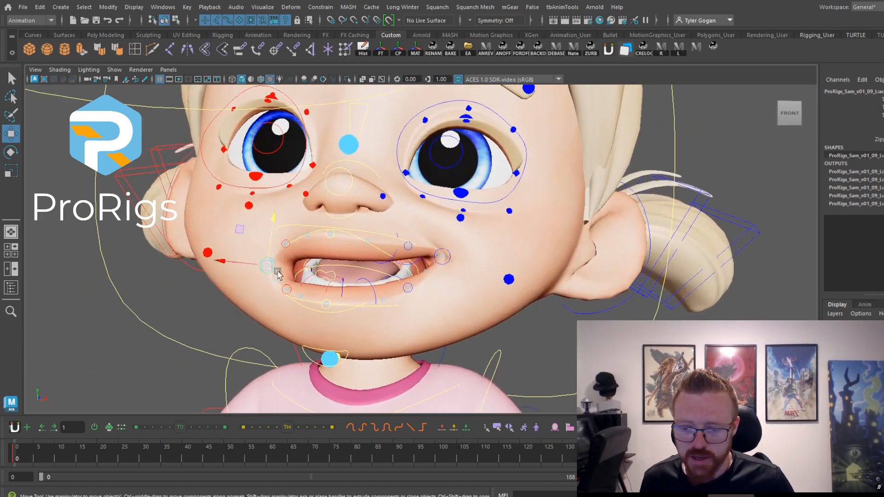
pyautogui.moveTo(260, 275); pyautogui.dragTo(253, 256)
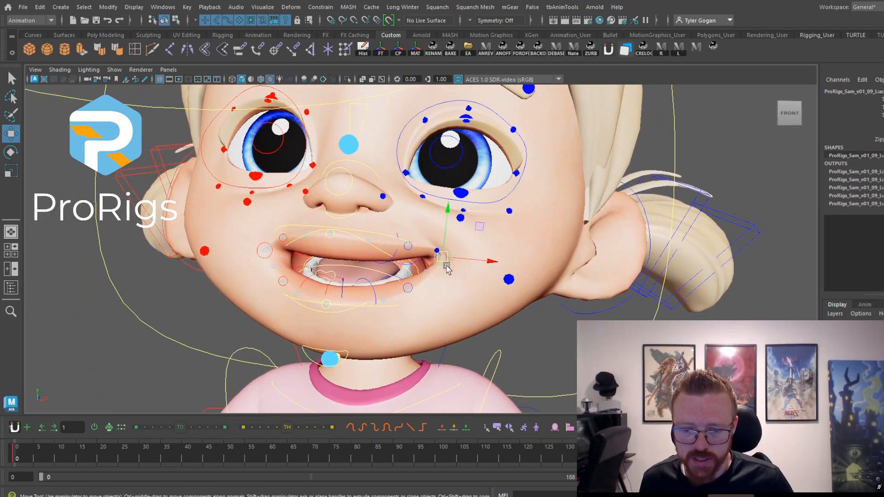
pyautogui.moveTo(446, 269); pyautogui.dragTo(446, 243)
pyautogui.keyDown('alt'); pyautogui.moveTo(479, 254); pyautogui.dragTo(457, 254); pyautogui.keyUp('alt')
pyautogui.press('space')
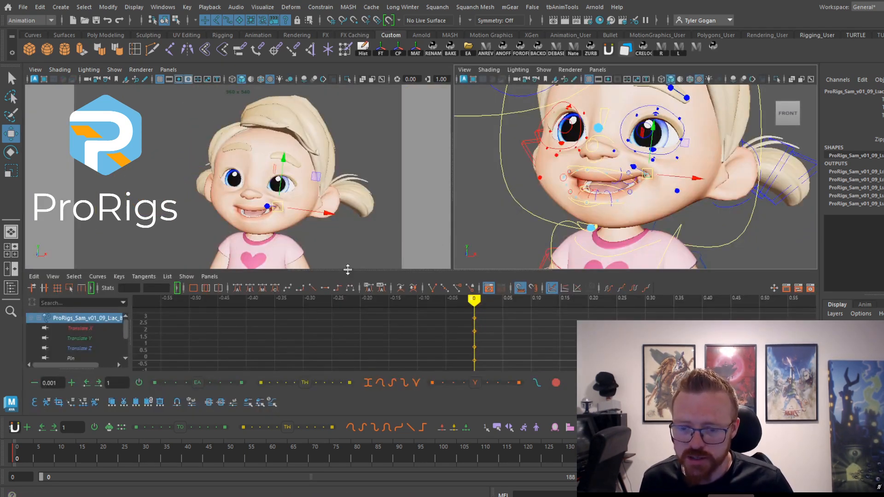
# Enlarge the camera view and reposition the character's right eye aim control to correct that eye's gaze
pyautogui.moveTo(348, 270); pyautogui.dragTo(347, 281)
pyautogui.keyDown('alt'); pyautogui.moveTo(691, 170); pyautogui.dragTo(659, 173, button='right'); pyautogui.keyUp('alt')
pyautogui.keyDown('alt'); pyautogui.moveTo(659, 173); pyautogui.dragTo(644, 229, button='middle'); pyautogui.keyUp('alt')
pyautogui.click(516, 176)
pyautogui.moveTo(512, 198); pyautogui.dragTo(543, 197)
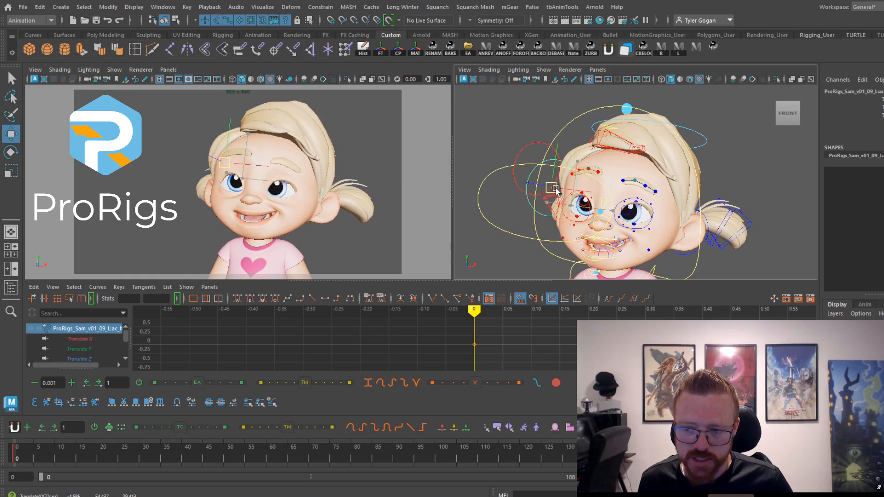
pyautogui.scroll(3, 582, 184)
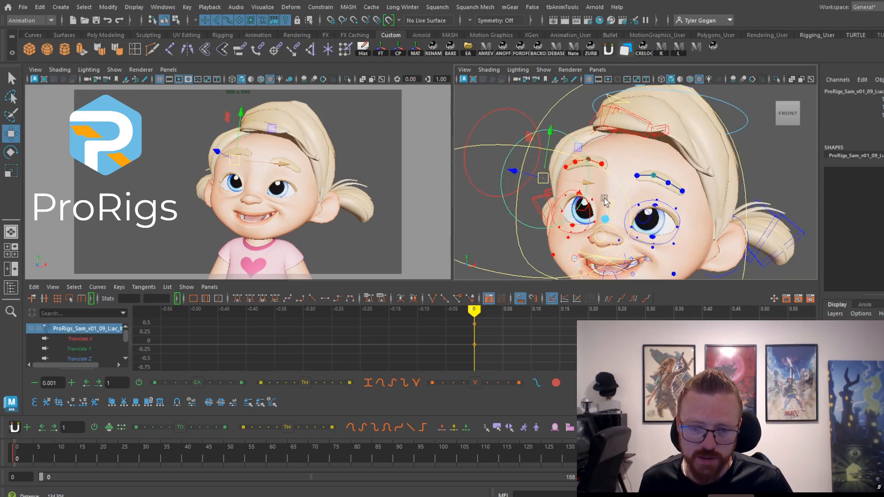
pyautogui.scroll(-5, 603, 116)
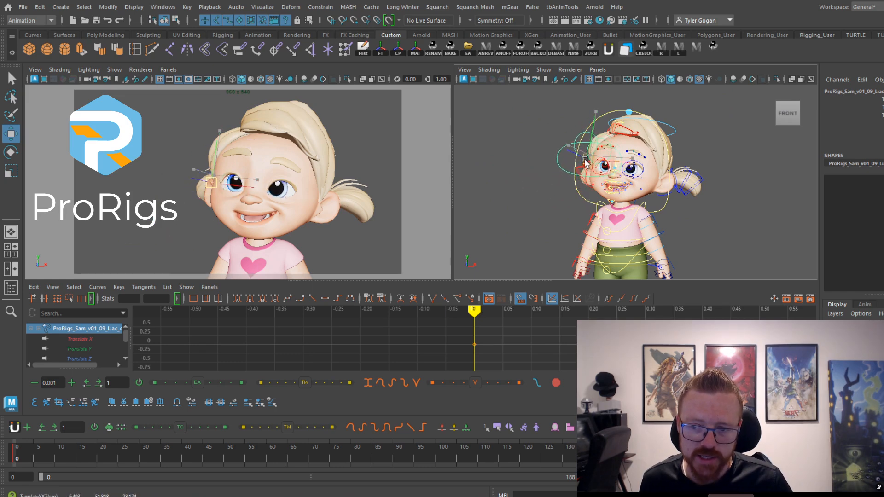
# Turn the head control further toward the character's right, to about -23 degrees on Y
pyautogui.scroll(5, 587, 170)
pyautogui.click(616, 209)
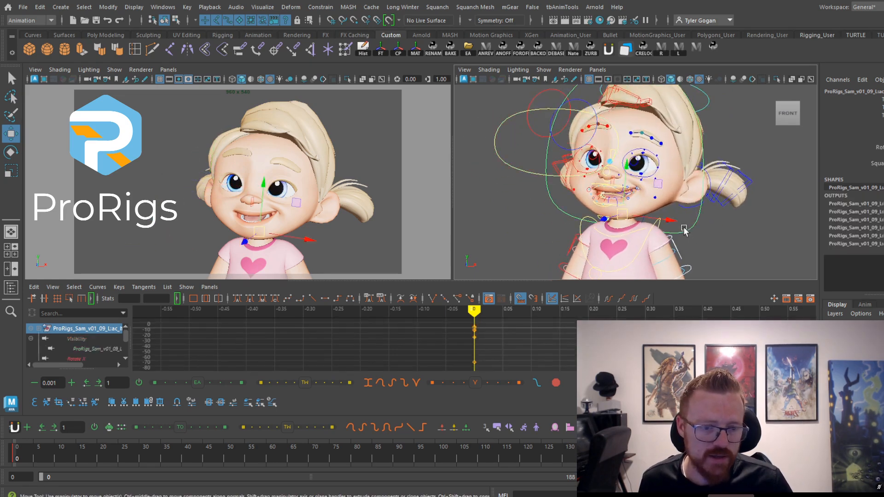
pyautogui.press('e')
pyautogui.moveTo(616, 209); pyautogui.dragTo(623, 195)
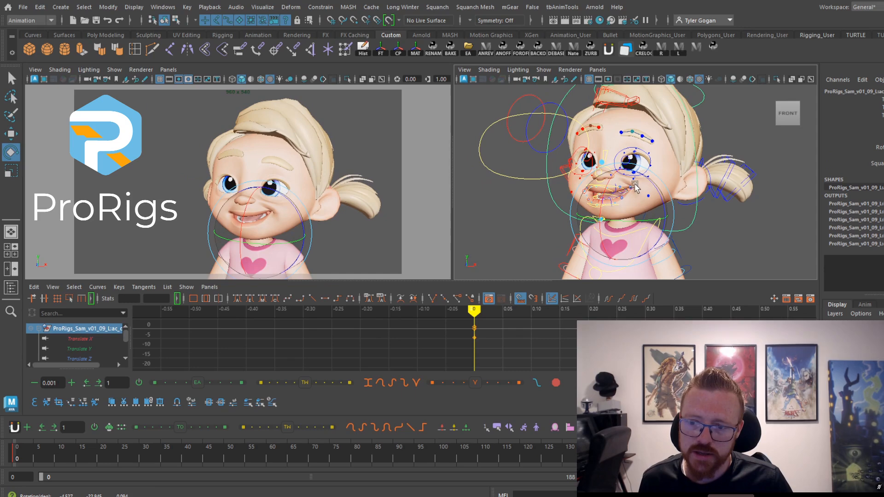
# Select all rig controls and examine the pose at full figure, close up on the face, and through the camera
pyautogui.scroll(4, 634, 187)
pyautogui.press('space')
pyautogui.scroll(-2, 568, 215)
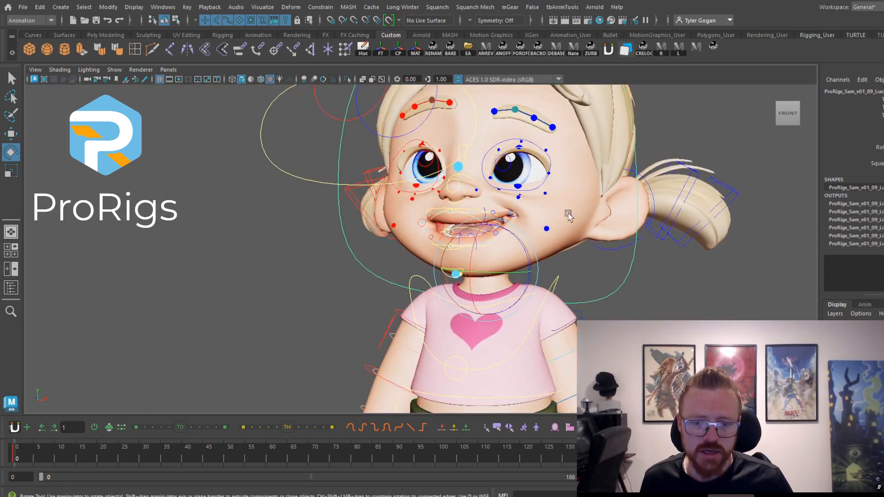
pyautogui.scroll(-8, 568, 215)
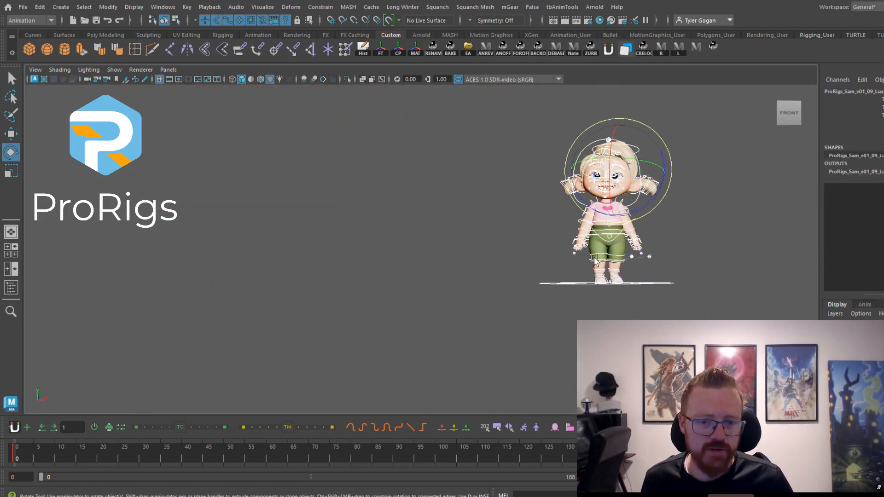
pyautogui.keyDown('alt'); pyautogui.moveTo(554, 251); pyautogui.dragTo(677, 251, button='right'); pyautogui.keyUp('alt')
pyautogui.keyDown('alt'); pyautogui.moveTo(677, 250); pyautogui.dragTo(481, 303, button='middle'); pyautogui.keyUp('alt')
pyautogui.keyDown('alt'); pyautogui.moveTo(481, 304); pyautogui.dragTo(730, 250, button='right'); pyautogui.keyUp('alt')
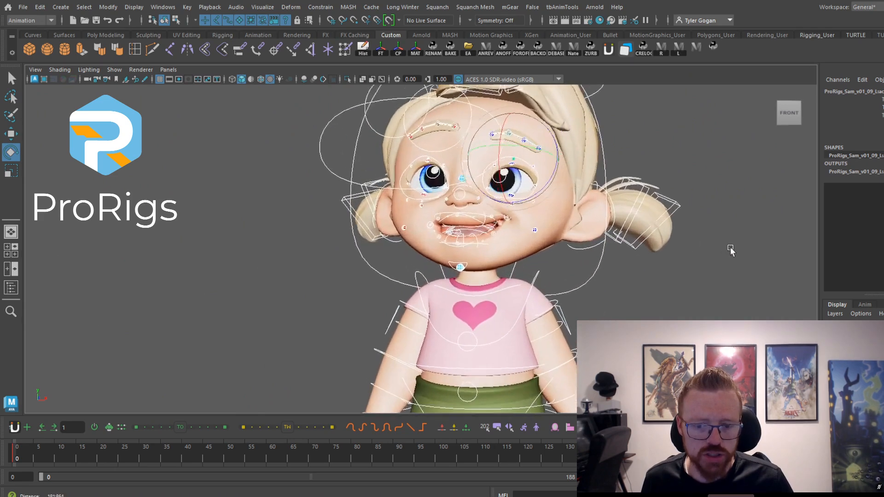
pyautogui.keyDown('alt'); pyautogui.moveTo(730, 250); pyautogui.dragTo(640, 249, button='middle'); pyautogui.keyUp('alt')
pyautogui.keyDown('alt'); pyautogui.moveTo(594, 290); pyautogui.dragTo(690, 305, button='right'); pyautogui.keyUp('alt')
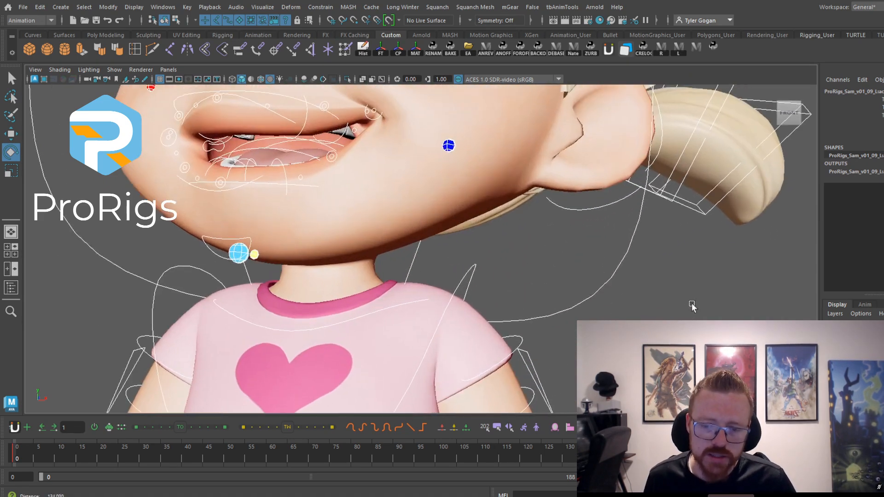
pyautogui.keyDown('alt'); pyautogui.moveTo(496, 302); pyautogui.dragTo(559, 278, button='middle'); pyautogui.keyUp('alt')
pyautogui.keyDown('alt'); pyautogui.moveTo(506, 131); pyautogui.dragTo(571, 280, button='middle'); pyautogui.keyUp('alt')
pyautogui.press('space')
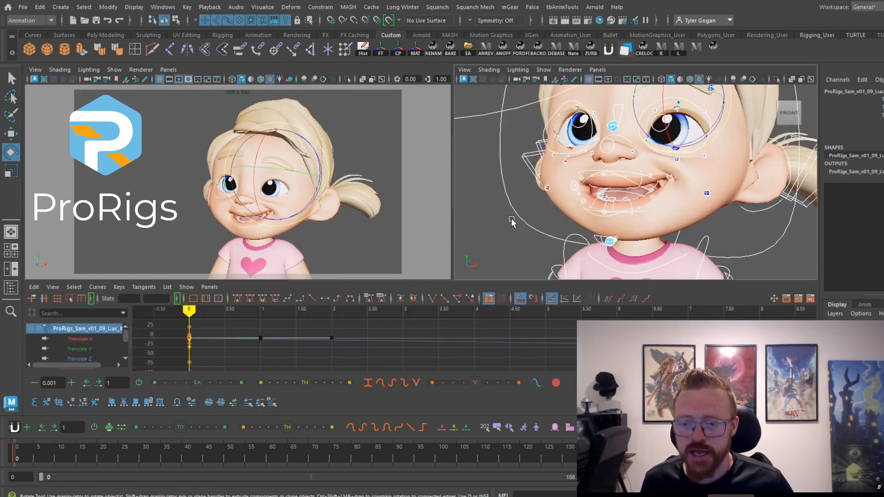
pyautogui.keyDown('alt'); pyautogui.moveTo(656, 208); pyautogui.dragTo(629, 209, button='right'); pyautogui.keyUp('alt')
pyautogui.keyDown('alt'); pyautogui.moveTo(628, 210); pyautogui.dragTo(614, 141, button='middle'); pyautogui.keyUp('alt')
# Rotate the character's left shoulder control slightly to adjust the shoulder line
pyautogui.press('w')
pyautogui.click(683, 168)
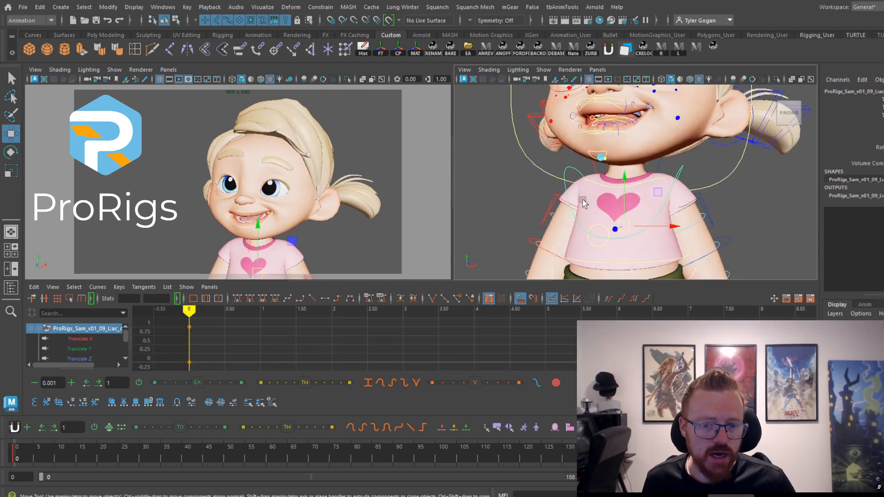
pyautogui.click(555, 201)
pyautogui.keyDown('alt'); pyautogui.moveTo(554, 201); pyautogui.dragTo(720, 210, button='right'); pyautogui.keyUp('alt')
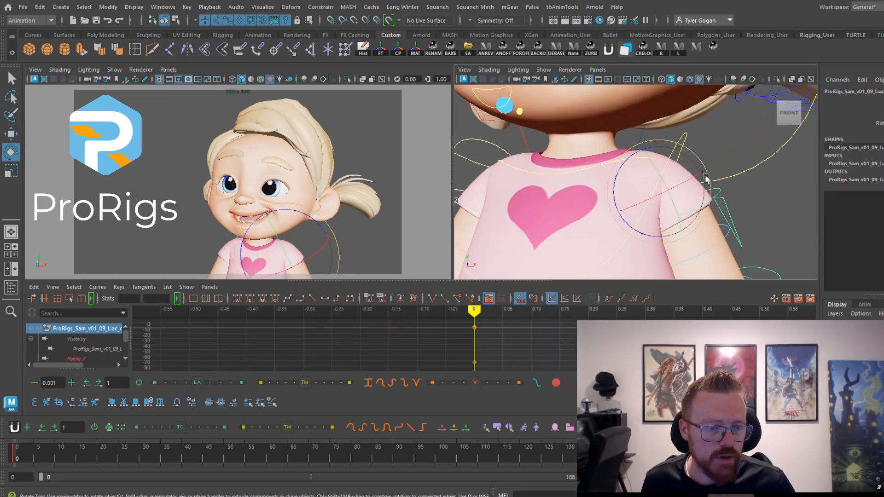
pyautogui.moveTo(618, 171); pyautogui.dragTo(632, 166)
# Select the head control and fine-tune the head's rotation to about -7.5, -23 and 0.7 degrees
pyautogui.keyDown('alt'); pyautogui.moveTo(638, 174); pyautogui.dragTo(654, 185, button='right'); pyautogui.keyUp('alt')
pyautogui.keyDown('alt'); pyautogui.moveTo(652, 129); pyautogui.dragTo(642, 214, button='middle'); pyautogui.keyUp('alt')
pyautogui.keyDown('alt'); pyautogui.moveTo(642, 214); pyautogui.dragTo(634, 86, button='right'); pyautogui.keyUp('alt')
pyautogui.press('w')
pyautogui.click(568, 109)
pyautogui.press('e')
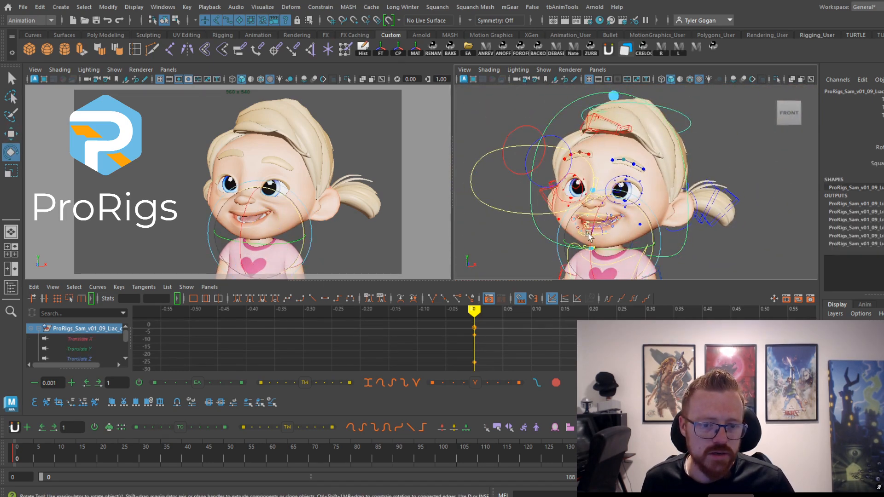
pyautogui.moveTo(603, 243)
pyautogui.mouseDown()
pyautogui.moveTo(597, 248)
pyautogui.moveTo(605, 238)
pyautogui.mouseUp()
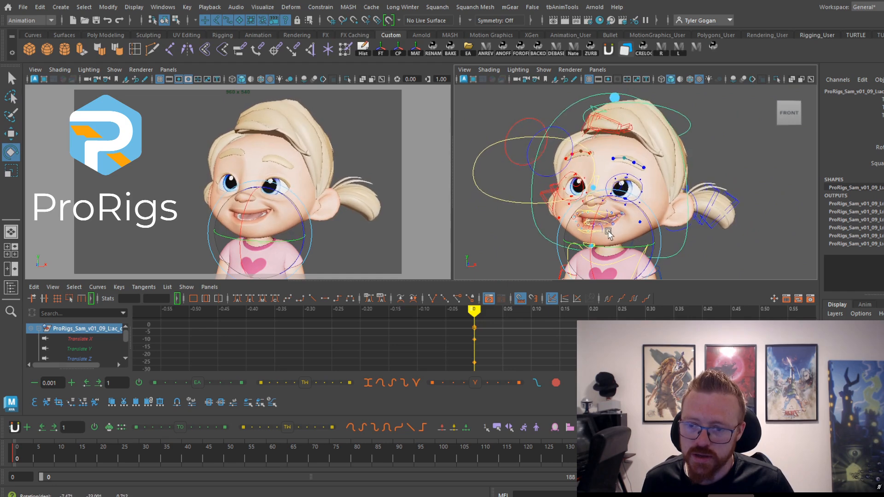
# Rotate the chest control slightly to adjust the lean of the upper body
pyautogui.keyDown('alt'); pyautogui.moveTo(653, 227); pyautogui.dragTo(656, 213, button='right'); pyautogui.keyUp('alt')
pyautogui.keyDown('alt'); pyautogui.moveTo(656, 212); pyautogui.dragTo(659, 234, button='middle'); pyautogui.keyUp('alt')
pyautogui.keyDown('alt'); pyautogui.moveTo(659, 235); pyautogui.dragTo(542, 208, button='right'); pyautogui.keyUp('alt')
pyautogui.press('w')
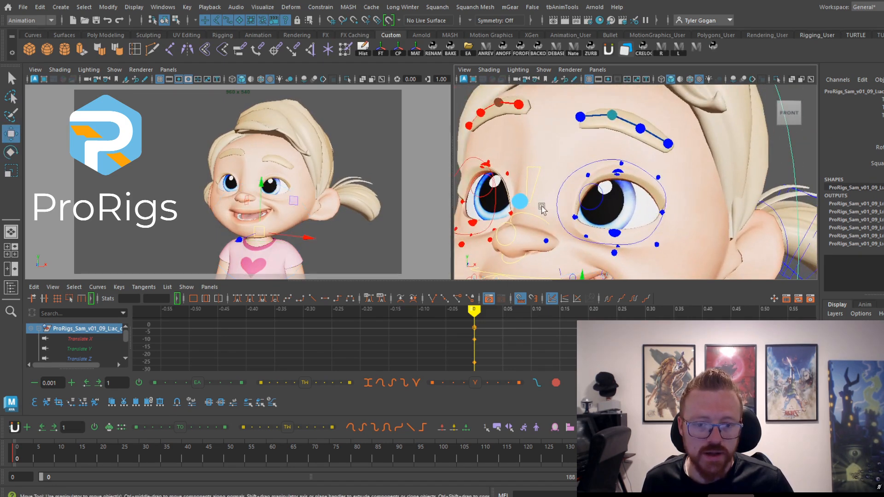
pyautogui.keyDown('alt'); pyautogui.moveTo(593, 191); pyautogui.dragTo(548, 194, button='right'); pyautogui.keyUp('alt')
pyautogui.keyDown('alt'); pyautogui.moveTo(598, 258); pyautogui.dragTo(584, 171, button='middle'); pyautogui.keyUp('alt')
pyautogui.keyDown('alt'); pyautogui.moveTo(594, 180); pyautogui.dragTo(633, 203, button='right'); pyautogui.keyUp('alt')
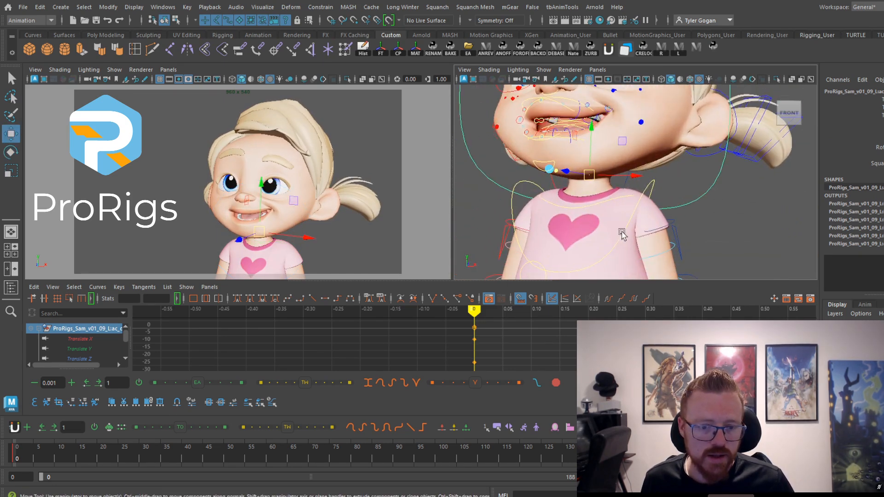
pyautogui.click(580, 233)
pyautogui.press('e')
pyautogui.moveTo(580, 233); pyautogui.dragTo(579, 229)
# Examine the upper body, ear, pigtail and face from close up and from slightly different angles
pyautogui.keyDown('alt'); pyautogui.moveTo(622, 197); pyautogui.dragTo(627, 231, button='middle'); pyautogui.keyUp('alt')
pyautogui.keyDown('alt'); pyautogui.moveTo(627, 231); pyautogui.dragTo(676, 209, button='right'); pyautogui.keyUp('alt')
pyautogui.moveTo(676, 209)
pyautogui.keyDown('alt'); pyautogui.mouseDown()
pyautogui.moveTo(635, 213)
pyautogui.moveTo(686, 213)
pyautogui.mouseUp(); pyautogui.keyUp('alt')
pyautogui.keyDown('alt'); pyautogui.moveTo(686, 213); pyautogui.dragTo(754, 206, button='right'); pyautogui.keyUp('alt')
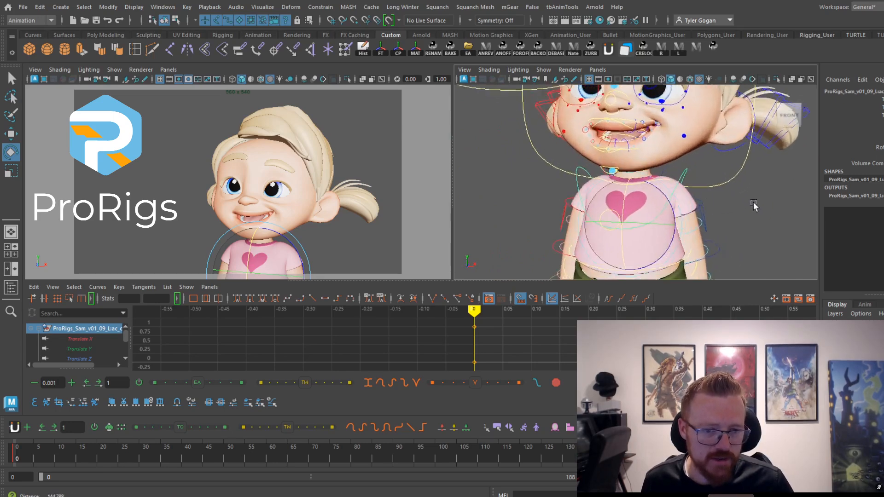
pyautogui.keyDown('alt'); pyautogui.moveTo(669, 164); pyautogui.dragTo(670, 225, button='middle'); pyautogui.keyUp('alt')
pyautogui.keyDown('alt'); pyautogui.moveTo(671, 225); pyautogui.dragTo(677, 245); pyautogui.keyUp('alt')
pyautogui.keyDown('alt'); pyautogui.moveTo(677, 244); pyautogui.dragTo(724, 204, button='right'); pyautogui.keyUp('alt')
pyautogui.keyDown('alt'); pyautogui.moveTo(724, 203); pyautogui.dragTo(685, 188, button='middle'); pyautogui.keyUp('alt')
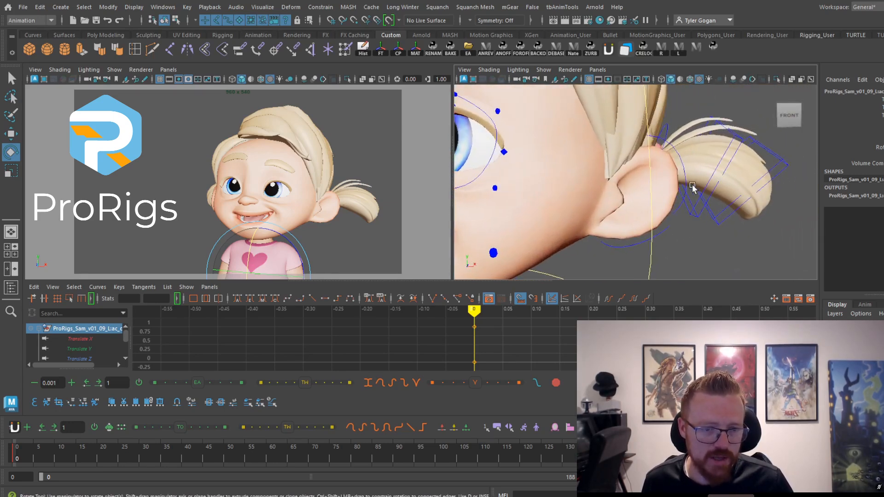
pyautogui.keyDown('alt'); pyautogui.moveTo(686, 188); pyautogui.dragTo(598, 177, button='right'); pyautogui.keyUp('alt')
pyautogui.moveTo(598, 177)
pyautogui.keyDown('alt'); pyautogui.mouseDown()
pyautogui.moveTo(646, 180)
pyautogui.moveTo(586, 179)
pyautogui.mouseUp(); pyautogui.keyUp('alt')
pyautogui.keyDown('alt'); pyautogui.moveTo(585, 179); pyautogui.dragTo(607, 188, button='middle'); pyautogui.keyUp('alt')
pyautogui.keyDown('alt'); pyautogui.moveTo(608, 188); pyautogui.dragTo(576, 192, button='right'); pyautogui.keyUp('alt')
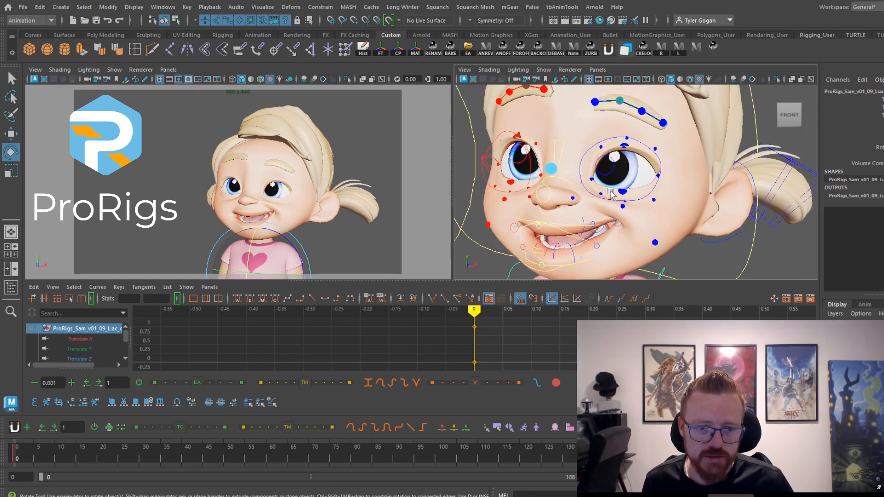
pyautogui.keyDown('alt'); pyautogui.moveTo(576, 192); pyautogui.dragTo(612, 199, button='middle'); pyautogui.keyUp('alt')
pyautogui.keyDown('alt'); pyautogui.moveTo(609, 182); pyautogui.dragTo(636, 202); pyautogui.keyUp('alt')
# Fine-tune the eyelids, adjusting the upper eyelid control of the character's right eye
pyautogui.press('w')
pyautogui.click(554, 185)
pyautogui.keyDown('alt'); pyautogui.moveTo(559, 177); pyautogui.dragTo(576, 183, button='middle'); pyautogui.keyUp('alt')
pyautogui.moveTo(577, 183)
pyautogui.keyDown('alt'); pyautogui.mouseDown(button='right')
pyautogui.moveTo(593, 184)
pyautogui.moveTo(580, 185)
pyautogui.mouseUp(button='right'); pyautogui.keyUp('alt')
pyautogui.click(459, 210)
pyautogui.keyDown('alt'); pyautogui.moveTo(460, 208); pyautogui.dragTo(534, 198, button='middle'); pyautogui.keyUp('alt')
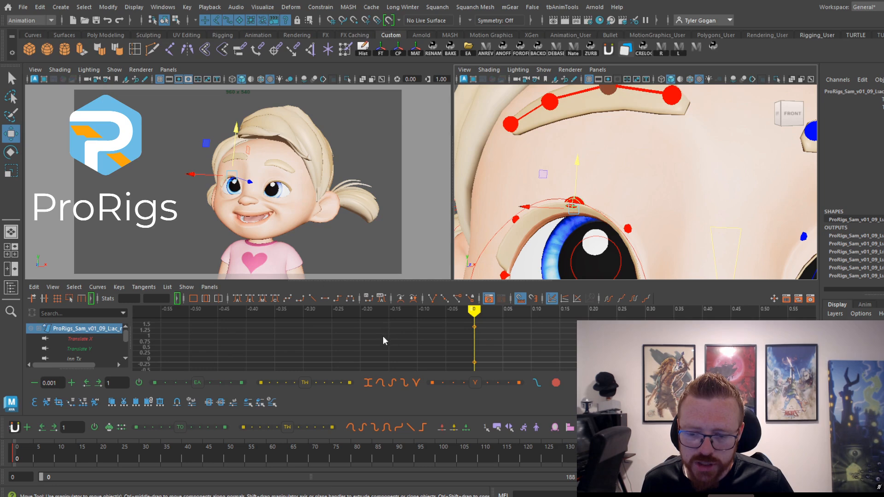
# Select all rig controls in the enlarged view, and undo back to the character's right upper eyelid control
pyautogui.press('space')
pyautogui.scroll(-8, 438, 181)
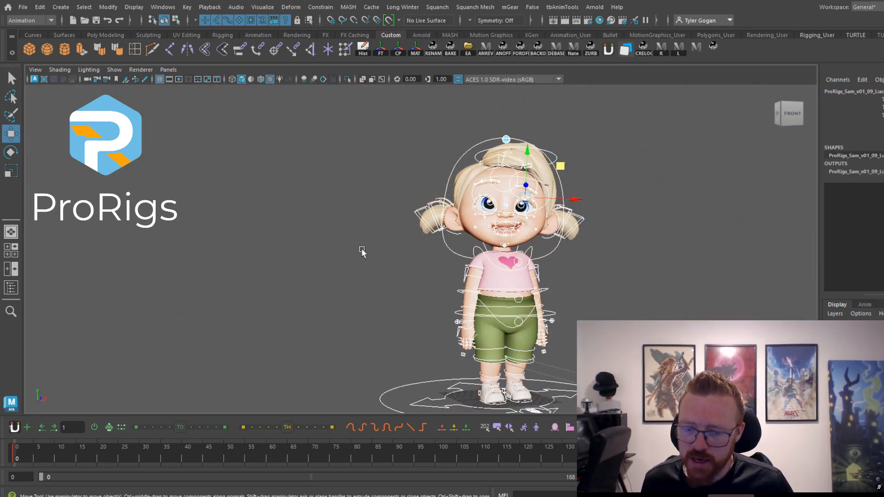
pyautogui.scroll(10, 604, 237)
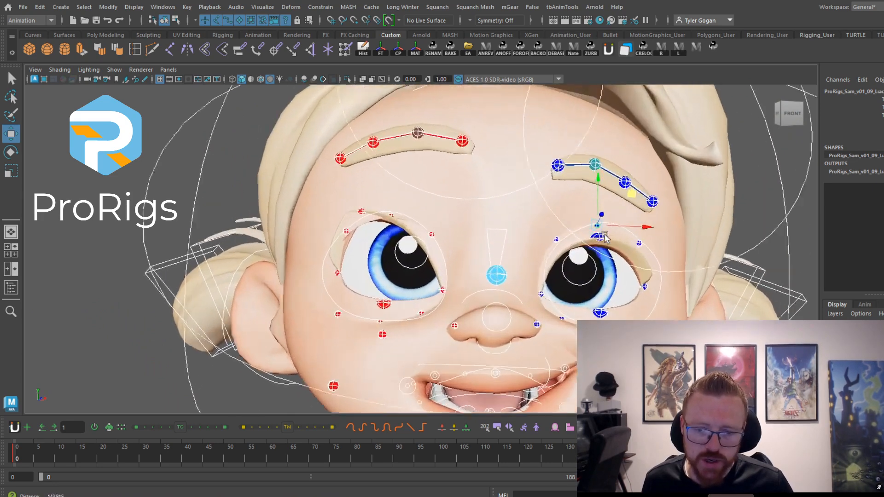
pyautogui.scroll(1, 605, 237)
pyautogui.hotkey('ctrl', 'z')
pyautogui.hotkey('ctrl', 'z')
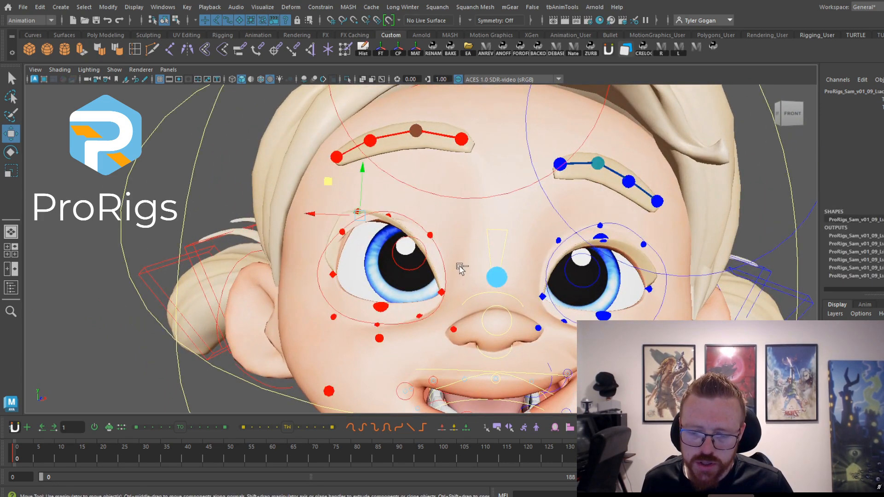
# Select all of the character's rig controls, and return to the multi-pane layout with the camera view and graph editor
pyautogui.keyDown('alt'); pyautogui.moveTo(360, 282); pyautogui.dragTo(223, 253, button='right'); pyautogui.keyUp('alt')
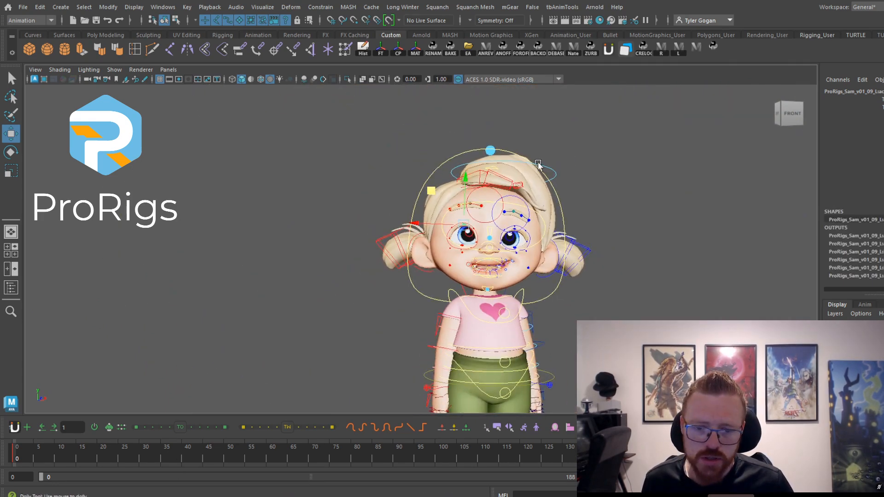
pyautogui.keyDown('alt'); pyautogui.moveTo(540, 165); pyautogui.dragTo(434, 150, button='right'); pyautogui.keyUp('alt')
pyautogui.moveTo(398, 133); pyautogui.dragTo(658, 400)
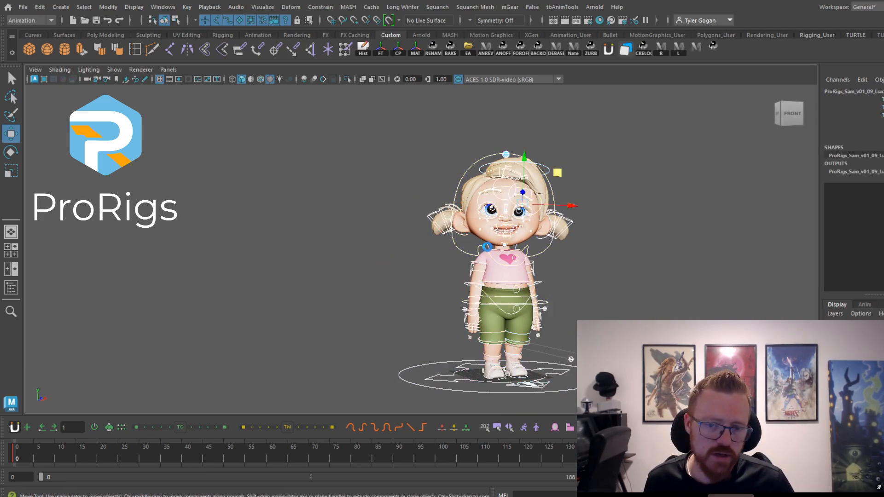
pyautogui.keyDown('alt'); pyautogui.moveTo(480, 243); pyautogui.dragTo(681, 230, button='right'); pyautogui.keyUp('alt')
pyautogui.keyDown('alt'); pyautogui.moveTo(681, 230); pyautogui.dragTo(543, 302, button='middle'); pyautogui.keyUp('alt')
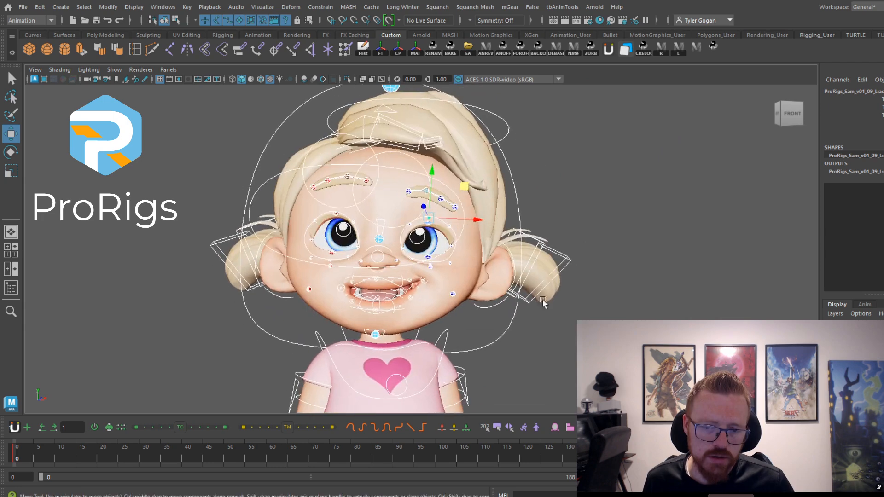
pyautogui.keyDown('alt'); pyautogui.moveTo(539, 288); pyautogui.dragTo(502, 270); pyautogui.keyUp('alt')
pyautogui.keyDown('alt'); pyautogui.moveTo(501, 271); pyautogui.dragTo(549, 257, button='middle'); pyautogui.keyUp('alt')
pyautogui.press('space')
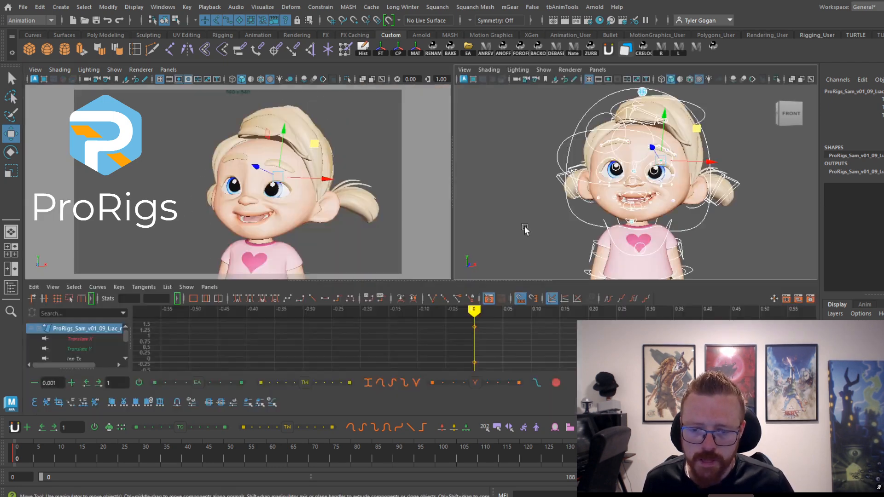
# Rotate the head control slightly to refine the tilt of the character's head
pyautogui.keyDown('alt'); pyautogui.moveTo(582, 198); pyautogui.dragTo(611, 204, button='right'); pyautogui.keyUp('alt')
pyautogui.keyDown('alt'); pyautogui.moveTo(611, 204); pyautogui.dragTo(551, 188, button='middle'); pyautogui.keyUp('alt')
pyautogui.click(676, 232)
pyautogui.press('e')
pyautogui.moveTo(608, 219); pyautogui.dragTo(589, 188)
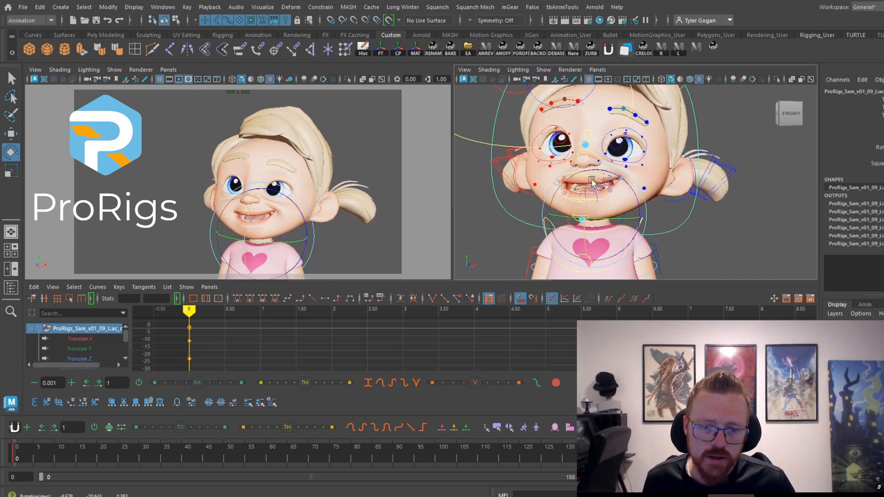
# Rotate the base control of the pigtail on the character's right side to reshape how it hangs behind the ear
pyautogui.keyDown('alt'); pyautogui.moveTo(590, 188); pyautogui.dragTo(541, 186, button='right'); pyautogui.keyUp('alt')
pyautogui.keyDown('alt'); pyautogui.moveTo(541, 187); pyautogui.dragTo(567, 196); pyautogui.keyUp('alt')
pyautogui.keyDown('alt'); pyautogui.moveTo(567, 196); pyautogui.dragTo(618, 212, button='right'); pyautogui.keyUp('alt')
pyautogui.keyDown('alt'); pyautogui.moveTo(618, 212); pyautogui.dragTo(608, 295, button='middle'); pyautogui.keyUp('alt')
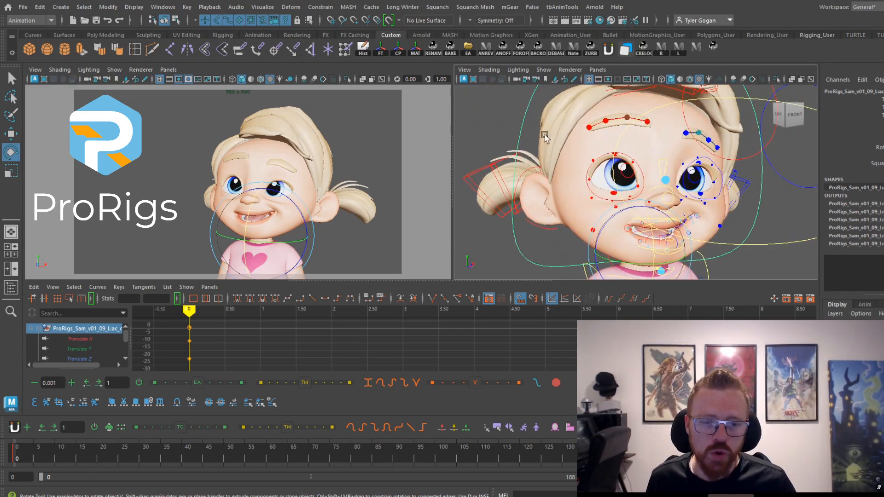
pyautogui.keyDown('alt'); pyautogui.moveTo(580, 129); pyautogui.dragTo(718, 172); pyautogui.keyUp('alt')
pyautogui.press('w')
pyautogui.click(567, 181)
pyautogui.press('e')
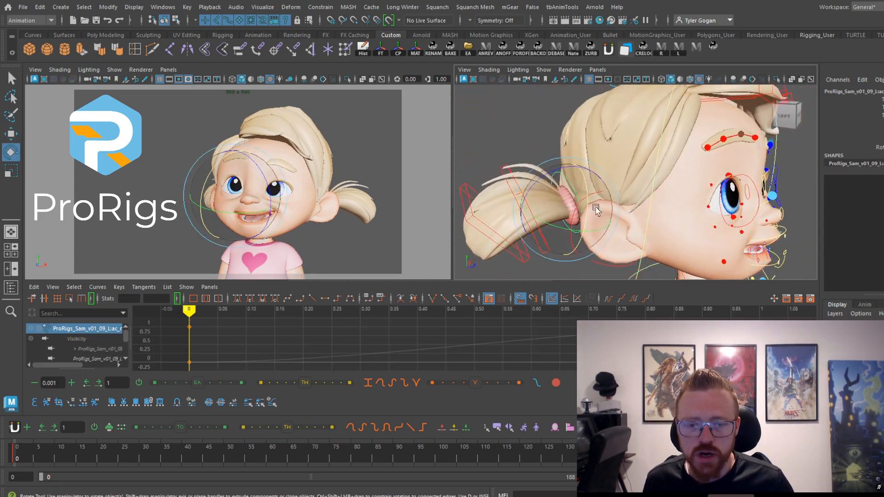
pyautogui.moveTo(594, 207); pyautogui.dragTo(644, 182)
pyautogui.moveTo(521, 263); pyautogui.dragTo(558, 249)
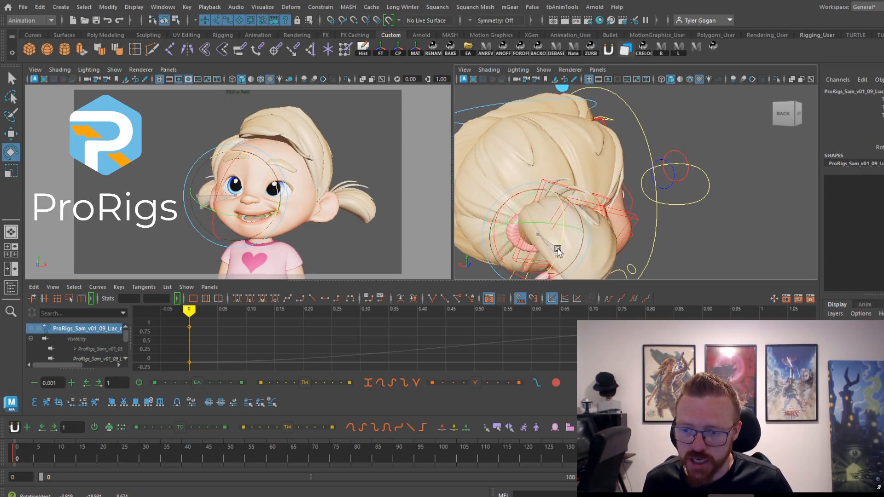
# Rotate the base control of the pigtail on the character's left side so the hair hangs down behind the ear
pyautogui.keyDown('alt'); pyautogui.moveTo(731, 192); pyautogui.dragTo(536, 205); pyautogui.keyUp('alt')
pyautogui.keyDown('alt'); pyautogui.moveTo(536, 206); pyautogui.dragTo(653, 158, button='right'); pyautogui.keyUp('alt')
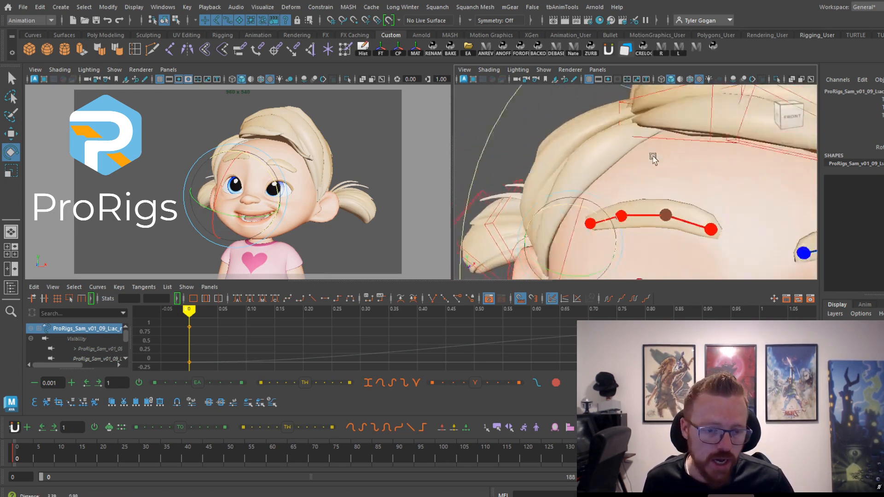
pyautogui.keyDown('alt'); pyautogui.moveTo(773, 198); pyautogui.dragTo(671, 122, button='middle'); pyautogui.keyUp('alt')
pyautogui.keyDown('alt'); pyautogui.moveTo(672, 123); pyautogui.dragTo(621, 138, button='right'); pyautogui.keyUp('alt')
pyautogui.keyDown('alt'); pyautogui.moveTo(691, 143); pyautogui.dragTo(645, 147); pyautogui.keyUp('alt')
pyautogui.keyDown('alt'); pyautogui.moveTo(667, 147); pyautogui.dragTo(594, 168, button='middle'); pyautogui.keyUp('alt')
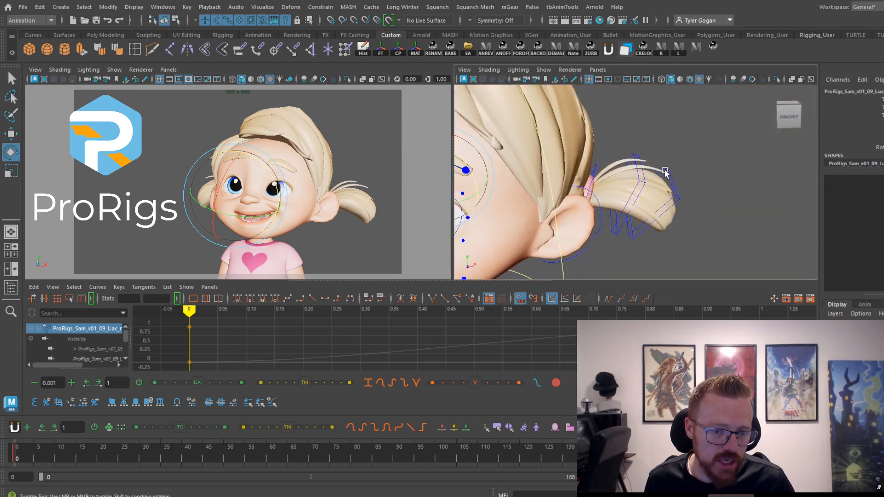
pyautogui.keyDown('alt'); pyautogui.moveTo(594, 168); pyautogui.dragTo(615, 168, button='right'); pyautogui.keyUp('alt')
pyautogui.click(615, 166)
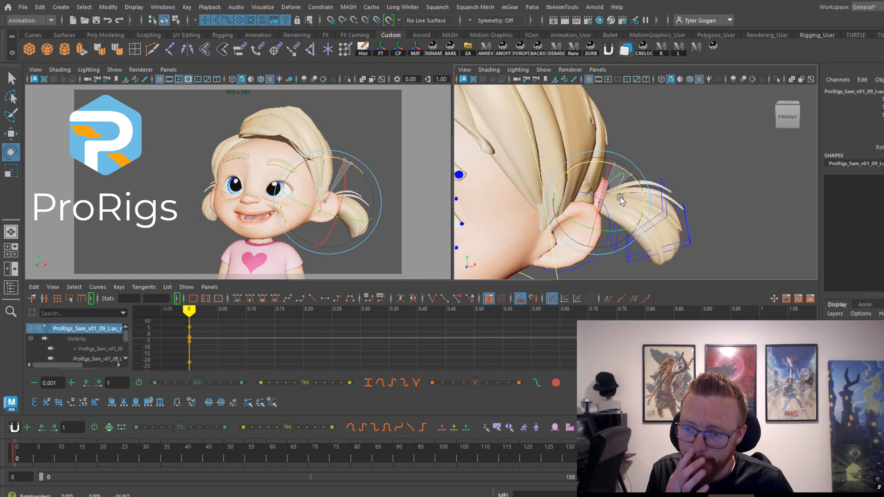
pyautogui.moveTo(620, 201); pyautogui.dragTo(618, 171)
# Refine the rotation of the character's right pigtail on several axes so it drops lower behind the ear
pyautogui.scroll(3, 695, 191)
pyautogui.keyDown('alt'); pyautogui.moveTo(547, 182); pyautogui.dragTo(584, 189); pyautogui.keyUp('alt')
pyautogui.keyDown('alt'); pyautogui.moveTo(658, 204); pyautogui.dragTo(672, 182); pyautogui.keyUp('alt')
pyautogui.keyDown('alt'); pyautogui.moveTo(673, 182); pyautogui.dragTo(653, 190, button='middle'); pyautogui.keyUp('alt')
pyautogui.press('w')
pyautogui.click(525, 122)
pyautogui.press('e')
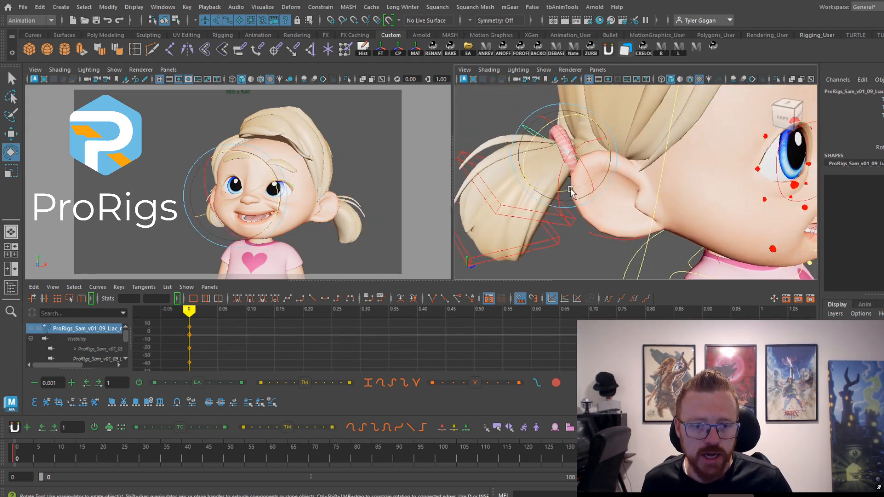
pyautogui.moveTo(555, 192)
pyautogui.mouseDown()
pyautogui.moveTo(588, 187)
pyautogui.moveTo(568, 192)
pyautogui.mouseUp()
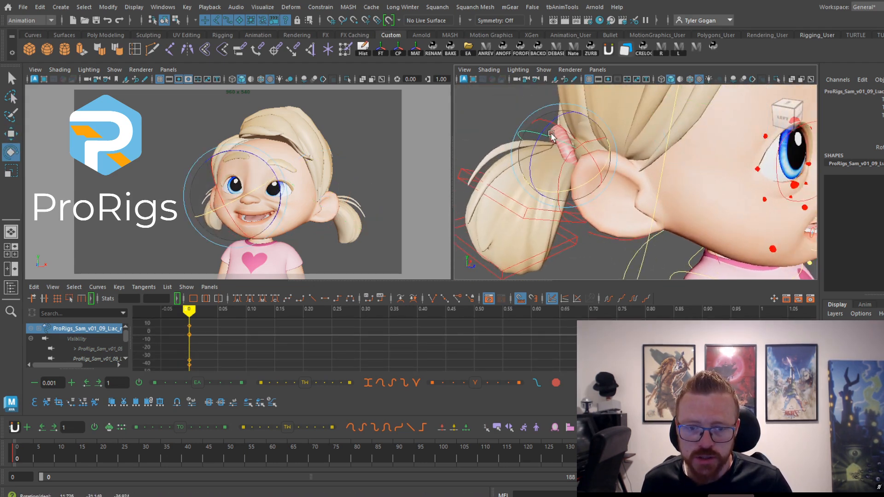
pyautogui.moveTo(564, 131); pyautogui.dragTo(574, 140)
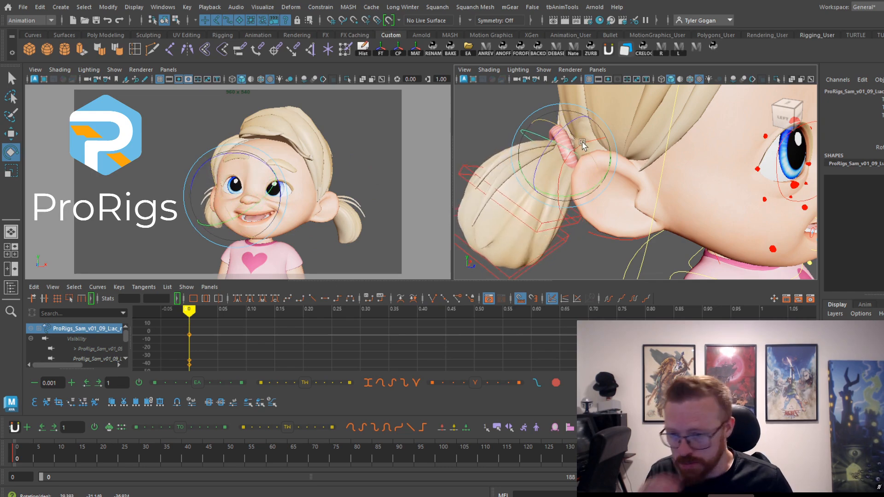
# Examine the pigtails, face and overall pose from several angles and in the enlarged camera view
pyautogui.press('space')
pyautogui.keyDown('alt'); pyautogui.moveTo(718, 164); pyautogui.dragTo(598, 205, button='right'); pyautogui.keyUp('alt')
pyautogui.keyDown('alt'); pyautogui.moveTo(736, 200); pyautogui.dragTo(624, 214, button='middle'); pyautogui.keyUp('alt')
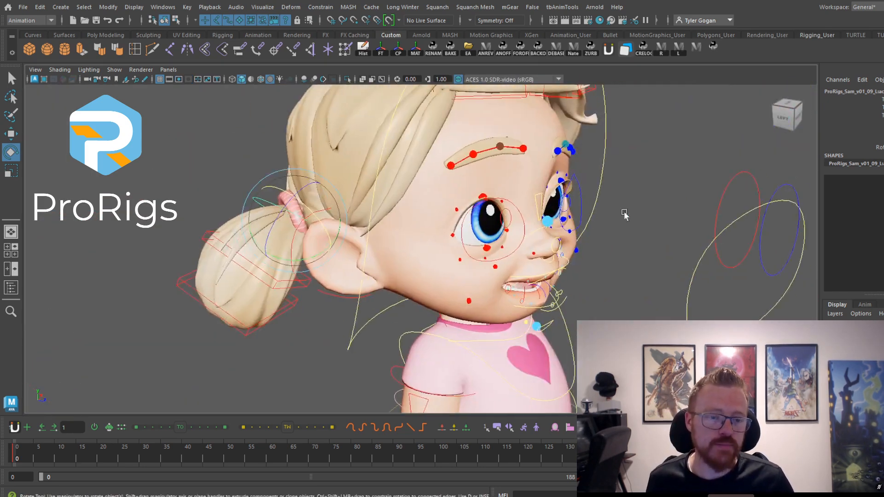
pyautogui.keyDown('alt'); pyautogui.moveTo(623, 215); pyautogui.dragTo(562, 221); pyautogui.keyUp('alt')
pyautogui.keyDown('alt'); pyautogui.moveTo(599, 203); pyautogui.dragTo(618, 198, button='right'); pyautogui.keyUp('alt')
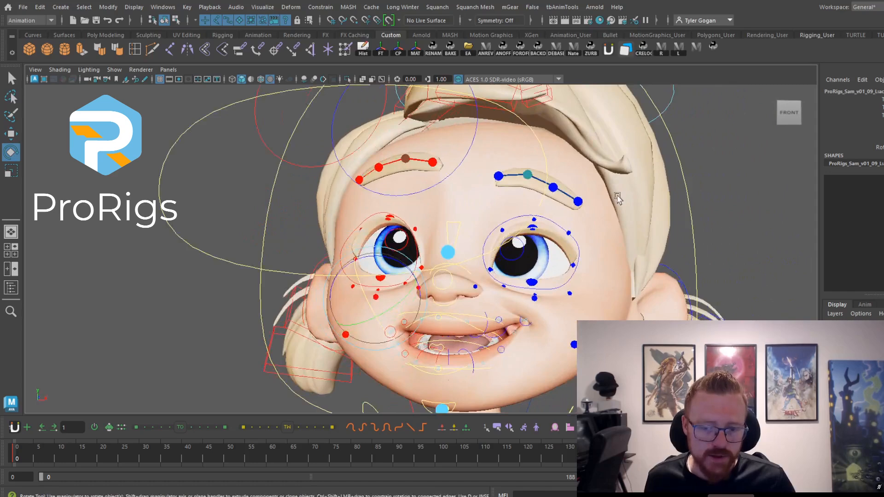
pyautogui.keyDown('alt'); pyautogui.moveTo(618, 198); pyautogui.dragTo(604, 169); pyautogui.keyUp('alt')
pyautogui.press('space')
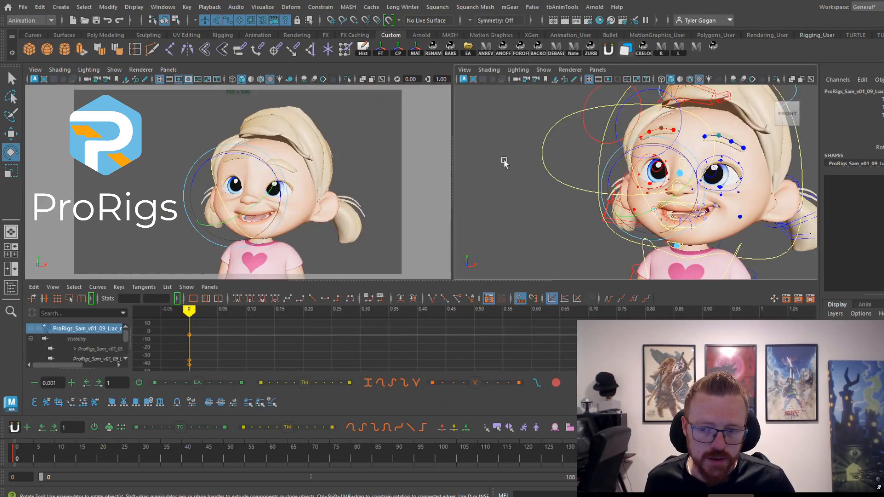
pyautogui.keyDown('alt'); pyautogui.moveTo(645, 159); pyautogui.dragTo(695, 158, button='right'); pyautogui.keyUp('alt')
pyautogui.keyDown('alt'); pyautogui.moveTo(709, 156); pyautogui.dragTo(630, 184, button='middle'); pyautogui.keyUp('alt')
pyautogui.keyDown('alt'); pyautogui.moveTo(630, 185); pyautogui.dragTo(609, 182); pyautogui.keyUp('alt')
pyautogui.keyDown('alt'); pyautogui.moveTo(610, 183); pyautogui.dragTo(605, 168, button='right'); pyautogui.keyUp('alt')
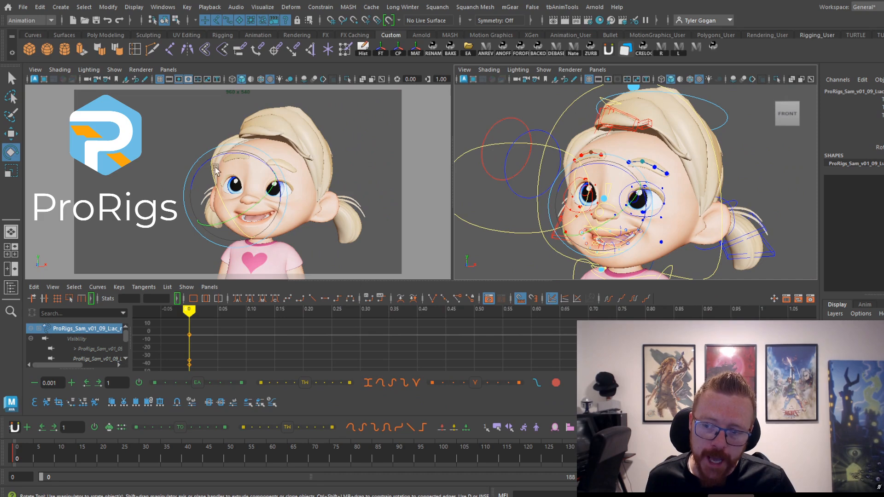
pyautogui.press('space')
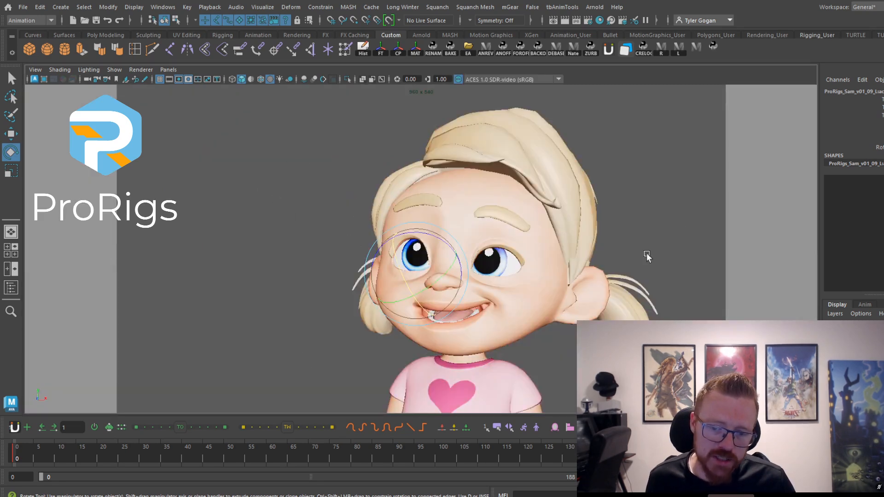
pyautogui.press('space')
# Reshape the character's left eyebrow by lowering its outer-middle control slightly and adjusting the inner end control's height and sideways position
pyautogui.scroll(4, 757, 212)
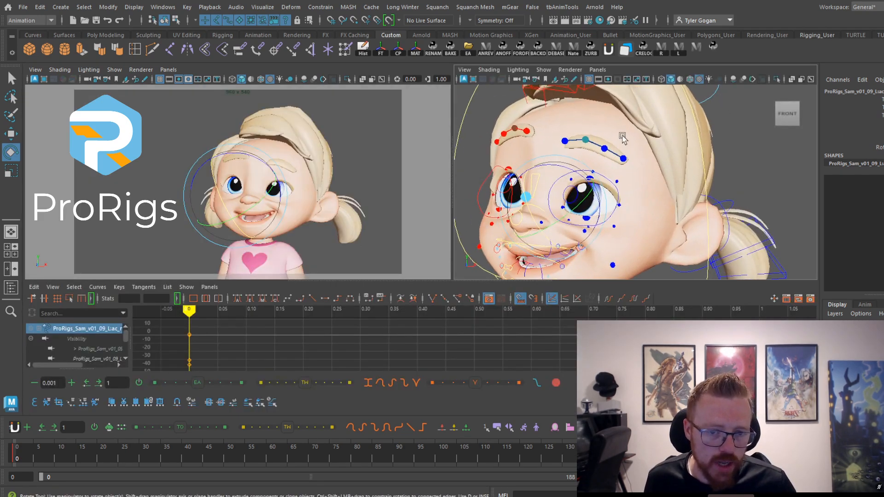
pyautogui.click(601, 140)
pyautogui.press('w')
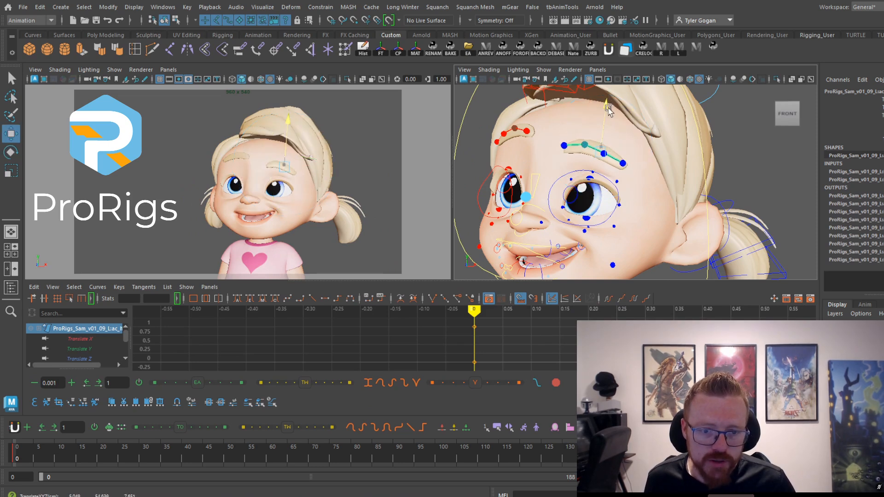
pyautogui.scroll(5, 621, 142)
pyautogui.scroll(-3, 626, 156)
pyautogui.click(504, 153)
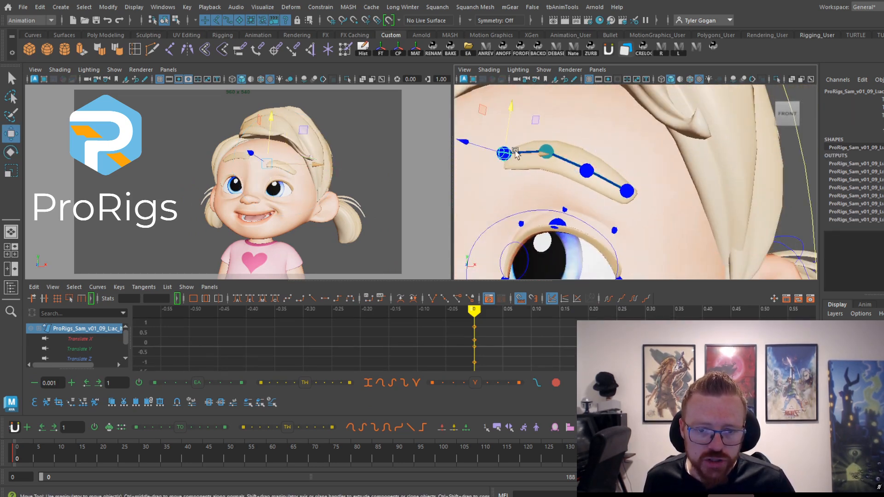
pyautogui.moveTo(507, 126); pyautogui.dragTo(508, 120)
pyautogui.moveTo(534, 149)
pyautogui.mouseDown()
pyautogui.moveTo(523, 150)
pyautogui.moveTo(541, 150)
pyautogui.mouseUp()
pyautogui.scroll(-3, 589, 236)
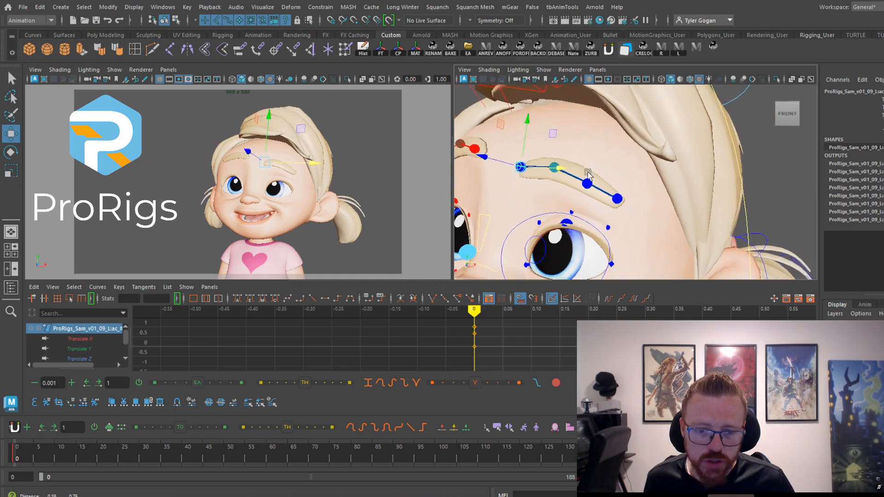
# Move the main upper eyelid control of the character's left eye up and inward to refine the lid's arc
pyautogui.scroll(4, 585, 180)
pyautogui.keyDown('alt'); pyautogui.moveTo(575, 244); pyautogui.dragTo(589, 192, button='middle'); pyautogui.keyUp('alt')
pyautogui.click(598, 211)
pyautogui.moveTo(596, 217); pyautogui.dragTo(590, 209)
pyautogui.scroll(-1, 597, 198)
pyautogui.scroll(-2, 585, 176)
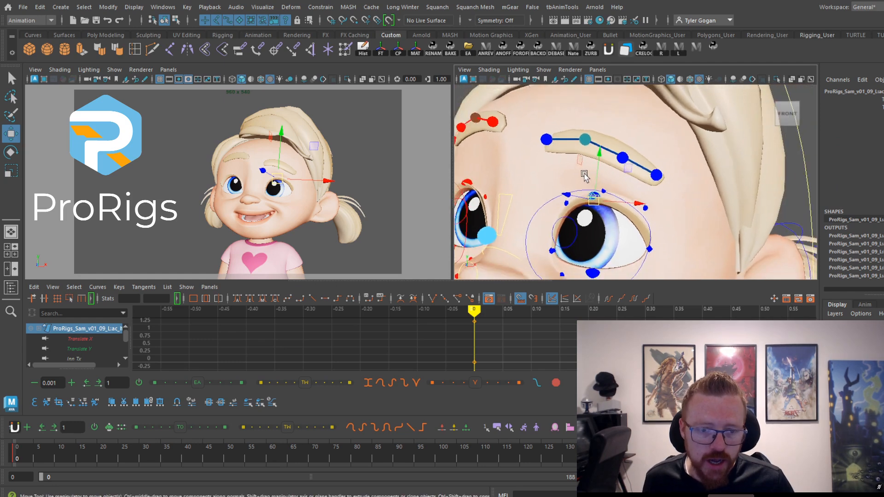
pyautogui.scroll(-3, 580, 178)
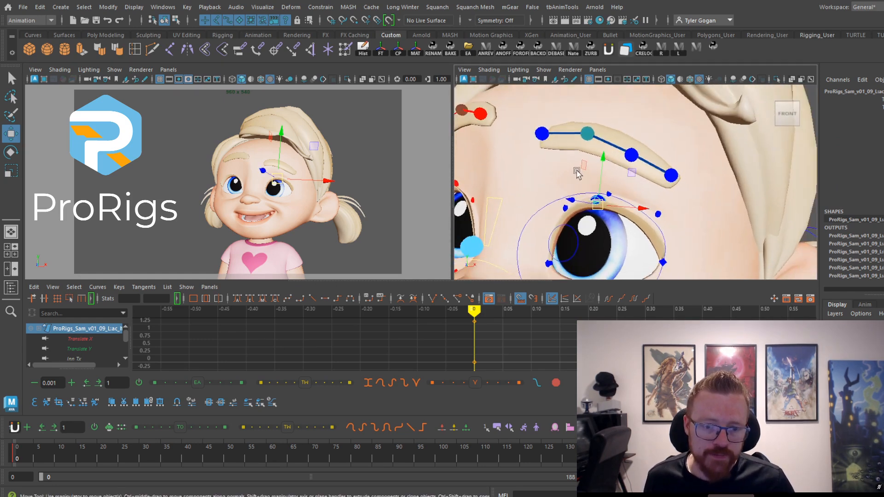
pyautogui.scroll(3, 590, 208)
pyautogui.moveTo(591, 208); pyautogui.dragTo(579, 199)
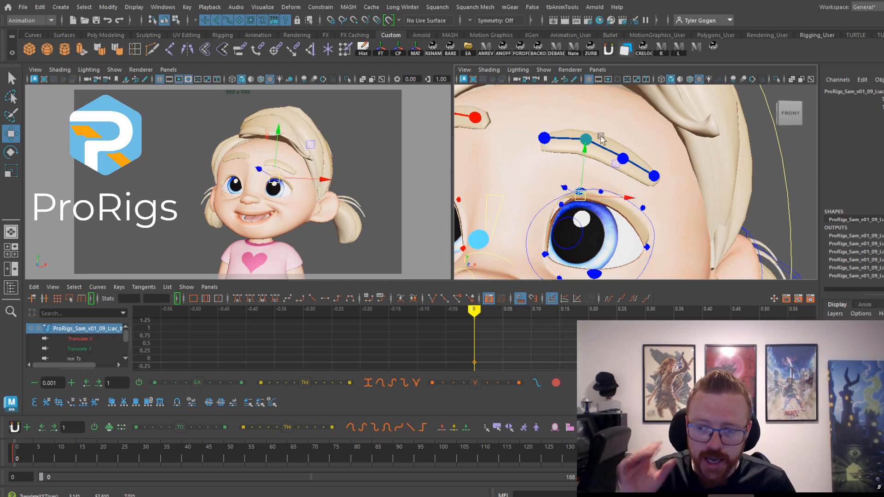
pyautogui.scroll(-3, 578, 199)
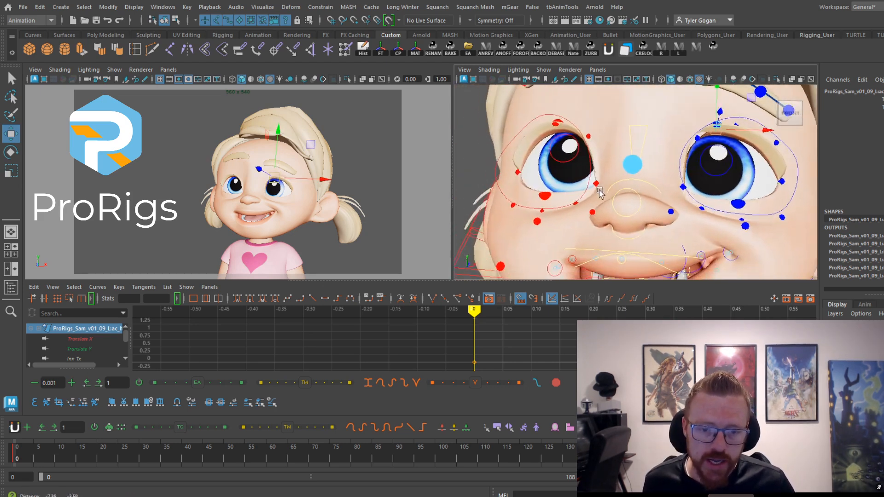
pyautogui.click(574, 152)
pyautogui.moveTo(565, 148); pyautogui.dragTo(578, 140)
pyautogui.hotkey('ctrl', 'z')
# Shift the main upper eyelid control of the character's right eye inward, toward the nose, to reshape the lid
pyautogui.click(543, 127)
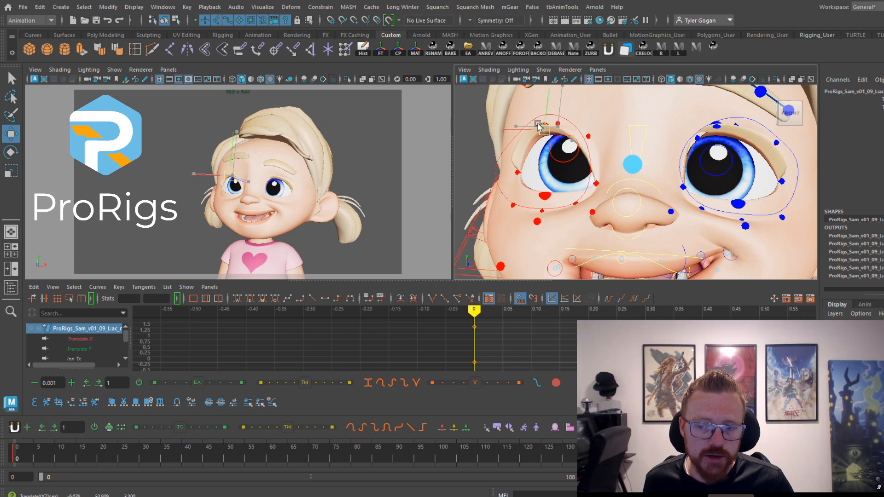
pyautogui.moveTo(538, 124); pyautogui.dragTo(564, 130)
pyautogui.hotkey('ctrl', 'z')
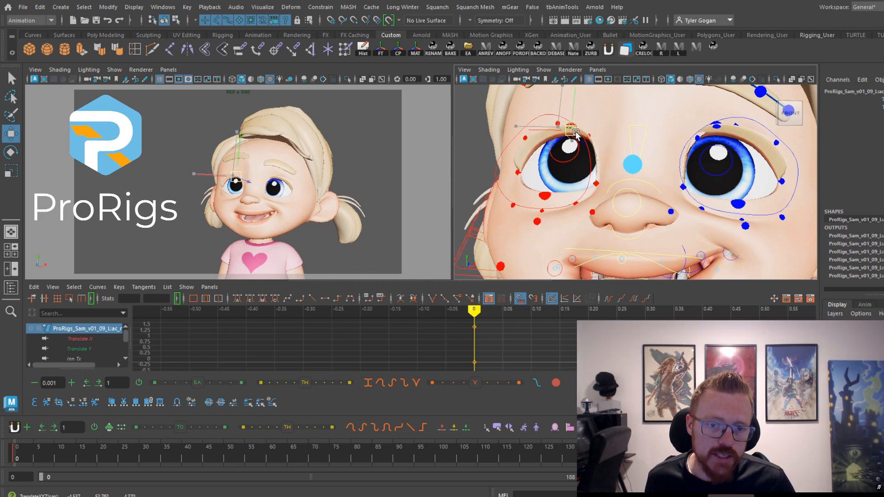
pyautogui.moveTo(577, 133); pyautogui.dragTo(577, 133)
pyautogui.moveTo(714, 127)
pyautogui.keyDown('alt'); pyautogui.mouseDown(button='right')
pyautogui.moveTo(686, 121)
pyautogui.moveTo(727, 131)
pyautogui.mouseUp(button='right'); pyautogui.keyUp('alt')
pyautogui.keyDown('alt'); pyautogui.moveTo(727, 131); pyautogui.dragTo(719, 127); pyautogui.keyUp('alt')
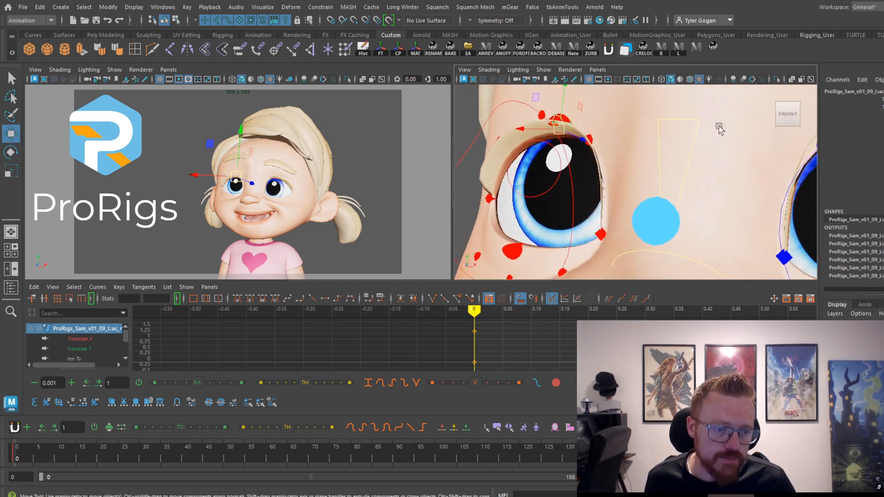
# Fine-tune the upper eyelid control of the character's left eye and check the lid's shape against the whole face
pyautogui.keyDown('alt'); pyautogui.moveTo(719, 127); pyautogui.dragTo(716, 124, button='right'); pyautogui.keyUp('alt')
pyautogui.keyDown('alt'); pyautogui.moveTo(748, 125); pyautogui.dragTo(716, 128); pyautogui.keyUp('alt')
pyautogui.keyDown('alt'); pyautogui.moveTo(717, 129); pyautogui.dragTo(724, 129, button='right'); pyautogui.keyUp('alt')
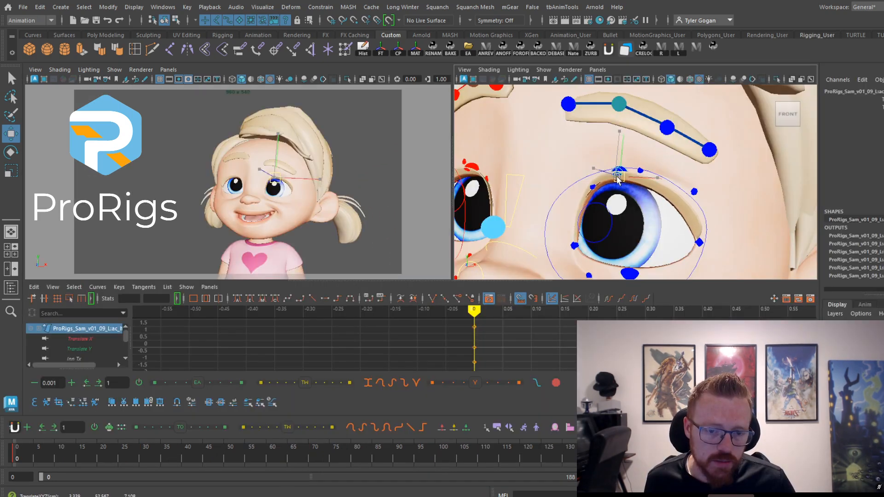
pyautogui.moveTo(617, 178); pyautogui.dragTo(616, 179)
pyautogui.keyDown('alt'); pyautogui.moveTo(637, 165); pyautogui.dragTo(617, 154, button='right'); pyautogui.keyUp('alt')
pyautogui.keyDown('alt'); pyautogui.moveTo(617, 154); pyautogui.dragTo(627, 113, button='middle'); pyautogui.keyUp('alt')
pyautogui.keyDown('alt'); pyautogui.moveTo(627, 113); pyautogui.dragTo(659, 120); pyautogui.keyUp('alt')
pyautogui.keyDown('alt'); pyautogui.moveTo(659, 120); pyautogui.dragTo(647, 146, button='right'); pyautogui.keyUp('alt')
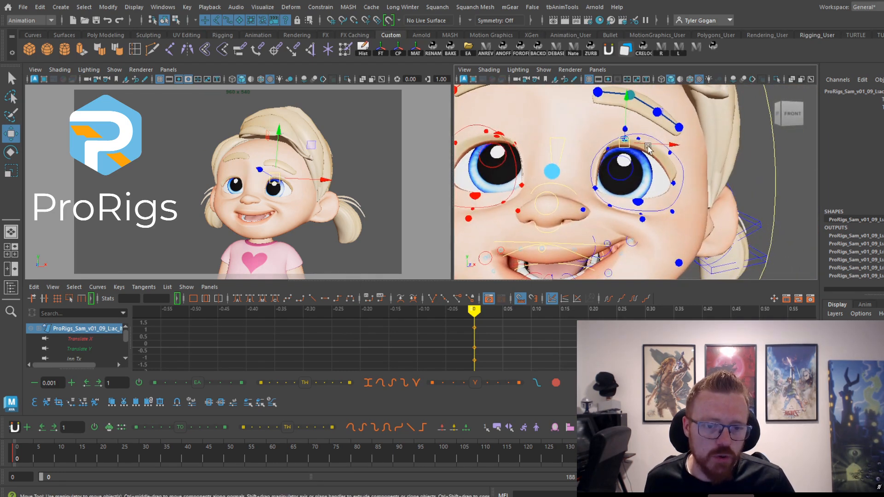
# Fine-tune the sideways position and height of the left eye's main upper eyelid control, comparing the lid shape in the camera view
pyautogui.moveTo(627, 145); pyautogui.dragTo(636, 147)
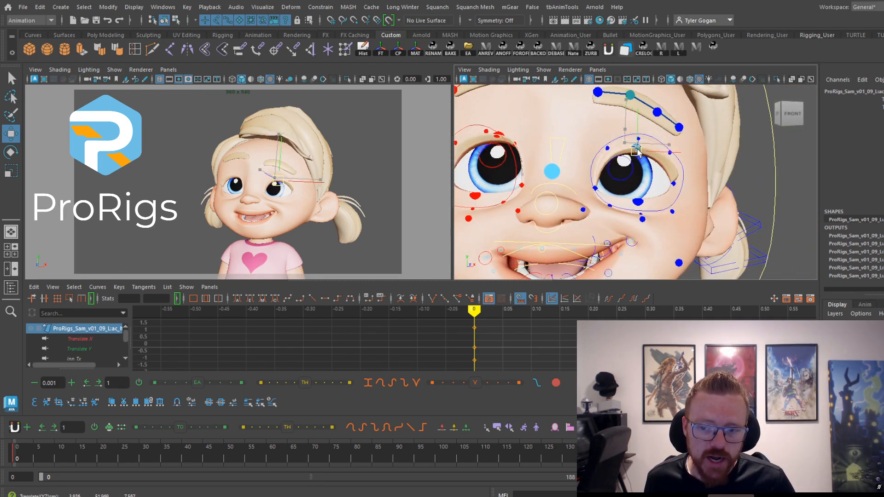
pyautogui.click(658, 111)
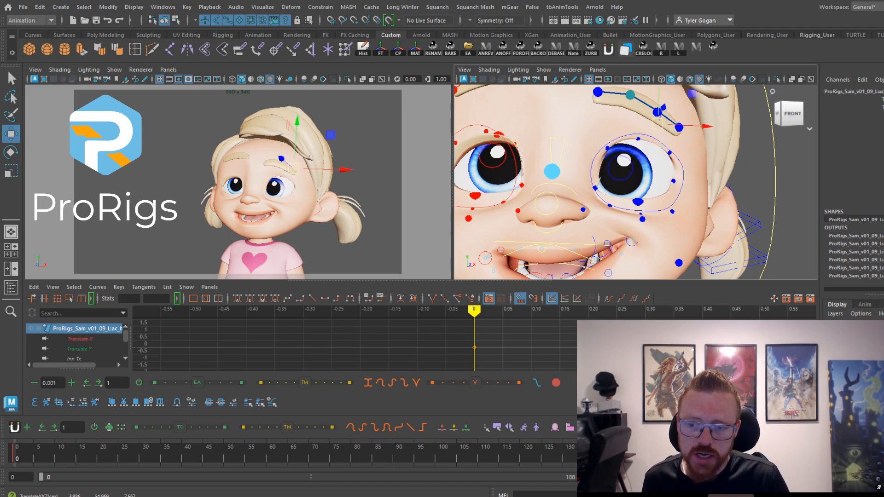
pyautogui.hotkey('ctrl', 'z')
pyautogui.hotkey('ctrl', 'z')
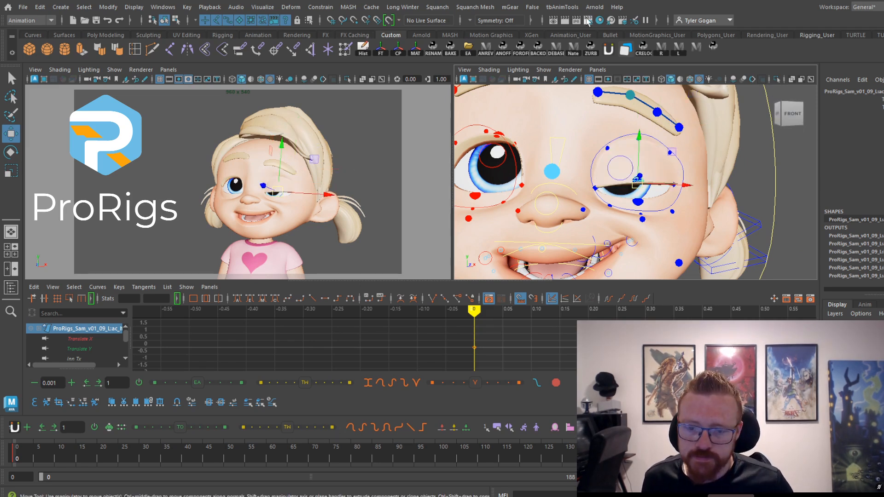
pyautogui.hotkey('shift', 'z')
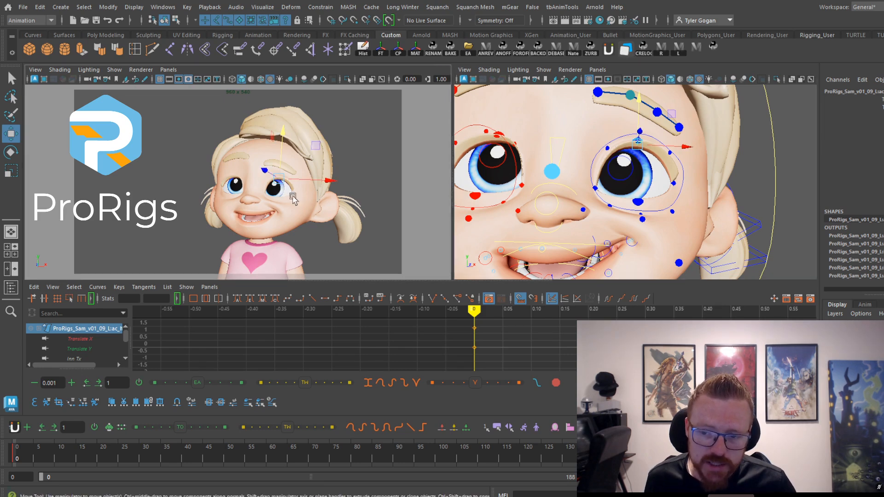
pyautogui.press('space')
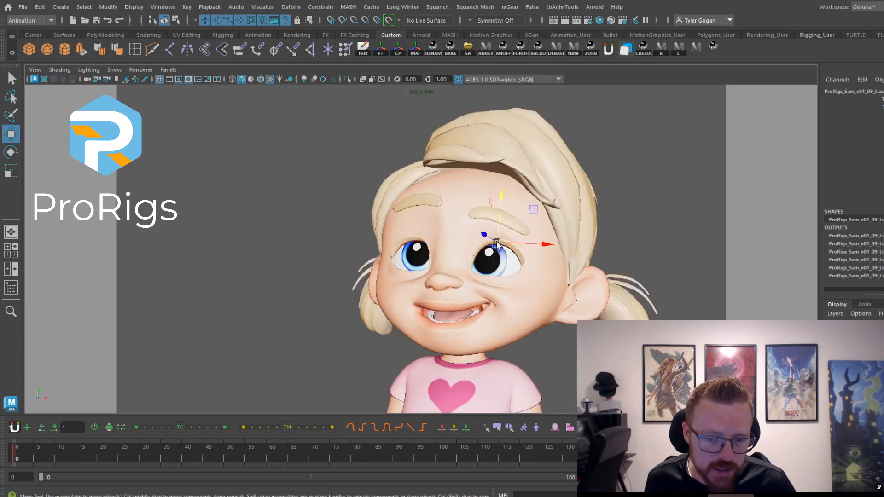
pyautogui.moveTo(496, 243); pyautogui.dragTo(489, 247)
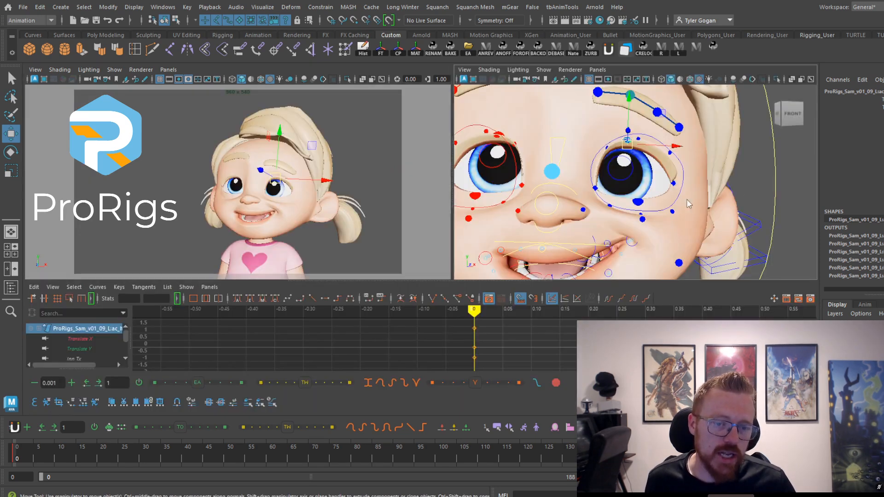
# Raise the aim control of the character's left eye slightly so that eye looks a little higher
pyautogui.press('space')
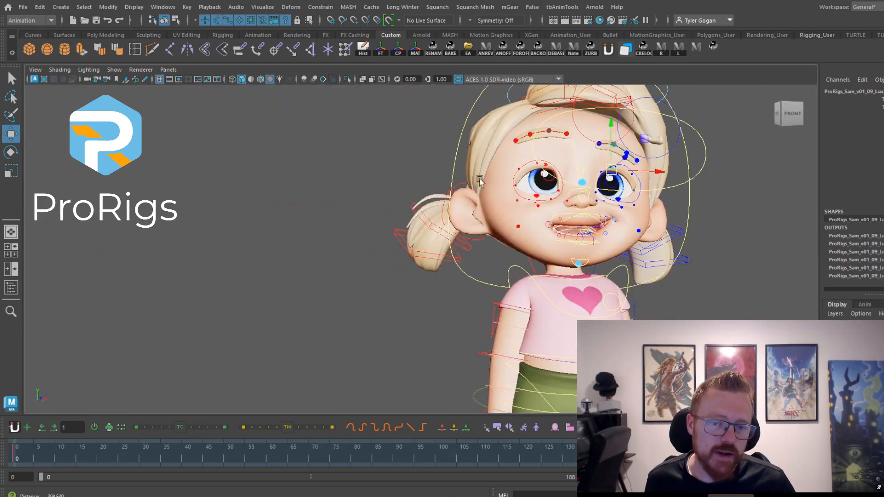
pyautogui.keyDown('alt'); pyautogui.moveTo(545, 186); pyautogui.dragTo(601, 183, button='right'); pyautogui.keyUp('alt')
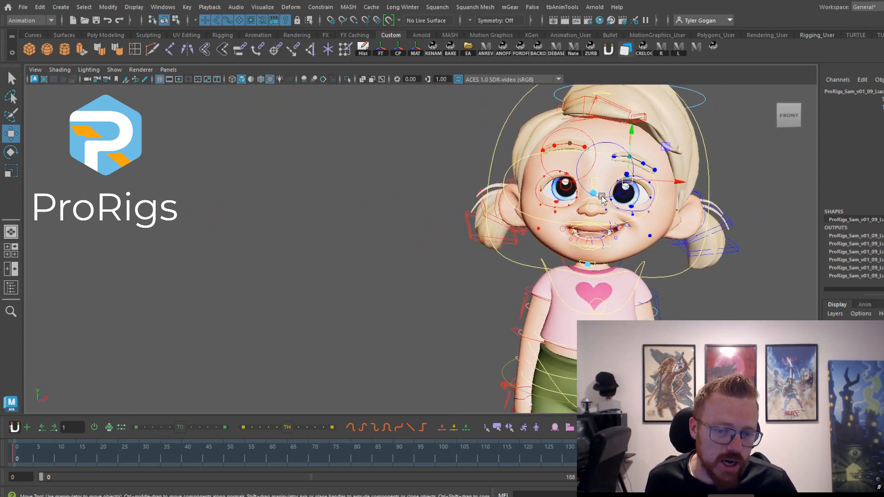
pyautogui.click(602, 196)
pyautogui.press('space')
pyautogui.press('space')
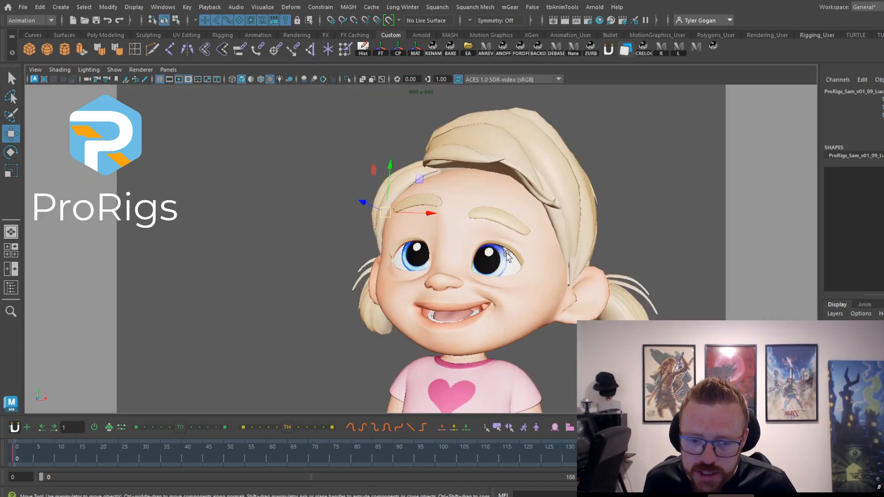
pyautogui.moveTo(391, 169); pyautogui.dragTo(393, 150)
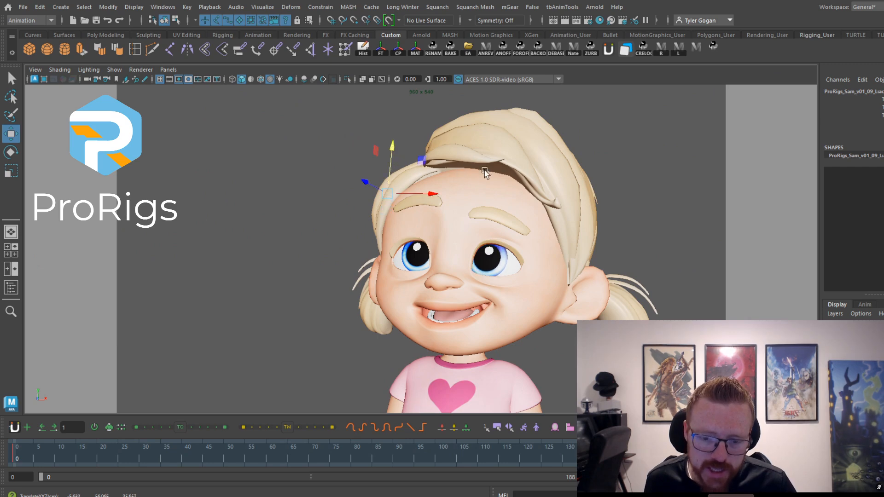
# Examine the face and eye direction in the camera view and from the front with nothing selected
pyautogui.press('space')
pyautogui.press('space')
pyautogui.scroll(5, 651, 193)
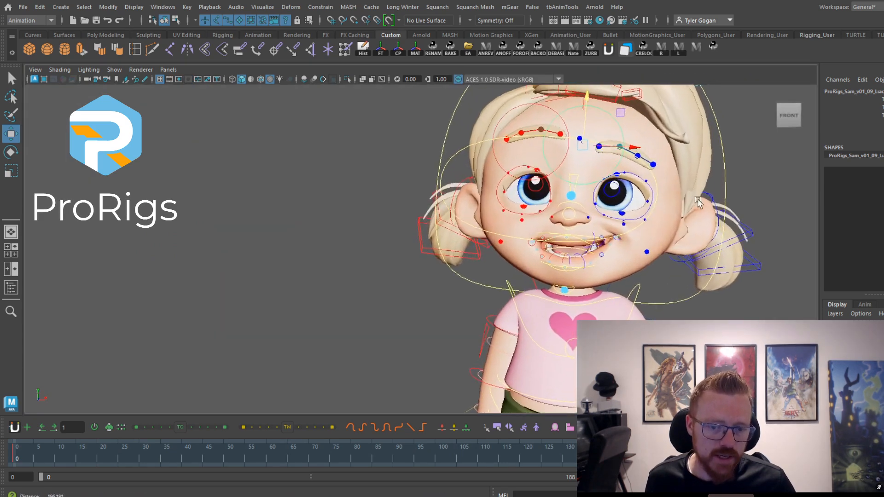
pyautogui.press('space')
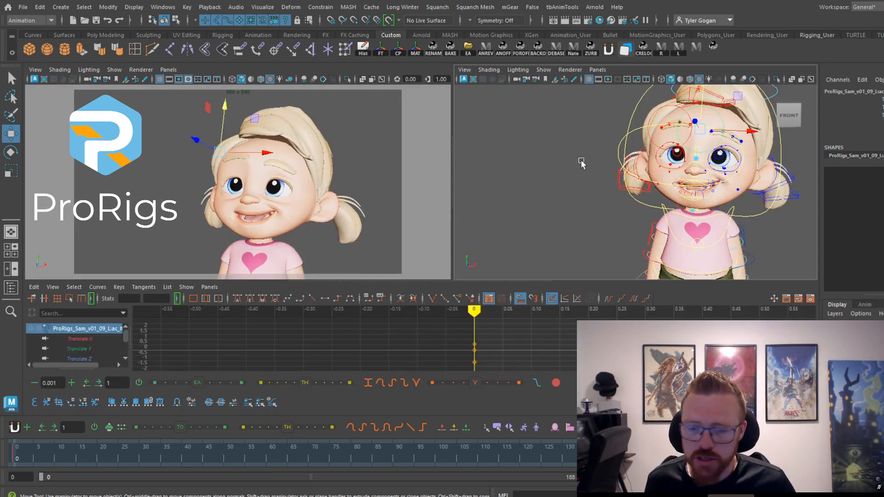
pyautogui.click(581, 165)
pyautogui.scroll(-5, 656, 174)
pyautogui.scroll(3, 656, 174)
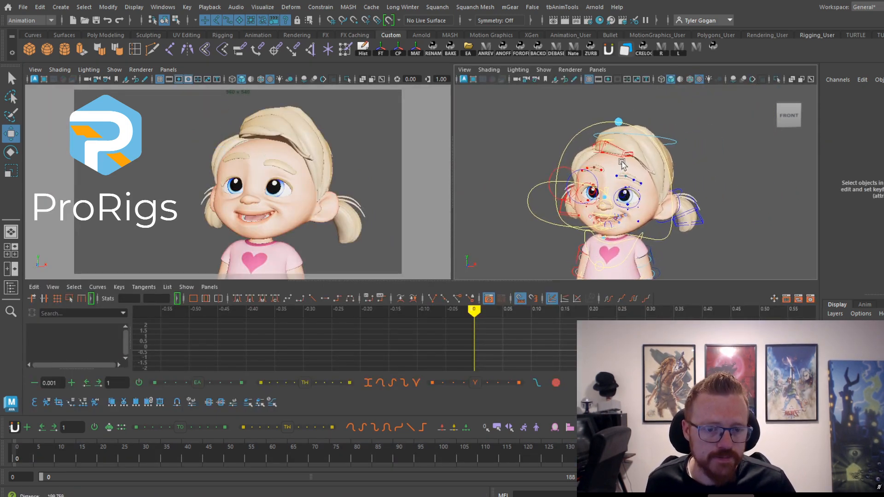
pyautogui.press('space')
pyautogui.scroll(5, 550, 173)
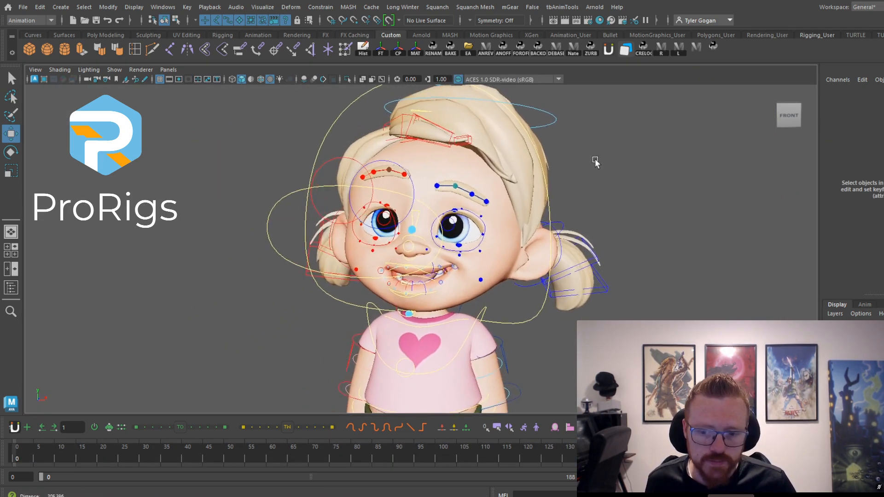
pyautogui.press('space')
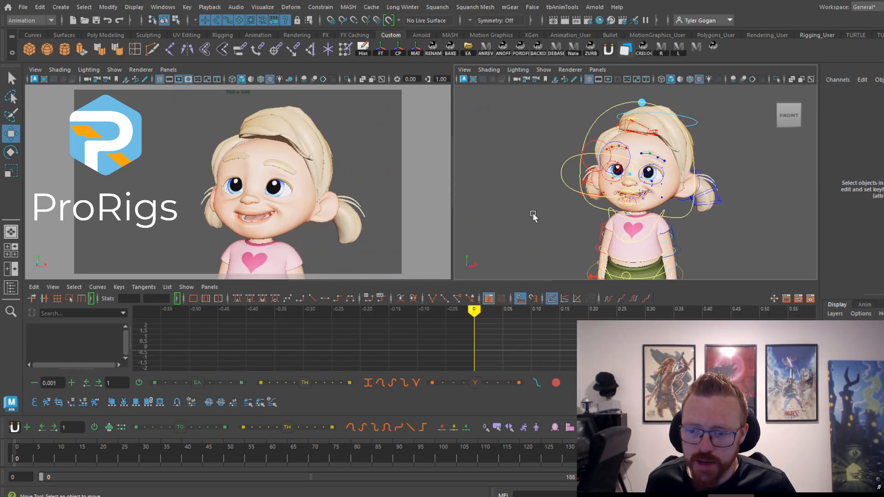
# Select all animation controls of the whole character rig, from the head down to the ground control
pyautogui.press('space')
pyautogui.scroll(-7, 247, 235)
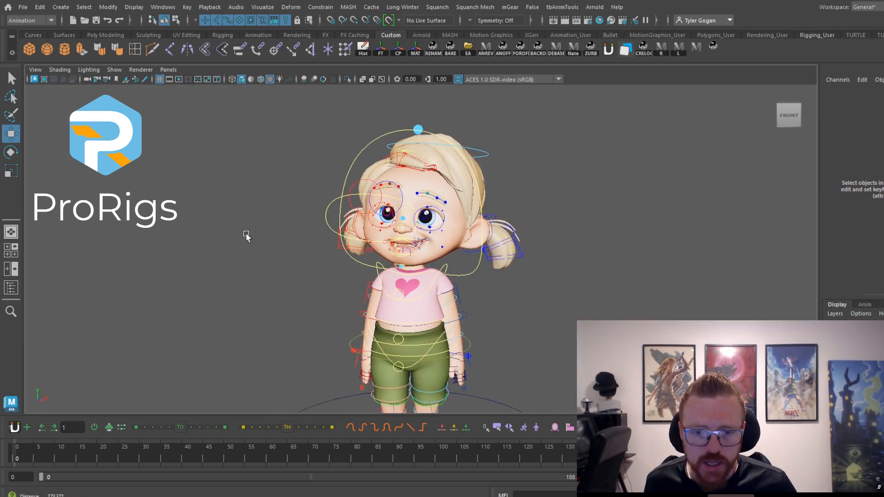
pyautogui.keyDown('alt'); pyautogui.moveTo(246, 236); pyautogui.dragTo(276, 199, button='middle'); pyautogui.keyUp('alt')
pyautogui.moveTo(384, 136); pyautogui.dragTo(530, 350)
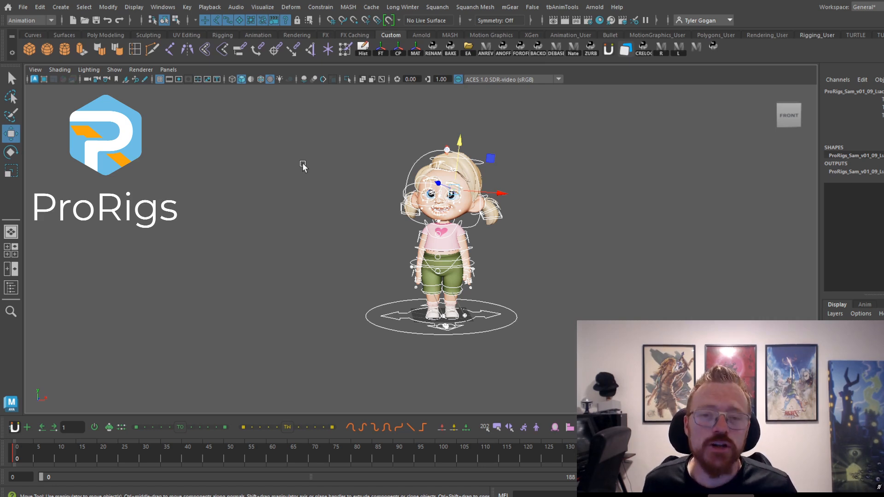
pyautogui.press('space')
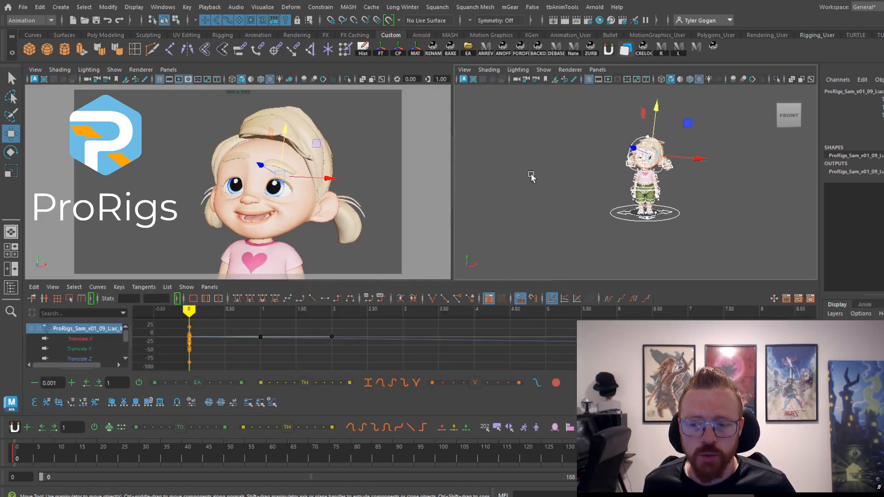
# Rotate the jaw control downward to open the character's smiling mouth a little wider
pyautogui.keyDown('alt'); pyautogui.moveTo(628, 206); pyautogui.dragTo(755, 183, button='right'); pyautogui.keyUp('alt')
pyautogui.keyDown('alt'); pyautogui.moveTo(694, 102); pyautogui.dragTo(620, 228, button='middle'); pyautogui.keyUp('alt')
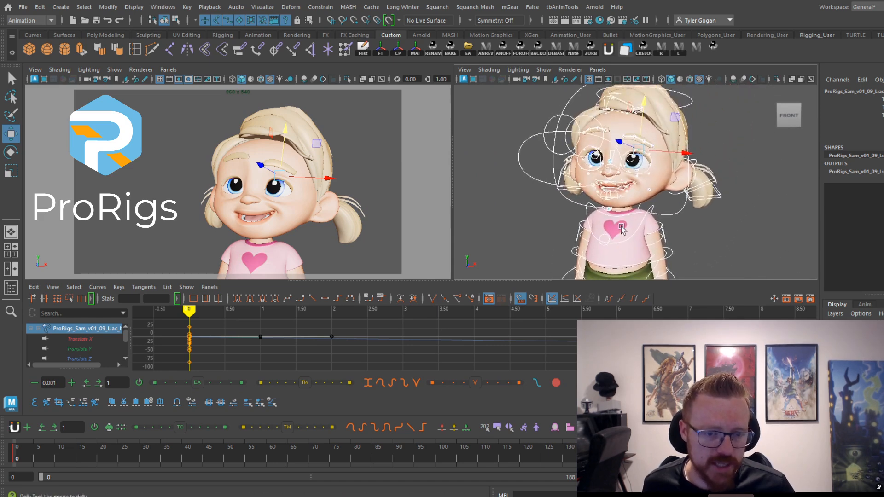
pyautogui.keyDown('alt'); pyautogui.moveTo(620, 229); pyautogui.dragTo(669, 211, button='right'); pyautogui.keyUp('alt')
pyautogui.keyDown('alt'); pyautogui.moveTo(636, 110); pyautogui.dragTo(639, 222, button='middle'); pyautogui.keyUp('alt')
pyautogui.keyDown('alt'); pyautogui.moveTo(639, 221); pyautogui.dragTo(585, 251, button='right'); pyautogui.keyUp('alt')
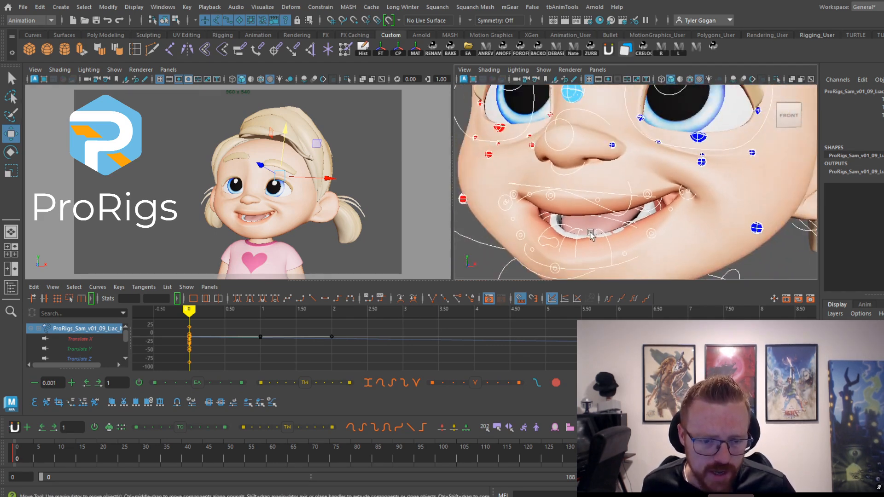
pyautogui.keyDown('alt'); pyautogui.moveTo(584, 250); pyautogui.dragTo(597, 215, button='middle'); pyautogui.keyUp('alt')
pyautogui.click(608, 229)
pyautogui.press('e')
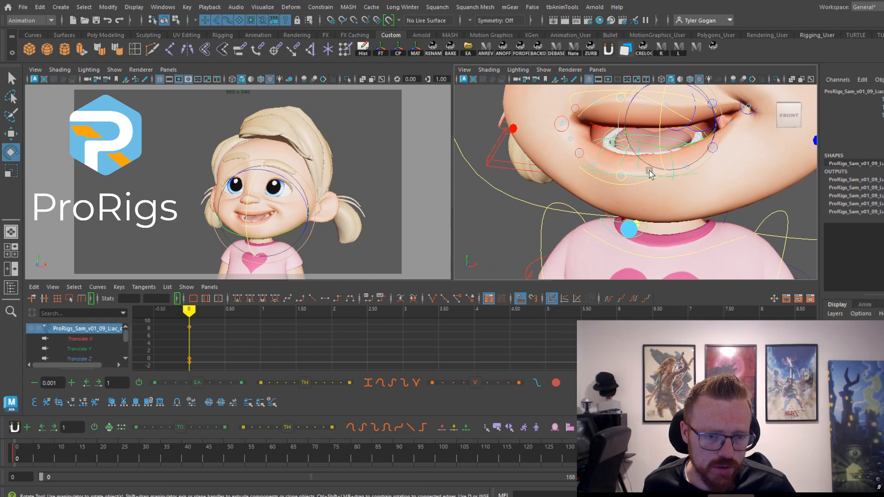
pyautogui.moveTo(660, 146); pyautogui.dragTo(661, 157)
pyautogui.press('w')
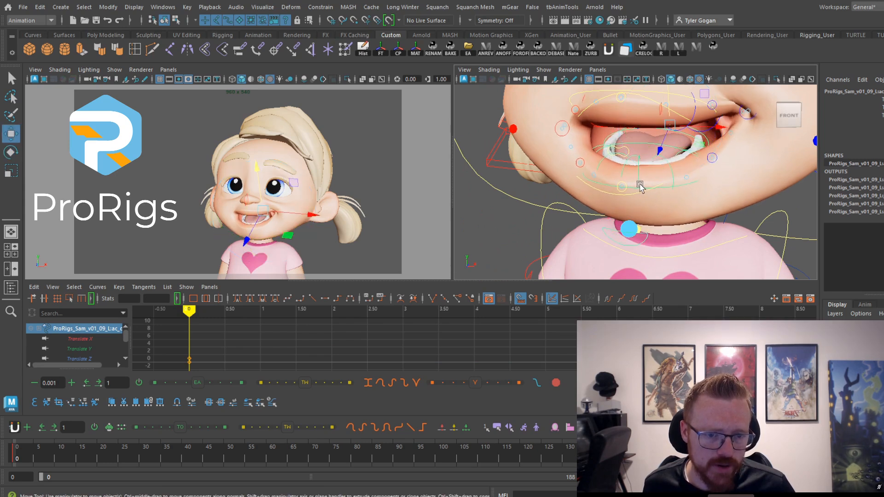
# Try raising the middle section control inside the mouth to adjust the lower teeth, then undo it
pyautogui.click(642, 130)
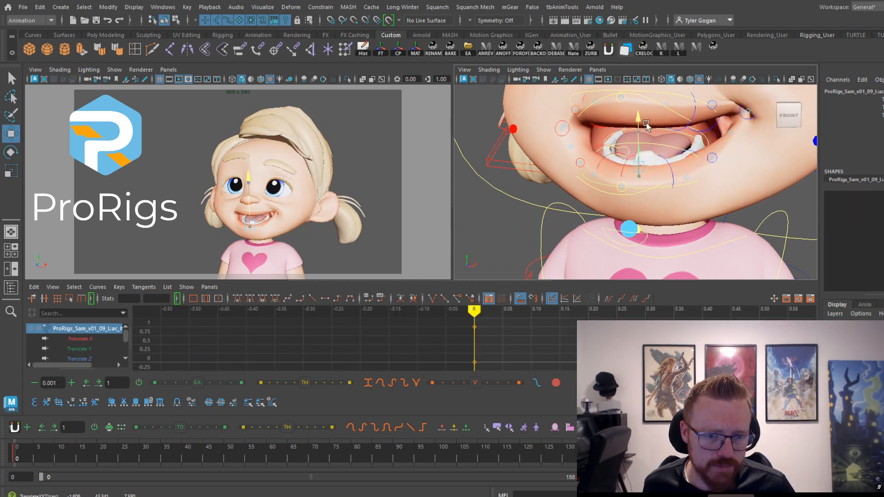
pyautogui.moveTo(647, 123); pyautogui.dragTo(647, 116)
pyautogui.hotkey('ctrl', 'z')
pyautogui.click(666, 189)
pyautogui.click(662, 185)
pyautogui.moveTo(620, 146); pyautogui.dragTo(630, 167)
pyautogui.scroll(5, 672, 162)
pyautogui.hotkey('ctrl', 'z')
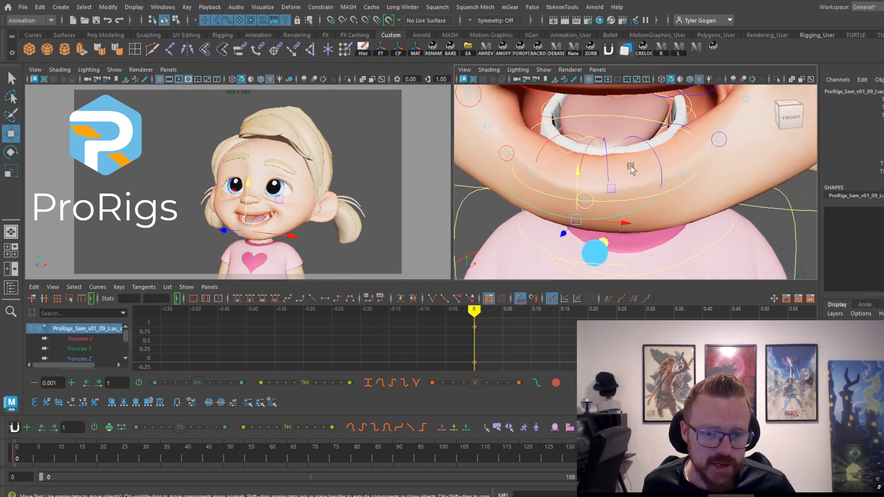
# Try moving the left section control of the lower teeth upward and sideways
pyautogui.click(618, 153)
pyautogui.click(648, 146)
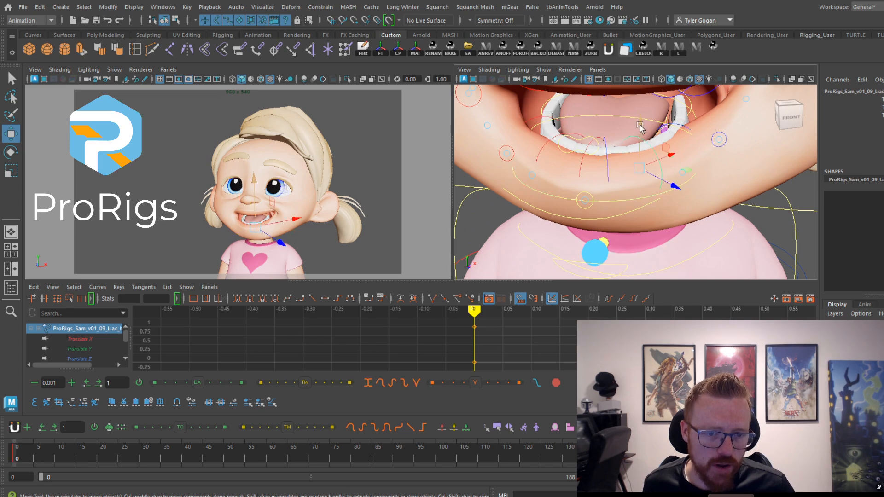
pyautogui.moveTo(638, 118); pyautogui.dragTo(654, 70)
pyautogui.hotkey('ctrl', 'z')
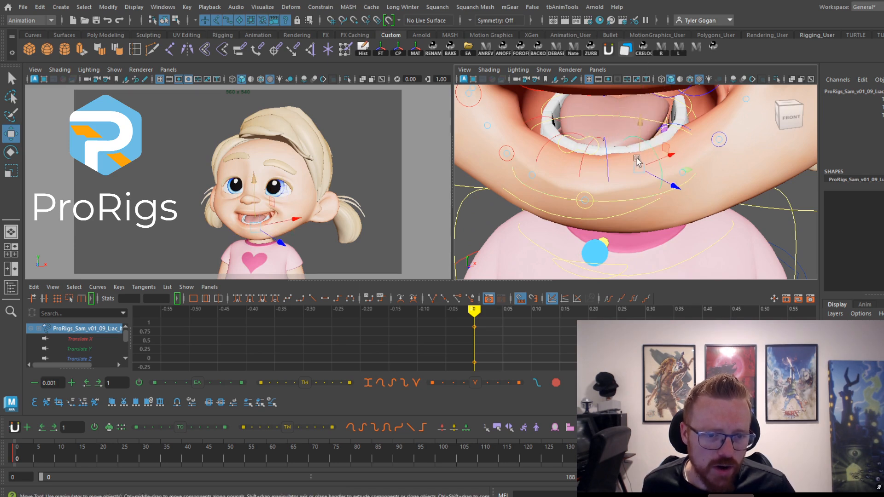
pyautogui.moveTo(638, 166); pyautogui.dragTo(620, 158)
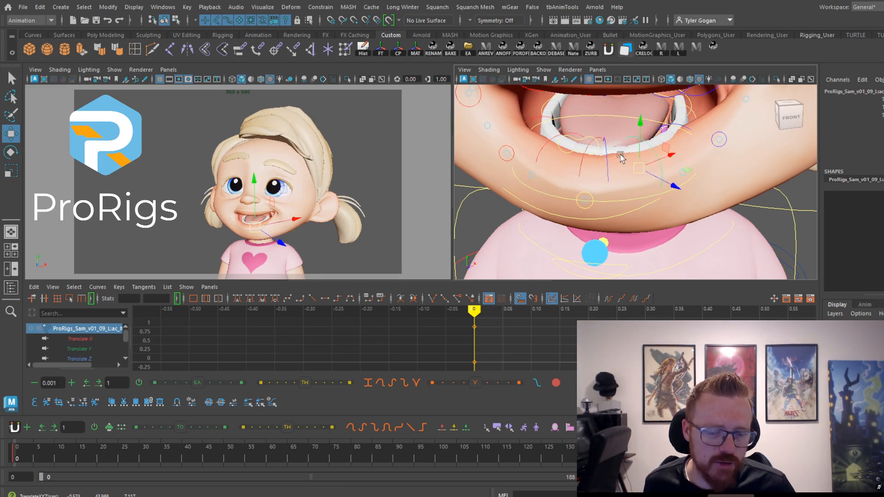
# Raise the whole lower teeth control so the bottom row shows more clearly above the lower lip
pyautogui.click(536, 186)
pyautogui.click(585, 164)
pyautogui.click(544, 191)
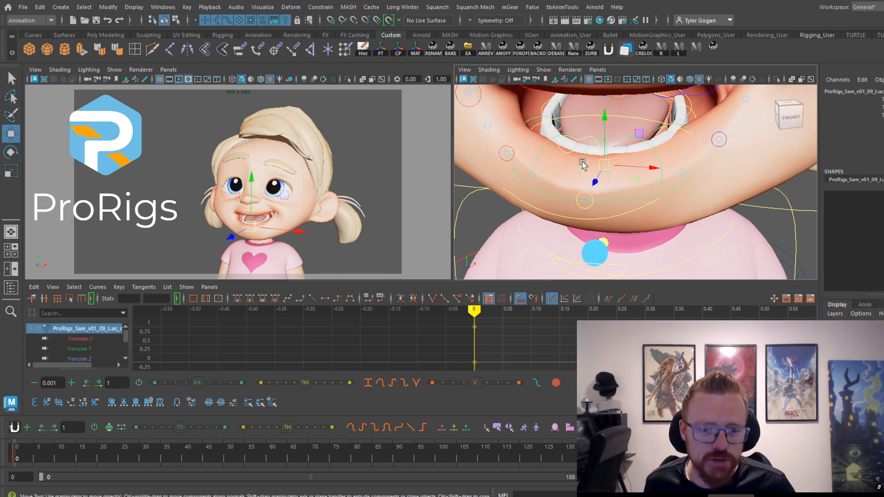
pyautogui.moveTo(605, 121); pyautogui.dragTo(606, 110)
# Move the upper teeth control down until the top row shows below the upper lip, and correct its height slightly
pyautogui.keyDown('alt'); pyautogui.moveTo(648, 140); pyautogui.dragTo(661, 122); pyautogui.keyUp('alt')
pyautogui.keyDown('alt'); pyautogui.moveTo(661, 123); pyautogui.dragTo(622, 158, button='middle'); pyautogui.keyUp('alt')
pyautogui.keyDown('alt'); pyautogui.moveTo(622, 158); pyautogui.dragTo(640, 154, button='right'); pyautogui.keyUp('alt')
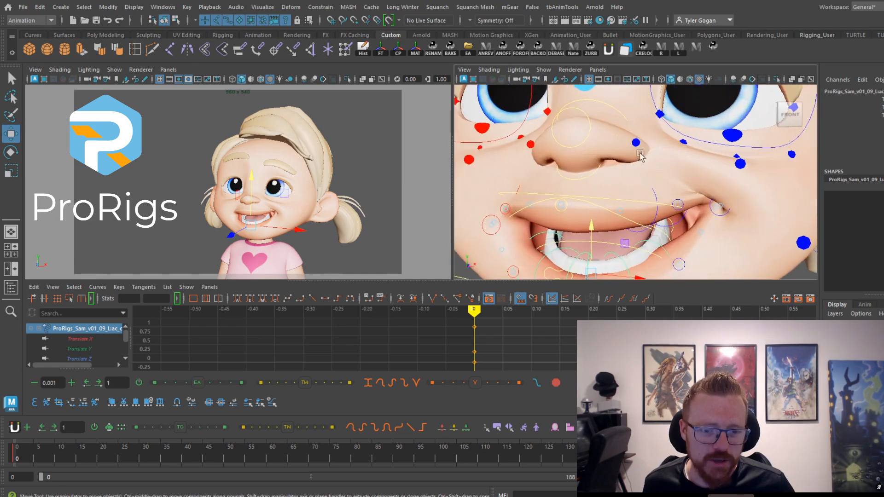
pyautogui.click(630, 201)
pyautogui.moveTo(593, 155); pyautogui.dragTo(593, 169)
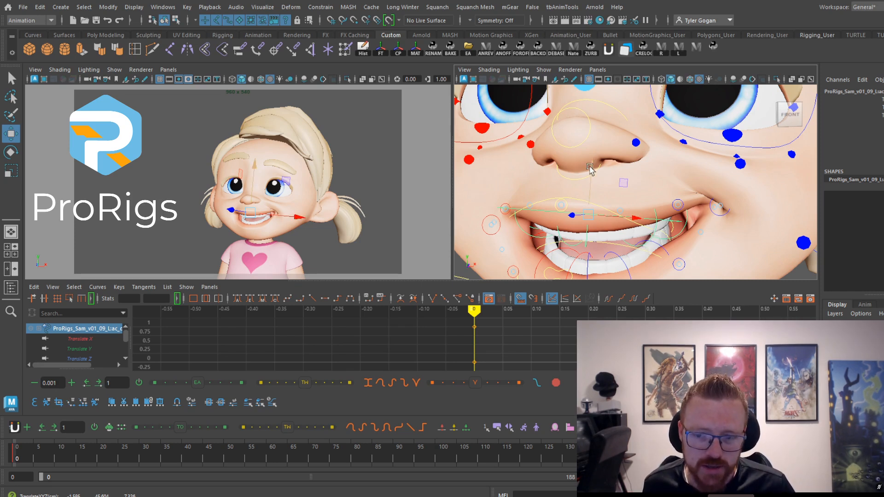
pyautogui.moveTo(591, 168); pyautogui.dragTo(591, 165)
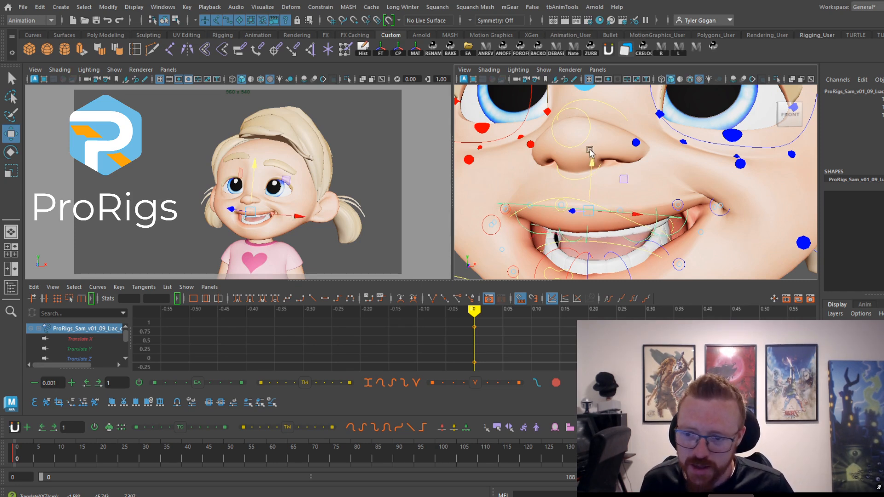
# Nudge the upper teeth control slightly upward in the camera view and check the smile against the whole face
pyautogui.press('space')
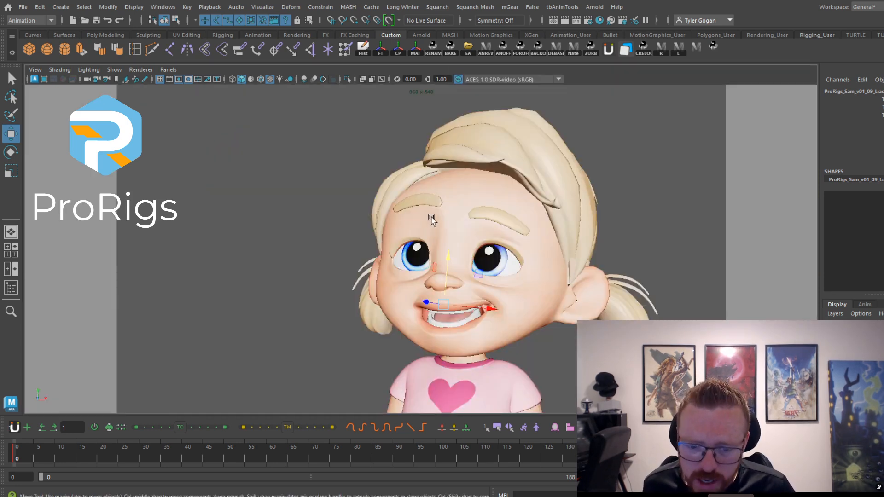
pyautogui.moveTo(448, 259); pyautogui.dragTo(451, 257)
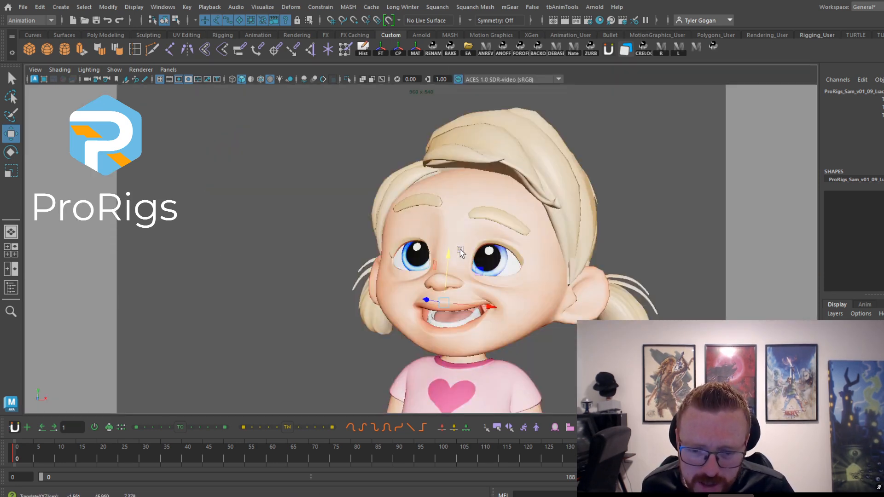
pyautogui.press('space')
pyautogui.press('space')
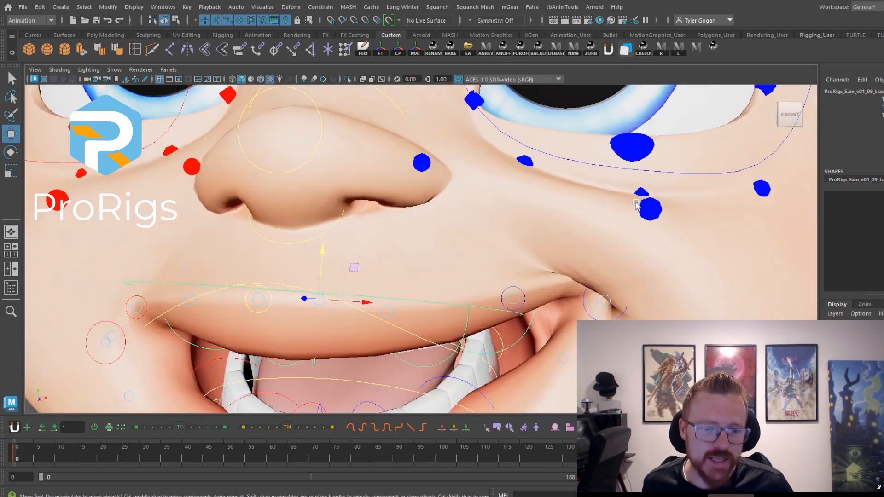
pyautogui.keyDown('alt'); pyautogui.moveTo(633, 197); pyautogui.dragTo(555, 205, button='right'); pyautogui.keyUp('alt')
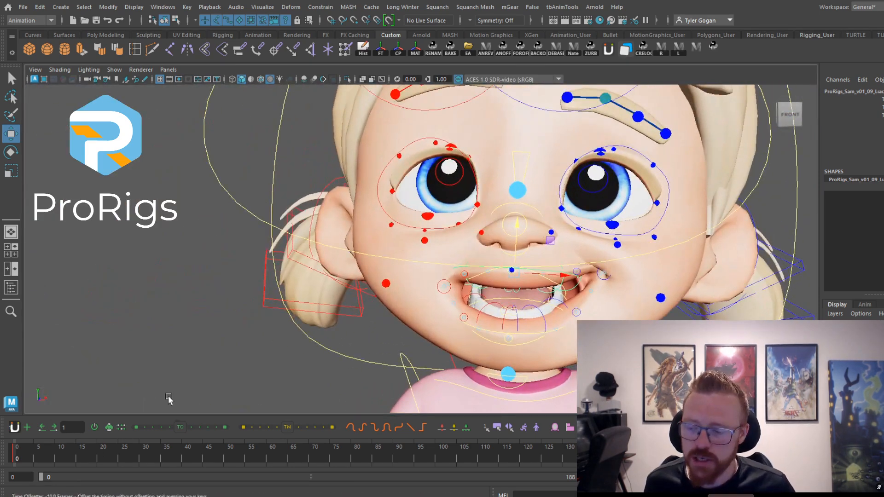
# Select all of the character's controls, move to frame 1 and restore the camera, perspective and graph editor layout
pyautogui.keyDown('alt'); pyautogui.moveTo(430, 207); pyautogui.dragTo(463, 210, button='right'); pyautogui.keyUp('alt')
pyautogui.keyDown('alt'); pyautogui.moveTo(463, 210); pyautogui.dragTo(441, 214, button='middle'); pyautogui.keyUp('alt')
pyautogui.moveTo(383, 141); pyautogui.dragTo(670, 305)
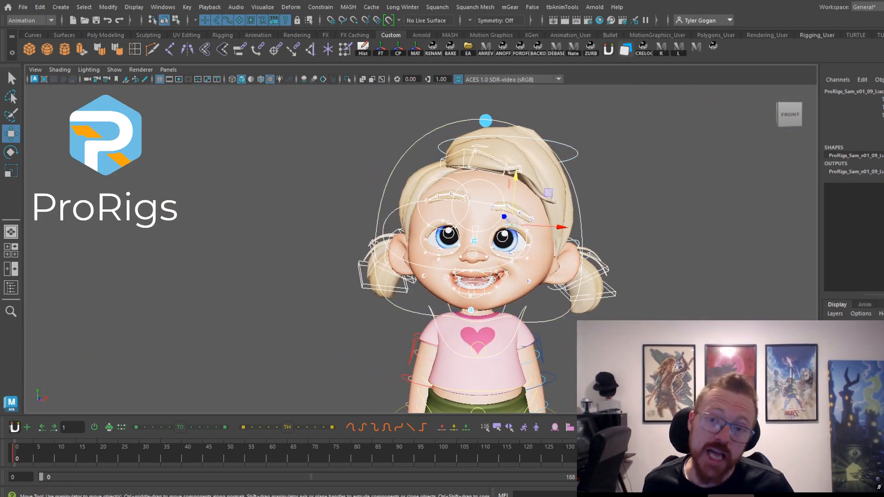
pyautogui.press('space')
pyautogui.press('space')
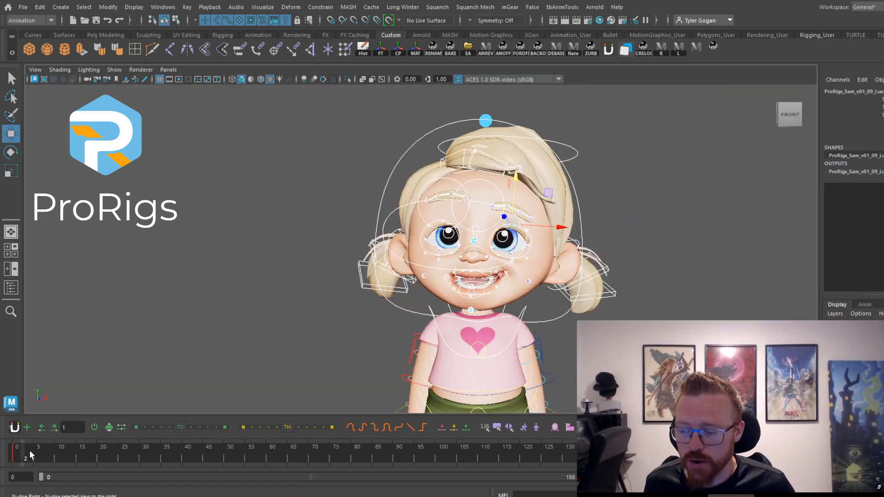
pyautogui.moveTo(24, 458); pyautogui.dragTo(21, 460)
pyautogui.press('space')
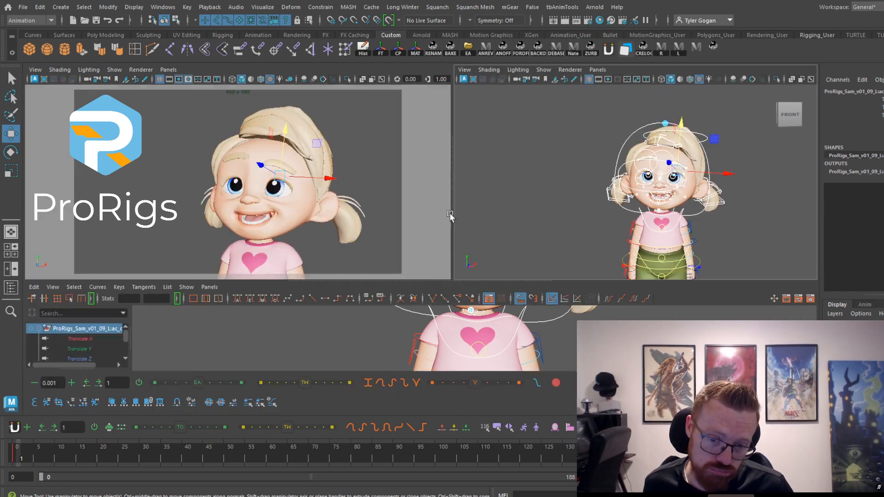
# Rotate both shoulder controls so the shoulders drop at frame 1, and compare the pose with frame 0
pyautogui.keyDown('alt'); pyautogui.moveTo(607, 206); pyautogui.dragTo(682, 208, button='right'); pyautogui.keyUp('alt')
pyautogui.keyDown('alt'); pyautogui.moveTo(683, 207); pyautogui.dragTo(569, 171, button='middle'); pyautogui.keyUp('alt')
pyautogui.scroll(4, 565, 174)
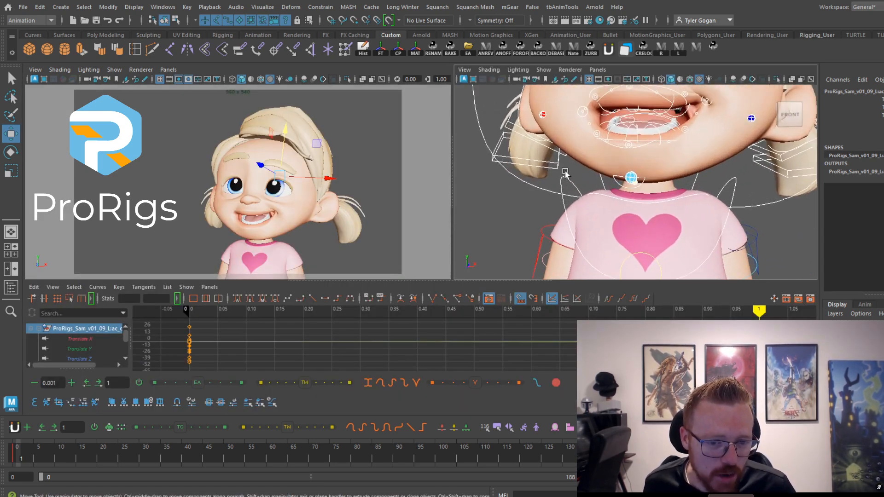
pyautogui.click(548, 234)
pyautogui.click(577, 184)
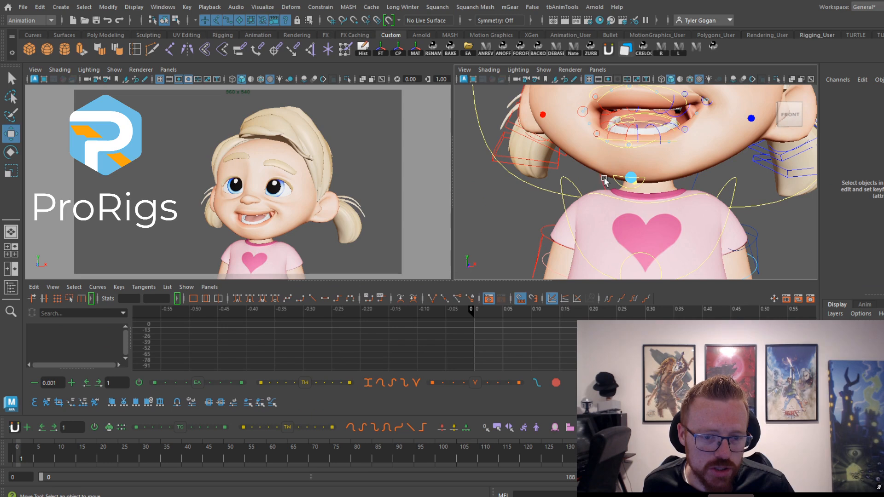
pyautogui.click(690, 196)
pyautogui.press('e')
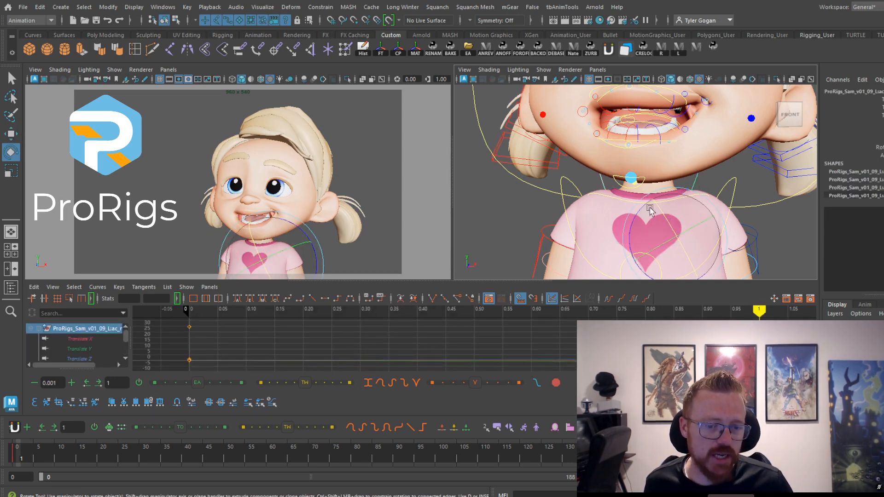
pyautogui.moveTo(689, 201); pyautogui.dragTo(649, 185)
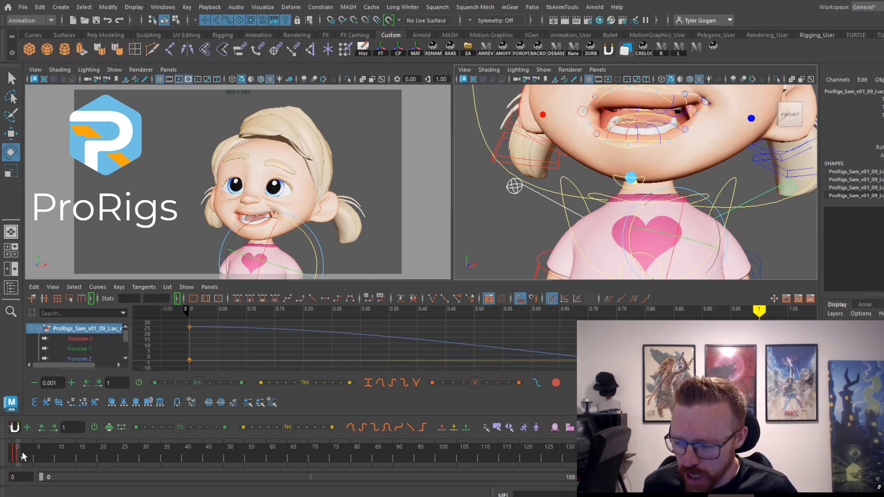
pyautogui.click(15, 460)
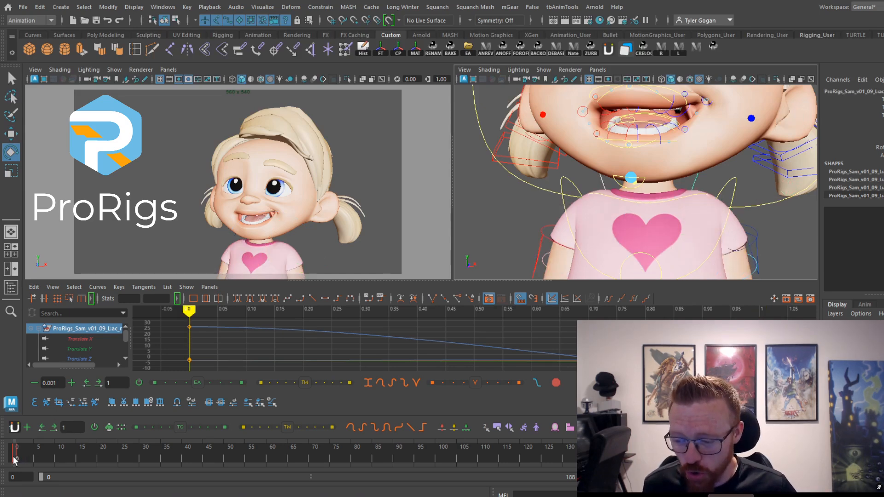
pyautogui.moveTo(16, 458); pyautogui.dragTo(19, 458)
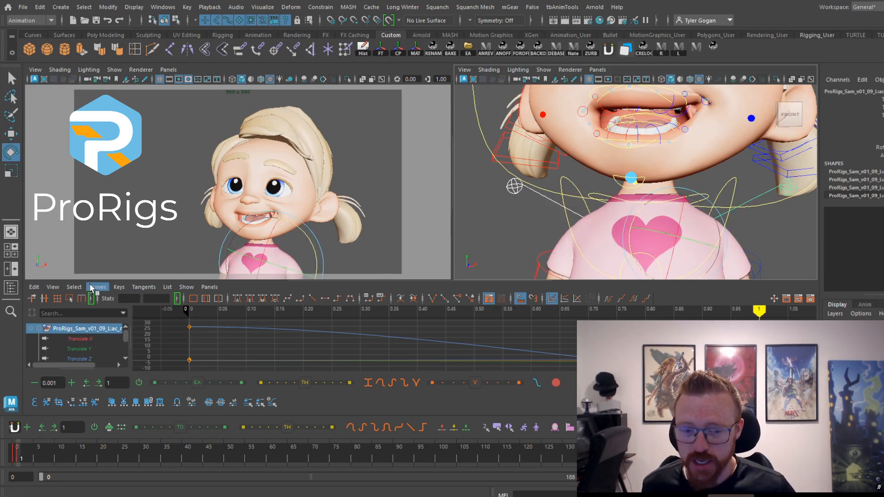
# Rotate the chest control so the torso leans forward at frame 1, and check it against frame 0
pyautogui.click(571, 224)
pyautogui.moveTo(645, 235); pyautogui.dragTo(641, 268)
pyautogui.scroll(-5, 685, 144)
pyautogui.keyDown('alt'); pyautogui.moveTo(690, 114); pyautogui.dragTo(658, 163, button='middle'); pyautogui.keyUp('alt')
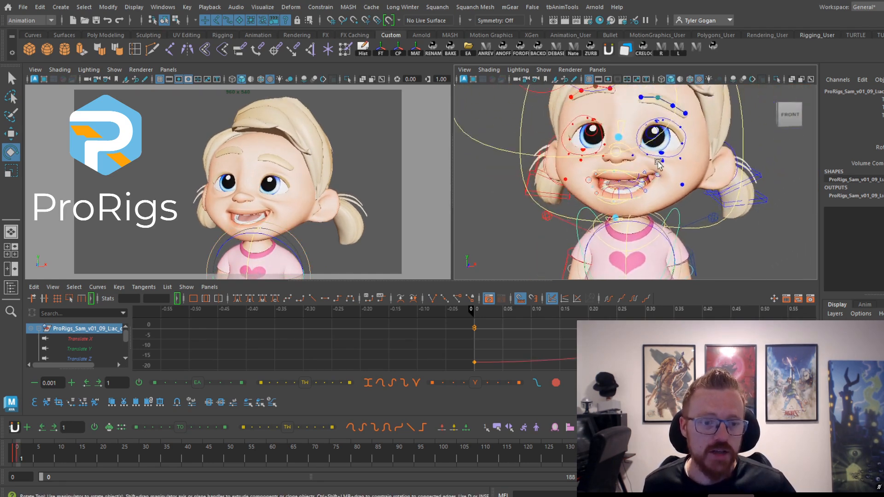
pyautogui.scroll(-3, 686, 145)
pyautogui.keyDown('alt'); pyautogui.moveTo(731, 254); pyautogui.dragTo(729, 237, button='middle'); pyautogui.keyUp('alt')
pyautogui.press('w')
pyautogui.scroll(-3, 726, 217)
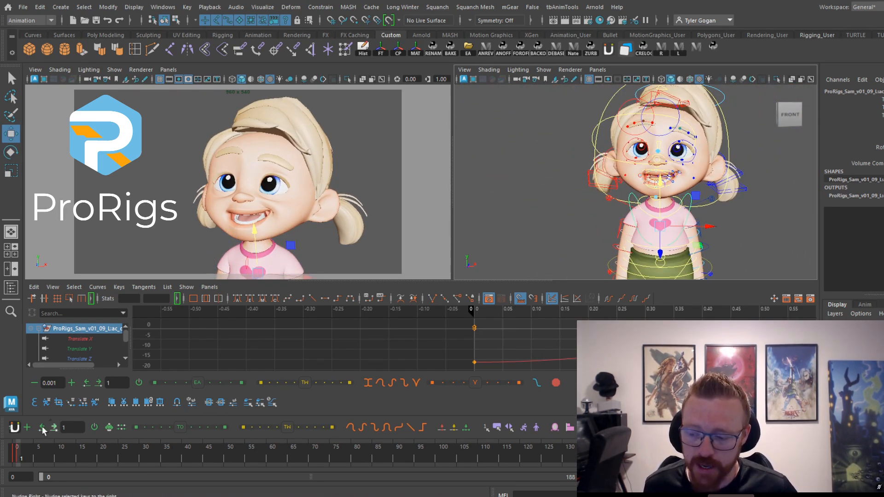
pyautogui.click(17, 454)
# Raise the hip control slightly at frame 0 and lower it at frame 1
pyautogui.scroll(2, 716, 216)
pyautogui.keyDown('alt'); pyautogui.moveTo(723, 237); pyautogui.dragTo(701, 234, button='middle'); pyautogui.keyUp('alt')
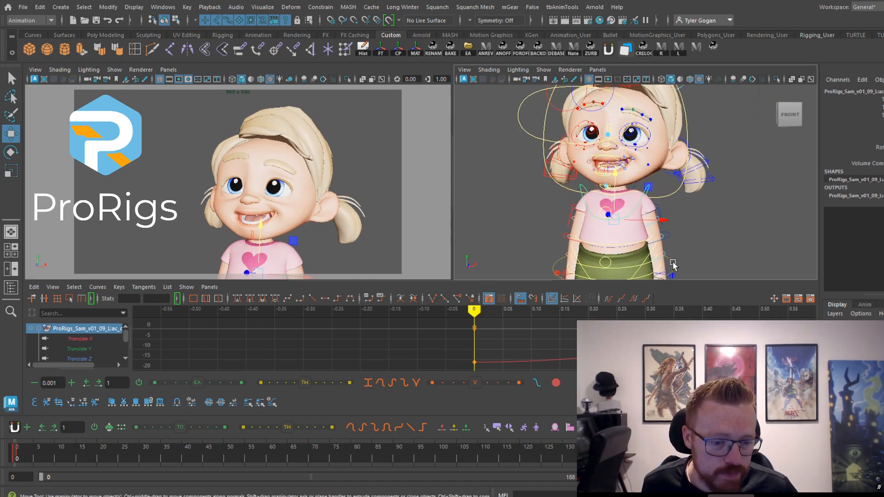
pyautogui.click(672, 263)
pyautogui.keyDown('alt'); pyautogui.moveTo(710, 241); pyautogui.dragTo(745, 240, button='right'); pyautogui.keyUp('alt')
pyautogui.moveTo(746, 240)
pyautogui.keyDown('alt'); pyautogui.mouseDown(button='middle')
pyautogui.moveTo(715, 232)
pyautogui.moveTo(745, 238)
pyautogui.mouseUp(button='middle'); pyautogui.keyUp('alt')
pyautogui.click(627, 263)
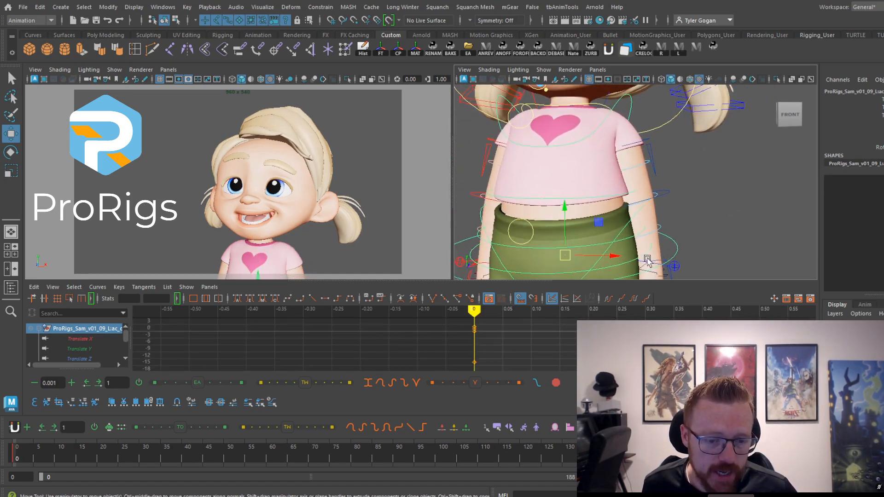
pyautogui.moveTo(561, 205); pyautogui.dragTo(563, 199)
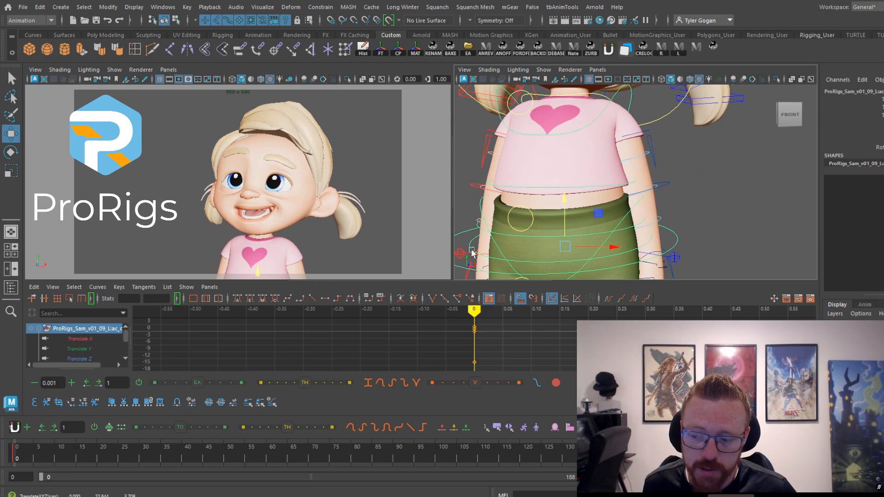
pyautogui.click(19, 453)
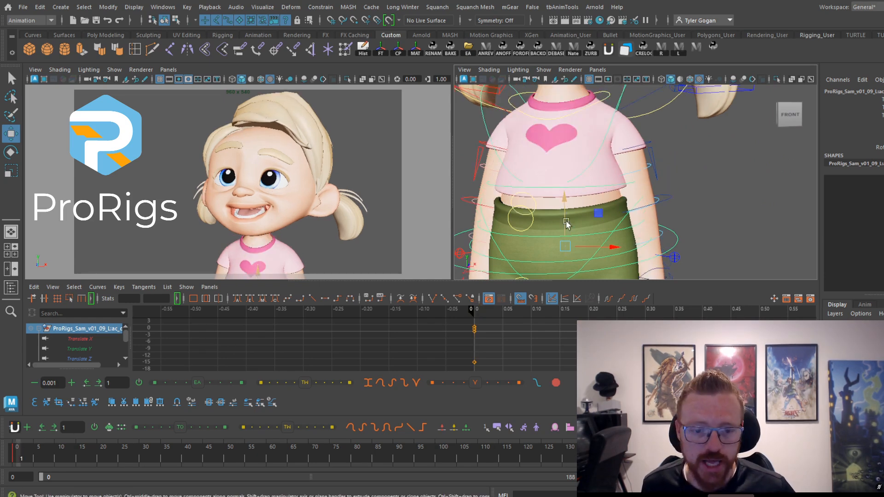
pyautogui.moveTo(562, 203)
pyautogui.mouseDown()
pyautogui.moveTo(564, 227)
pyautogui.moveTo(566, 215)
pyautogui.mouseUp()
pyautogui.scroll(-1, 598, 175)
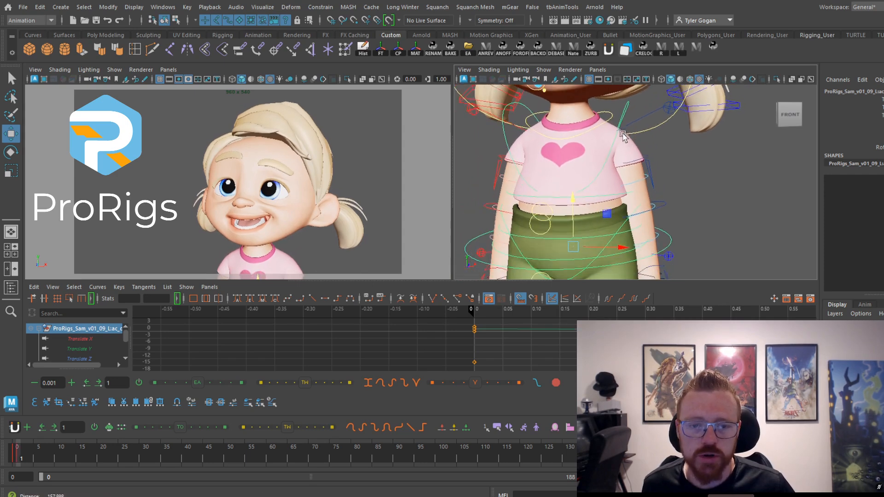
# Rotate the head control so the face tips downward at frame 1
pyautogui.keyDown('alt'); pyautogui.moveTo(624, 136); pyautogui.dragTo(645, 225, button='middle'); pyautogui.keyUp('alt')
pyautogui.click(718, 179)
pyautogui.press('e')
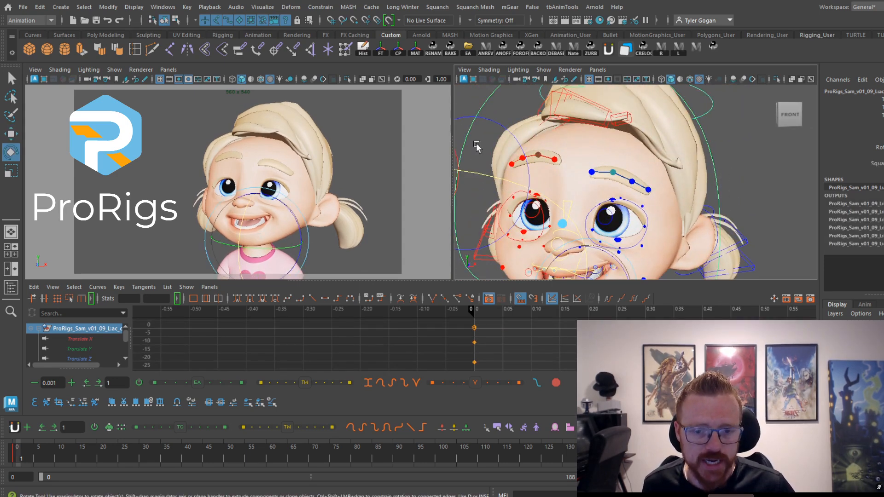
pyautogui.scroll(-4, 598, 174)
pyautogui.keyDown('alt'); pyautogui.moveTo(621, 161); pyautogui.dragTo(625, 179, button='middle'); pyautogui.keyUp('alt')
pyautogui.scroll(4, 625, 179)
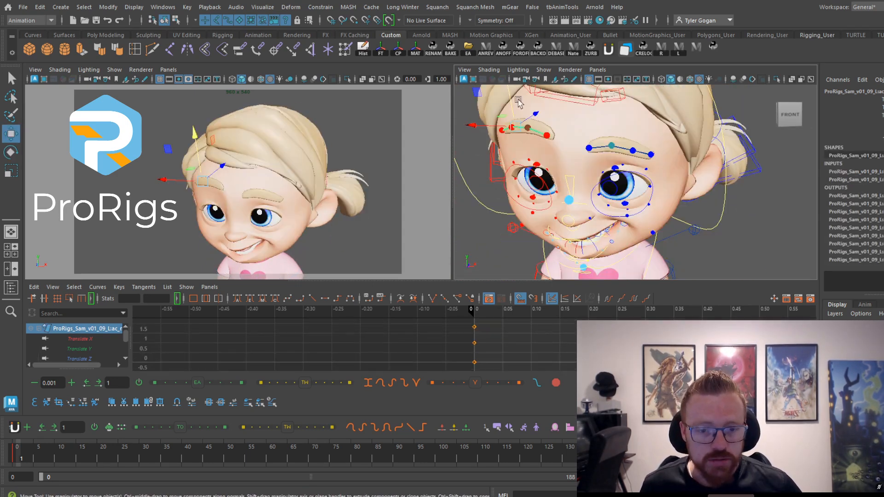
# Lower the character's right and left eyebrows toward the eyes at frame 1
pyautogui.moveTo(510, 98); pyautogui.dragTo(519, 125)
pyautogui.click(625, 148)
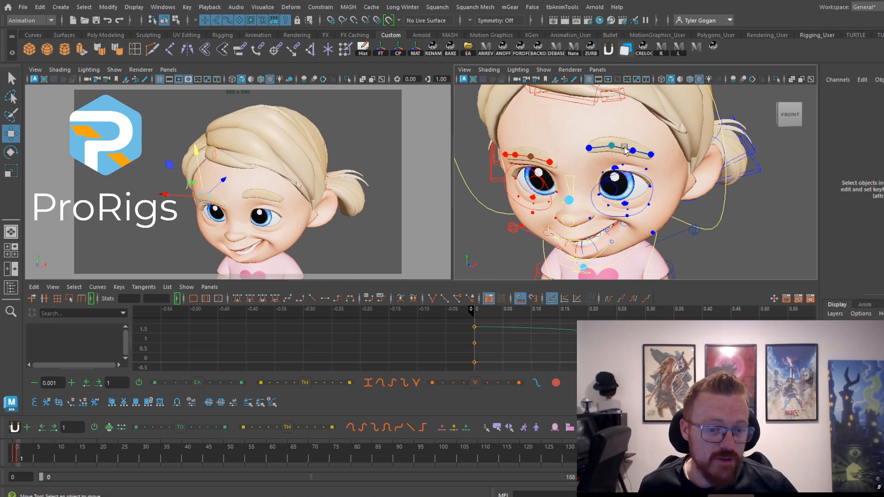
pyautogui.click(620, 149)
pyautogui.moveTo(627, 128); pyautogui.dragTo(631, 143)
pyautogui.scroll(4, 661, 188)
pyautogui.moveTo(617, 165)
pyautogui.keyDown('alt'); pyautogui.mouseDown(button='middle')
pyautogui.moveTo(649, 152)
pyautogui.moveTo(633, 167)
pyautogui.mouseUp(button='middle'); pyautogui.keyUp('alt')
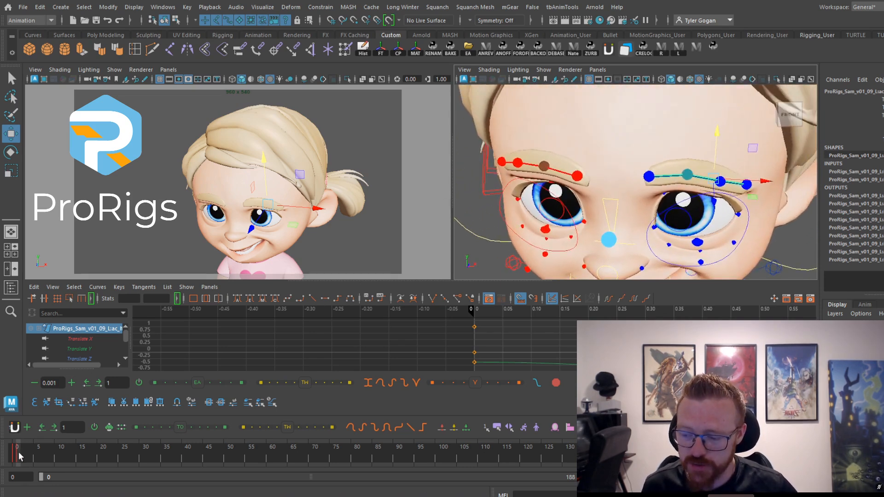
pyautogui.moveTo(19, 454); pyautogui.dragTo(19, 456)
# Reshape the character's left eyebrow with its individual controls, pulling the middle down so the brow dips over the eye
pyautogui.click(649, 176)
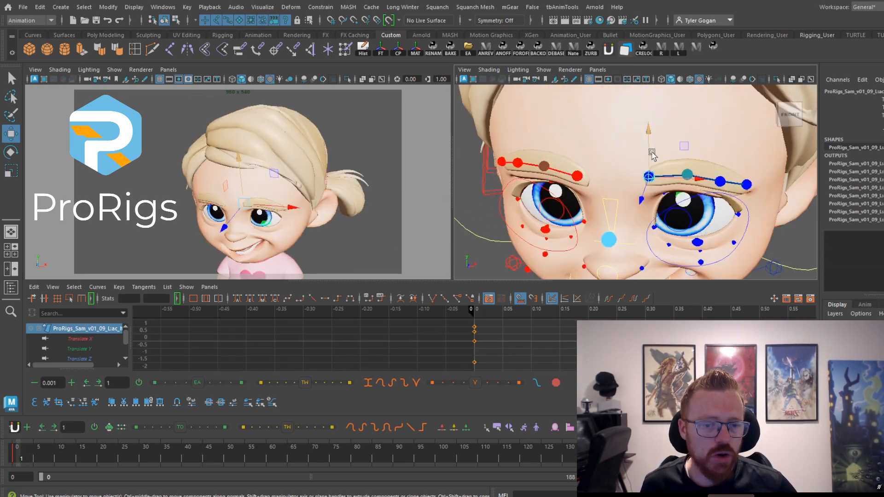
pyautogui.click(686, 170)
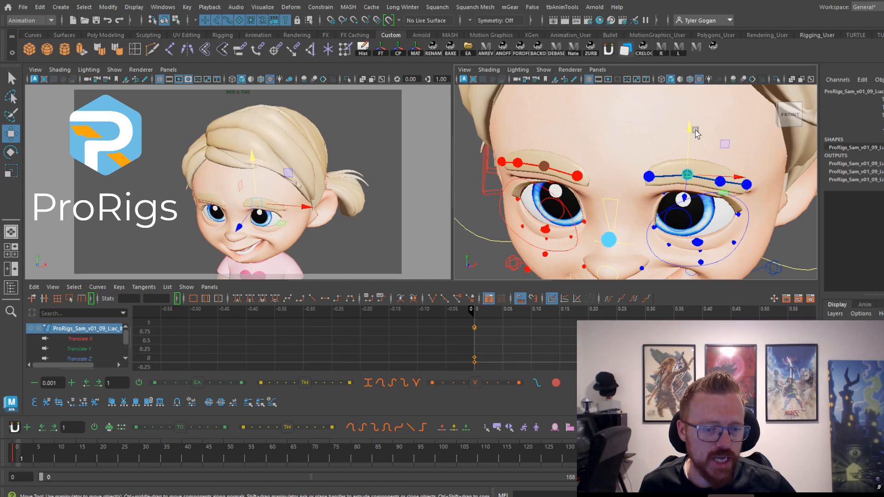
pyautogui.moveTo(689, 133); pyautogui.dragTo(716, 145)
pyautogui.click(720, 184)
pyautogui.click(676, 193)
# Reshape the character's right eyebrow by raising its inner end and slightly adjusting its outer end, and check the expression in the camera view
pyautogui.click(562, 176)
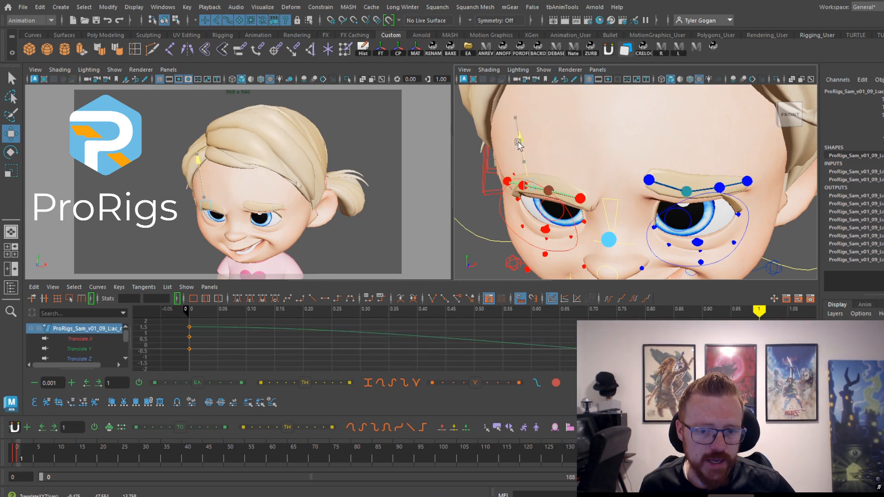
pyautogui.click(544, 166)
pyautogui.moveTo(537, 122); pyautogui.dragTo(514, 140)
pyautogui.click(519, 163)
pyautogui.click(577, 183)
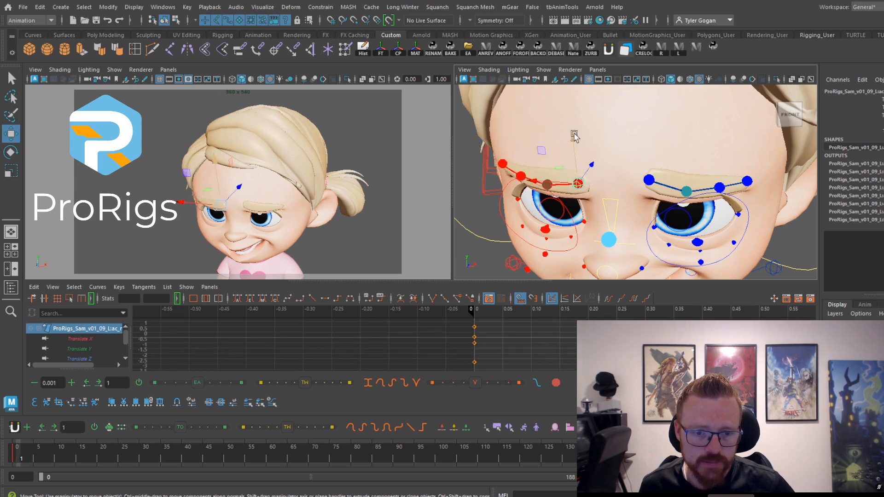
pyautogui.moveTo(574, 136); pyautogui.dragTo(571, 121)
pyautogui.click(504, 163)
pyautogui.moveTo(494, 117); pyautogui.dragTo(495, 123)
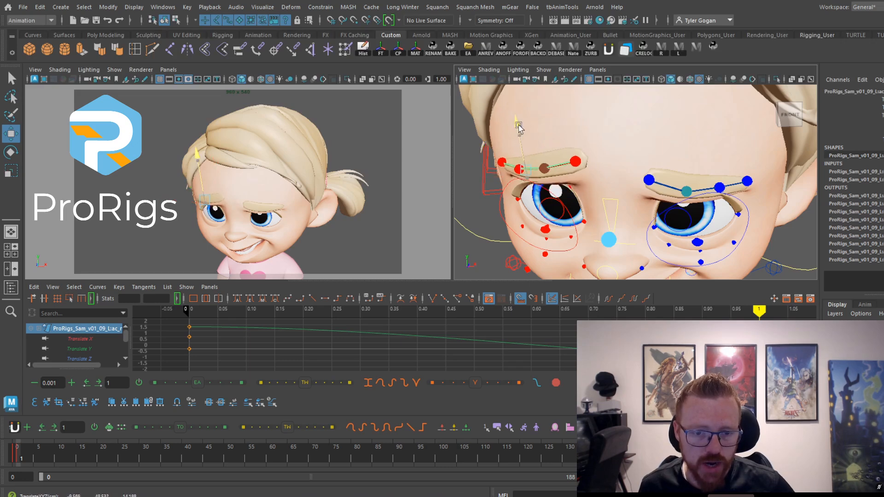
pyautogui.press('space')
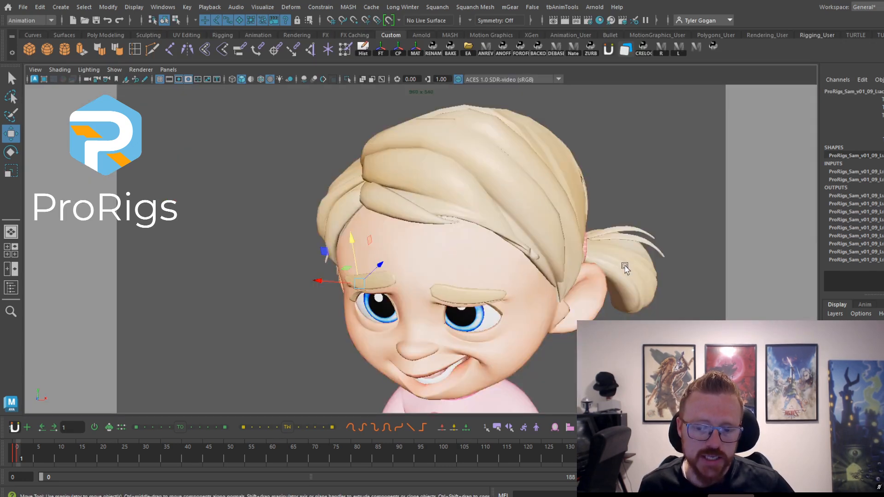
pyautogui.press('space')
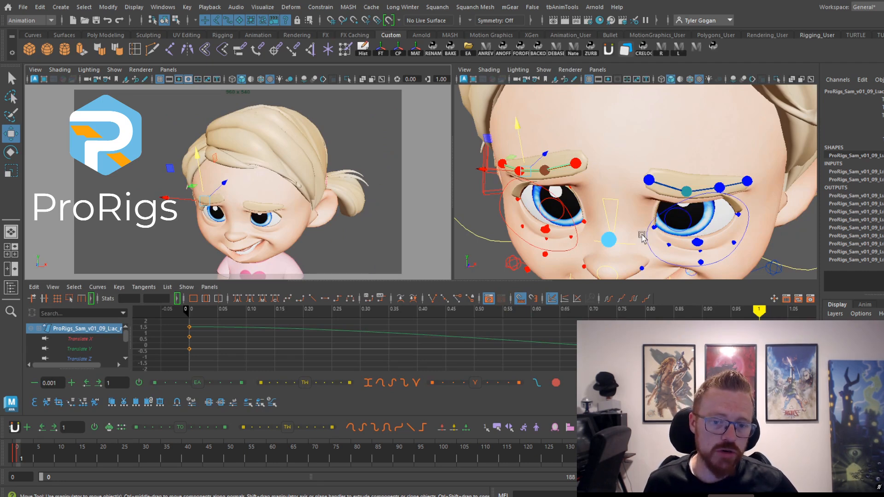
pyautogui.press('space')
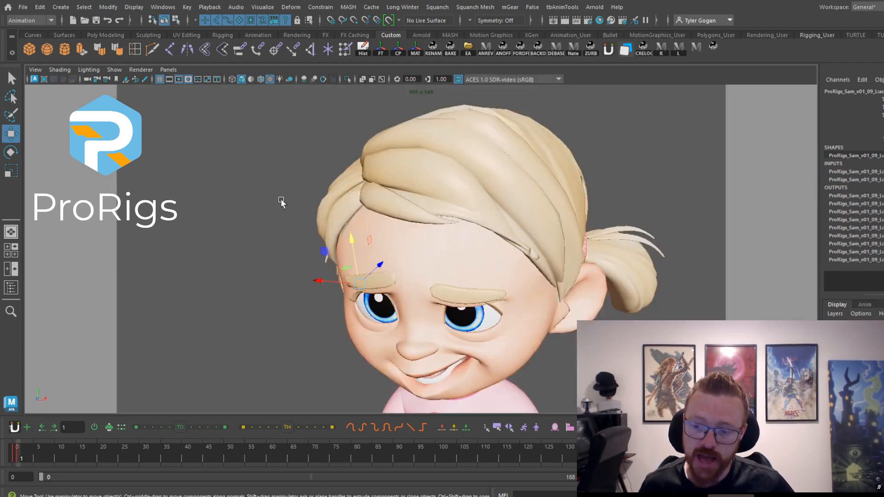
pyautogui.press('space')
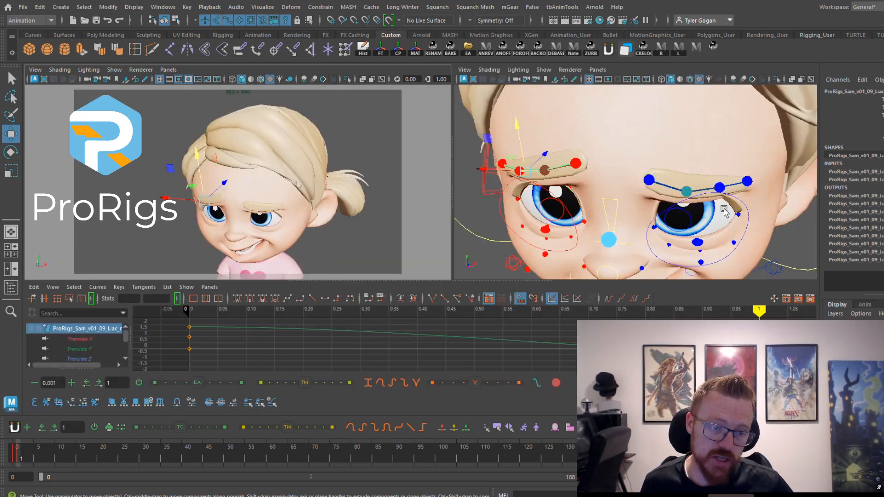
# Compare the eyelids at frames 0 and 1 in the enlarged perspective view, and adjust the right upper eyelid control at frame 1
pyautogui.press('space')
pyautogui.keyDown('alt'); pyautogui.moveTo(643, 223); pyautogui.dragTo(524, 149, button='right'); pyautogui.keyUp('alt')
pyautogui.keyDown('alt'); pyautogui.moveTo(523, 149); pyautogui.dragTo(600, 221, button='middle'); pyautogui.keyUp('alt')
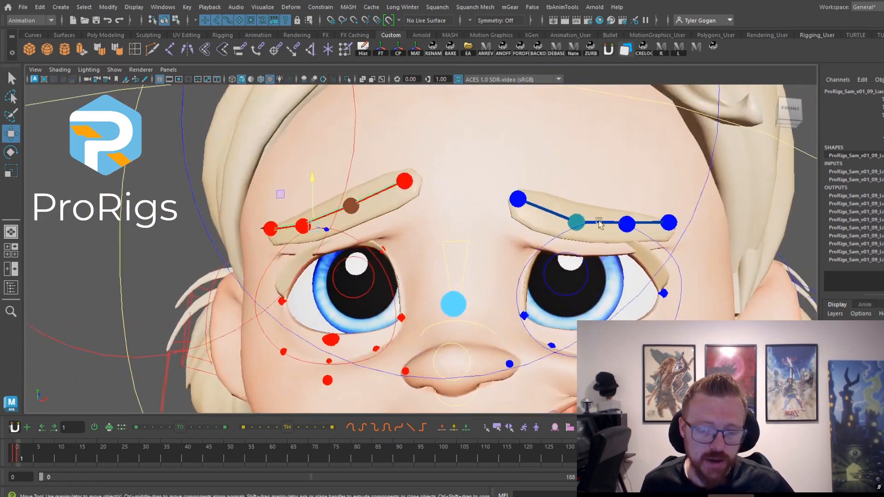
pyautogui.click(14, 454)
pyautogui.keyDown('alt'); pyautogui.moveTo(416, 263); pyautogui.dragTo(400, 236); pyautogui.keyUp('alt')
pyautogui.keyDown('alt'); pyautogui.moveTo(401, 236); pyautogui.dragTo(402, 245, button='middle'); pyautogui.keyUp('alt')
pyautogui.click(389, 177)
pyautogui.keyDown('alt'); pyautogui.moveTo(427, 178); pyautogui.dragTo(451, 131); pyautogui.keyUp('alt')
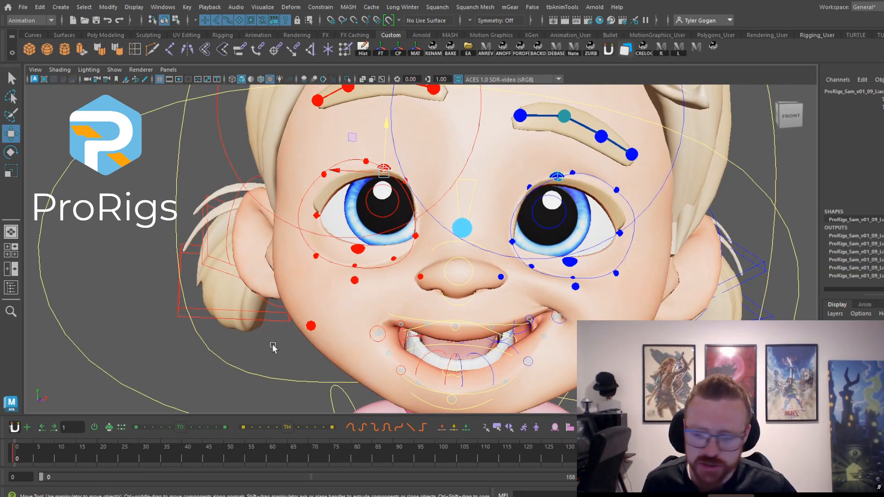
pyautogui.click(20, 455)
pyautogui.keyDown('alt'); pyautogui.moveTo(428, 333); pyautogui.dragTo(400, 295, button='middle'); pyautogui.keyUp('alt')
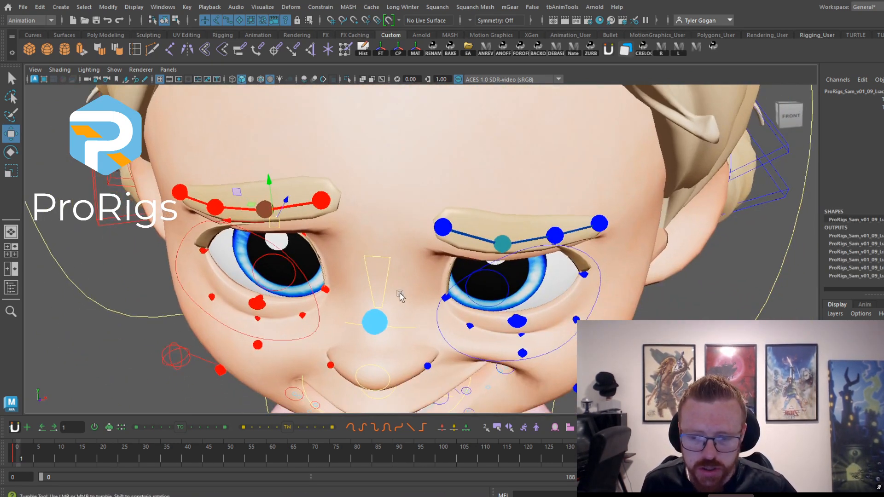
pyautogui.keyDown('alt'); pyautogui.moveTo(400, 295); pyautogui.dragTo(413, 277); pyautogui.keyUp('alt')
pyautogui.moveTo(284, 161)
pyautogui.mouseDown()
pyautogui.moveTo(286, 190)
pyautogui.moveTo(290, 154)
pyautogui.moveTo(298, 163)
pyautogui.mouseUp()
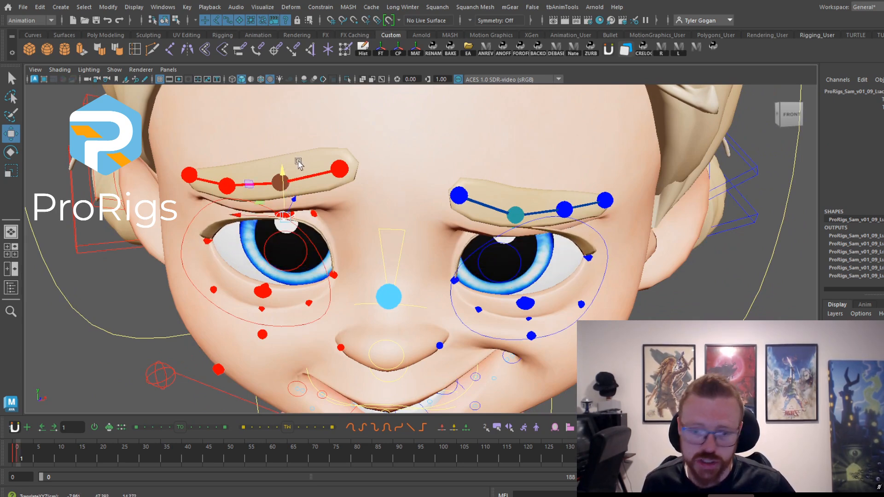
# Try shifting the character's left upper eyelid control sideways at frame 0, and undo the shift
pyautogui.click(16, 452)
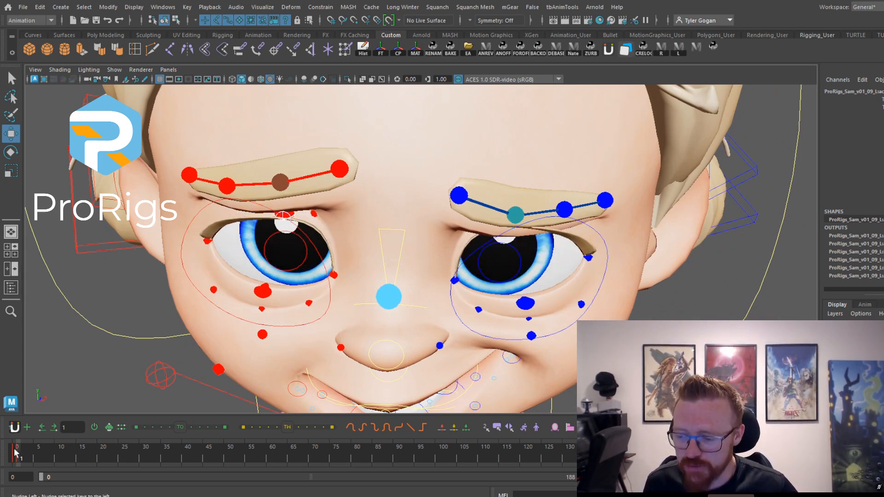
pyautogui.keyDown('alt'); pyautogui.moveTo(508, 115); pyautogui.dragTo(492, 183, button='middle'); pyautogui.keyUp('alt')
pyautogui.click(475, 174)
pyautogui.moveTo(482, 175); pyautogui.dragTo(477, 175)
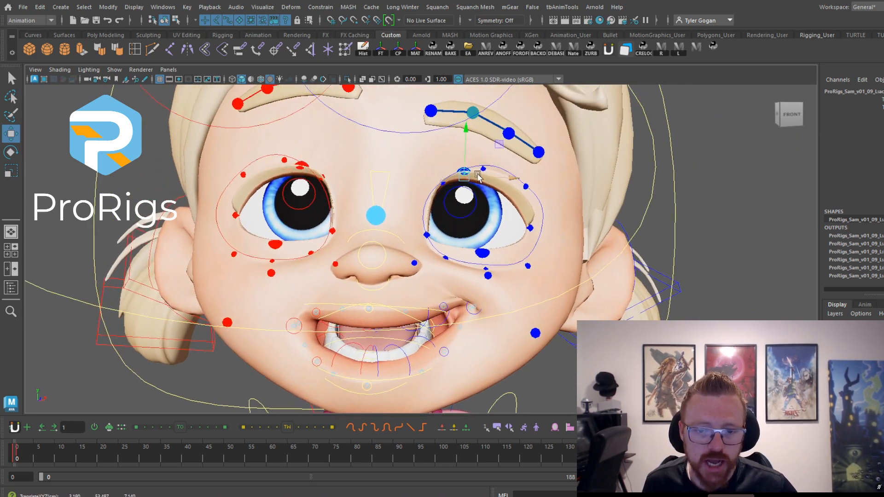
pyautogui.hotkey('ctrl', 'z')
pyautogui.click(468, 127)
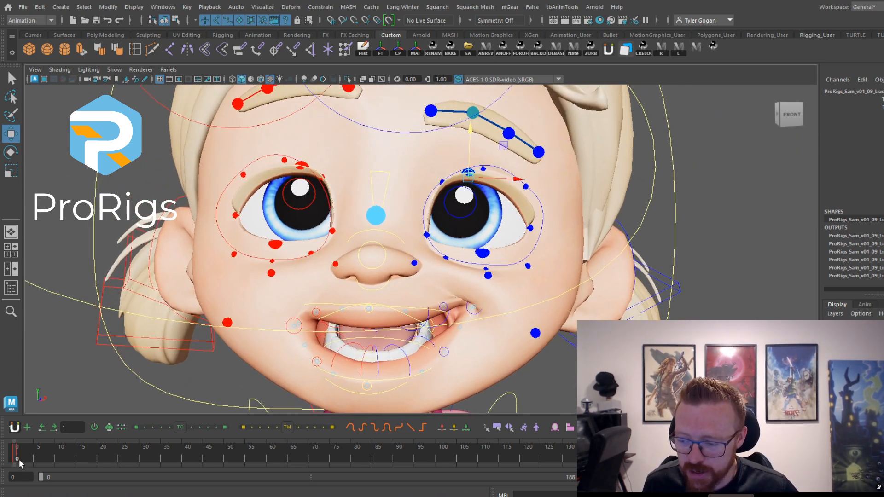
# Move the main eye aim control down and toward the character's left at frame 1, and check the gaze in the camera view
pyautogui.click(20, 460)
pyautogui.moveTo(491, 312); pyautogui.dragTo(487, 308)
pyautogui.scroll(-5, 474, 242)
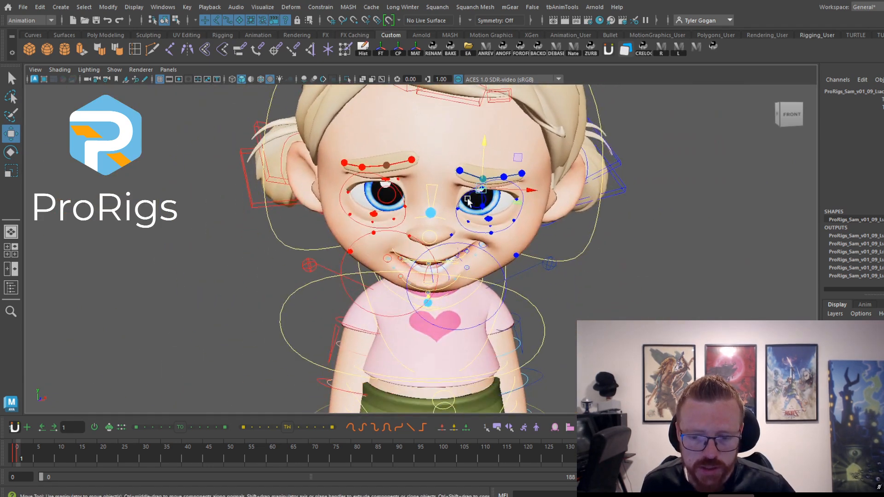
pyautogui.click(390, 271)
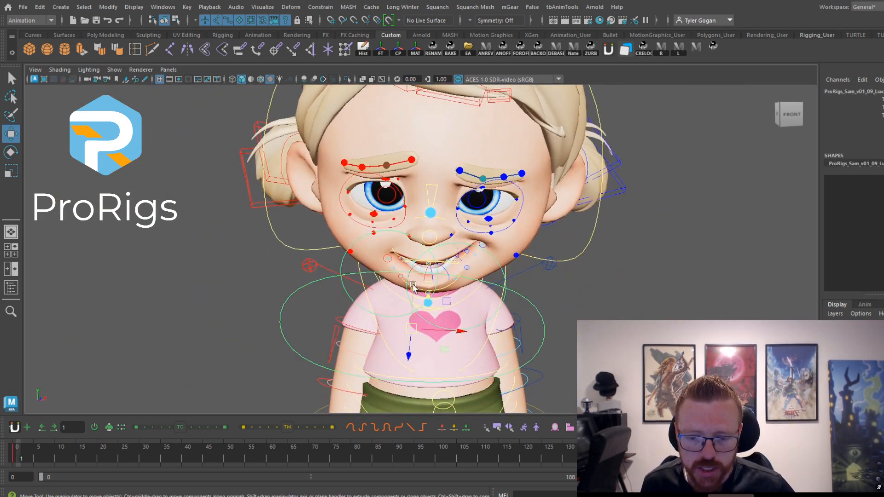
pyautogui.moveTo(413, 285); pyautogui.dragTo(419, 409)
pyautogui.keyDown('alt'); pyautogui.moveTo(459, 307); pyautogui.dragTo(442, 253, button='middle'); pyautogui.keyUp('alt')
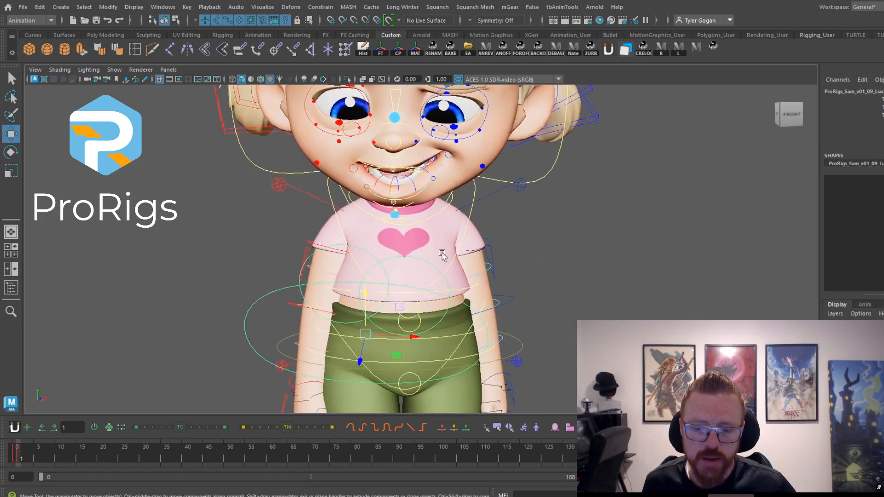
pyautogui.moveTo(416, 338); pyautogui.dragTo(469, 331)
pyautogui.press('space')
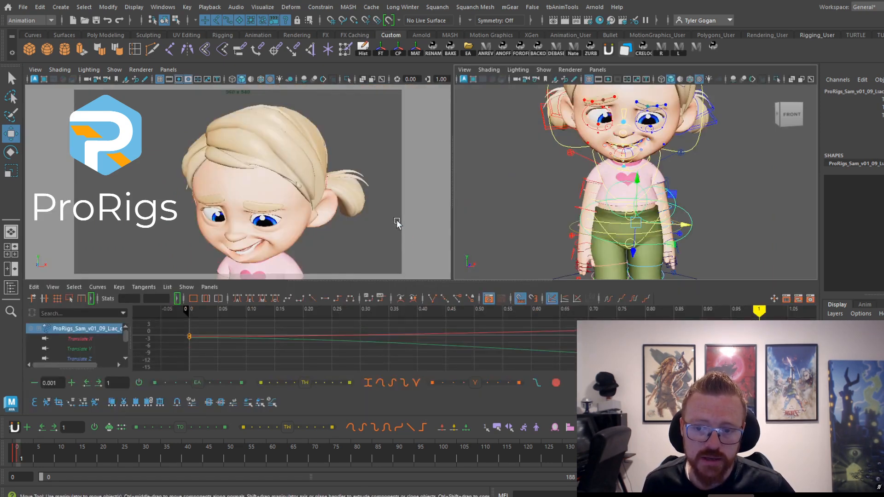
pyautogui.keyDown('alt'); pyautogui.moveTo(635, 153); pyautogui.dragTo(599, 209, button='middle'); pyautogui.keyUp('alt')
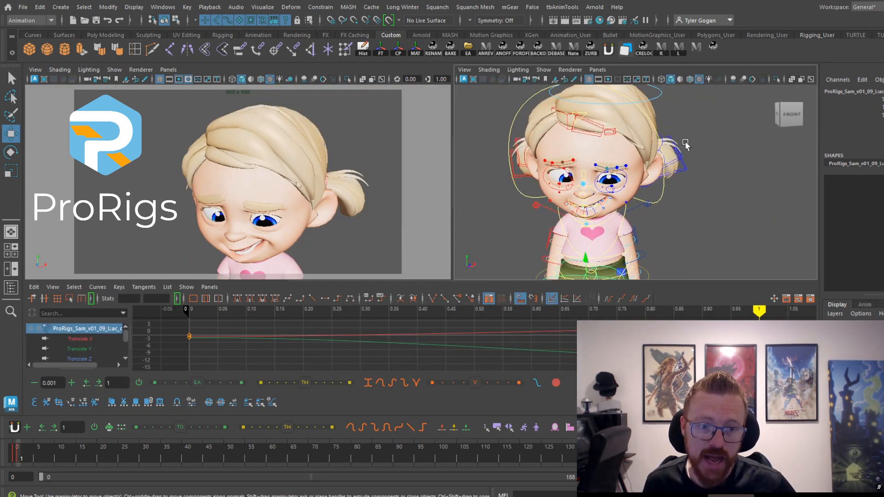
# Rotate the head control slightly to refine the lowered head pose at frame 1
pyautogui.click(659, 199)
pyautogui.press('e')
pyautogui.moveTo(597, 224); pyautogui.dragTo(600, 231)
# Select both mouth corner controls in the enlarged perspective view and reset them to their default positions at frame 1
pyautogui.press('space')
pyautogui.keyDown('alt'); pyautogui.moveTo(585, 198); pyautogui.dragTo(554, 205, button='middle'); pyautogui.keyUp('alt')
pyautogui.keyDown('alt'); pyautogui.moveTo(554, 205); pyautogui.dragTo(542, 256, button='right'); pyautogui.keyUp('alt')
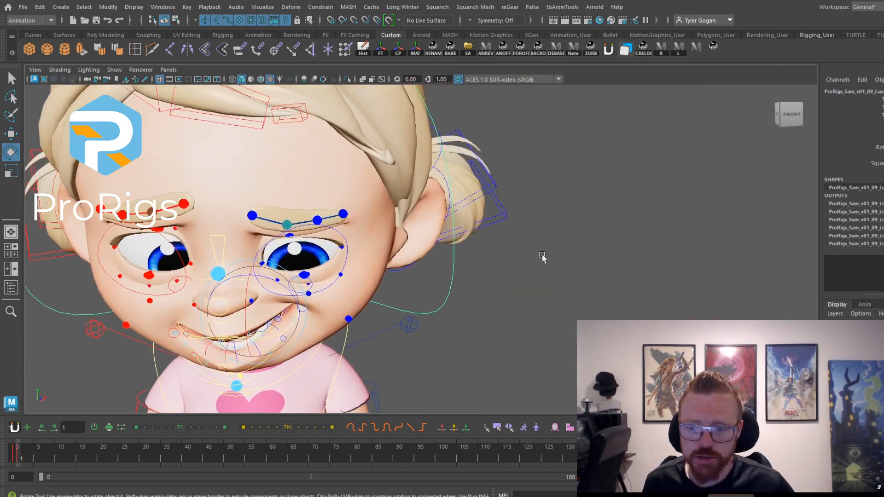
pyautogui.keyDown('alt'); pyautogui.moveTo(460, 280); pyautogui.dragTo(601, 212, button='middle'); pyautogui.keyUp('alt')
pyautogui.keyDown('alt'); pyautogui.moveTo(534, 229); pyautogui.dragTo(577, 232, button='right'); pyautogui.keyUp('alt')
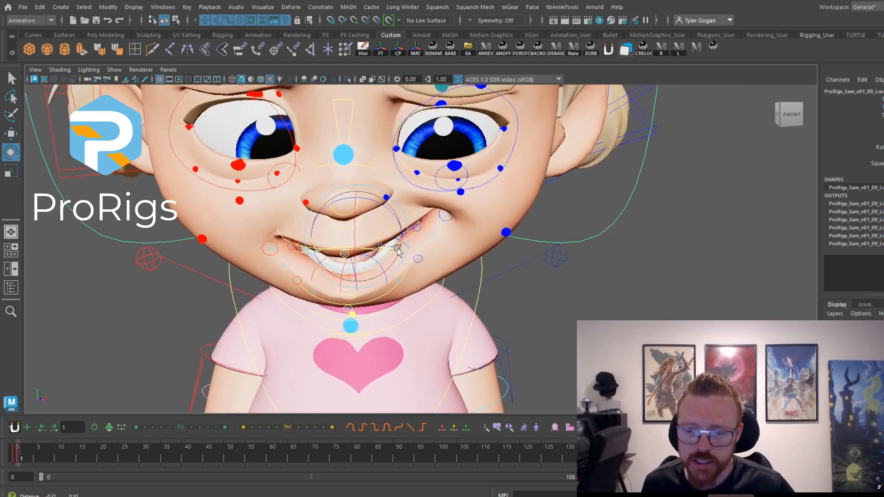
pyautogui.keyDown('alt'); pyautogui.moveTo(397, 248); pyautogui.dragTo(420, 232, button='middle'); pyautogui.keyUp('alt')
pyautogui.keyDown('alt'); pyautogui.moveTo(420, 233); pyautogui.dragTo(423, 234, button='right'); pyautogui.keyUp('alt')
pyautogui.keyDown('alt'); pyautogui.moveTo(486, 229); pyautogui.dragTo(507, 205); pyautogui.keyUp('alt')
pyautogui.click(507, 204)
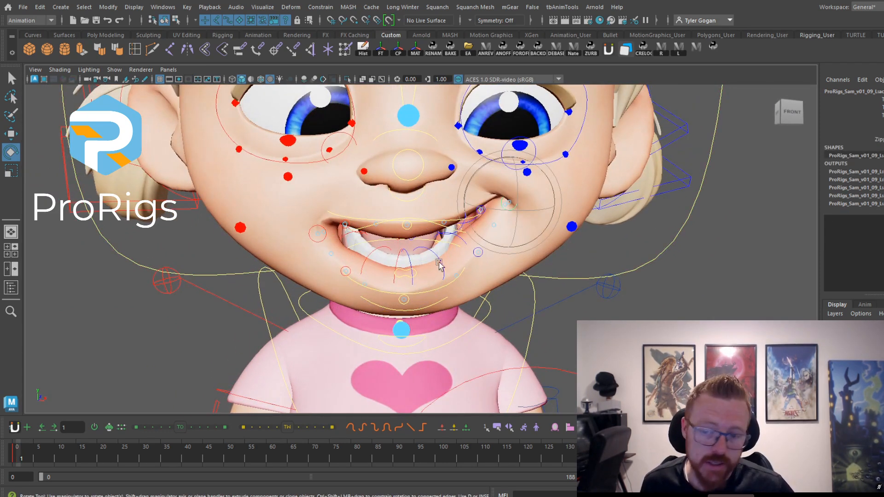
pyautogui.keyDown('shift'); pyautogui.click(316, 241); pyautogui.keyUp('shift')
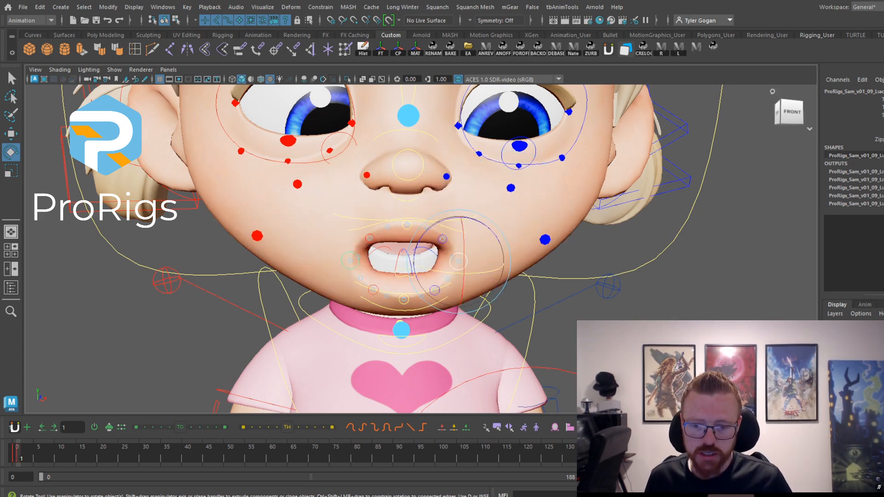
# Widen the mouth by moving both corner controls outward, and lower them slightly
pyautogui.scroll(2, 276, 239)
pyautogui.press('w')
pyautogui.moveTo(313, 275); pyautogui.dragTo(271, 280)
pyautogui.moveTo(320, 205); pyautogui.dragTo(321, 218)
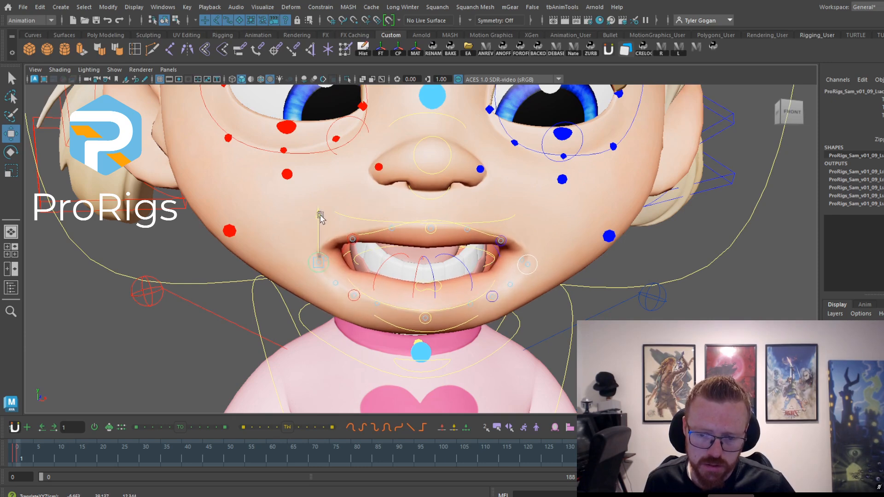
# Rotate the jaw control up to close the character's mouth
pyautogui.keyDown('alt'); pyautogui.moveTo(451, 332); pyautogui.dragTo(345, 292); pyautogui.keyUp('alt')
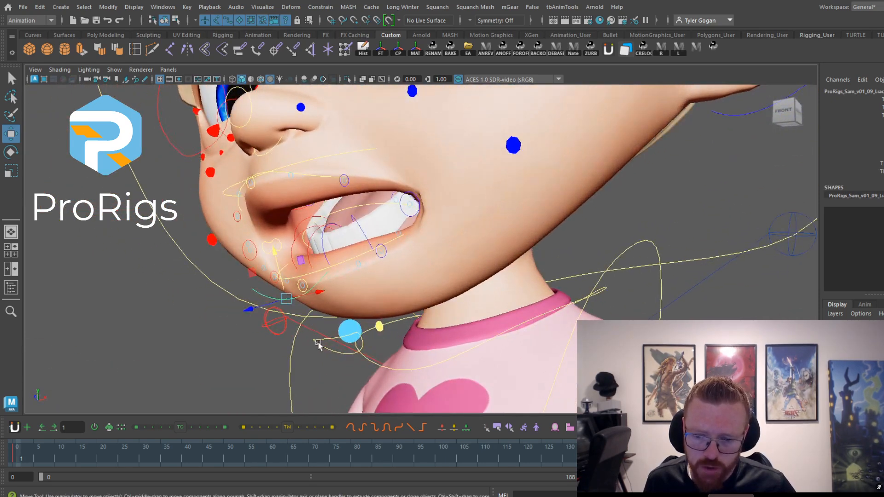
pyautogui.press('e')
pyautogui.click(315, 366)
pyautogui.click(342, 350)
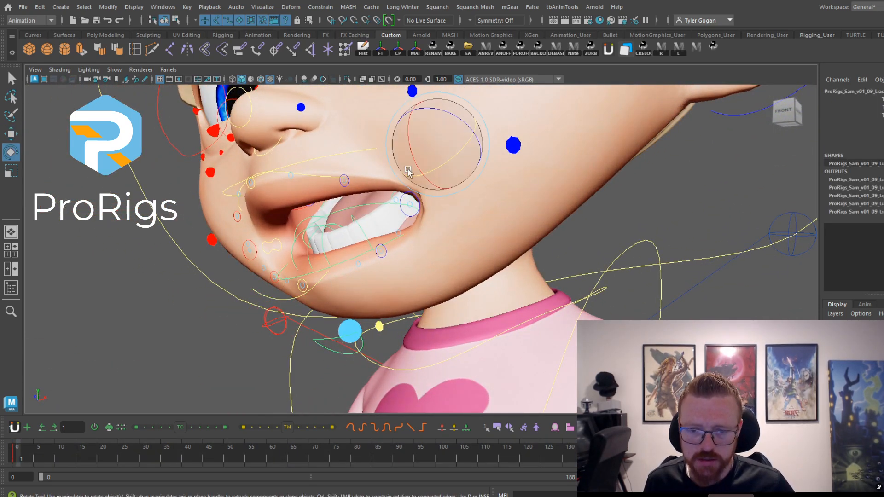
pyautogui.moveTo(408, 171); pyautogui.dragTo(408, 152)
# Reposition the left and right mouth corner controls, bringing both inward and slightly down to narrow and level the closed mouth
pyautogui.click(397, 191)
pyautogui.keyDown('alt'); pyautogui.moveTo(348, 220); pyautogui.dragTo(389, 226); pyautogui.keyUp('alt')
pyautogui.press('w')
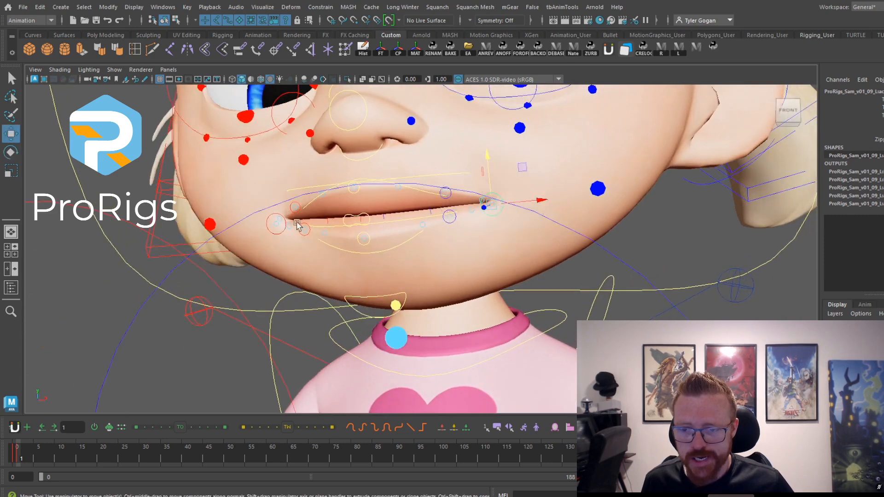
pyautogui.moveTo(312, 227); pyautogui.dragTo(320, 219)
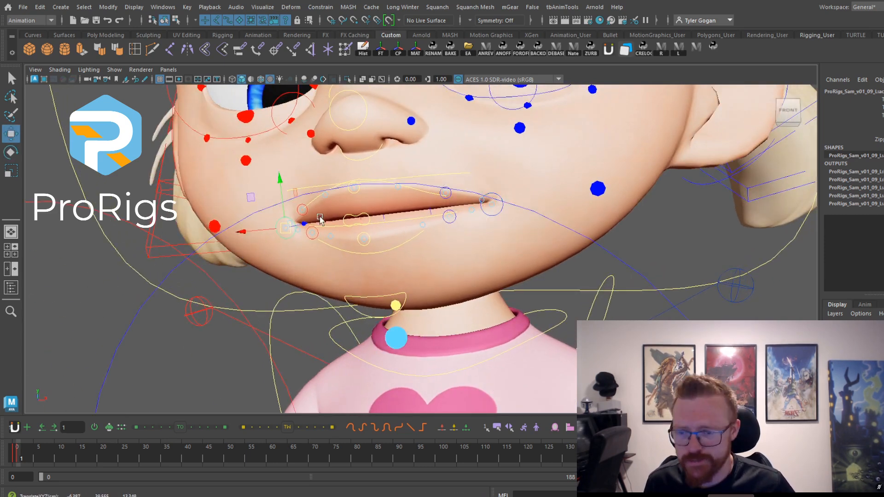
pyautogui.click(493, 215)
pyautogui.moveTo(486, 206); pyautogui.dragTo(463, 222)
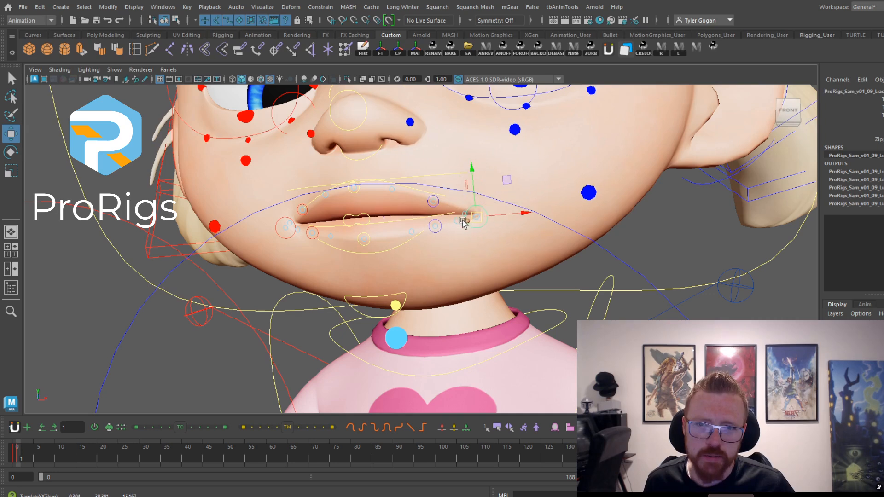
pyautogui.click(290, 237)
pyautogui.moveTo(286, 229); pyautogui.dragTo(306, 233)
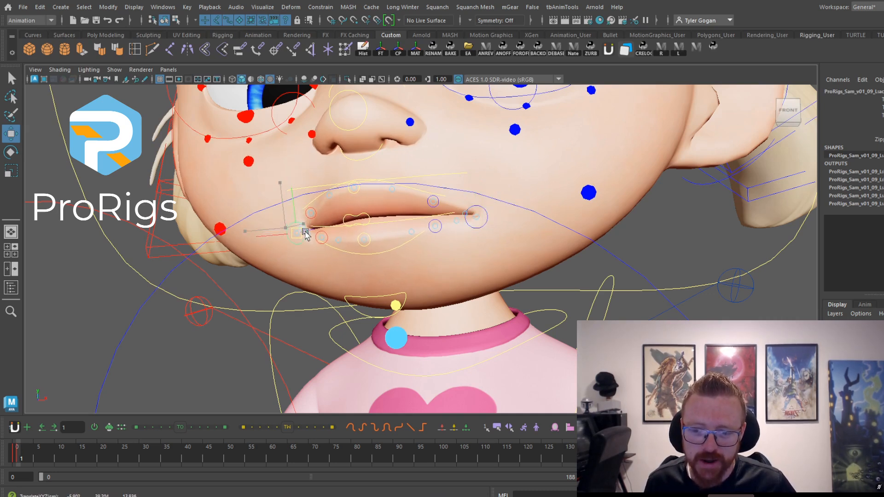
pyautogui.click(486, 218)
pyautogui.moveTo(475, 217)
pyautogui.mouseDown()
pyautogui.moveTo(473, 234)
pyautogui.moveTo(485, 222)
pyautogui.mouseUp()
# Lower the nose control slightly and check the sad expression in the enlarged camera view
pyautogui.keyDown('alt'); pyautogui.moveTo(485, 221); pyautogui.dragTo(484, 183, button='right'); pyautogui.keyUp('alt')
pyautogui.keyDown('alt'); pyautogui.moveTo(484, 183); pyautogui.dragTo(467, 216, button='middle'); pyautogui.keyUp('alt')
pyautogui.keyDown('alt'); pyautogui.moveTo(468, 216); pyautogui.dragTo(479, 214); pyautogui.keyUp('alt')
pyautogui.click(361, 201)
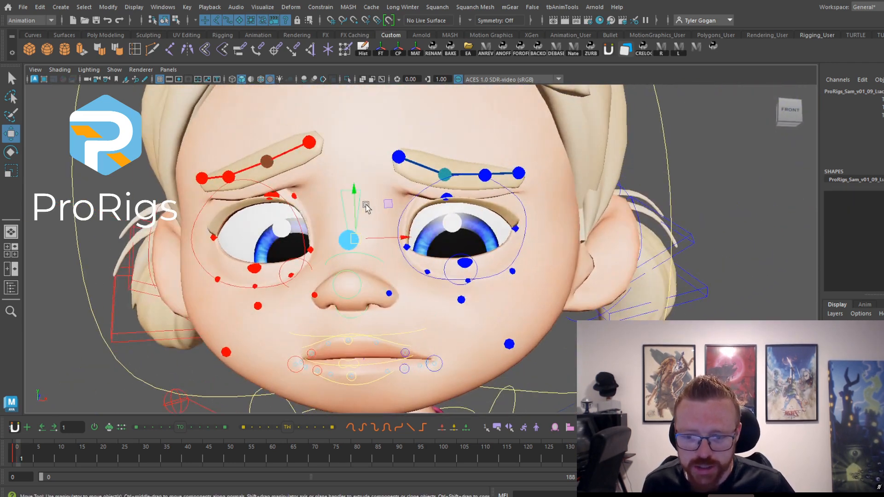
pyautogui.moveTo(355, 195); pyautogui.dragTo(357, 198)
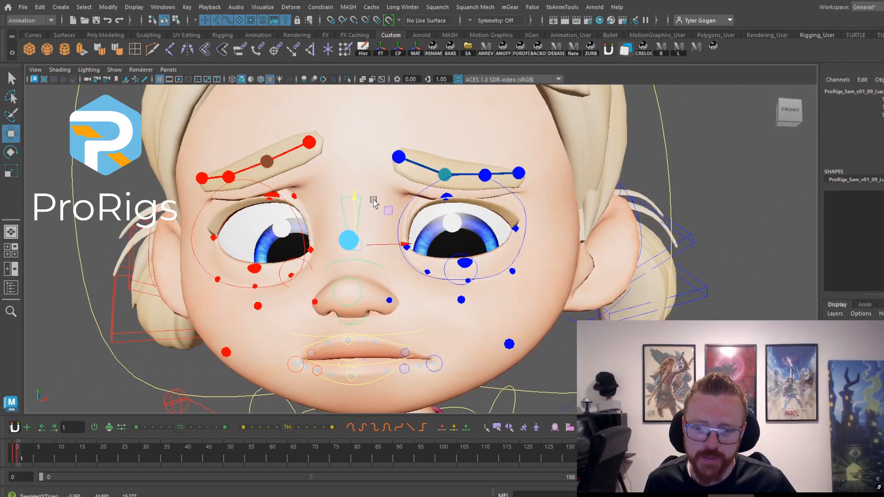
pyautogui.press('space')
pyautogui.press('space')
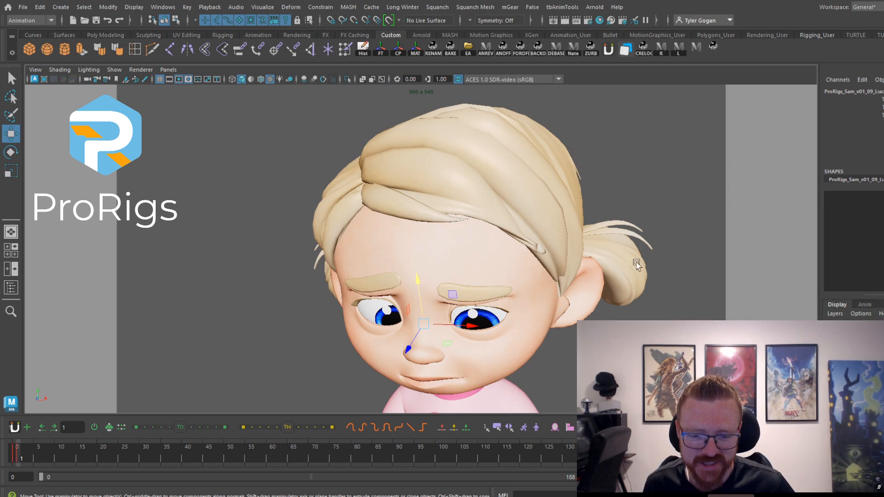
pyautogui.press('space')
pyautogui.press('space')
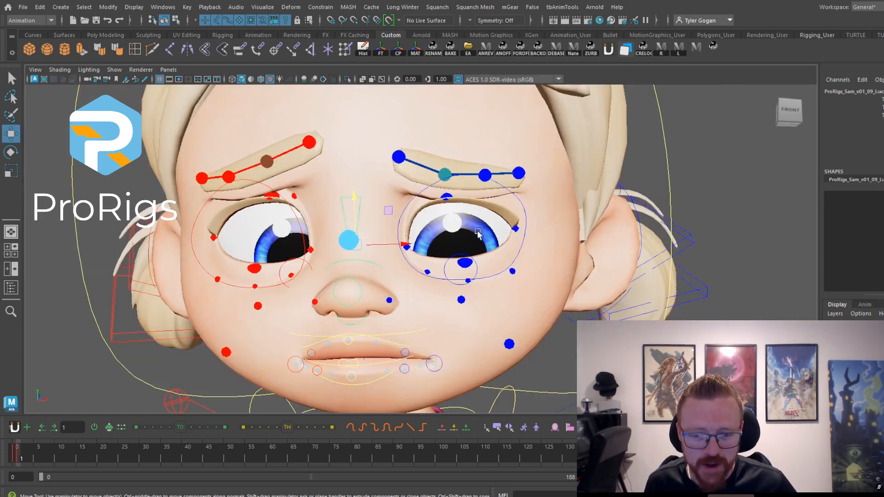
# Move the left eye's individual aim control outward and slightly up to reduce the cross-eyed gaze
pyautogui.scroll(-6, 477, 234)
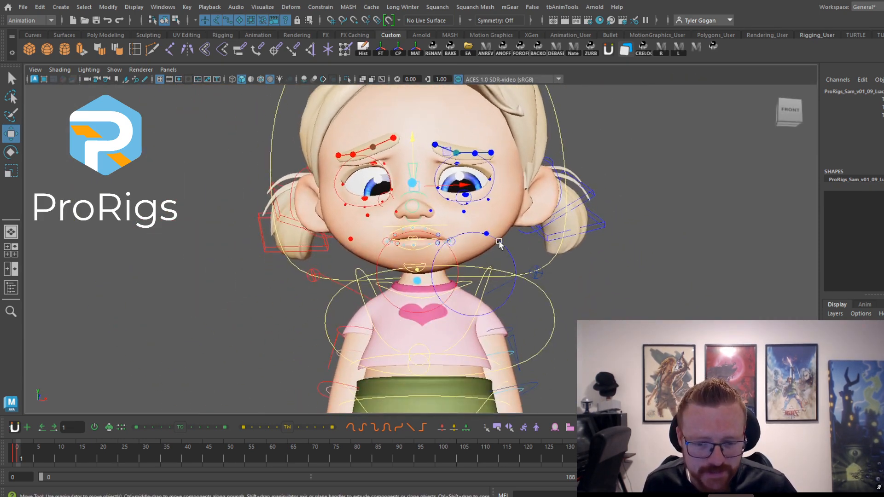
pyautogui.click(499, 243)
pyautogui.moveTo(479, 277); pyautogui.dragTo(505, 278)
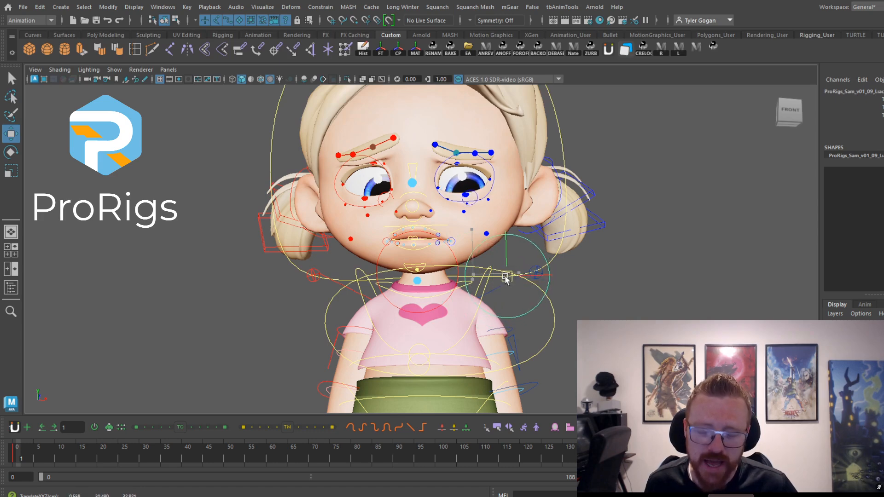
pyautogui.hotkey('ctrl', 'z')
pyautogui.hotkey('ctrl', 'z')
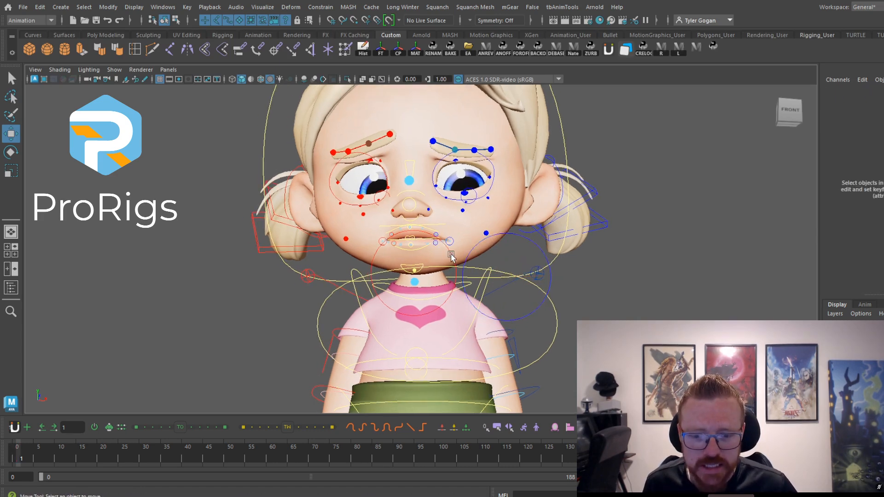
pyautogui.click(452, 254)
pyautogui.click(523, 236)
pyautogui.moveTo(507, 277)
pyautogui.mouseDown()
pyautogui.moveTo(522, 271)
pyautogui.moveTo(509, 268)
pyautogui.mouseUp()
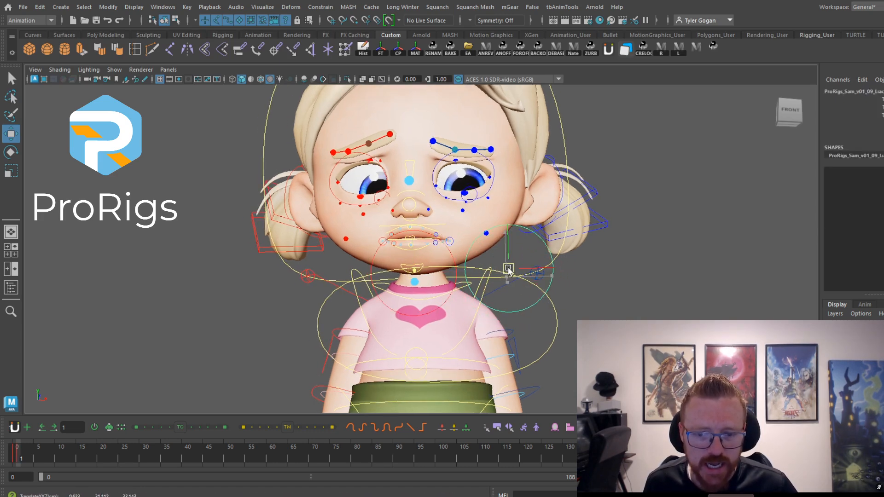
# Shift the left and right upper eyelid controls slightly toward the character's left, and compare the lids in the camera view
pyautogui.scroll(6, 520, 242)
pyautogui.keyDown('alt'); pyautogui.moveTo(508, 215); pyautogui.dragTo(516, 237, button='middle'); pyautogui.keyUp('alt')
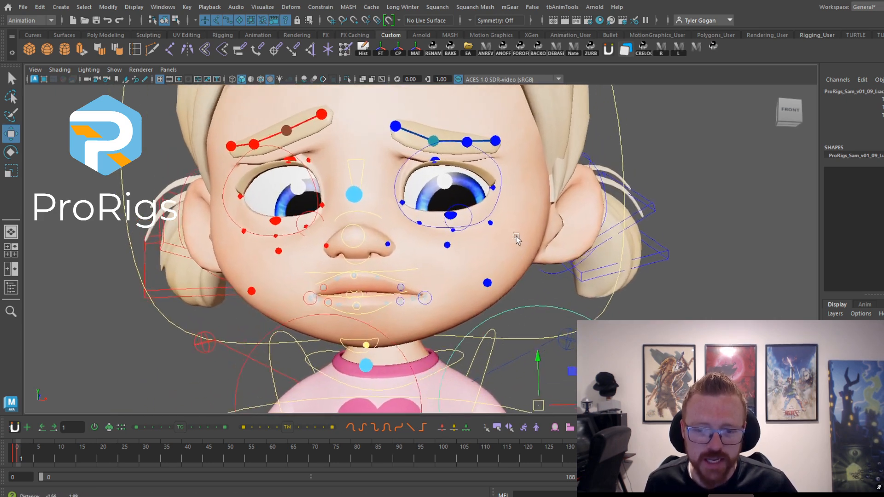
pyautogui.scroll(3, 509, 228)
pyautogui.click(422, 149)
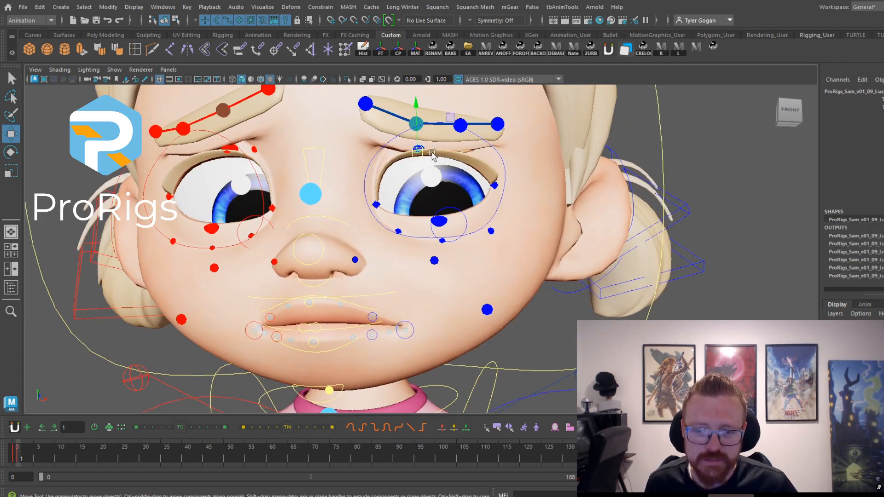
pyautogui.moveTo(422, 149); pyautogui.dragTo(447, 156)
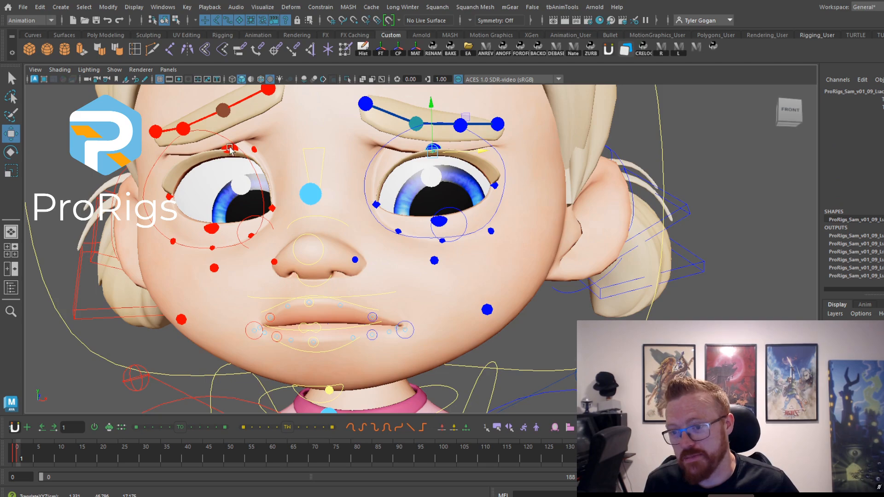
pyautogui.keyDown('alt'); pyautogui.moveTo(230, 150); pyautogui.dragTo(245, 174); pyautogui.keyUp('alt')
pyautogui.keyDown('alt'); pyautogui.moveTo(465, 239); pyautogui.dragTo(450, 205, button='right'); pyautogui.keyUp('alt')
pyautogui.keyDown('alt'); pyautogui.moveTo(450, 205); pyautogui.dragTo(437, 294, button='middle'); pyautogui.keyUp('alt')
pyautogui.keyDown('alt'); pyautogui.moveTo(438, 295); pyautogui.dragTo(365, 213, button='right'); pyautogui.keyUp('alt')
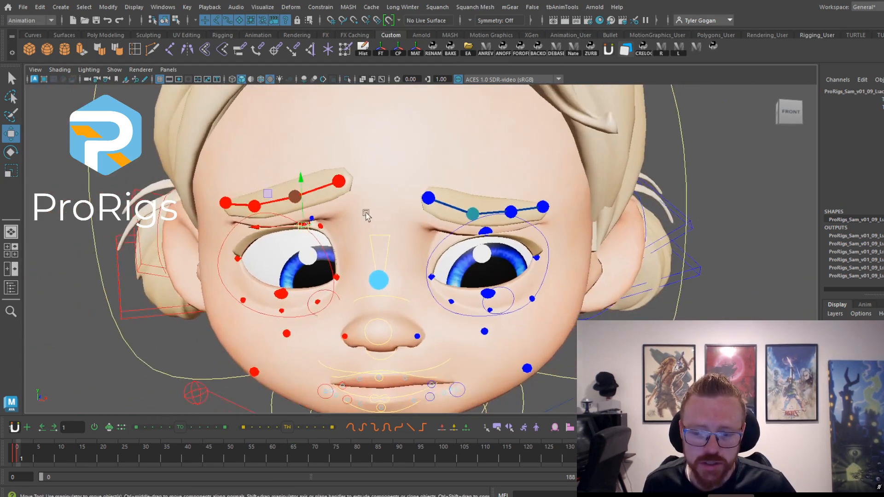
pyautogui.press('space')
pyautogui.press('space')
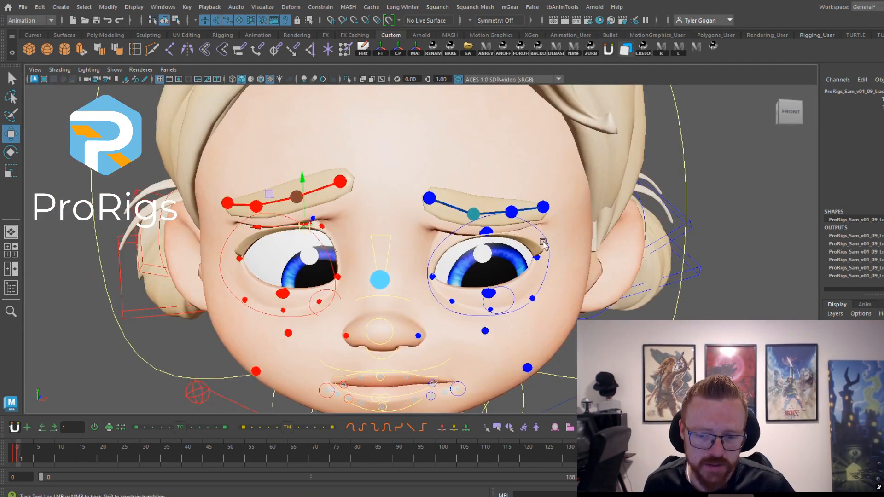
# Adjust the left mouth corner control slightly downward and check the mouth in the camera view
pyautogui.keyDown('alt'); pyautogui.moveTo(543, 240); pyautogui.dragTo(615, 100, button='middle'); pyautogui.keyUp('alt')
pyautogui.click(523, 260)
pyautogui.moveTo(525, 257); pyautogui.dragTo(525, 261)
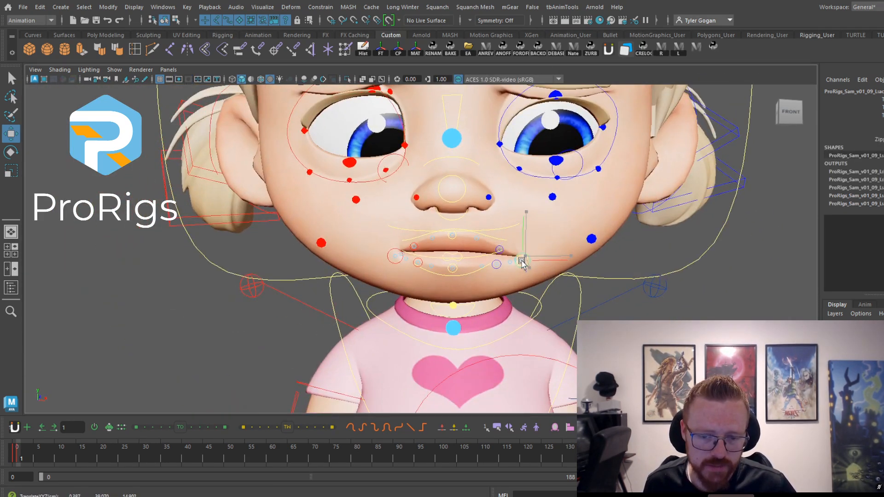
pyautogui.press('space')
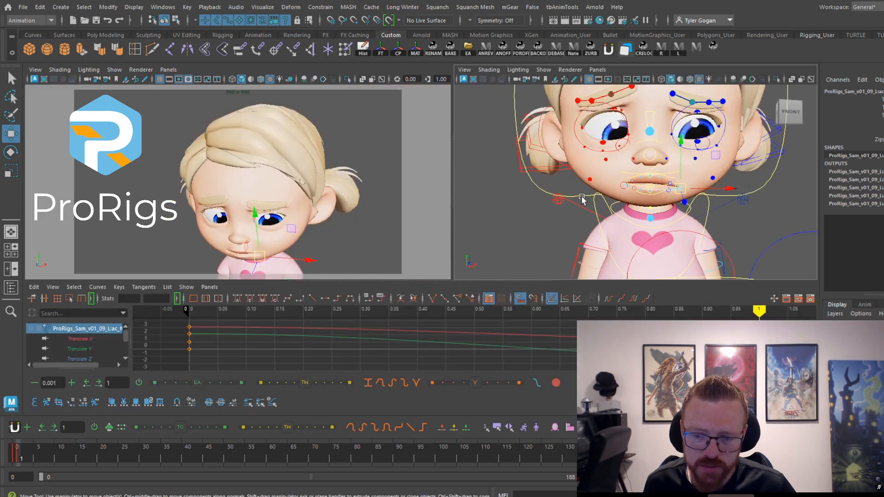
pyautogui.press('space')
# Rotate the head control to raise the lowered face slightly and turn it a little toward the camera
pyautogui.moveTo(685, 195)
pyautogui.keyDown('alt'); pyautogui.mouseDown(button='right')
pyautogui.moveTo(660, 196)
pyautogui.moveTo(683, 198)
pyautogui.mouseUp(button='right'); pyautogui.keyUp('alt')
pyautogui.click(685, 274)
pyautogui.press('e')
pyautogui.press('space')
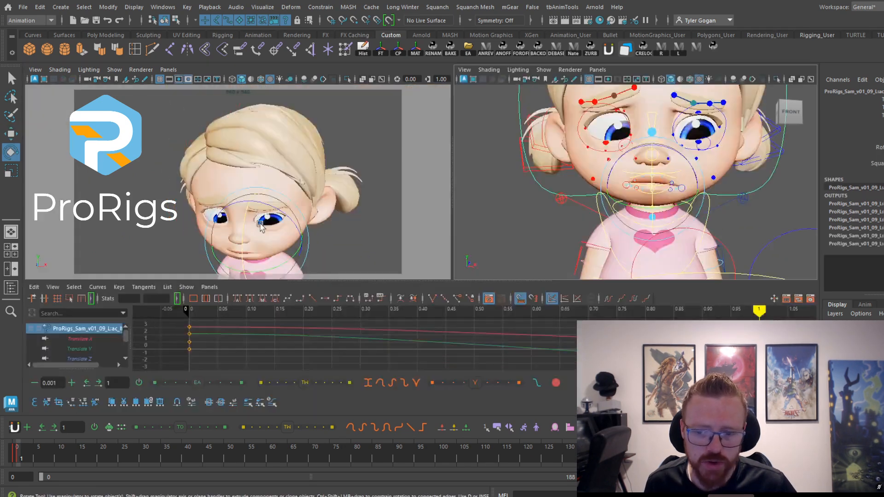
pyautogui.press('space')
pyautogui.moveTo(442, 343); pyautogui.dragTo(445, 335)
pyautogui.moveTo(440, 365); pyautogui.dragTo(479, 370)
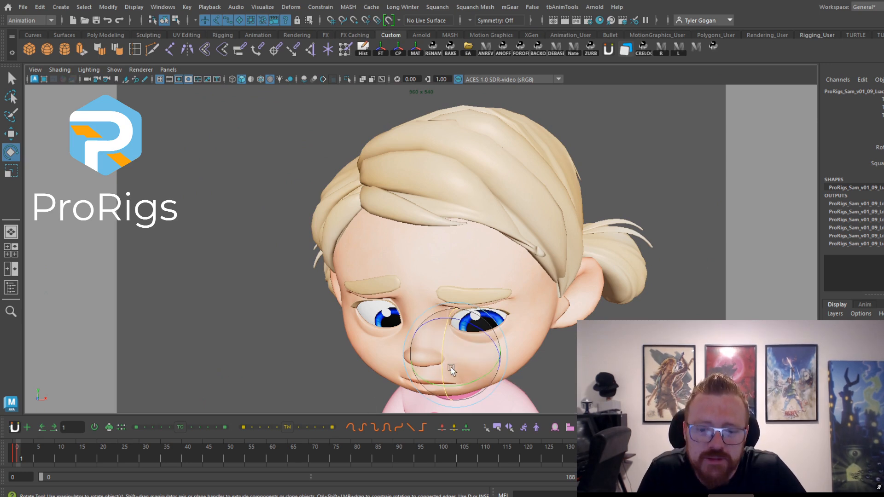
pyautogui.hotkey('ctrl', 'z')
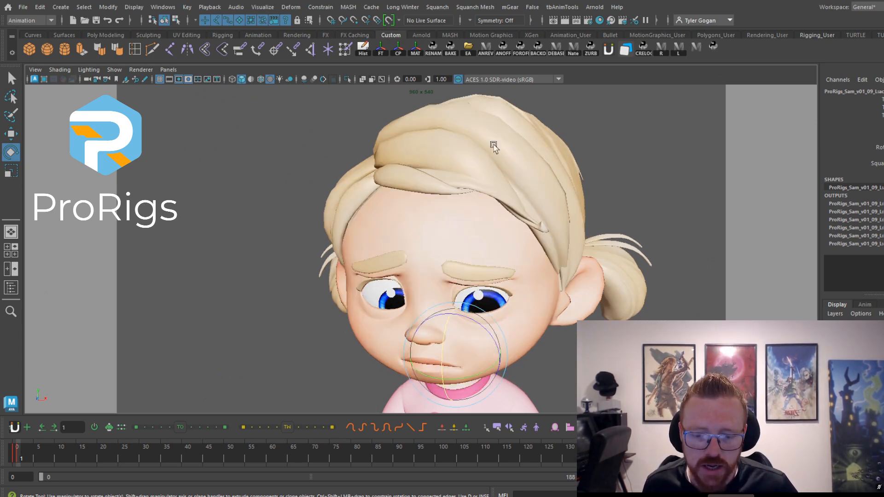
pyautogui.moveTo(448, 350); pyautogui.dragTo(430, 384)
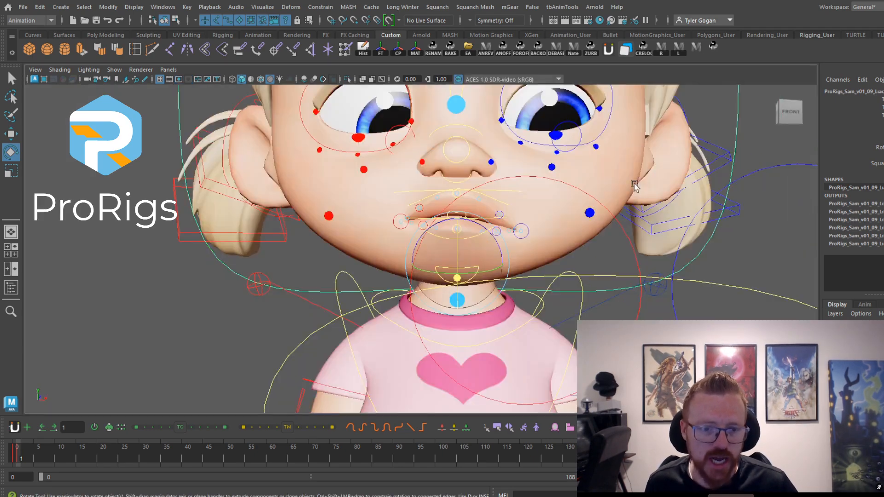
# Select the hair control at the base of the pigtail on the character's right and rotate it to suit the lowered head
pyautogui.keyDown('alt'); pyautogui.moveTo(543, 216); pyautogui.dragTo(584, 201); pyautogui.keyUp('alt')
pyautogui.keyDown('alt'); pyautogui.moveTo(594, 236); pyautogui.dragTo(578, 244); pyautogui.keyUp('alt')
pyautogui.keyDown('alt'); pyautogui.moveTo(614, 129); pyautogui.dragTo(624, 227, button='middle'); pyautogui.keyUp('alt')
pyautogui.press('w')
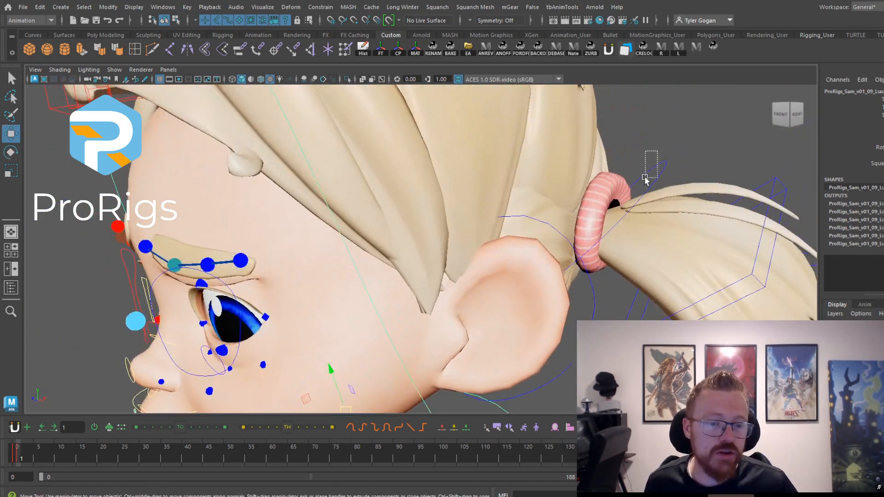
pyautogui.moveTo(644, 178); pyautogui.dragTo(639, 183)
pyautogui.keyDown('alt'); pyautogui.moveTo(639, 183); pyautogui.dragTo(547, 185, button='right'); pyautogui.keyUp('alt')
pyautogui.keyDown('alt'); pyautogui.moveTo(548, 185); pyautogui.dragTo(681, 199); pyautogui.keyUp('alt')
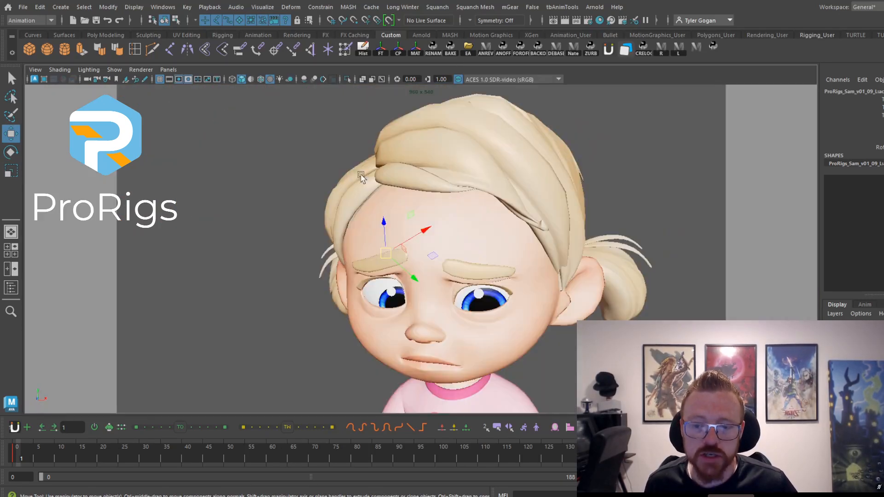
pyautogui.press('e')
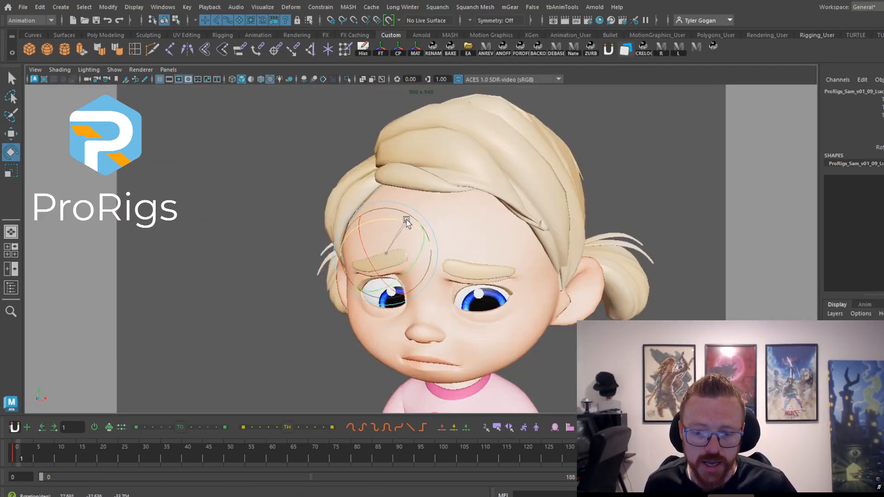
pyautogui.moveTo(406, 222); pyautogui.dragTo(372, 294)
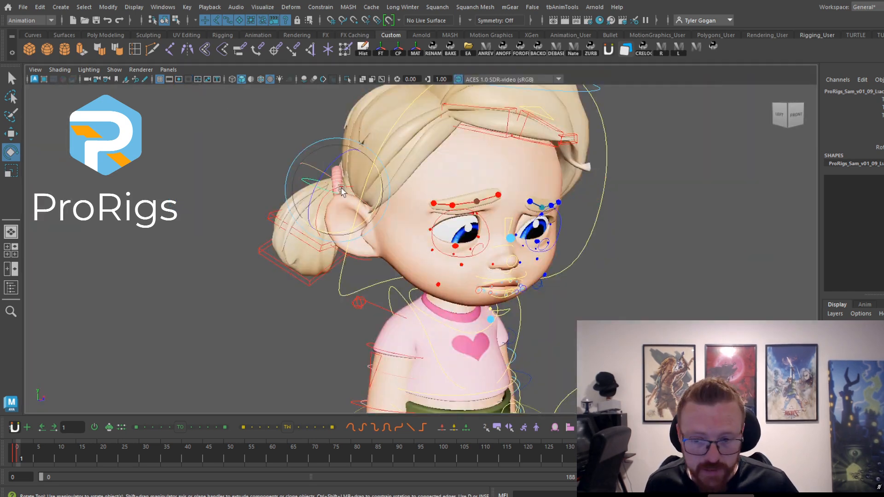
# Rotate the right pigtail further so it hangs down and shows beside the cheek, and compare the hair with frame 0
pyautogui.keyDown('alt'); pyautogui.moveTo(369, 182); pyautogui.dragTo(383, 186); pyautogui.keyUp('alt')
pyautogui.press('w')
pyautogui.moveTo(289, 201); pyautogui.dragTo(284, 202)
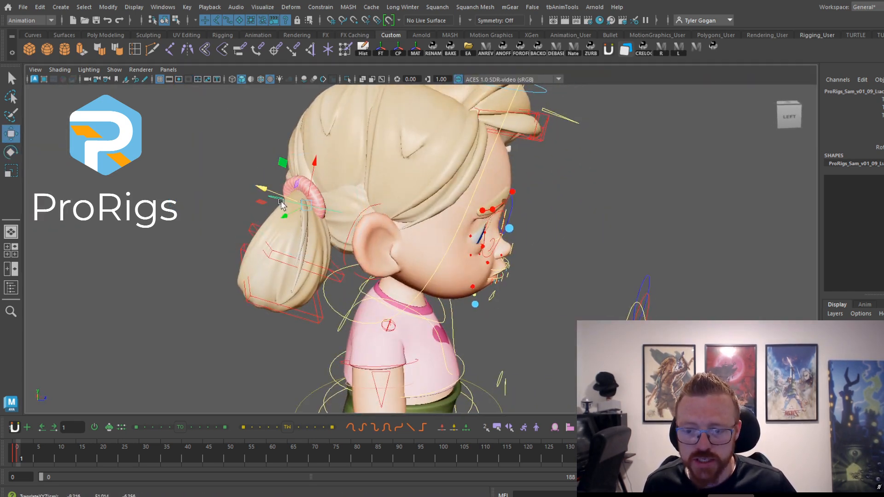
pyautogui.hotkey('ctrl', 'z')
pyautogui.click(249, 214)
pyautogui.click(283, 200)
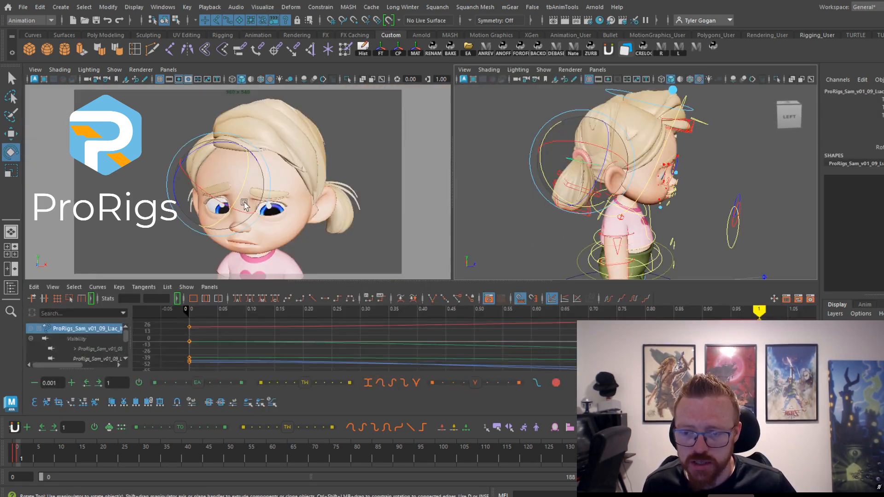
pyautogui.moveTo(247, 196); pyautogui.dragTo(284, 184)
pyautogui.click(12, 458)
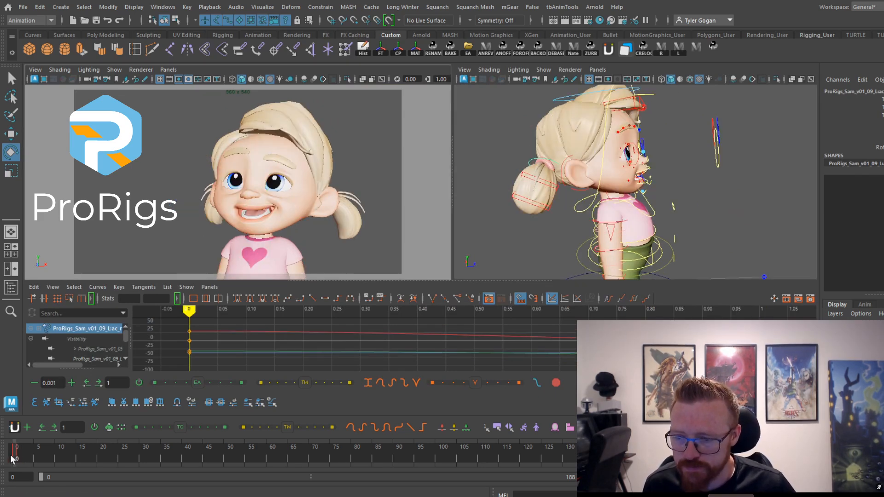
pyautogui.moveTo(18, 460); pyautogui.dragTo(22, 461)
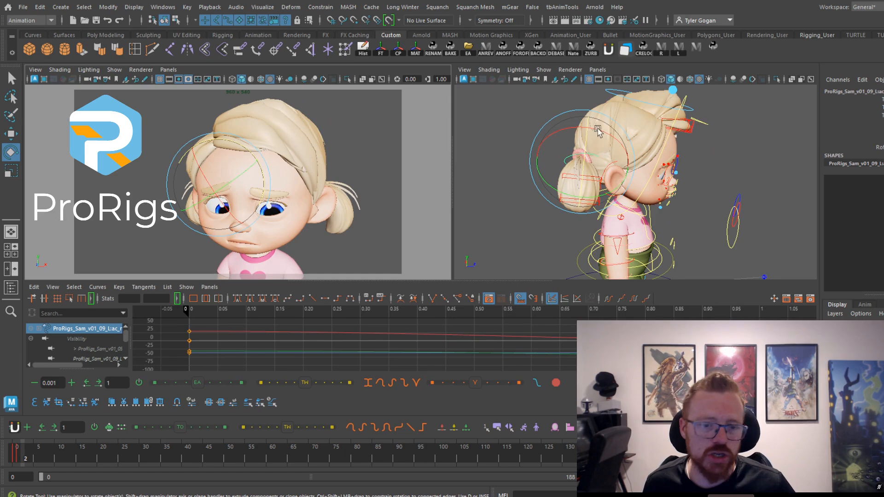
# Select the chain of front fringe controls and rotate it downward over the forehead at frame 1
pyautogui.press('space')
pyautogui.keyDown('alt'); pyautogui.moveTo(666, 221); pyautogui.dragTo(551, 164); pyautogui.keyUp('alt')
pyautogui.keyDown('alt'); pyautogui.moveTo(545, 138); pyautogui.dragTo(493, 224, button='middle'); pyautogui.keyUp('alt')
pyautogui.scroll(3, 492, 224)
pyautogui.press('w')
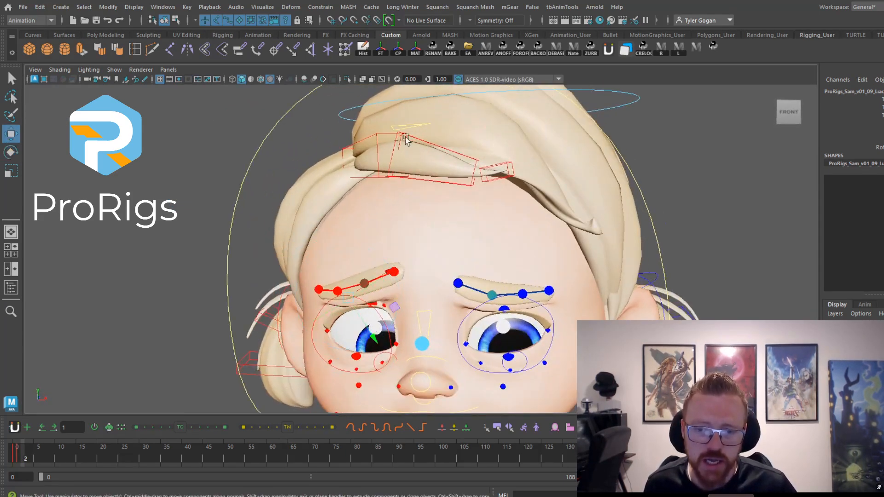
pyautogui.click(406, 140)
pyautogui.press('e')
pyautogui.moveTo(366, 138); pyautogui.dragTo(406, 137)
pyautogui.hotkey('ctrl', 'z')
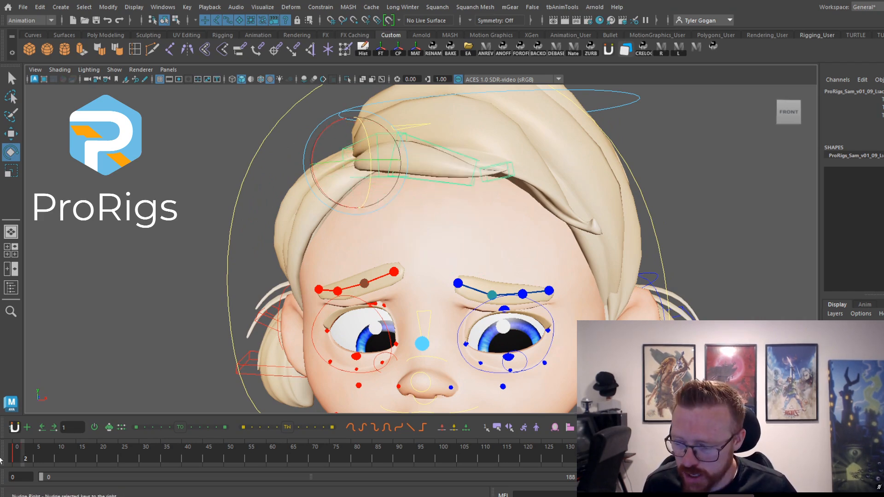
pyautogui.moveTo(16, 459); pyautogui.dragTo(25, 462)
pyautogui.click(18, 456)
pyautogui.moveTo(368, 139); pyautogui.dragTo(367, 145)
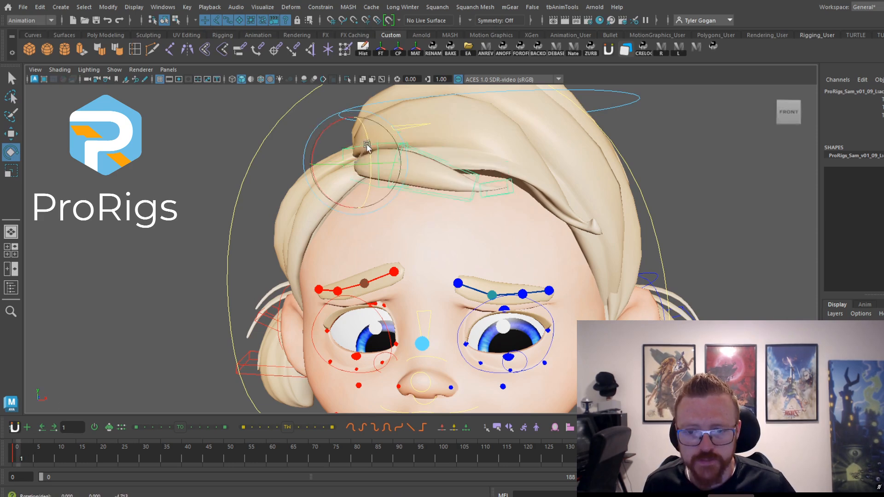
# Rotate the fringe strand further so its tip droops toward the left eyebrow, and check it in the camera view
pyautogui.click(493, 227)
pyautogui.press('w')
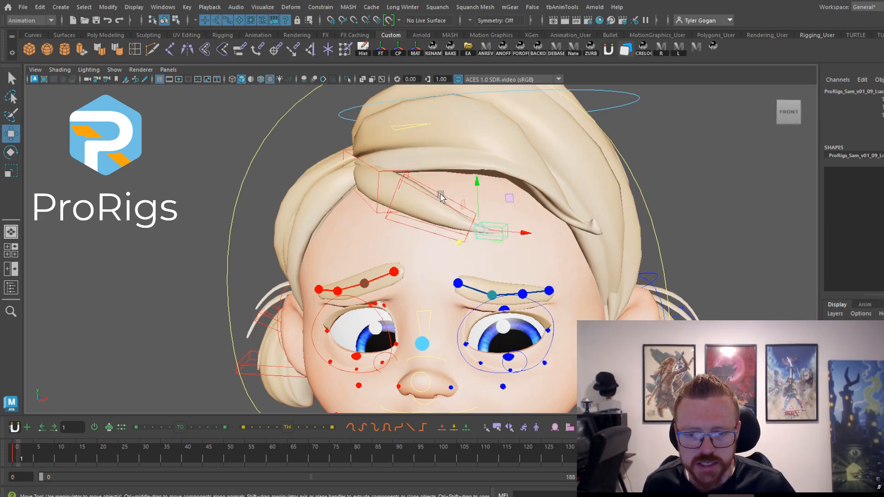
pyautogui.press('e')
pyautogui.moveTo(436, 171); pyautogui.dragTo(441, 186)
pyautogui.keyDown('alt'); pyautogui.moveTo(548, 206); pyautogui.dragTo(464, 202, button='right'); pyautogui.keyUp('alt')
pyautogui.moveTo(464, 202)
pyautogui.keyDown('alt'); pyautogui.mouseDown()
pyautogui.moveTo(571, 215)
pyautogui.moveTo(460, 215)
pyautogui.moveTo(428, 230)
pyautogui.moveTo(413, 217)
pyautogui.moveTo(460, 213)
pyautogui.mouseUp(); pyautogui.keyUp('alt')
pyautogui.keyDown('alt'); pyautogui.moveTo(460, 213); pyautogui.dragTo(526, 225, button='right'); pyautogui.keyUp('alt')
pyautogui.press('space')
pyautogui.press('space')
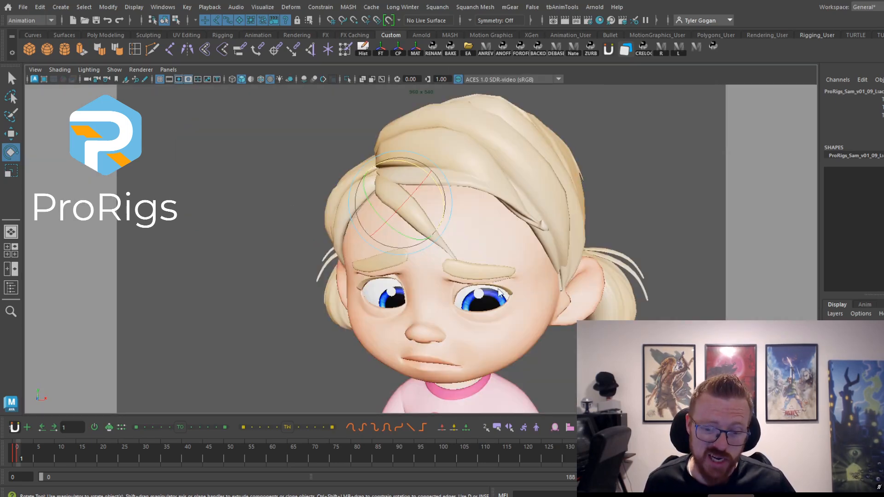
pyautogui.press('space')
pyautogui.press('space')
# Move the right and left individual eye aim controls down and slightly toward the character's right
pyautogui.keyDown('alt'); pyautogui.moveTo(594, 236); pyautogui.dragTo(571, 134, button='middle'); pyautogui.keyUp('alt')
pyautogui.keyDown('alt'); pyautogui.moveTo(578, 229); pyautogui.dragTo(592, 269, button='right'); pyautogui.keyUp('alt')
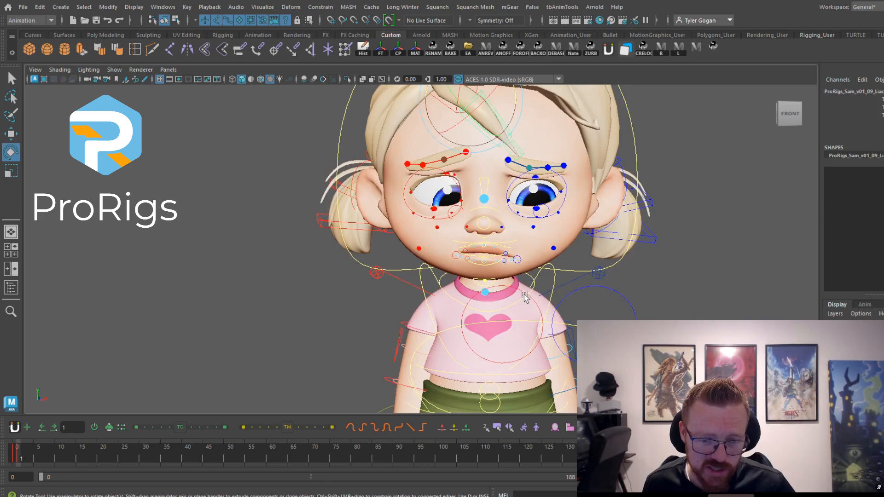
pyautogui.click(524, 297)
pyautogui.press('w')
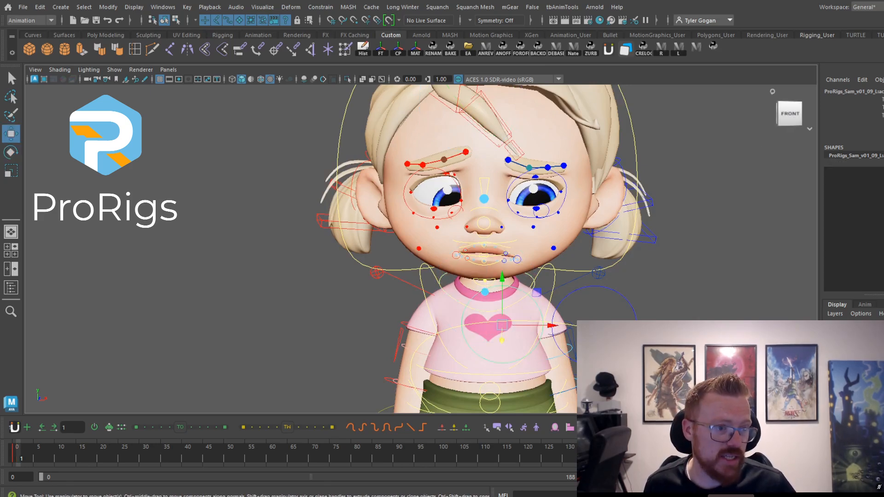
pyautogui.moveTo(501, 325); pyautogui.dragTo(472, 372)
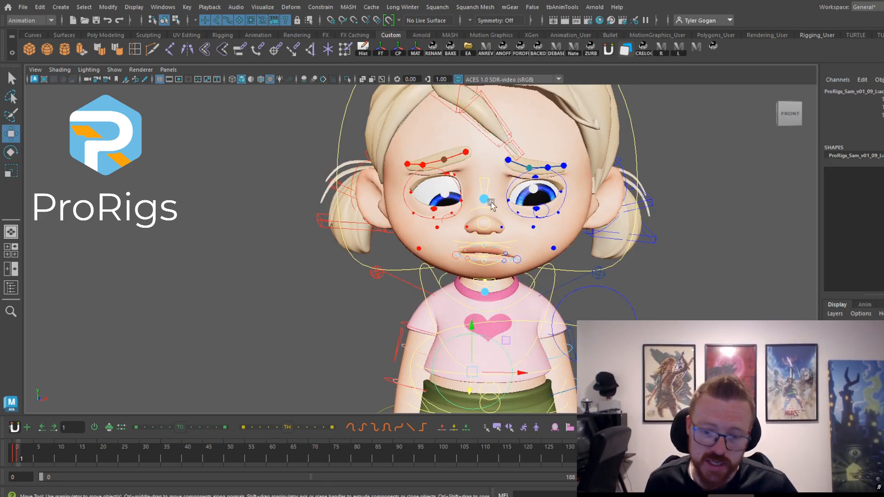
pyautogui.click(629, 305)
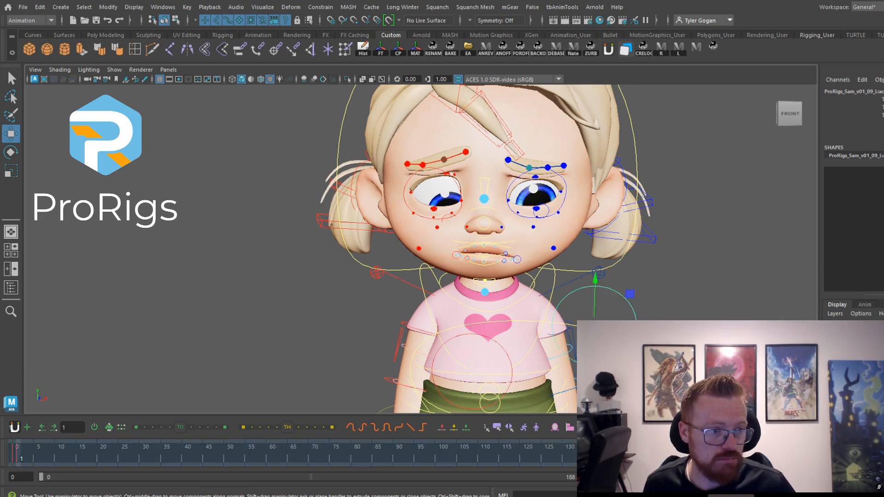
pyautogui.moveTo(594, 328); pyautogui.dragTo(573, 376)
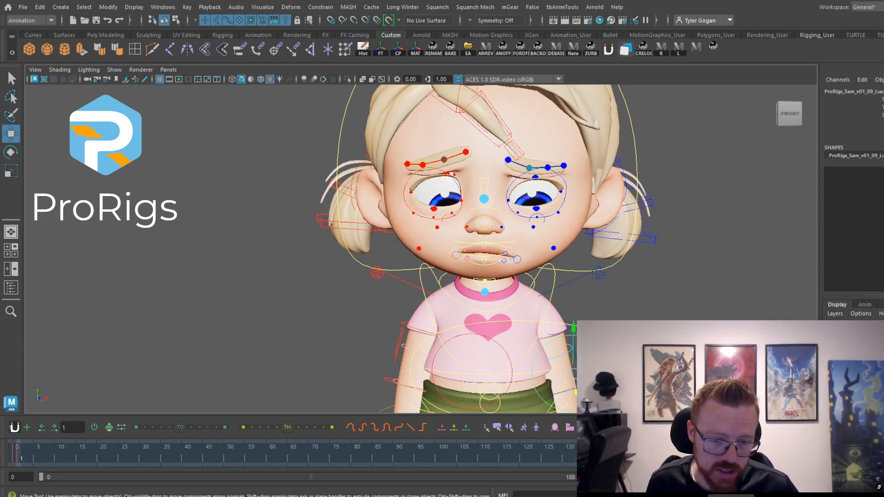
# Raise the main eye aim control and move it farther out in front of the character's face
pyautogui.click(510, 323)
pyautogui.moveTo(521, 327); pyautogui.dragTo(521, 285)
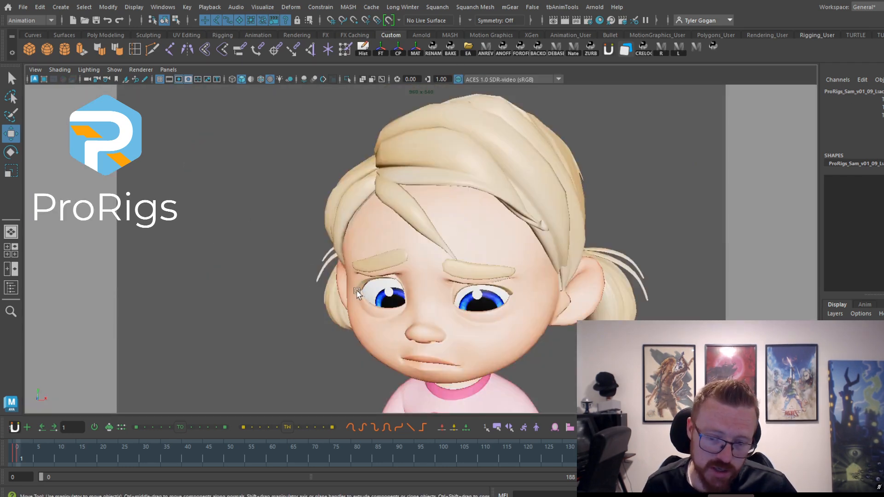
pyautogui.press('space')
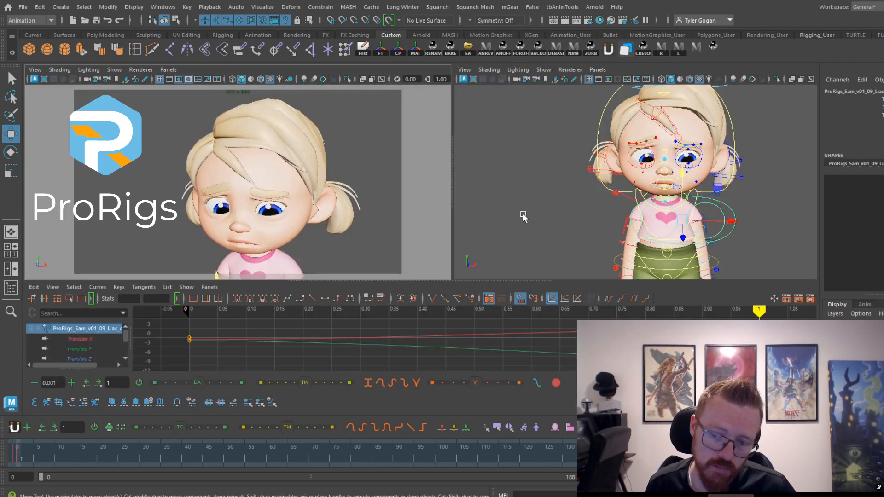
pyautogui.keyDown('alt'); pyautogui.moveTo(696, 227); pyautogui.dragTo(652, 234); pyautogui.keyUp('alt')
pyautogui.moveTo(571, 254); pyautogui.dragTo(474, 302)
pyautogui.keyDown('alt'); pyautogui.moveTo(544, 258); pyautogui.dragTo(591, 186, button='middle'); pyautogui.keyUp('alt')
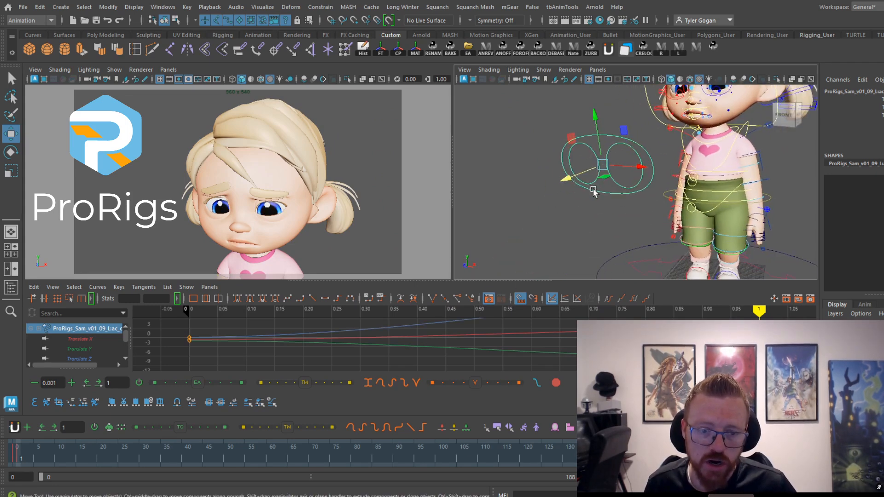
# Lower the main eye aim control, shift it slightly toward the character's left, and check the gaze in the camera view
pyautogui.moveTo(593, 112); pyautogui.dragTo(600, 150)
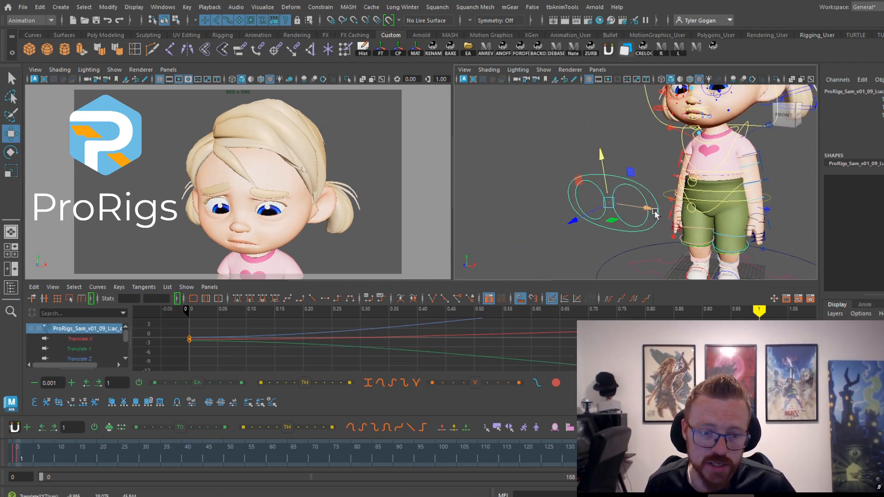
pyautogui.moveTo(656, 203)
pyautogui.mouseDown()
pyautogui.moveTo(685, 206)
pyautogui.moveTo(660, 204)
pyautogui.mouseUp()
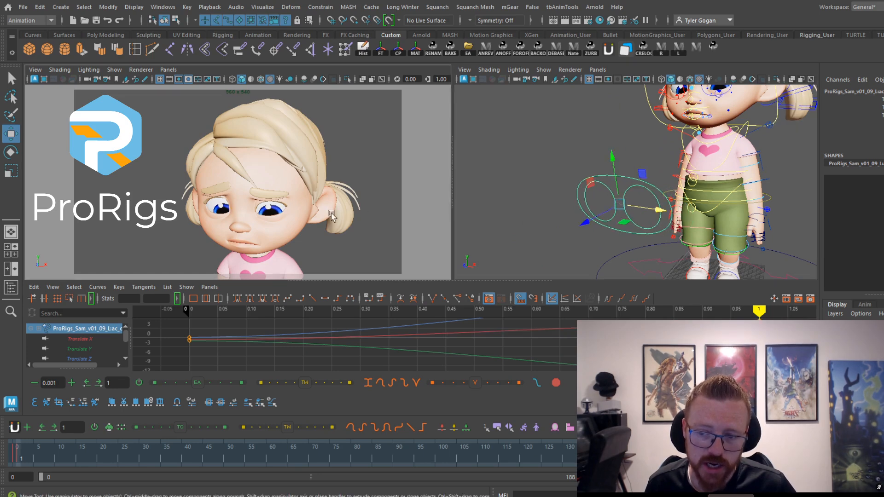
pyautogui.press('space')
pyautogui.moveTo(17, 453); pyautogui.dragTo(22, 455)
pyautogui.press('space')
pyautogui.click(639, 189)
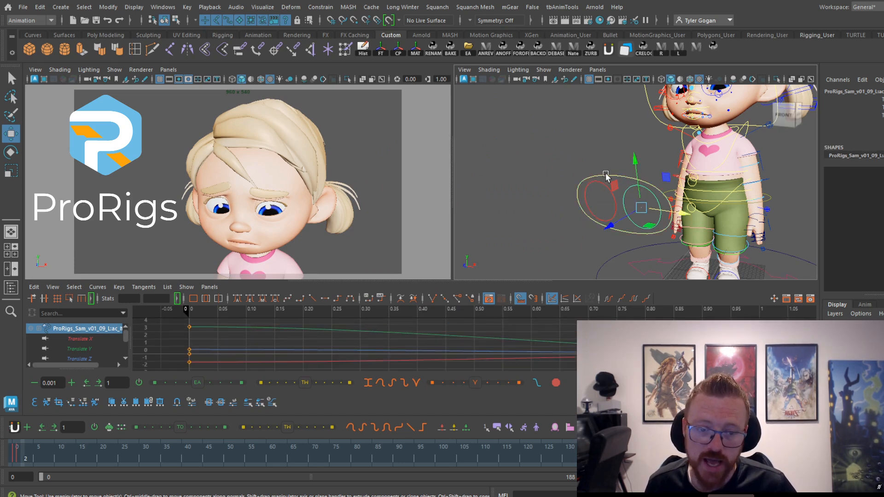
pyautogui.click(614, 177)
pyautogui.moveTo(587, 221); pyautogui.dragTo(678, 98)
pyautogui.hotkey('ctrl', 'z')
pyautogui.hotkey('ctrl', 'z')
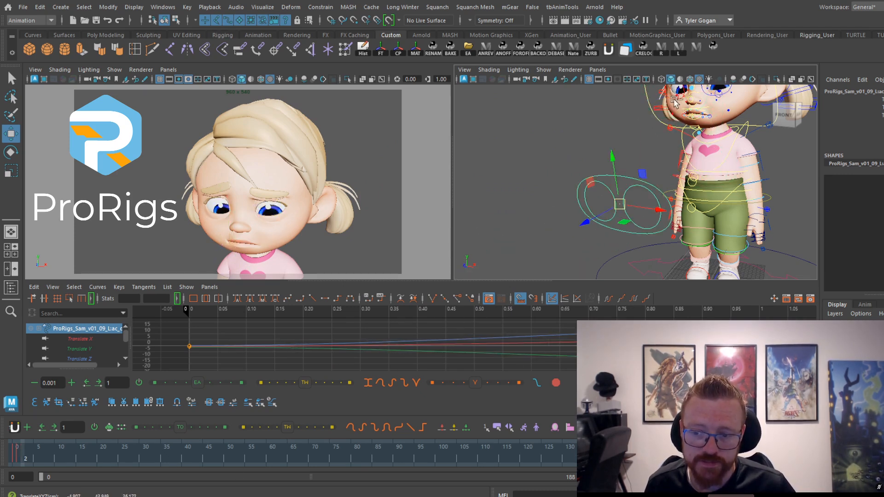
pyautogui.hotkey('ctrl', 'z')
pyautogui.hotkey('ctrl', 'z')
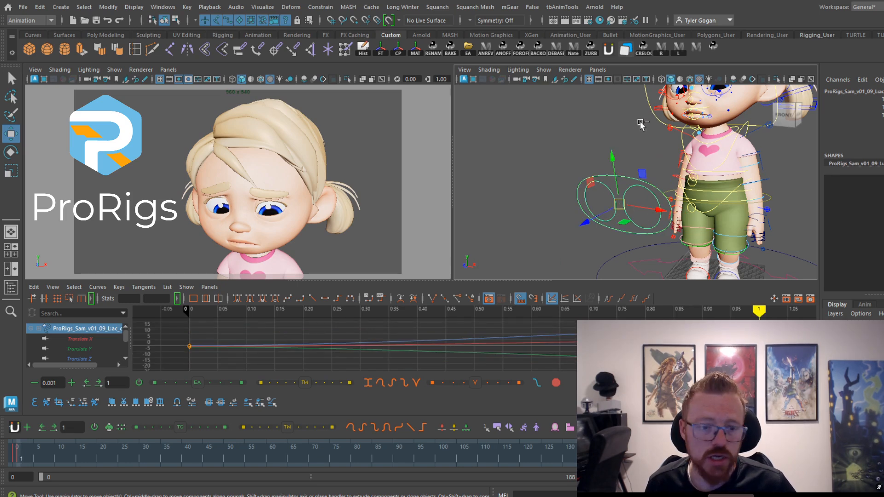
pyautogui.moveTo(641, 125); pyautogui.dragTo(625, 126, button='middle')
pyautogui.moveTo(13, 451); pyautogui.dragTo(18, 454)
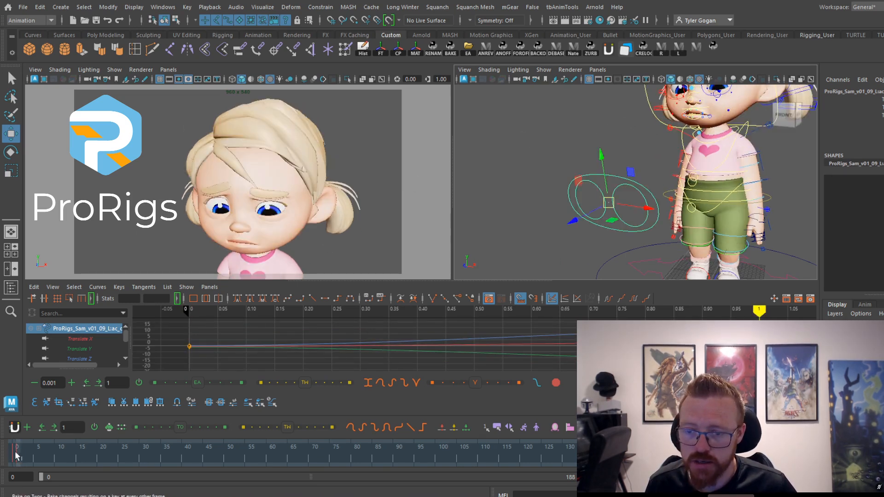
# Select the left mouth corner control and examine the mouth and the whole sad face up close from the front
pyautogui.press('space')
pyautogui.keyDown('alt'); pyautogui.moveTo(607, 205); pyautogui.dragTo(645, 184); pyautogui.keyUp('alt')
pyautogui.keyDown('alt'); pyautogui.moveTo(645, 184); pyautogui.dragTo(583, 231, button='middle'); pyautogui.keyUp('alt')
pyautogui.scroll(3, 553, 220)
pyautogui.click(478, 199)
pyautogui.click(473, 198)
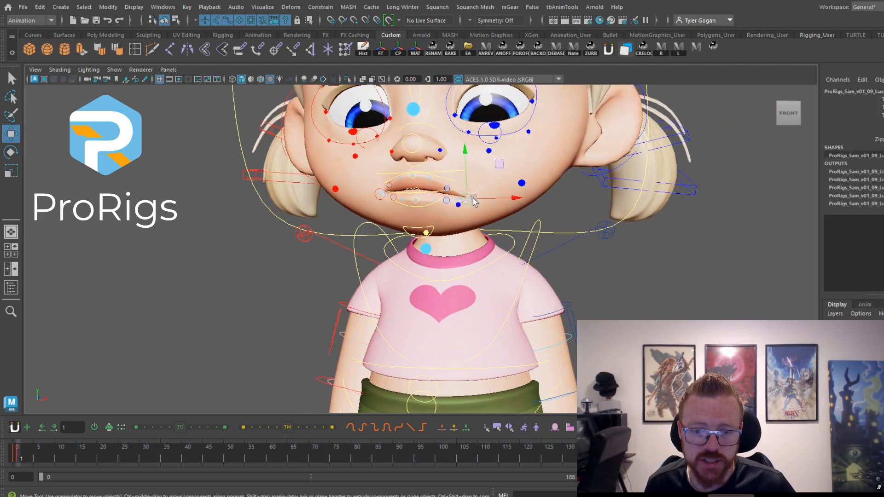
pyautogui.keyDown('alt'); pyautogui.moveTo(467, 198); pyautogui.dragTo(525, 180); pyautogui.keyUp('alt')
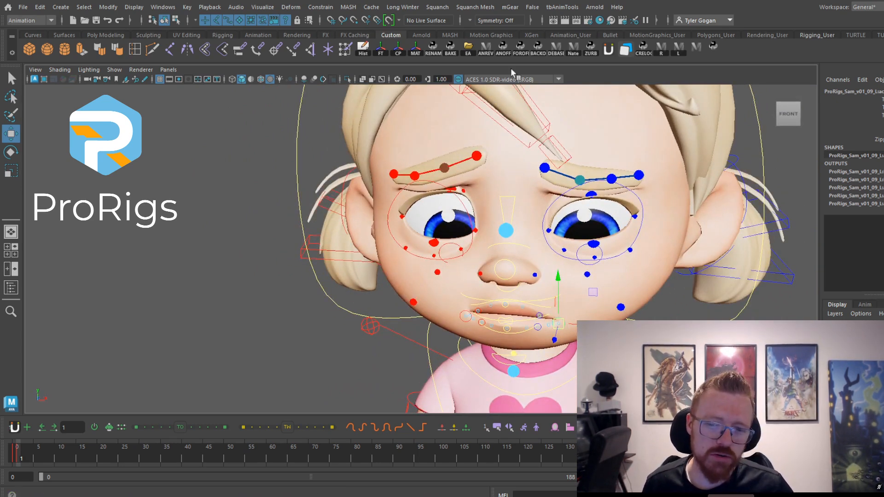
pyautogui.press('space')
# Slightly lower the middle and inner controls of the character's right eyebrow in the sad pose at frame 1
pyautogui.keyDown('alt'); pyautogui.moveTo(649, 191); pyautogui.dragTo(587, 195, button='right'); pyautogui.keyUp('alt')
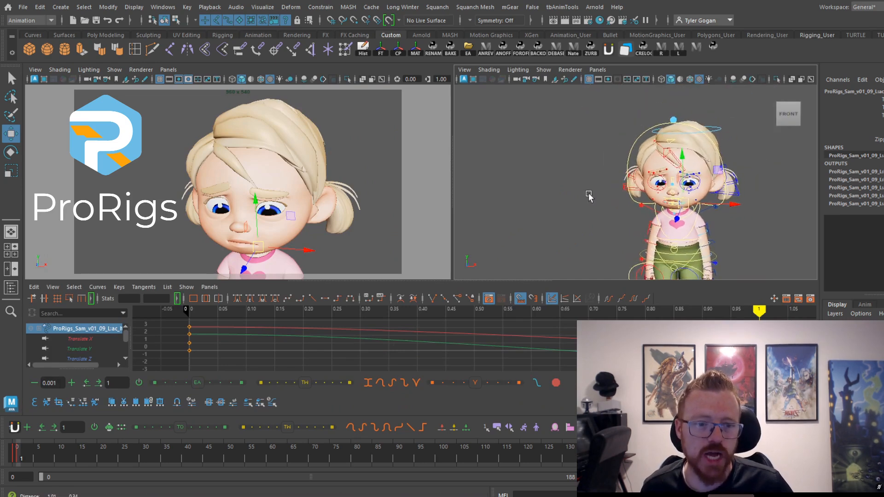
pyautogui.keyDown('alt'); pyautogui.moveTo(588, 195); pyautogui.dragTo(566, 216, button='middle'); pyautogui.keyUp('alt')
pyautogui.moveTo(576, 138); pyautogui.dragTo(733, 247)
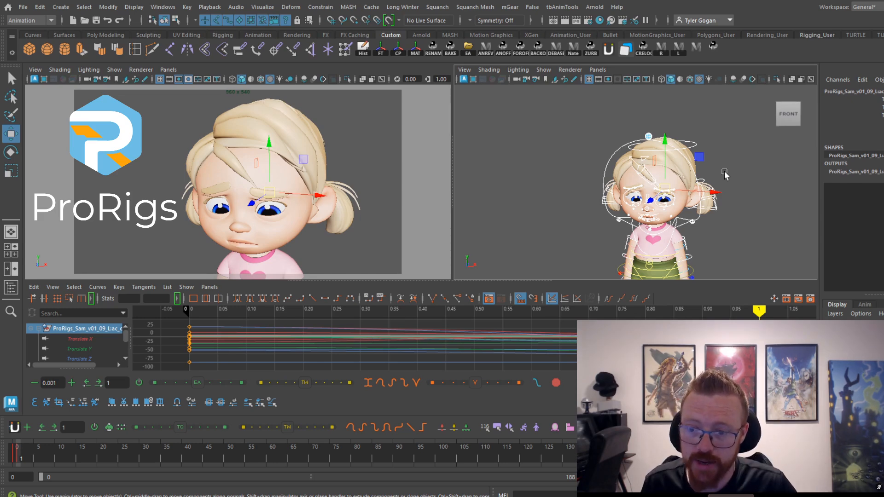
pyautogui.scroll(10, 632, 199)
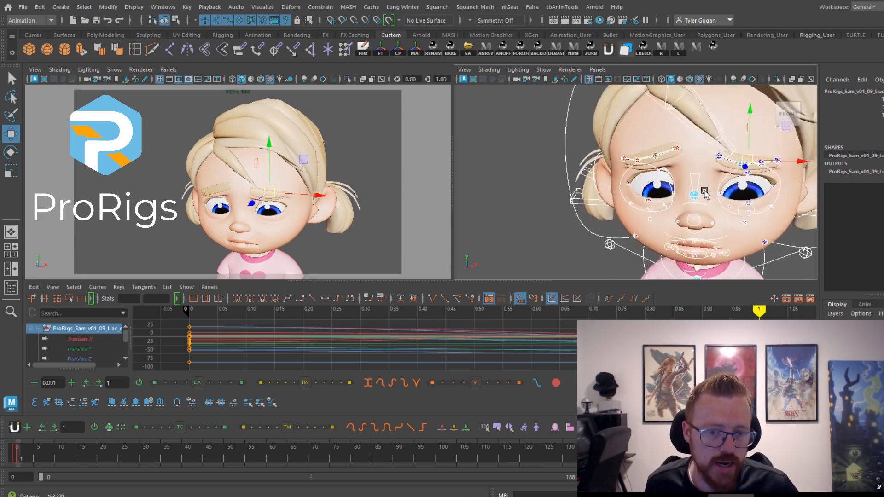
pyautogui.click(590, 221)
pyautogui.moveTo(580, 175); pyautogui.dragTo(582, 181)
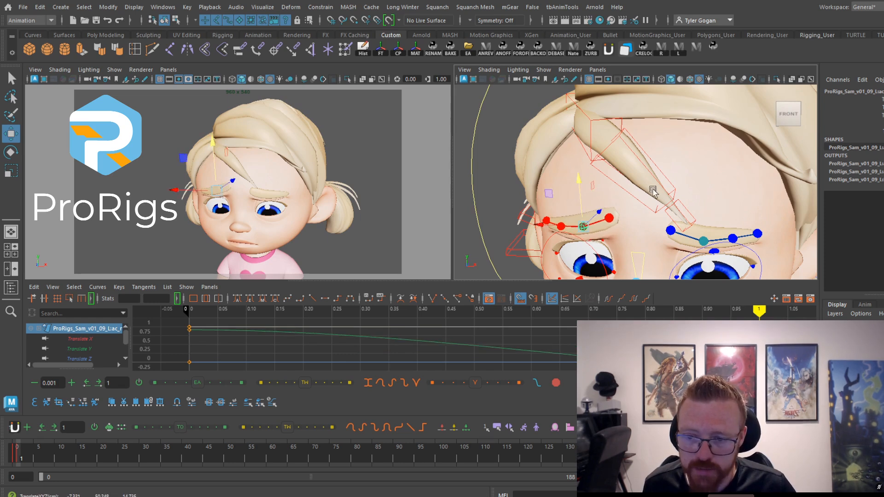
pyautogui.click(609, 218)
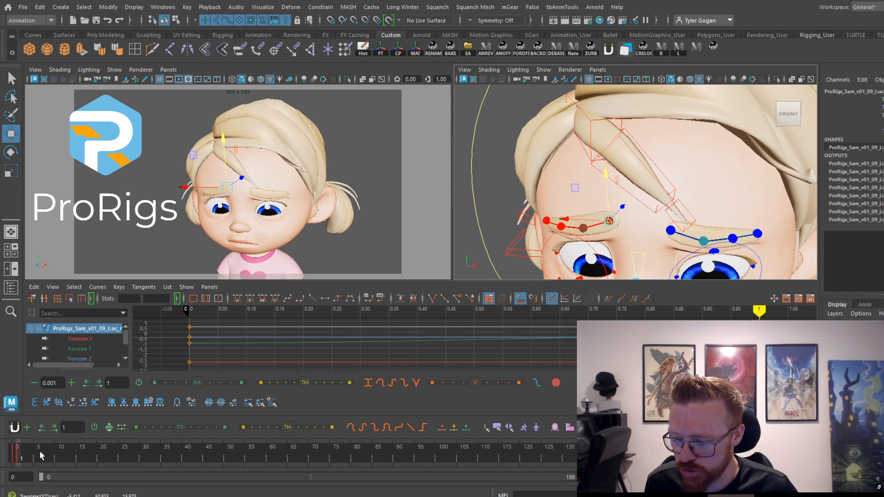
# Select all of the character's rig controls and copy the smiling pose from frame 0 to frame 2
pyautogui.moveTo(20, 455); pyautogui.dragTo(23, 458)
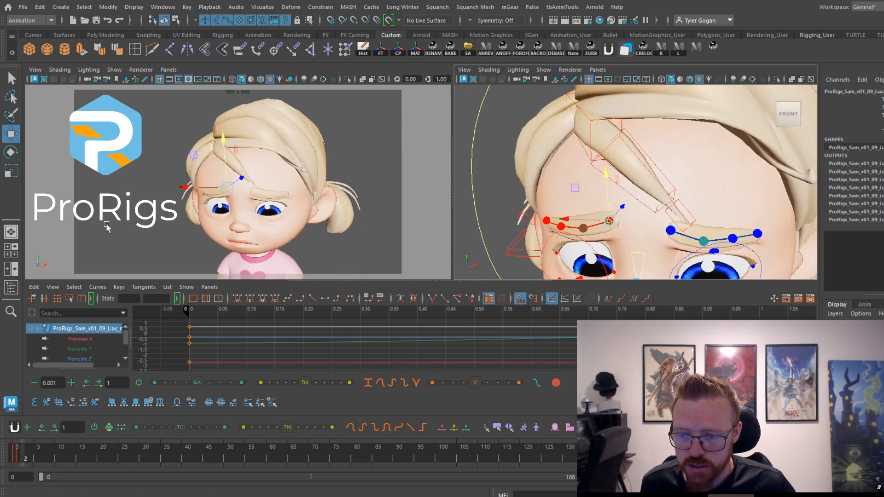
pyautogui.keyDown('alt'); pyautogui.moveTo(660, 209); pyautogui.dragTo(604, 198, button='right'); pyautogui.keyUp('alt')
pyautogui.moveTo(580, 130); pyautogui.dragTo(791, 291)
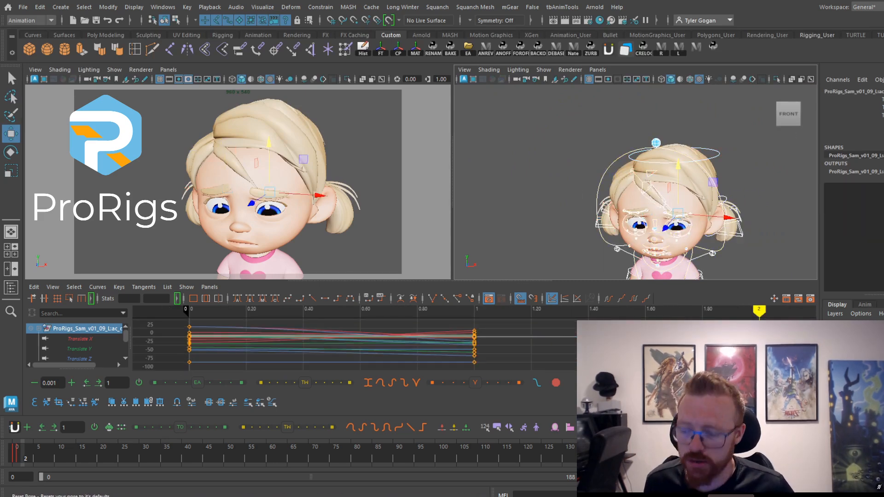
pyautogui.click(17, 456)
pyautogui.press('.')
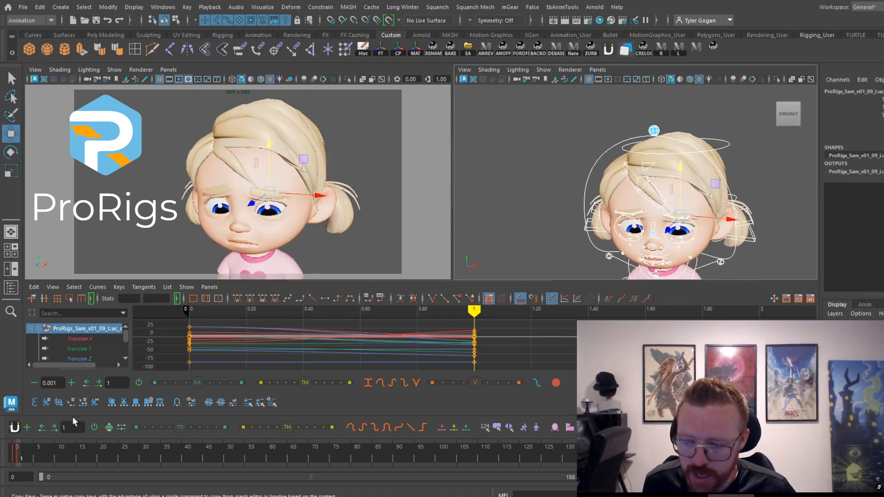
pyautogui.click(27, 454)
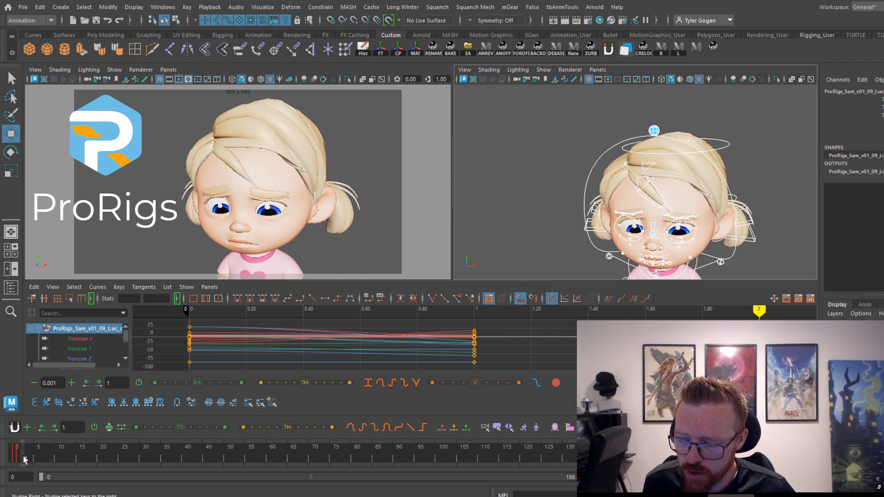
pyautogui.scroll(4, 711, 185)
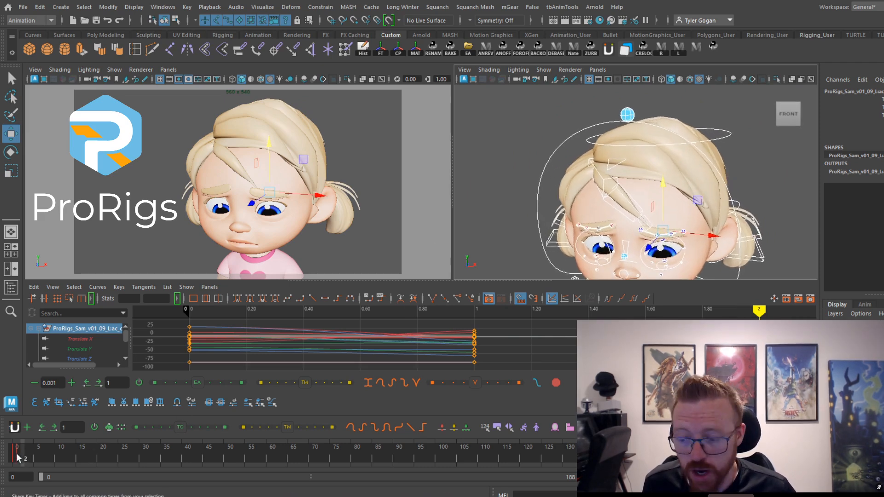
pyautogui.click(17, 456)
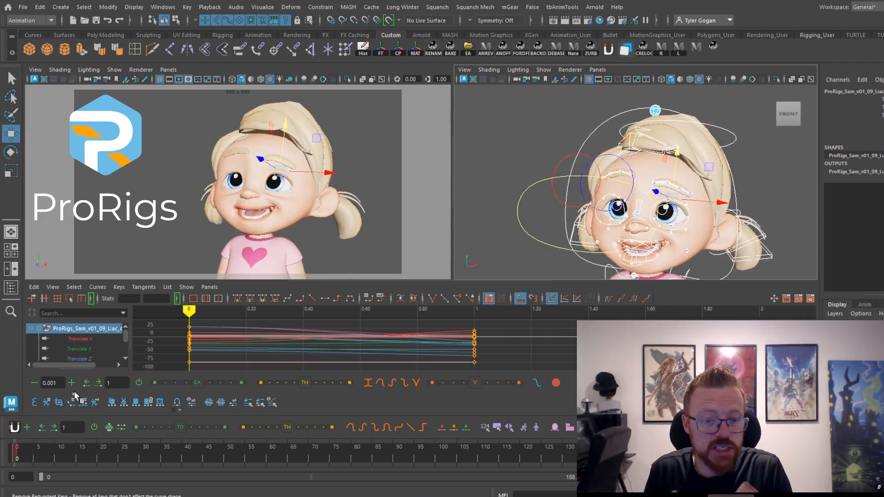
# Examine the smiling pose enlarged in the camera view at frames 2 and 0
pyautogui.press('space')
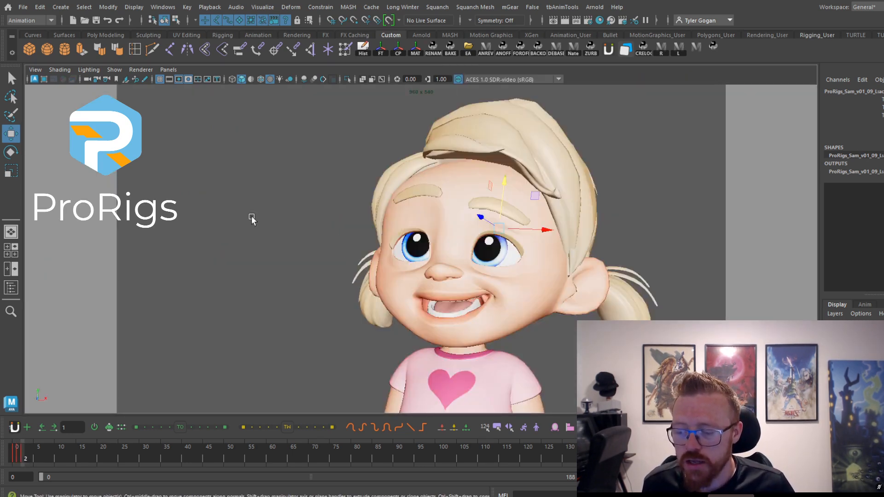
pyautogui.press('space')
pyautogui.press('space')
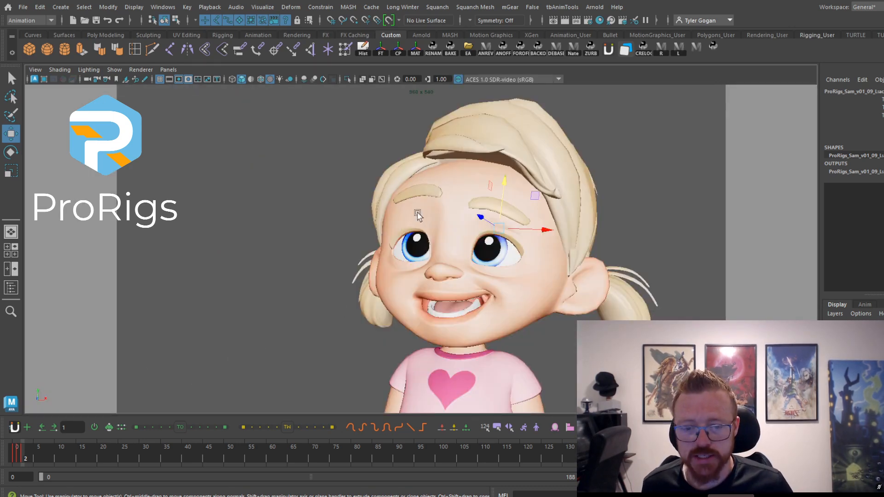
pyautogui.click(17, 458)
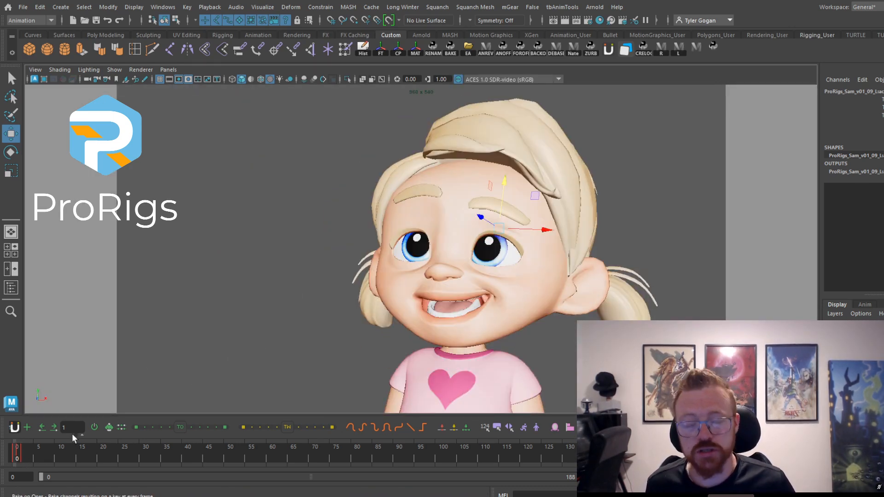
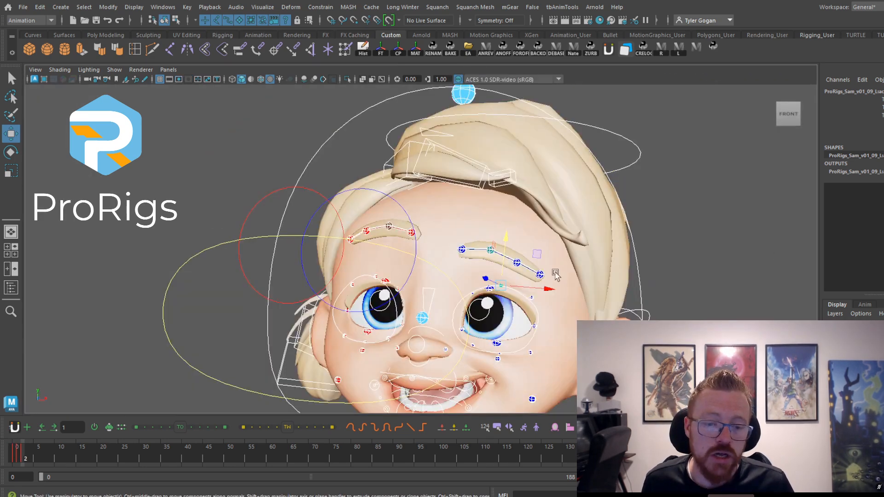
# At frame 2, pull the left and right mouth corners inward and down into a small, rounded mouth
pyautogui.scroll(5, 562, 295)
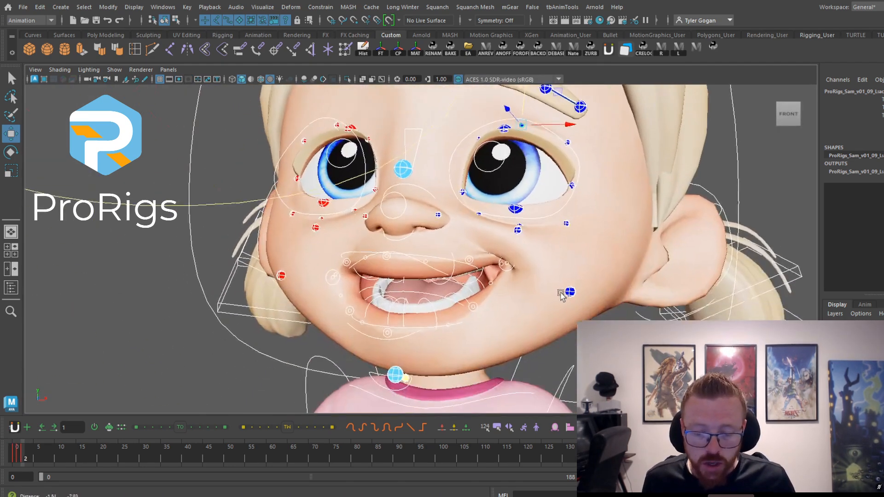
pyautogui.click(506, 263)
pyautogui.keyDown('shift'); pyautogui.click(331, 281); pyautogui.keyUp('shift')
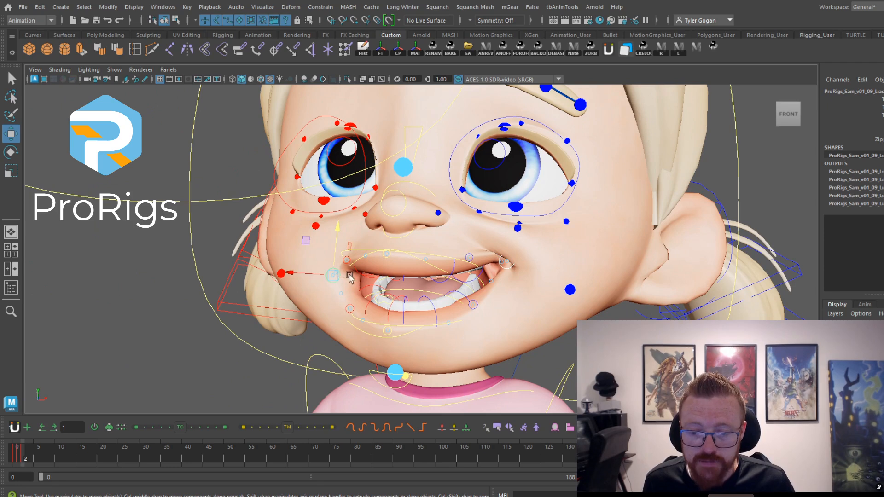
pyautogui.moveTo(298, 272); pyautogui.dragTo(321, 281)
pyautogui.moveTo(350, 229); pyautogui.dragTo(338, 260)
pyautogui.scroll(2, 424, 287)
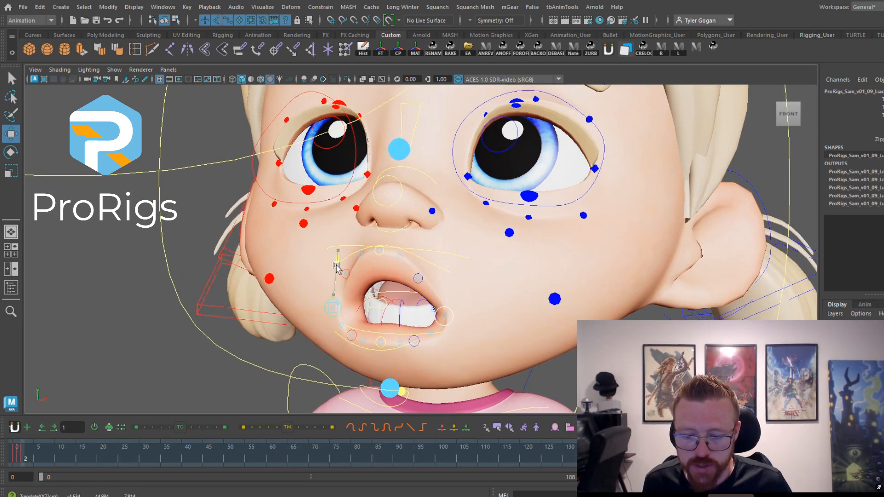
# Rotate the jaw control to close the mouth slightly at frame 2
pyautogui.click(389, 386)
pyautogui.press('e')
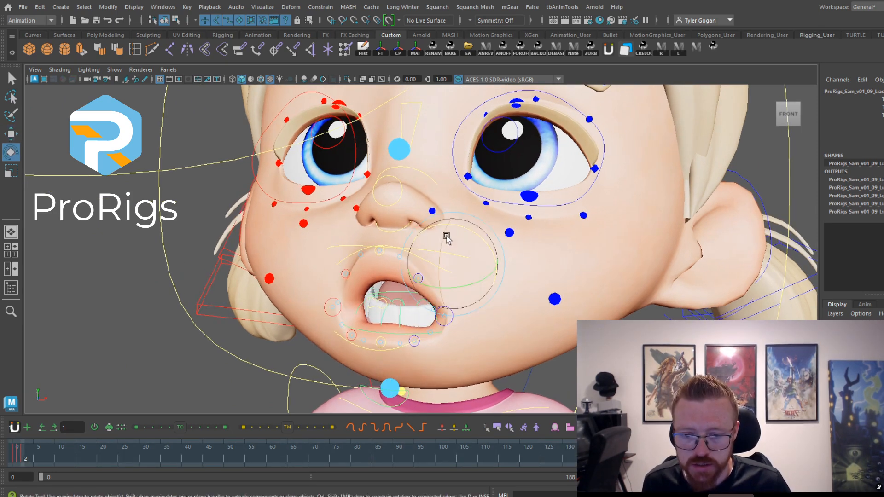
pyautogui.moveTo(447, 257); pyautogui.dragTo(445, 234)
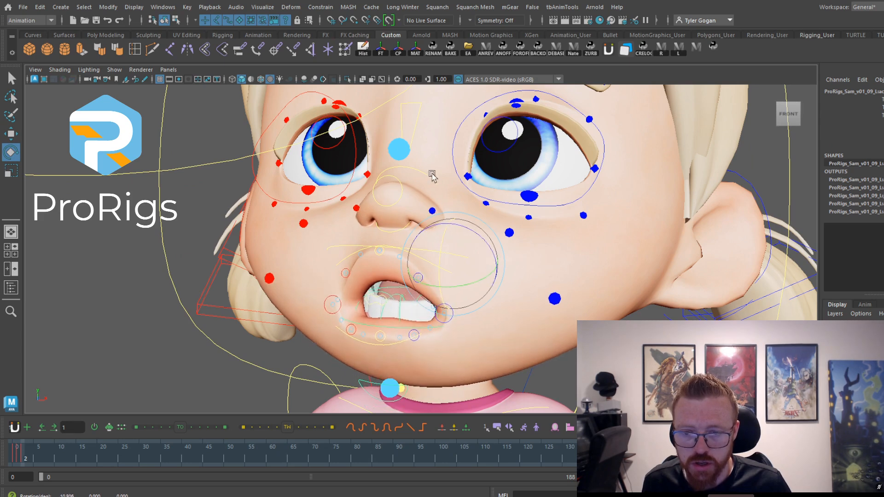
# Lower the middle controls of the character's left eyebrow at frame 2 so the brow slants down from its inner end
pyautogui.scroll(2, 435, 138)
pyautogui.keyDown('alt'); pyautogui.moveTo(438, 104); pyautogui.dragTo(426, 199, button='middle'); pyautogui.keyUp('alt')
pyautogui.scroll(-2, 456, 236)
pyautogui.press('w')
pyautogui.click(439, 196)
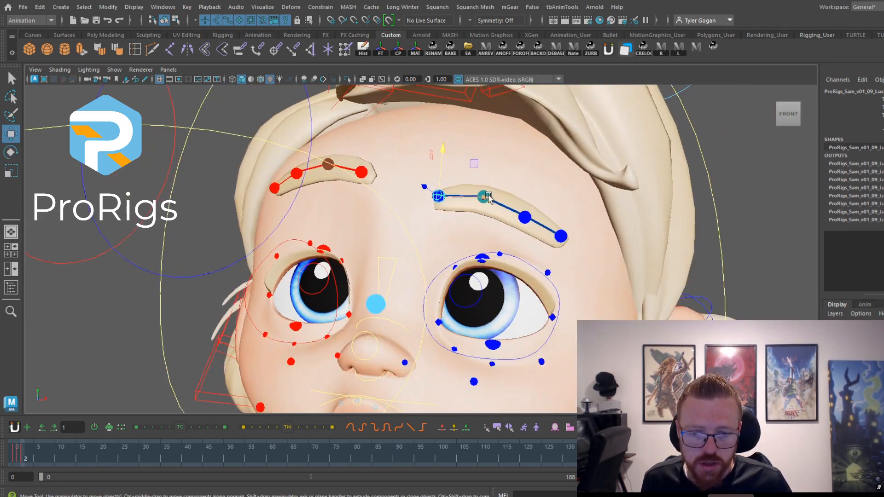
pyautogui.click(484, 184)
pyautogui.click(484, 184)
pyautogui.moveTo(484, 184)
pyautogui.mouseDown()
pyautogui.moveTo(476, 208)
pyautogui.moveTo(517, 213)
pyautogui.moveTo(530, 192)
pyautogui.moveTo(519, 208)
pyautogui.moveTo(496, 179)
pyautogui.mouseUp()
pyautogui.click(524, 223)
pyautogui.click(479, 239)
pyautogui.moveTo(533, 213)
pyautogui.keyDown('alt'); pyautogui.mouseDown(button='right')
pyautogui.moveTo(464, 212)
pyautogui.moveTo(507, 223)
pyautogui.moveTo(529, 201)
pyautogui.mouseUp(button='right'); pyautogui.keyUp('alt')
pyautogui.keyDown('alt'); pyautogui.moveTo(530, 201); pyautogui.dragTo(550, 169, button='middle'); pyautogui.keyUp('alt')
pyautogui.keyDown('alt'); pyautogui.moveTo(550, 168); pyautogui.dragTo(473, 168, button='right'); pyautogui.keyUp('alt')
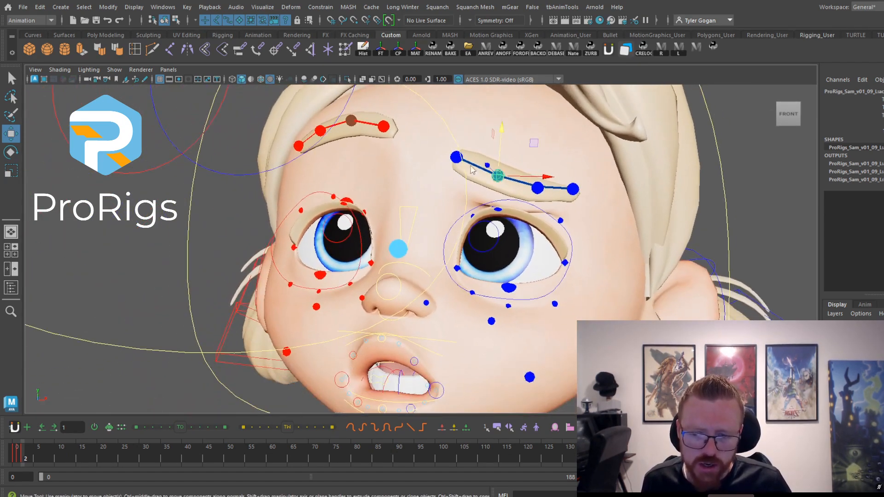
# Lower both shoulder controls at frame 2, using the sad pose at frame 1 as reference
pyautogui.press('space')
pyautogui.keyDown('alt'); pyautogui.moveTo(592, 203); pyautogui.dragTo(609, 211, button='right'); pyautogui.keyUp('alt')
pyautogui.keyDown('alt'); pyautogui.moveTo(608, 211); pyautogui.dragTo(606, 183, button='middle'); pyautogui.keyUp('alt')
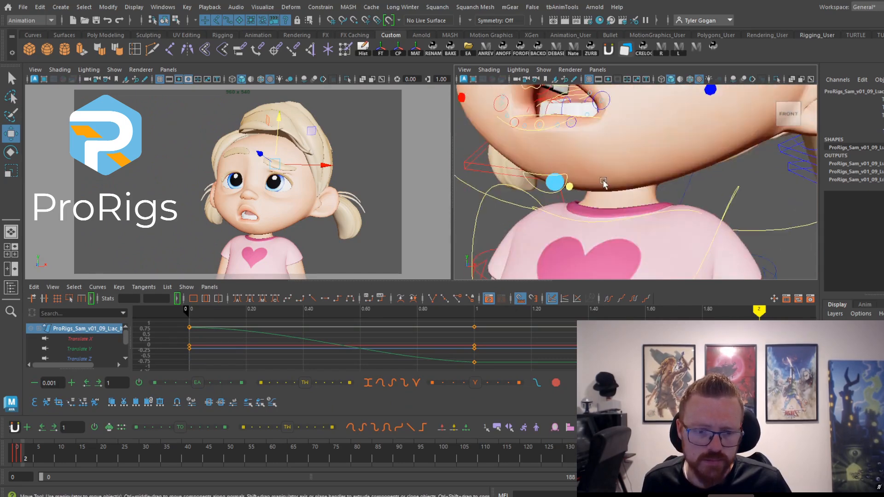
pyautogui.keyDown('alt'); pyautogui.moveTo(606, 184); pyautogui.dragTo(622, 187); pyautogui.keyUp('alt')
pyautogui.keyDown('alt'); pyautogui.moveTo(645, 191); pyautogui.dragTo(608, 196, button='right'); pyautogui.keyUp('alt')
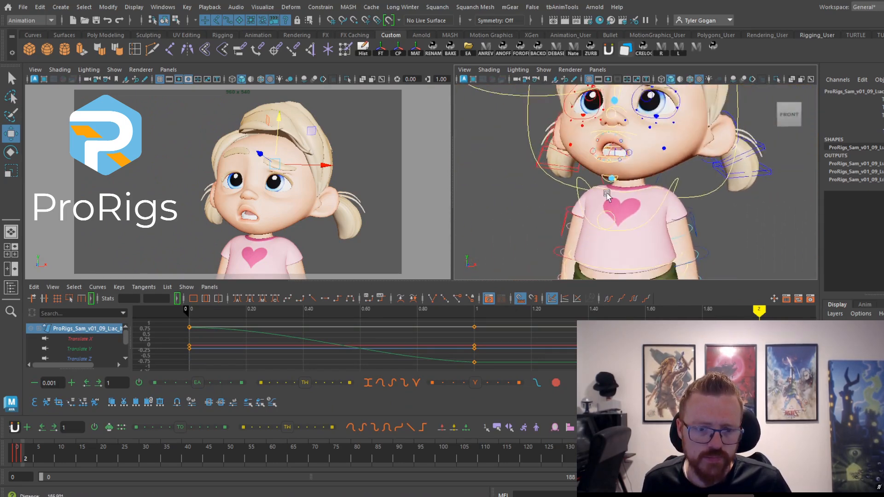
pyautogui.click(659, 179)
pyautogui.keyDown('alt'); pyautogui.moveTo(612, 184); pyautogui.dragTo(639, 183); pyautogui.keyUp('alt')
pyautogui.keyDown('shift'); pyautogui.click(599, 183); pyautogui.keyUp('shift')
pyautogui.press('e')
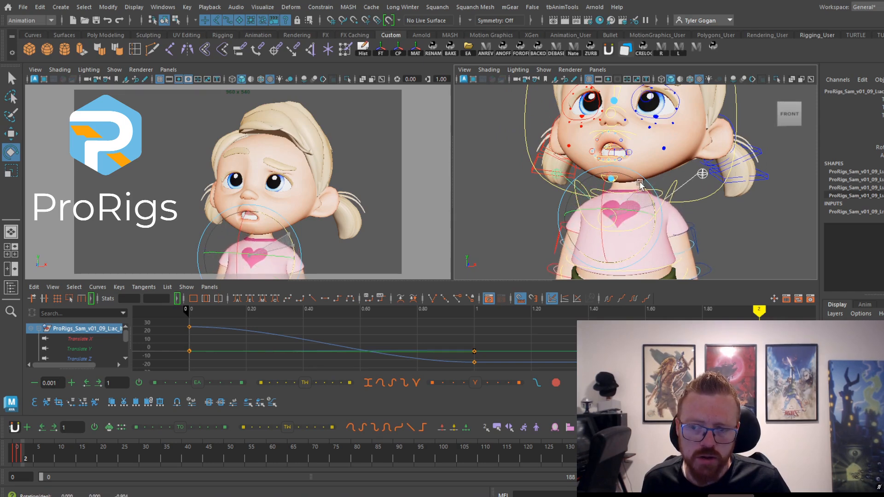
pyautogui.click(19, 457)
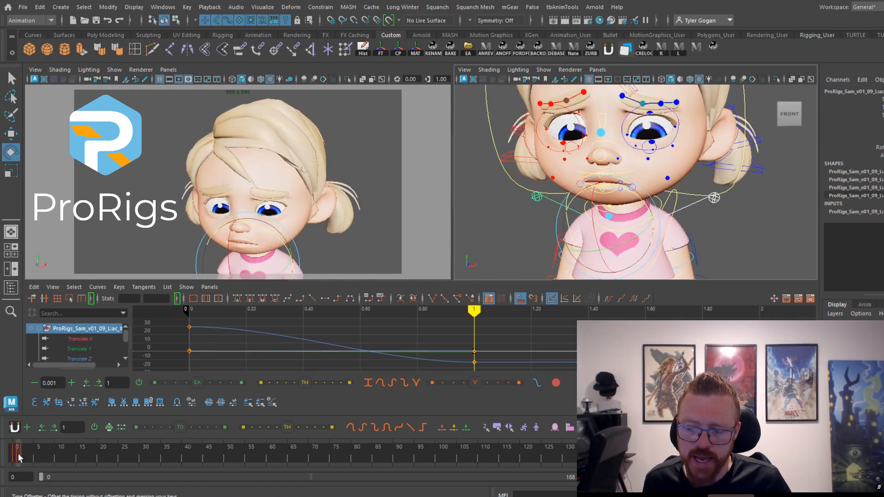
pyautogui.click(21, 457)
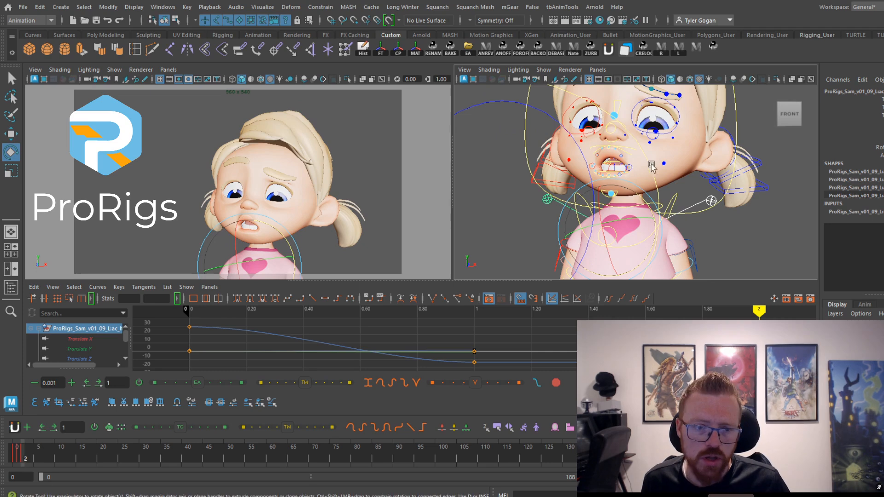
# Raise the main eye aim control at frame 2 and shift it slightly toward the character's right
pyautogui.keyDown('alt'); pyautogui.moveTo(652, 167); pyautogui.dragTo(633, 166, button='right'); pyautogui.keyUp('alt')
pyautogui.moveTo(515, 97); pyautogui.dragTo(513, 102)
pyautogui.press('w')
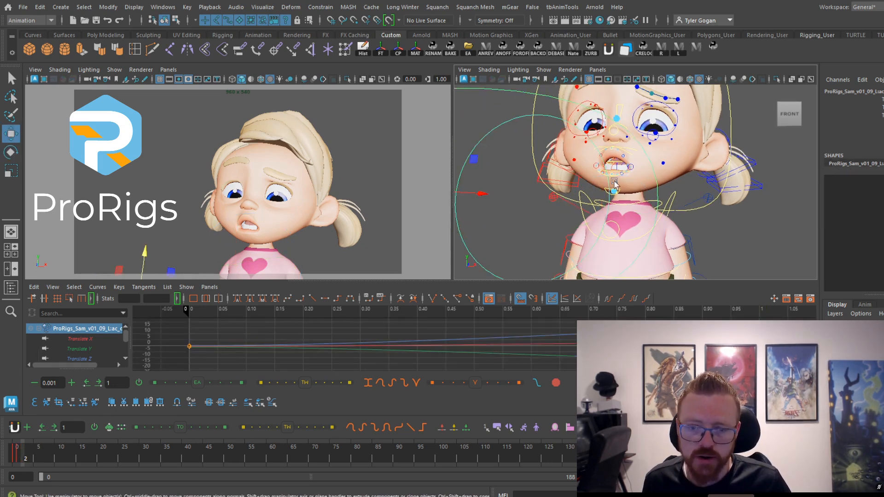
pyautogui.keyDown('alt'); pyautogui.moveTo(613, 183); pyautogui.dragTo(564, 183, button='right'); pyautogui.keyUp('alt')
pyautogui.keyDown('alt'); pyautogui.moveTo(564, 184); pyautogui.dragTo(557, 188, button='middle'); pyautogui.keyUp('alt')
pyautogui.moveTo(628, 135); pyautogui.dragTo(611, 102)
pyautogui.moveTo(668, 153); pyautogui.dragTo(659, 151)
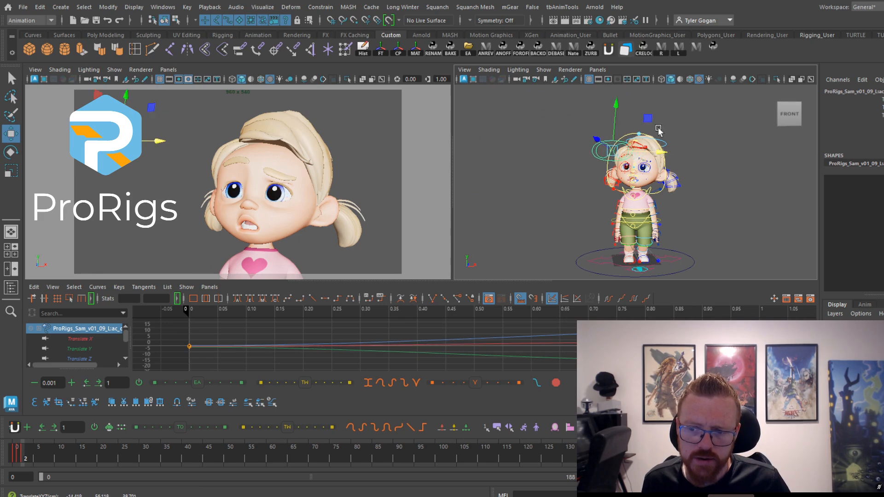
pyautogui.moveTo(615, 123); pyautogui.dragTo(615, 112)
pyautogui.keyDown('alt'); pyautogui.moveTo(647, 129); pyautogui.dragTo(725, 200, button='right'); pyautogui.keyUp('alt')
# Move the jaw control up slightly in the smiling pose at frame 0
pyautogui.press('space')
pyautogui.keyDown('alt'); pyautogui.moveTo(594, 212); pyautogui.dragTo(618, 227, button='right'); pyautogui.keyUp('alt')
pyautogui.keyDown('alt'); pyautogui.moveTo(618, 227); pyautogui.dragTo(616, 201, button='middle'); pyautogui.keyUp('alt')
pyautogui.click(16, 461)
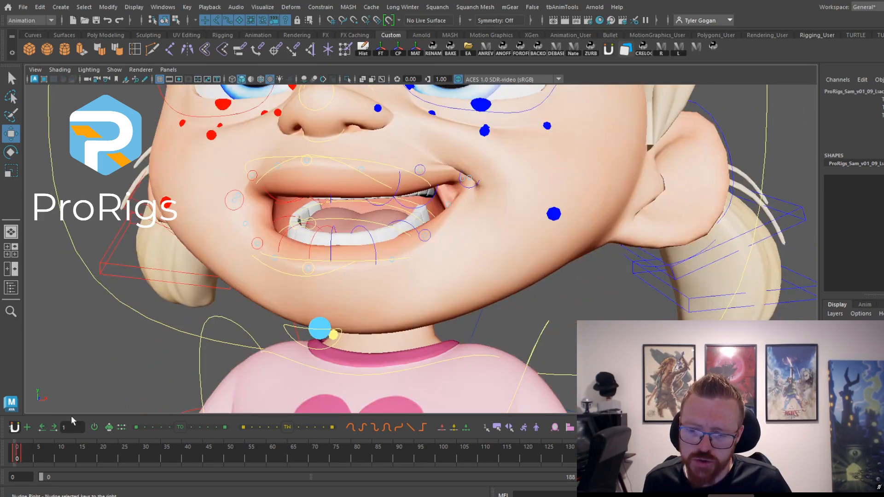
pyautogui.click(319, 326)
pyautogui.keyDown('alt'); pyautogui.moveTo(453, 248); pyautogui.dragTo(365, 256, button='right'); pyautogui.keyUp('alt')
pyautogui.keyDown('alt'); pyautogui.moveTo(362, 223); pyautogui.dragTo(371, 281, button='middle'); pyautogui.keyUp('alt')
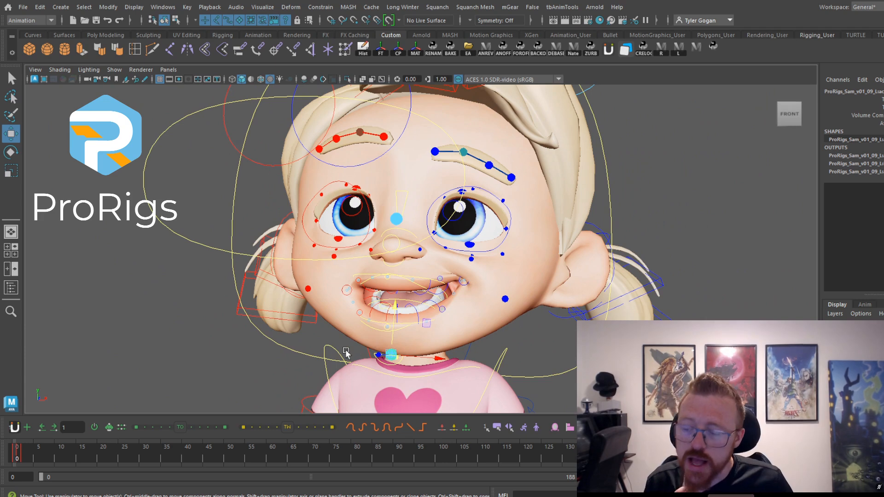
pyautogui.click(394, 308)
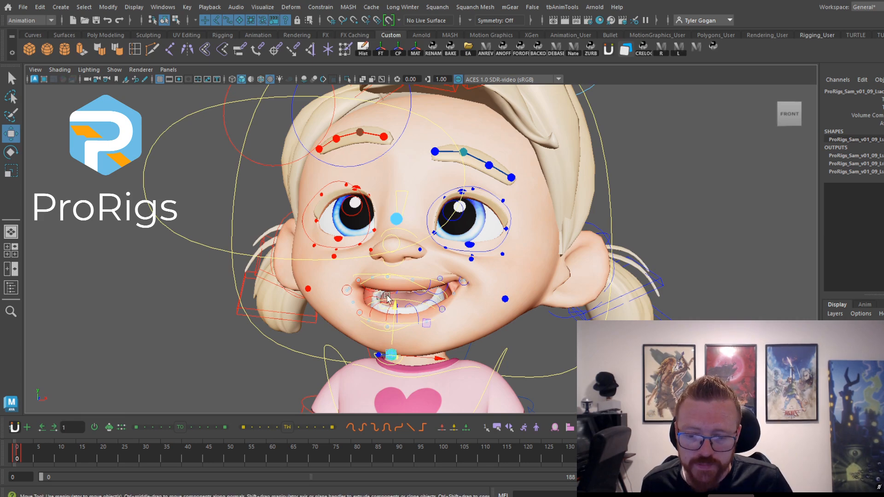
pyautogui.moveTo(387, 296); pyautogui.dragTo(388, 294, button='middle')
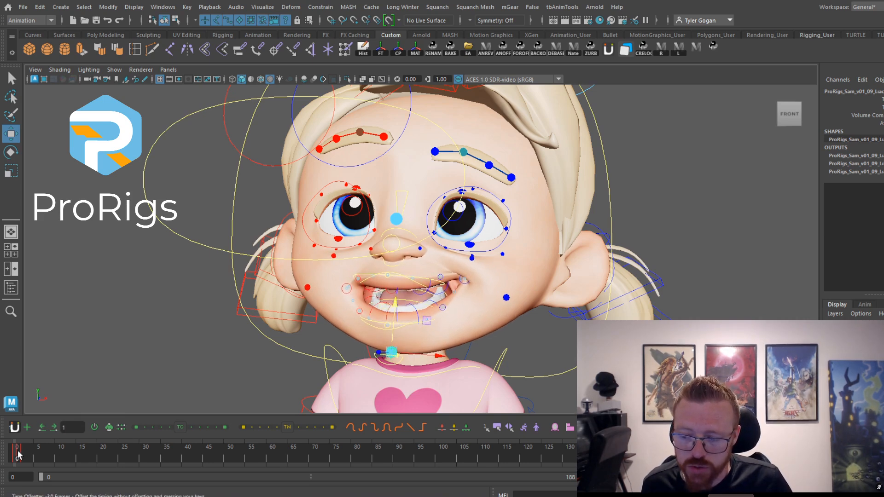
# Check the closed mouth at frame 1 and adjust the jaw control's height at frame 3
pyautogui.click(21, 455)
pyautogui.click(382, 381)
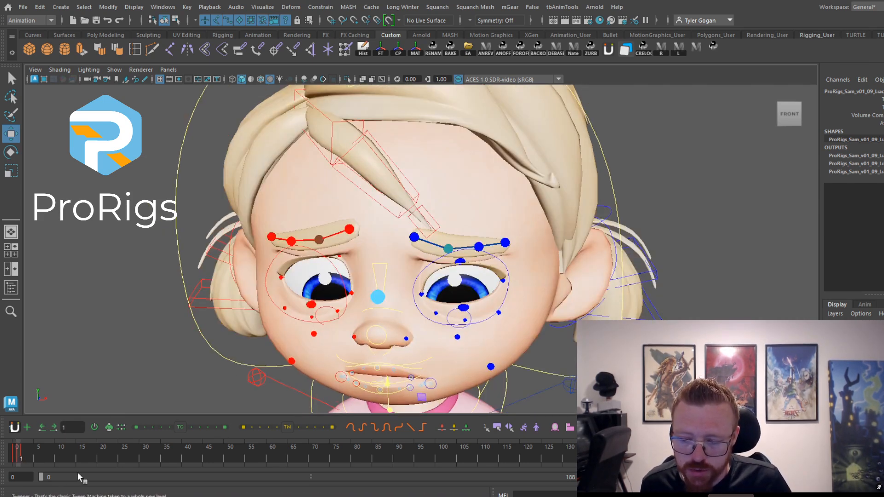
pyautogui.moveTo(20, 458); pyautogui.dragTo(27, 459)
pyautogui.moveTo(390, 334); pyautogui.dragTo(388, 348, button='middle')
pyautogui.moveTo(388, 348); pyautogui.dragTo(390, 344)
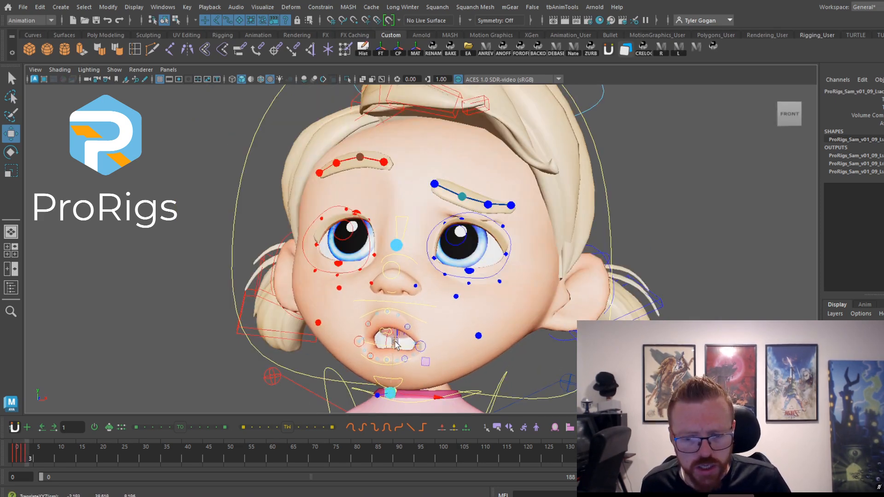
# Rotate the head control at frame 3 to tilt the head slightly, checking the pose in the camera view
pyautogui.press('space')
pyautogui.press('space')
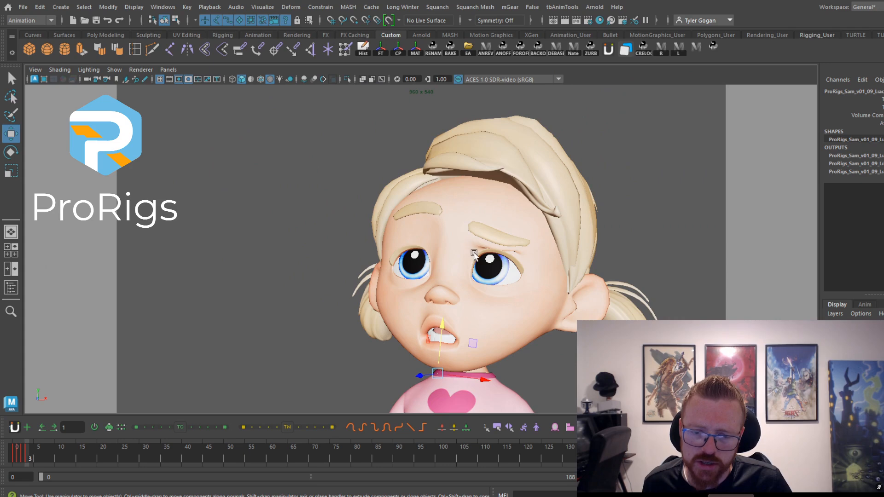
pyautogui.press('space')
pyautogui.press('space')
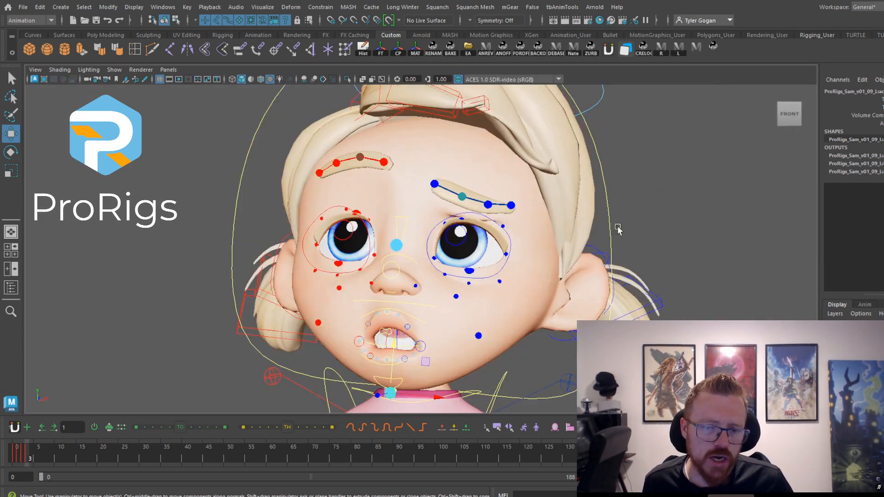
pyautogui.moveTo(600, 215); pyautogui.dragTo(599, 225)
pyautogui.press('e')
pyautogui.moveTo(445, 332); pyautogui.dragTo(449, 336)
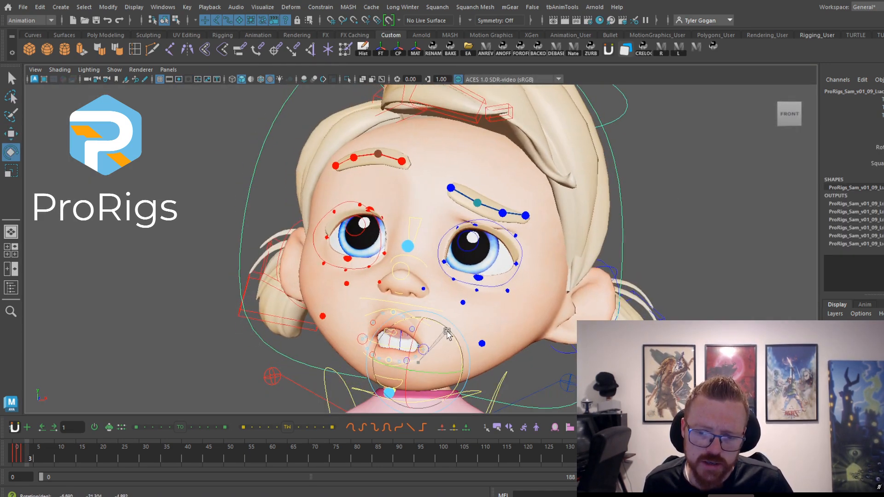
pyautogui.moveTo(431, 368); pyautogui.dragTo(407, 358)
pyautogui.press('space')
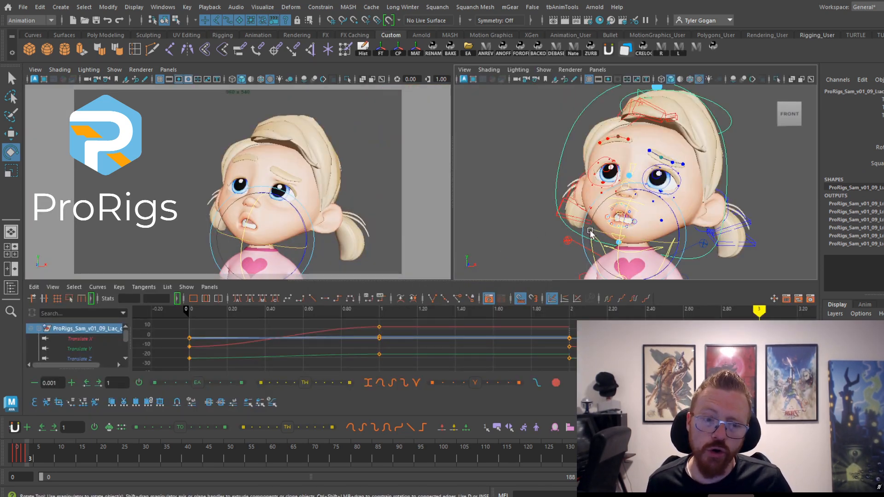
pyautogui.press('space')
# Lower the inner ends of both brows at frame 3, pulling the character's left one slightly inward toward the nose
pyautogui.scroll(-2, 525, 243)
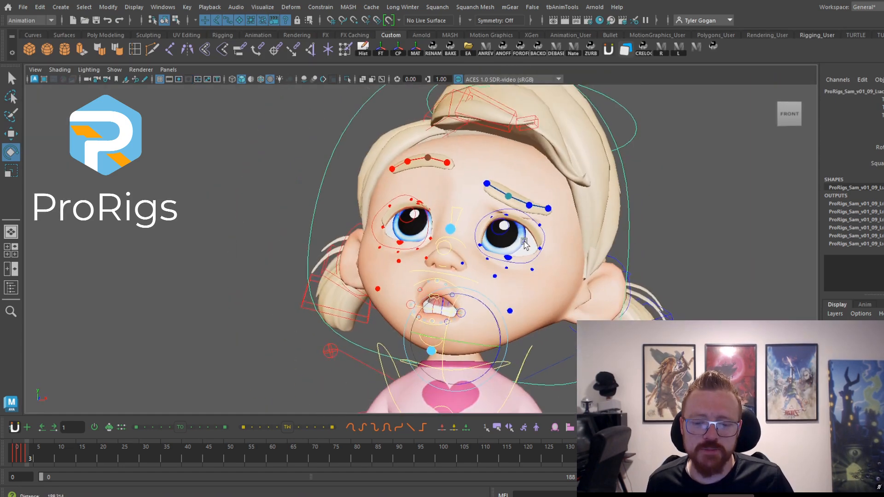
pyautogui.keyDown('alt'); pyautogui.moveTo(524, 244); pyautogui.dragTo(516, 213, button='middle'); pyautogui.keyUp('alt')
pyautogui.keyDown('alt'); pyautogui.moveTo(510, 215); pyautogui.dragTo(536, 259, button='right'); pyautogui.keyUp('alt')
pyautogui.keyDown('alt'); pyautogui.moveTo(536, 258); pyautogui.dragTo(646, 161, button='middle'); pyautogui.keyUp('alt')
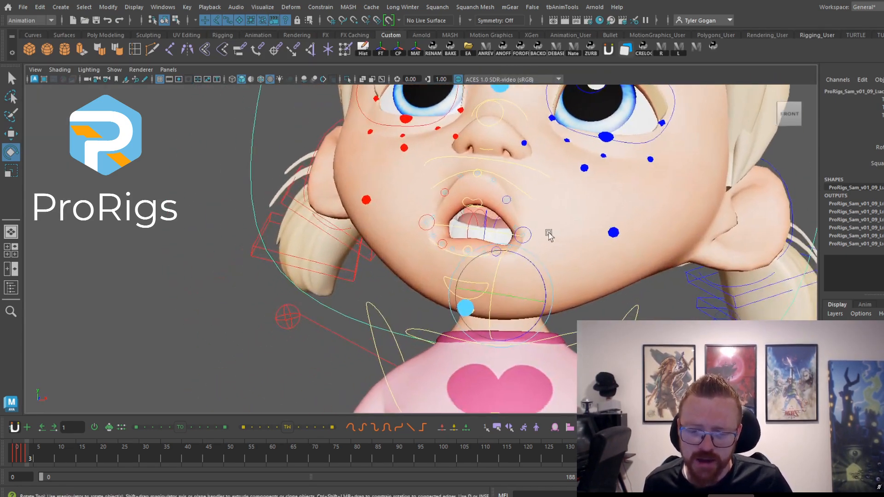
pyautogui.press('w')
pyautogui.keyDown('alt'); pyautogui.moveTo(562, 178); pyautogui.dragTo(522, 228, button='middle'); pyautogui.keyUp('alt')
pyautogui.moveTo(400, 123); pyautogui.dragTo(400, 176)
pyautogui.click(408, 133)
pyautogui.click(480, 170)
pyautogui.moveTo(480, 171); pyautogui.dragTo(465, 184)
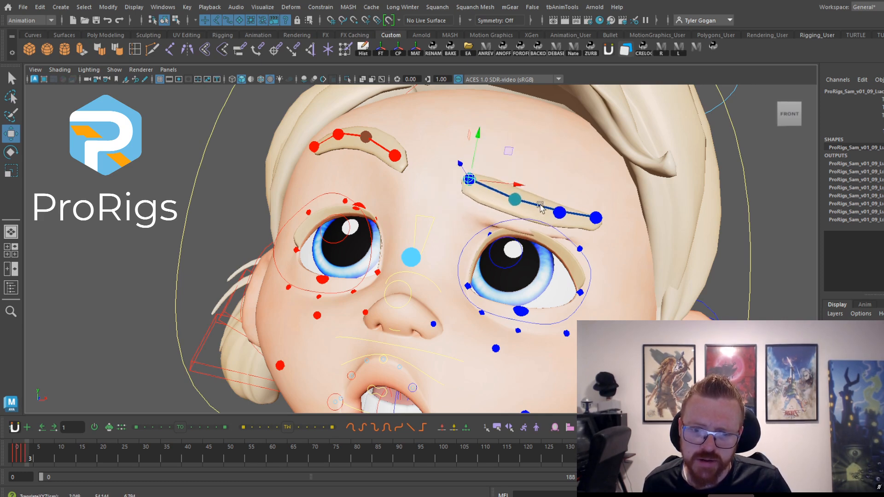
# Lower the character's whole left brow slightly at frame 3 using its main brow control
pyautogui.click(540, 206)
pyautogui.moveTo(552, 171); pyautogui.dragTo(524, 186)
pyautogui.click(520, 229)
pyautogui.moveTo(535, 237); pyautogui.dragTo(529, 236)
pyautogui.click(534, 201)
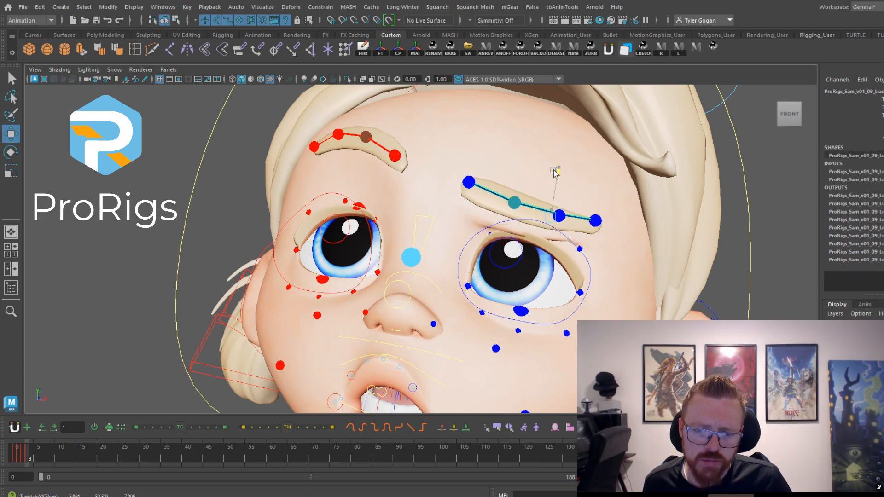
pyautogui.press('space')
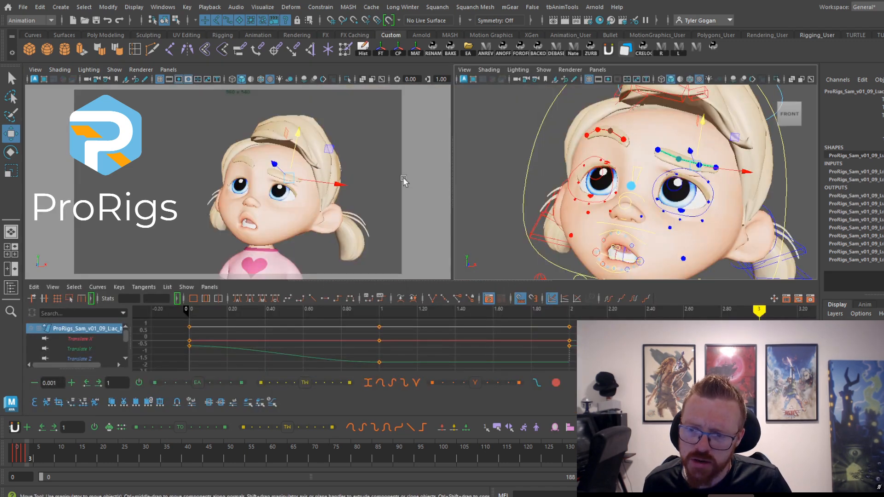
# Select the head control and view the pose at frame 4
pyautogui.press('a')
pyautogui.click(602, 172)
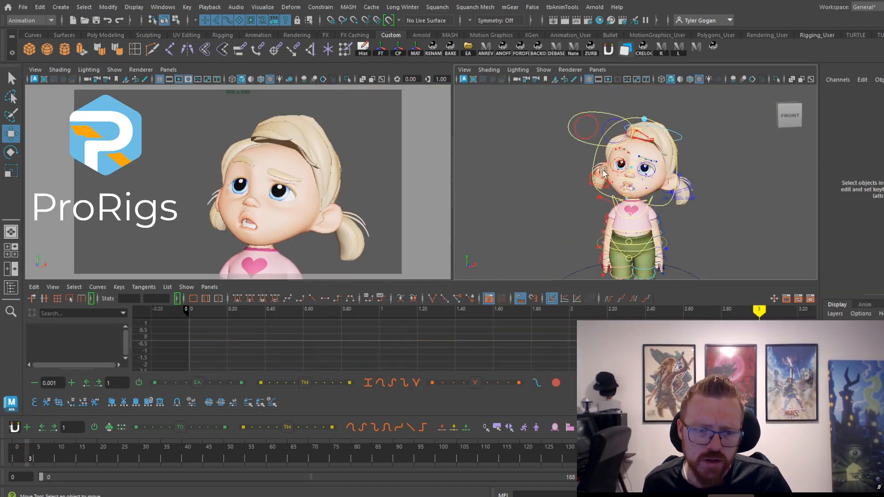
pyautogui.press('e')
pyautogui.click(599, 169)
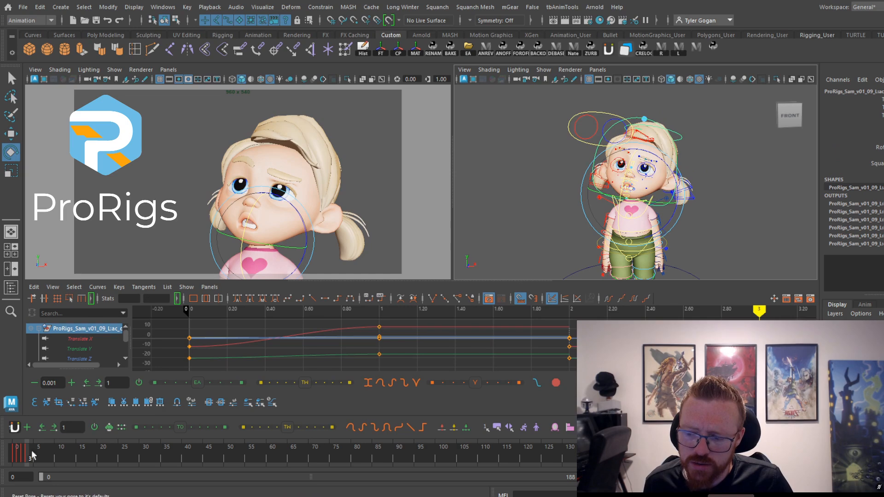
pyautogui.moveTo(32, 455); pyautogui.dragTo(34, 455)
pyautogui.press('space')
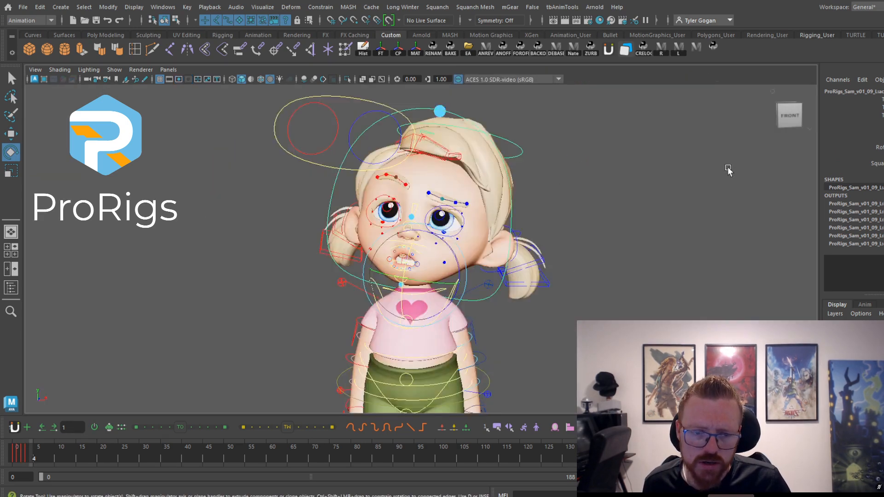
# Select all the character's controls and consolidate the worried pose's keys at frames 2 and 3 onto frame 2
pyautogui.scroll(-5, 728, 171)
pyautogui.scroll(-3, 630, 140)
pyautogui.moveTo(446, 119); pyautogui.dragTo(645, 333)
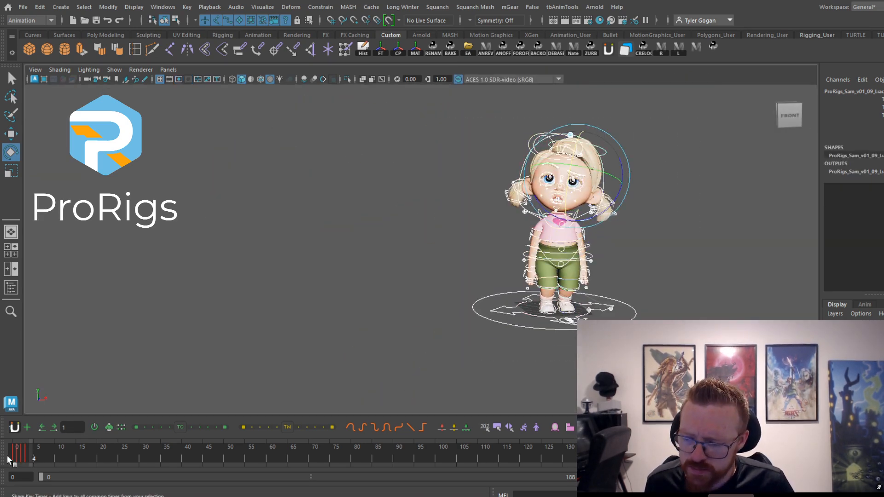
pyautogui.scroll(-1, 194, 335)
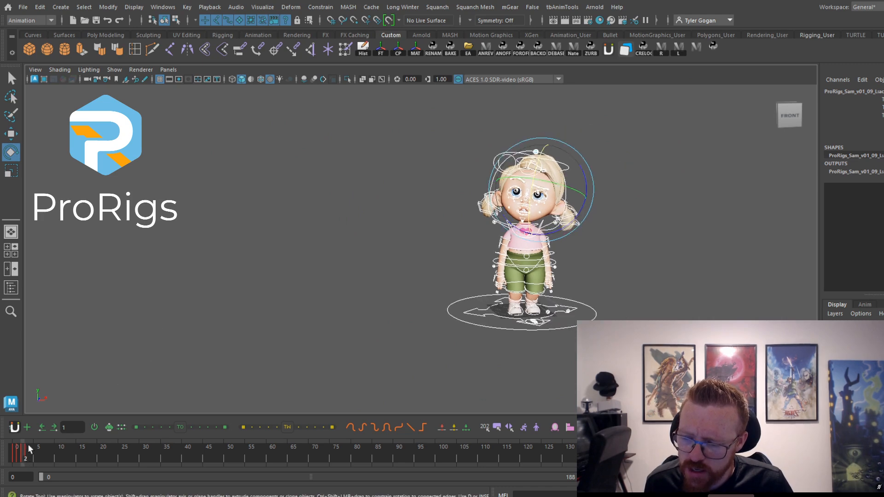
pyautogui.click(24, 452)
pyautogui.scroll(1, 394, 239)
pyautogui.keyDown('alt'); pyautogui.moveTo(394, 239); pyautogui.dragTo(426, 253, button='right'); pyautogui.keyUp('alt')
pyautogui.keyDown('alt'); pyautogui.moveTo(426, 253); pyautogui.dragTo(286, 295, button='middle'); pyautogui.keyUp('alt')
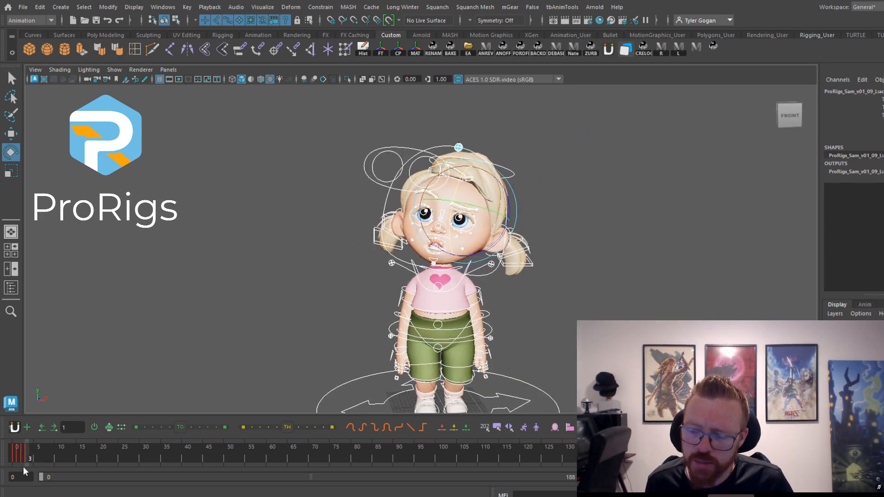
pyautogui.click(23, 454)
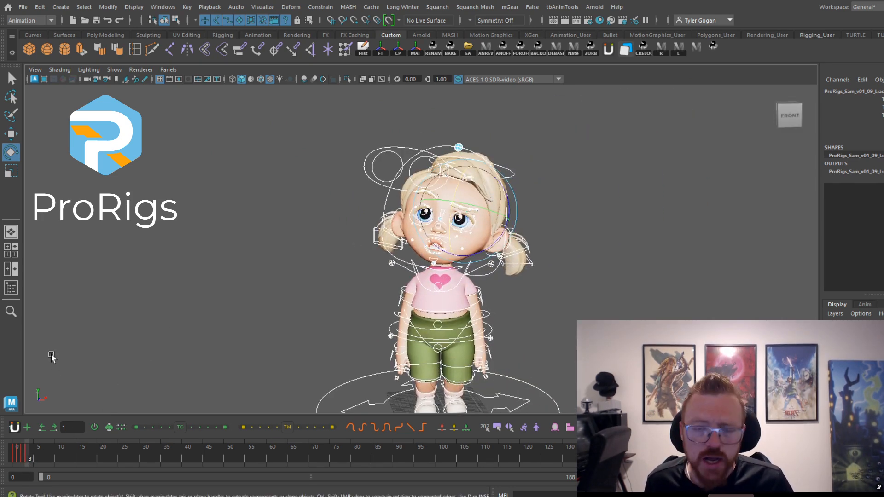
pyautogui.click(23, 452)
pyautogui.click(23, 451)
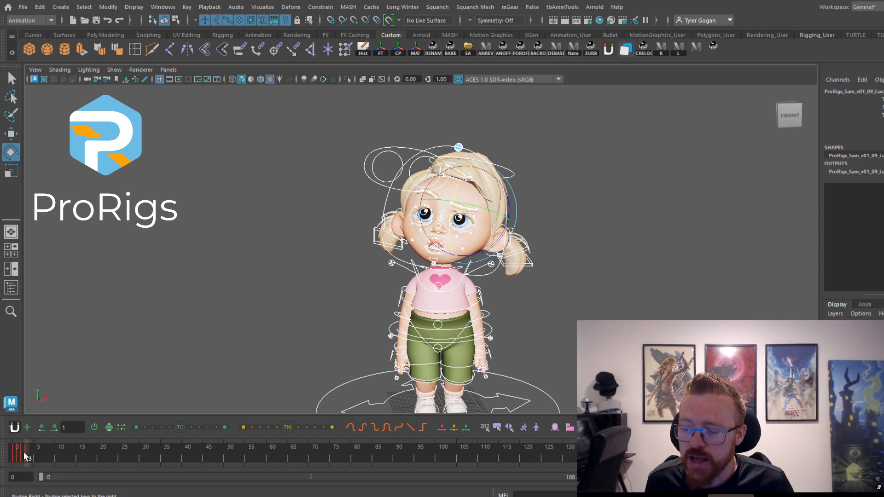
pyautogui.moveTo(24, 461); pyautogui.dragTo(28, 458)
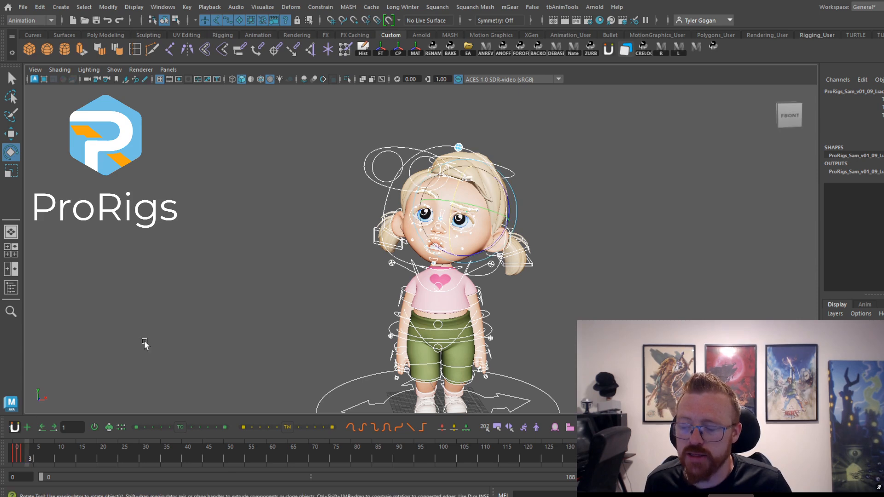
# Raise both cheek controls together at frame 2 to push up the lower eyelids, checking the result through the camera
pyautogui.press('space')
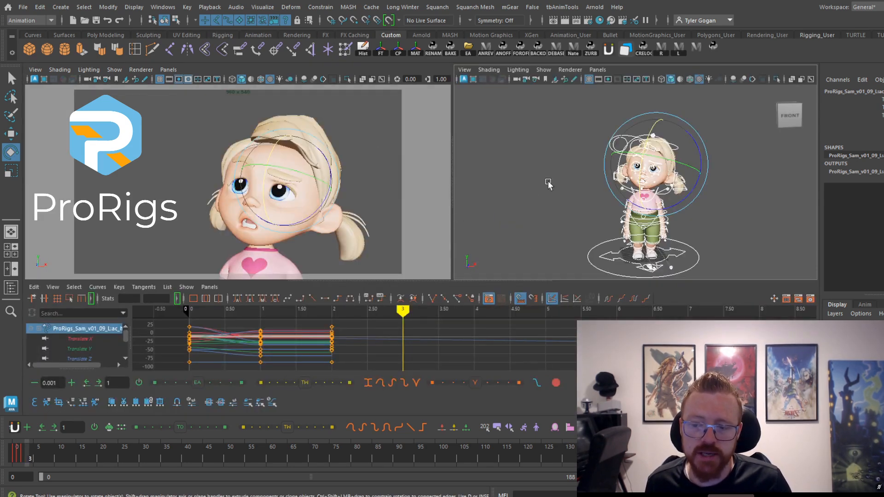
pyautogui.press('space')
pyautogui.scroll(6, 552, 208)
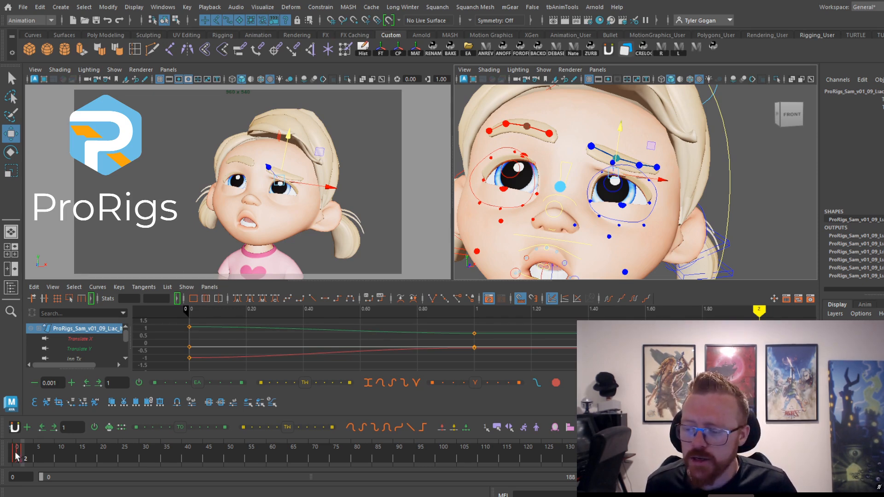
pyautogui.moveTo(15, 452); pyautogui.dragTo(22, 450)
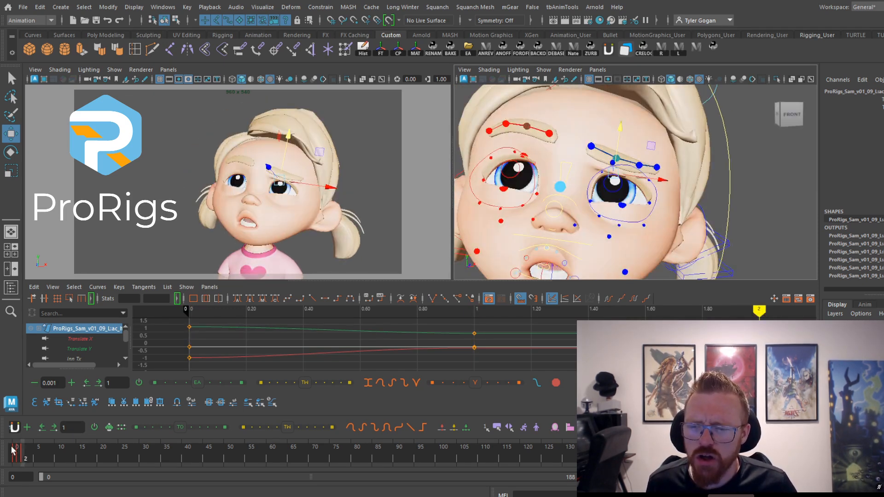
pyautogui.press('space')
pyautogui.scroll(-2, 458, 304)
pyautogui.click(455, 305)
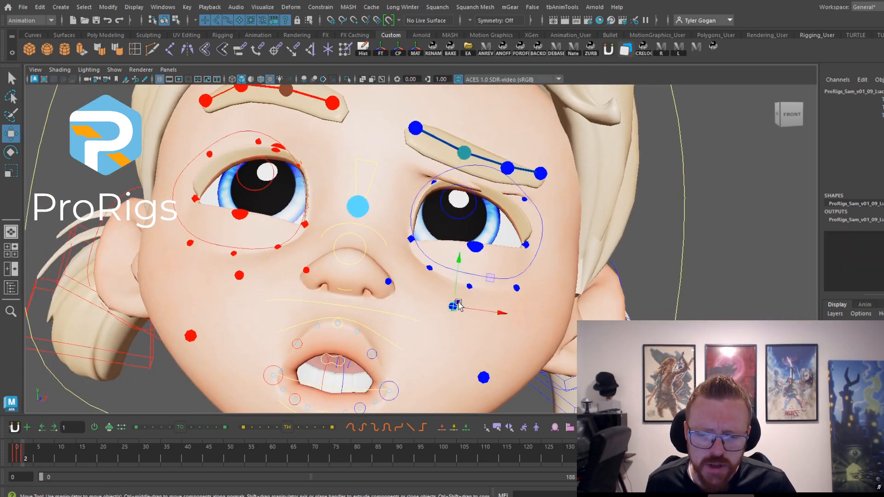
pyautogui.keyDown('shift'); pyautogui.click(238, 279); pyautogui.keyUp('shift')
pyautogui.moveTo(247, 230); pyautogui.dragTo(296, 134)
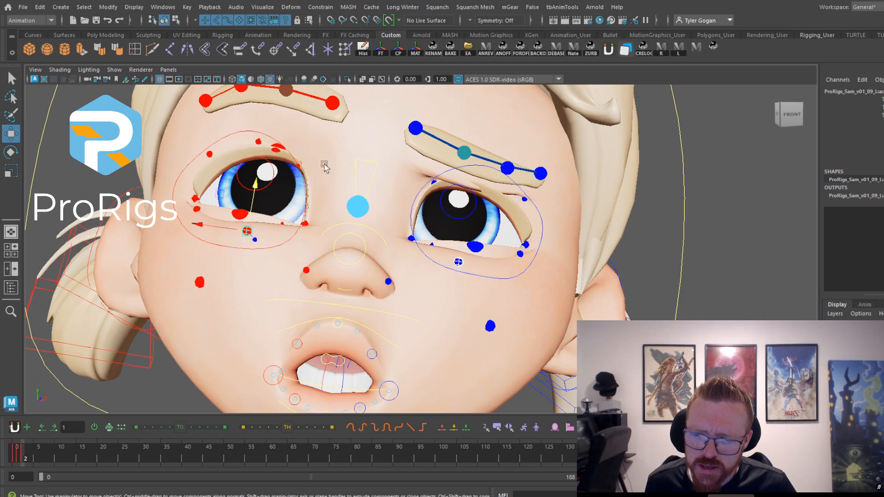
pyautogui.press('space')
pyautogui.press('space')
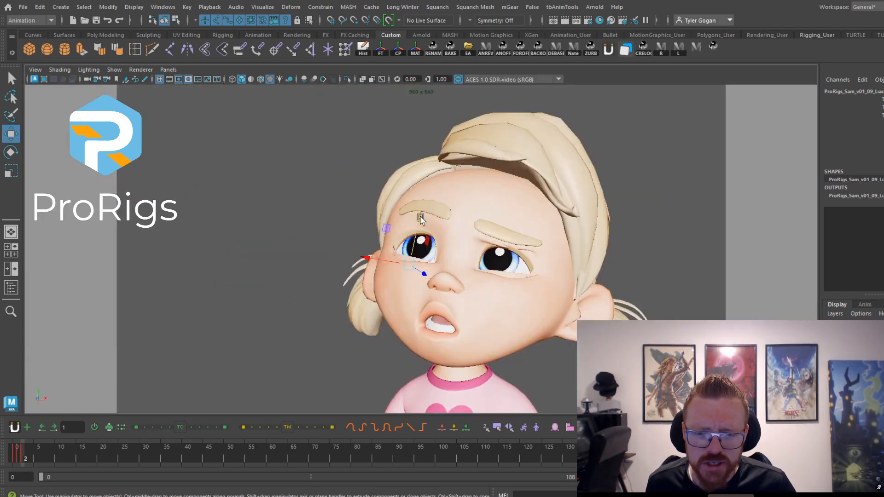
pyautogui.click(420, 218)
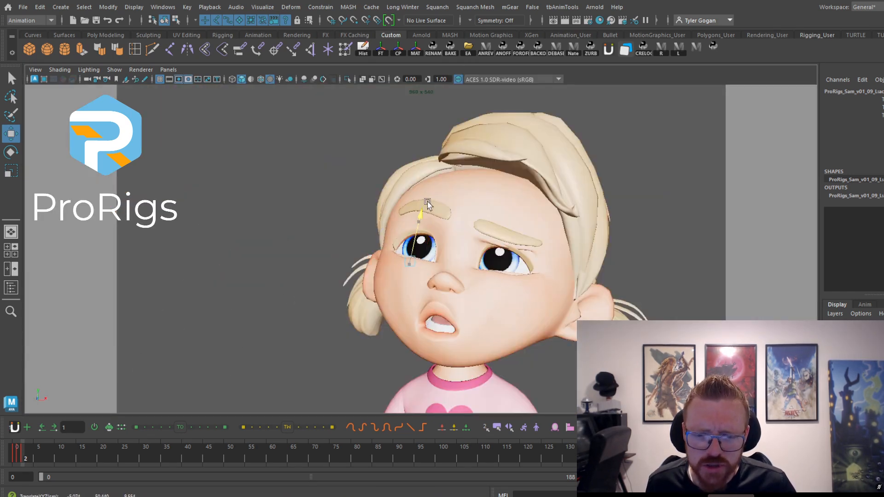
# Raise both cheek controls in the sad pose at frame 1 and lower them slightly at frame 2
pyautogui.click(17, 458)
pyautogui.moveTo(375, 284); pyautogui.dragTo(391, 211)
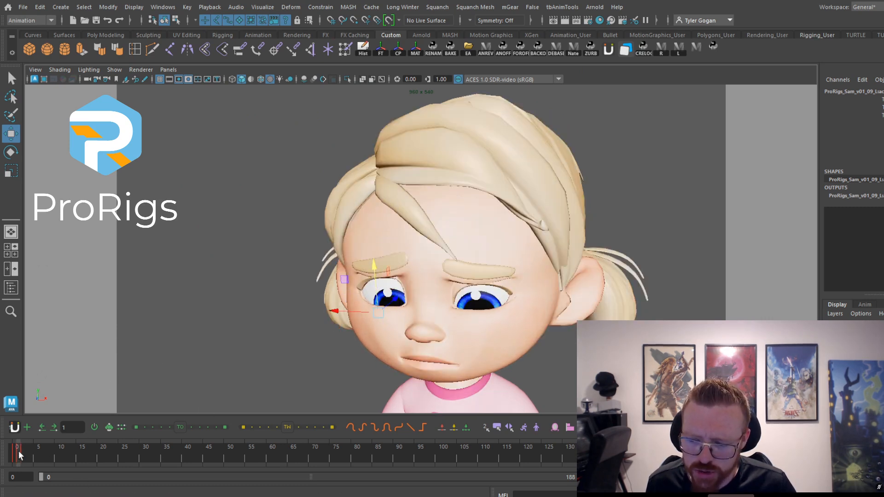
pyautogui.moveTo(18, 451); pyautogui.dragTo(21, 451)
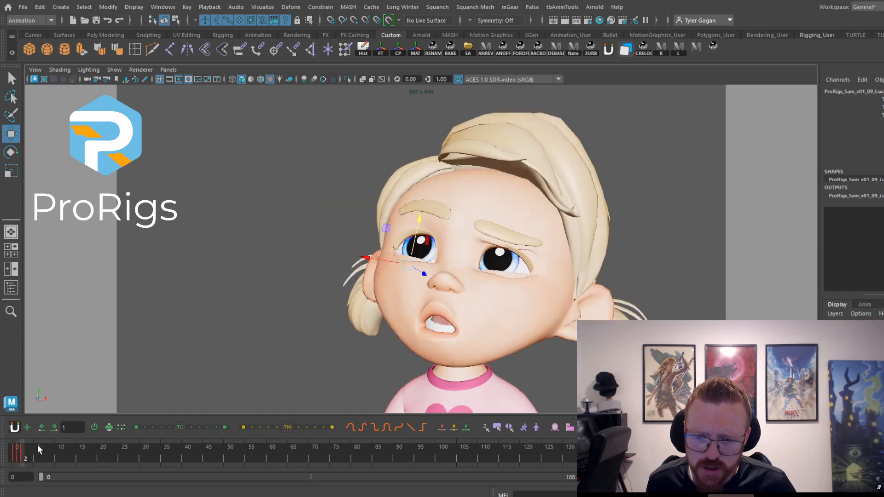
pyautogui.moveTo(421, 221); pyautogui.dragTo(420, 229)
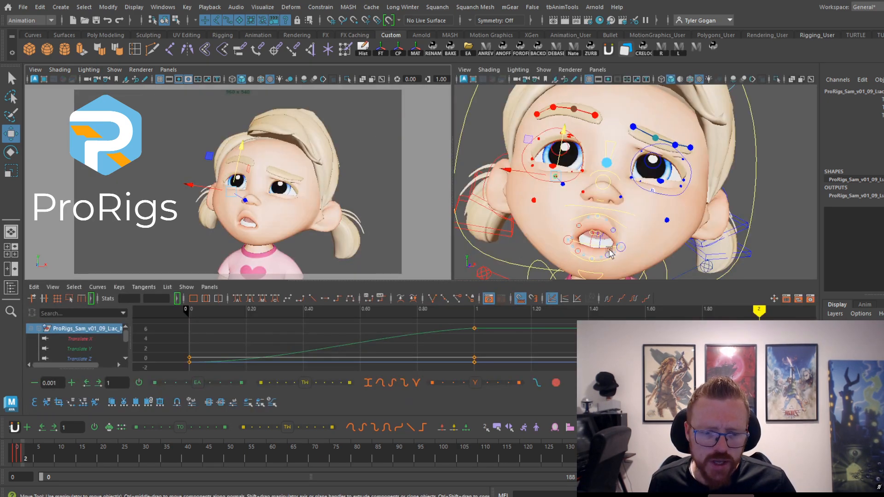
# Nudge the jaw control at frame 2 and fine-tune the height of the control between the eyes
pyautogui.keyDown('alt'); pyautogui.moveTo(608, 249); pyautogui.dragTo(598, 191, button='middle'); pyautogui.keyUp('alt')
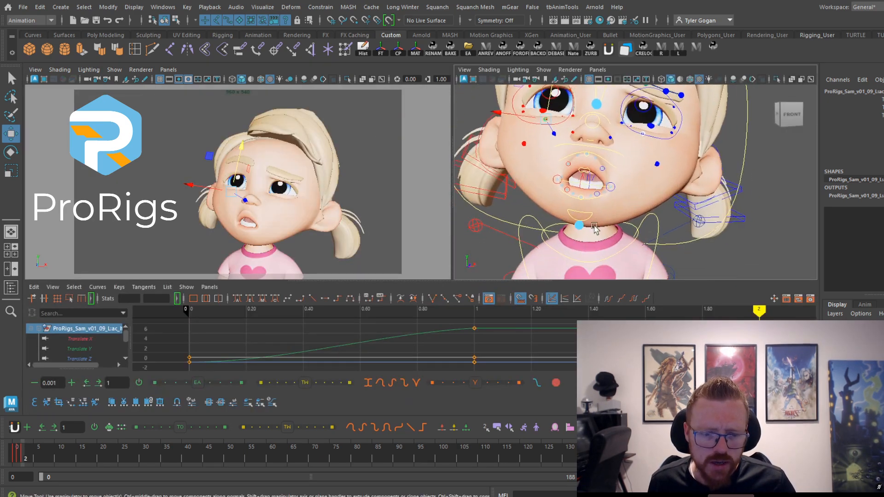
pyautogui.click(578, 225)
pyautogui.moveTo(588, 180); pyautogui.dragTo(588, 181)
pyautogui.keyDown('alt'); pyautogui.moveTo(607, 107); pyautogui.dragTo(548, 173, button='middle'); pyautogui.keyUp('alt')
pyautogui.click(535, 173)
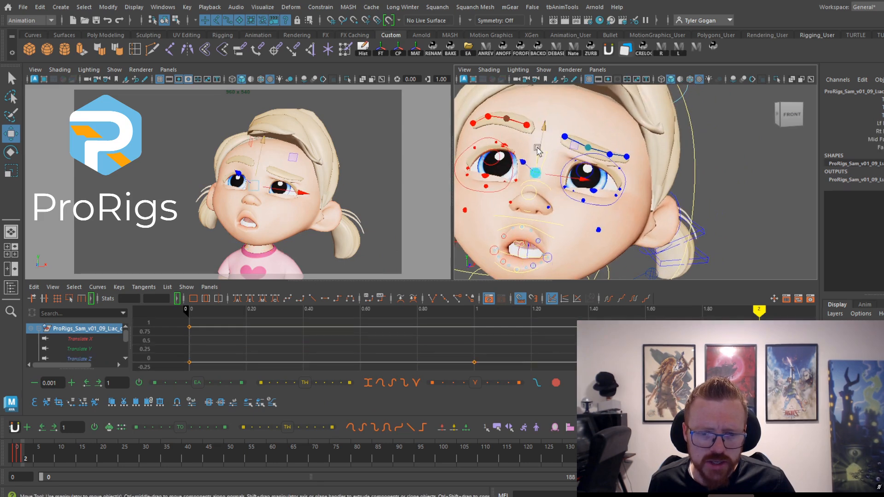
pyautogui.moveTo(545, 126); pyautogui.dragTo(529, 162)
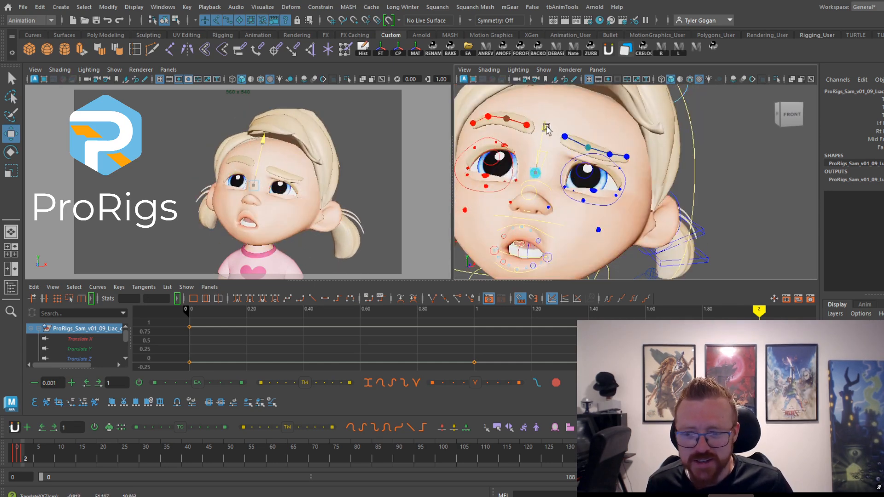
pyautogui.moveTo(546, 126); pyautogui.dragTo(549, 128)
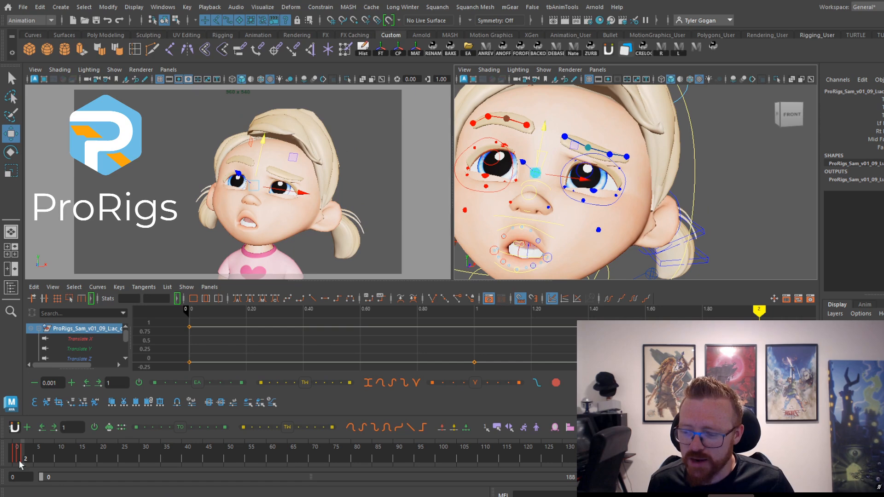
# Select all the character's controls and copy the sad pose from frame 1 onto a new key at frame 3
pyautogui.moveTo(19, 464); pyautogui.dragTo(23, 457)
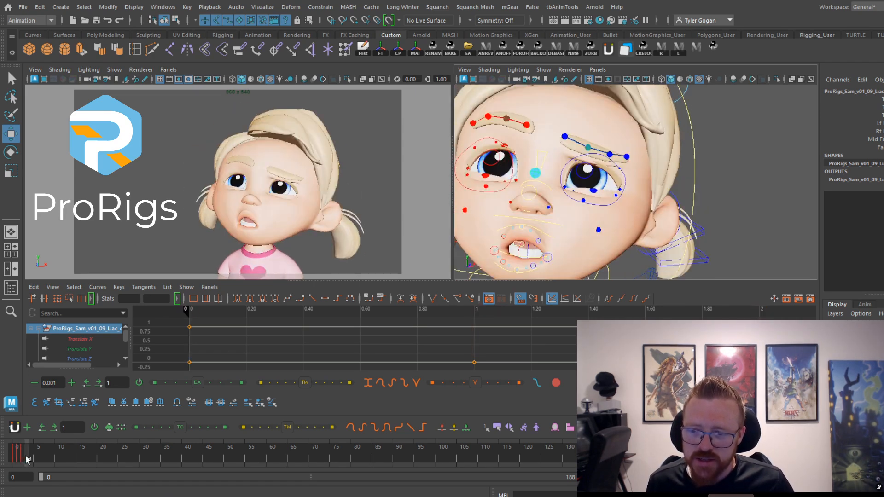
pyautogui.press('space')
pyautogui.keyDown('alt'); pyautogui.moveTo(672, 213); pyautogui.dragTo(389, 229, button='right'); pyautogui.keyUp('alt')
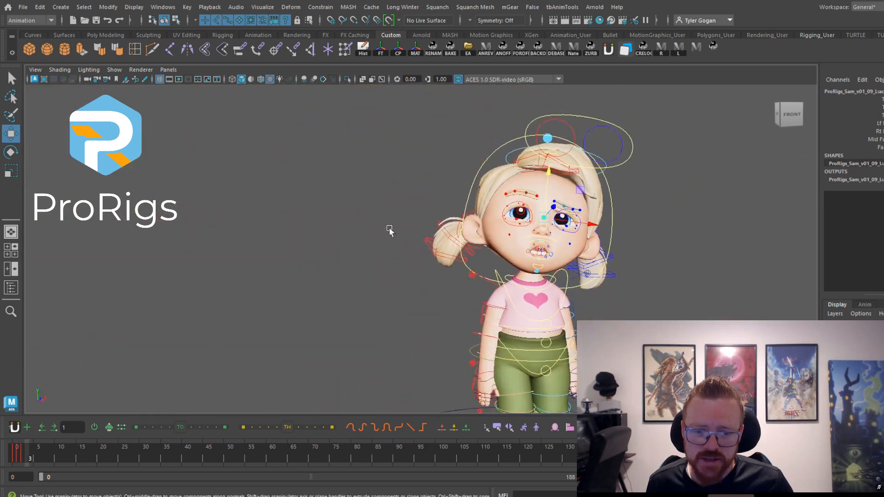
pyautogui.keyDown('alt'); pyautogui.moveTo(594, 212); pyautogui.dragTo(500, 208, button='right'); pyautogui.keyUp('alt')
pyautogui.moveTo(349, 148); pyautogui.dragTo(454, 280)
pyautogui.keyDown('alt'); pyautogui.moveTo(415, 282); pyautogui.dragTo(470, 283, button='right'); pyautogui.keyUp('alt')
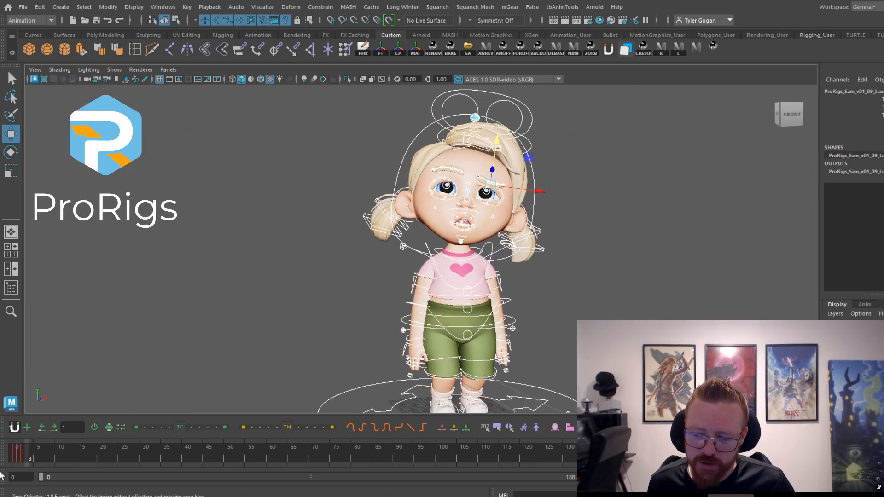
pyautogui.click(19, 457)
pyautogui.moveTo(19, 457); pyautogui.dragTo(27, 456)
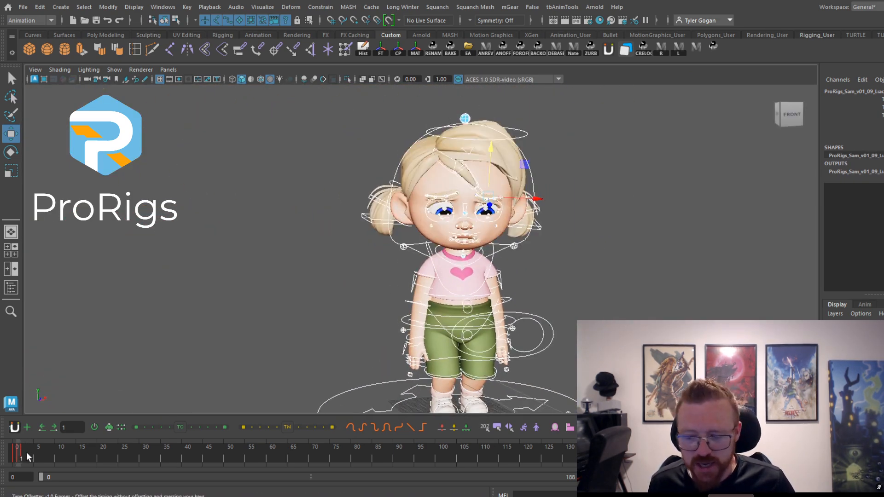
pyautogui.click(20, 458)
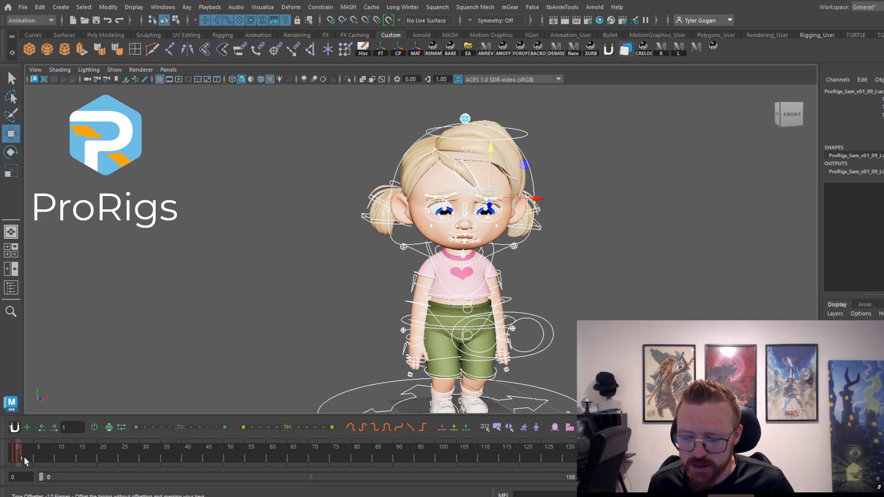
pyautogui.moveTo(19, 458); pyautogui.dragTo(27, 458, button='middle')
pyautogui.press('s')
# Lower both inner eyebrow controls together at frame 3 to turn the sad brows into a frown
pyautogui.keyDown('alt'); pyautogui.moveTo(360, 239); pyautogui.dragTo(609, 172, button='right'); pyautogui.keyUp('alt')
pyautogui.keyDown('alt'); pyautogui.moveTo(609, 173); pyautogui.dragTo(576, 175, button='middle'); pyautogui.keyUp('alt')
pyautogui.moveTo(577, 175)
pyautogui.keyDown('alt'); pyautogui.mouseDown(button='right')
pyautogui.moveTo(559, 183)
pyautogui.moveTo(535, 175)
pyautogui.moveTo(567, 173)
pyautogui.mouseUp(button='right'); pyautogui.keyUp('alt')
pyautogui.click(448, 158)
pyautogui.keyDown('alt'); pyautogui.moveTo(567, 173); pyautogui.dragTo(554, 208, button='middle'); pyautogui.keyUp('alt')
pyautogui.click(492, 241)
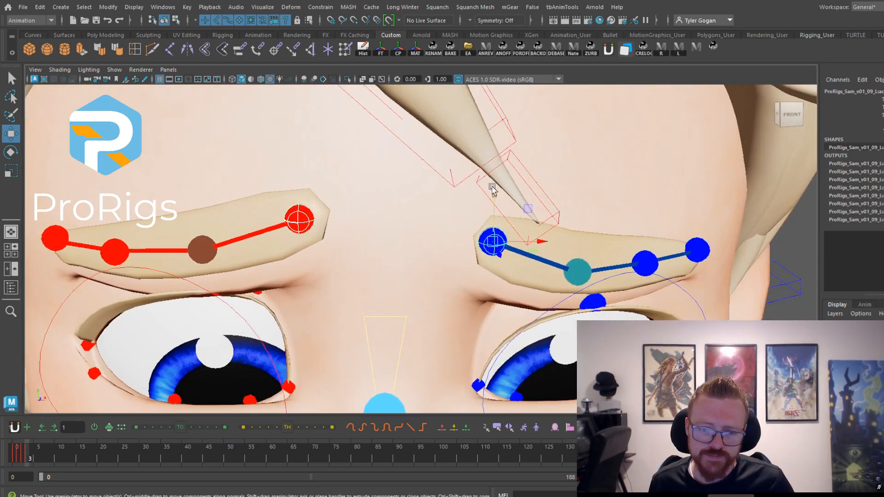
pyautogui.moveTo(494, 196); pyautogui.dragTo(336, 286)
# Try to arch the character's right eyebrow by raising its middle and outer controls
pyautogui.click(205, 282)
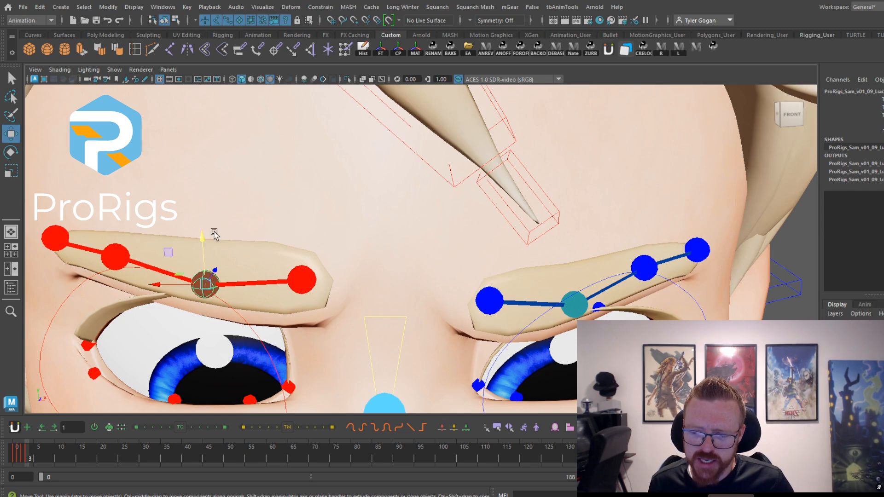
pyautogui.moveTo(176, 249); pyautogui.dragTo(239, 152, button='middle')
pyautogui.click(111, 250)
pyautogui.moveTo(112, 249); pyautogui.dragTo(115, 210, button='middle')
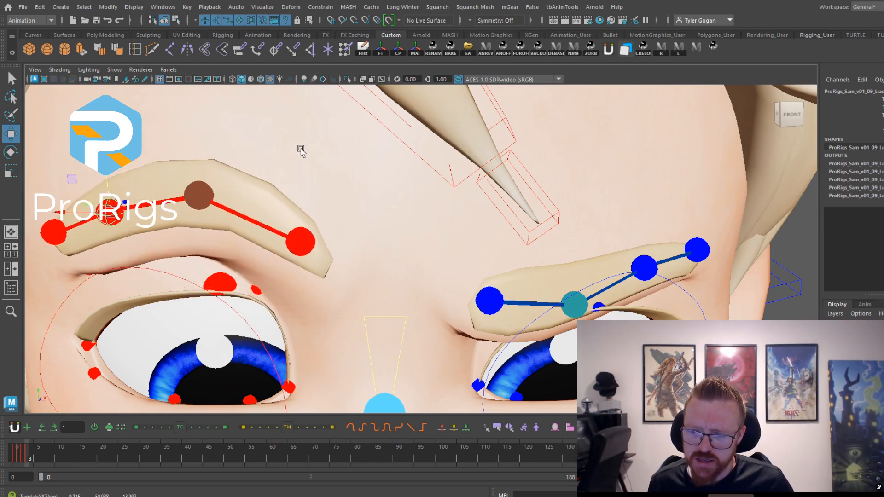
pyautogui.scroll(-3, 300, 154)
pyautogui.hotkey('ctrl', 'z')
pyautogui.hotkey('ctrl', 'z')
pyautogui.hotkey('ctrl', 'z')
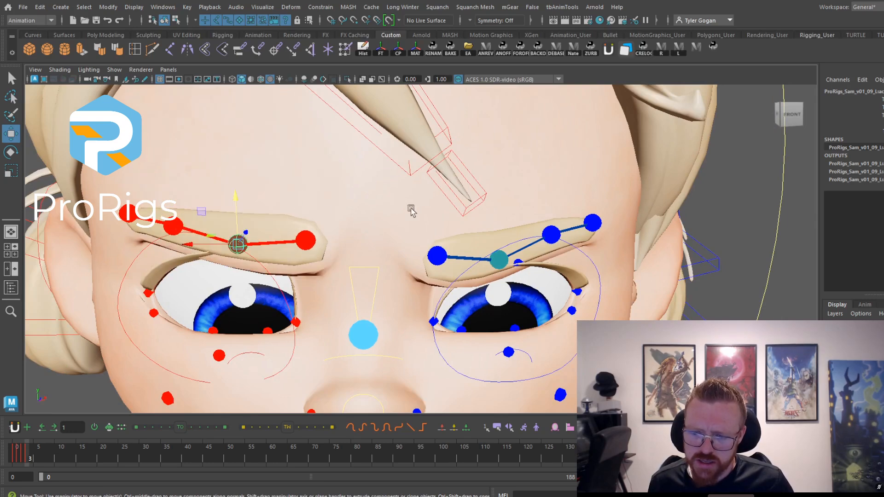
# Raise the eye aim control at frame 3 so the character glares up toward the camera
pyautogui.scroll(-10, 411, 209)
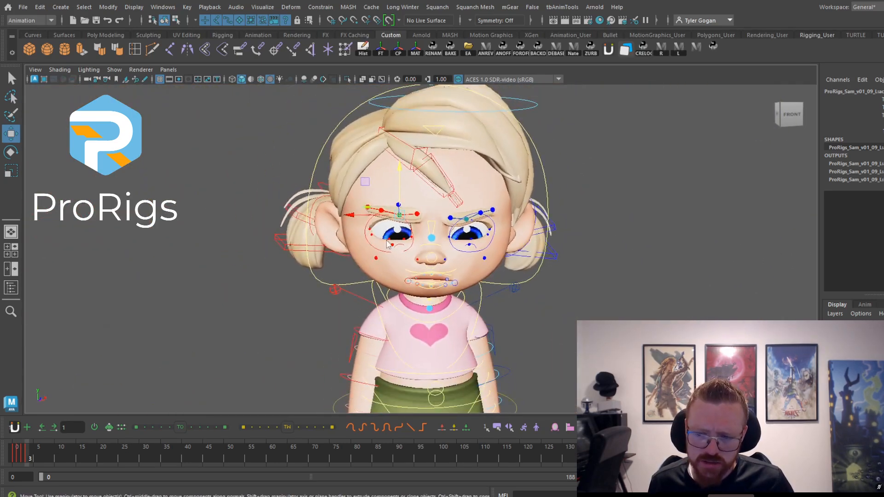
pyautogui.press('space')
pyautogui.keyDown('alt'); pyautogui.moveTo(609, 200); pyautogui.dragTo(644, 197, button='right'); pyautogui.keyUp('alt')
pyautogui.keyDown('alt'); pyautogui.moveTo(646, 195); pyautogui.dragTo(593, 222, button='middle'); pyautogui.keyUp('alt')
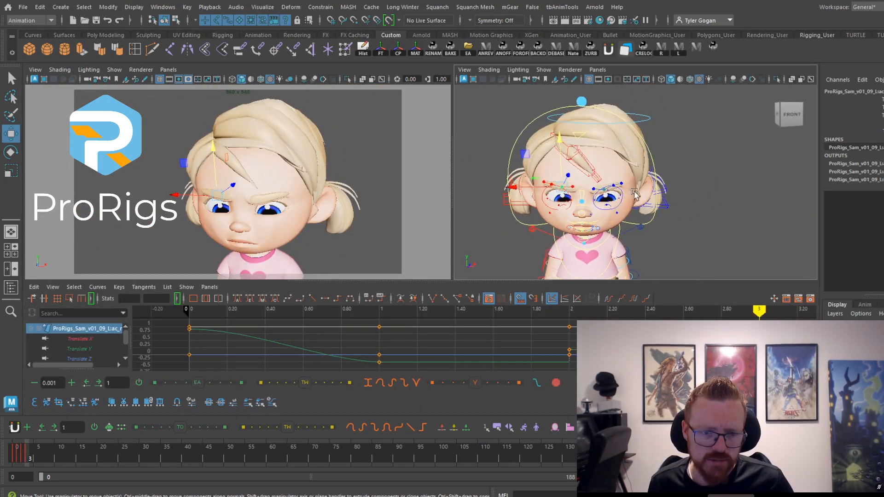
pyautogui.keyDown('alt'); pyautogui.moveTo(633, 207); pyautogui.dragTo(607, 196); pyautogui.keyUp('alt')
pyautogui.keyDown('alt'); pyautogui.moveTo(617, 193); pyautogui.dragTo(573, 178, button='right'); pyautogui.keyUp('alt')
pyautogui.keyDown('alt'); pyautogui.moveTo(573, 178); pyautogui.dragTo(577, 180, button='middle'); pyautogui.keyUp('alt')
pyautogui.click(556, 237)
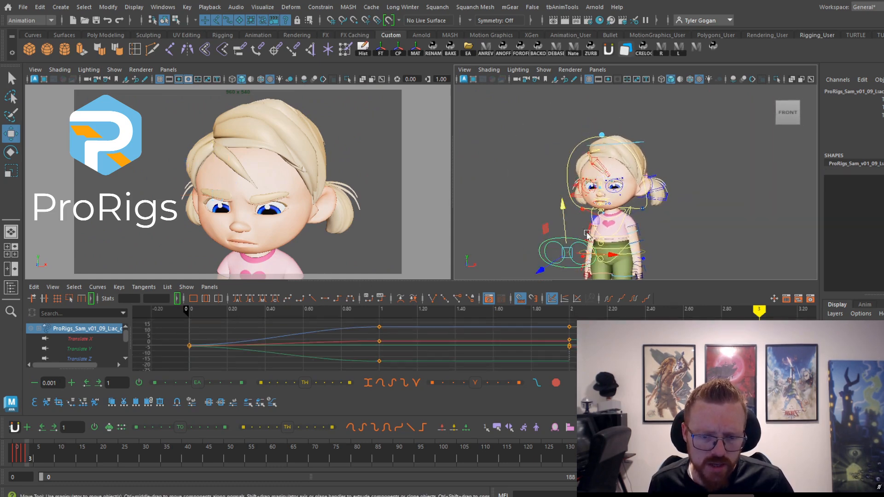
pyautogui.moveTo(563, 205); pyautogui.dragTo(575, 130)
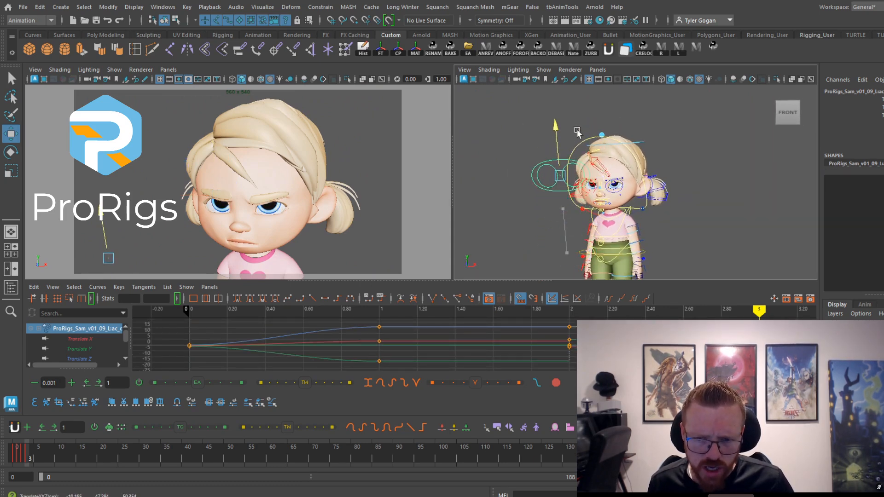
pyautogui.moveTo(560, 183)
pyautogui.mouseDown()
pyautogui.moveTo(551, 213)
pyautogui.moveTo(566, 195)
pyautogui.moveTo(547, 194)
pyautogui.moveTo(554, 185)
pyautogui.mouseUp()
# Rotate the head control slightly to refine the tilt of the angry pose
pyautogui.keyDown('alt'); pyautogui.moveTo(554, 185); pyautogui.dragTo(578, 189, button='right'); pyautogui.keyUp('alt')
pyautogui.keyDown('alt'); pyautogui.moveTo(541, 216); pyautogui.dragTo(620, 171, button='right'); pyautogui.keyUp('alt')
pyautogui.click(591, 105)
pyautogui.press('e')
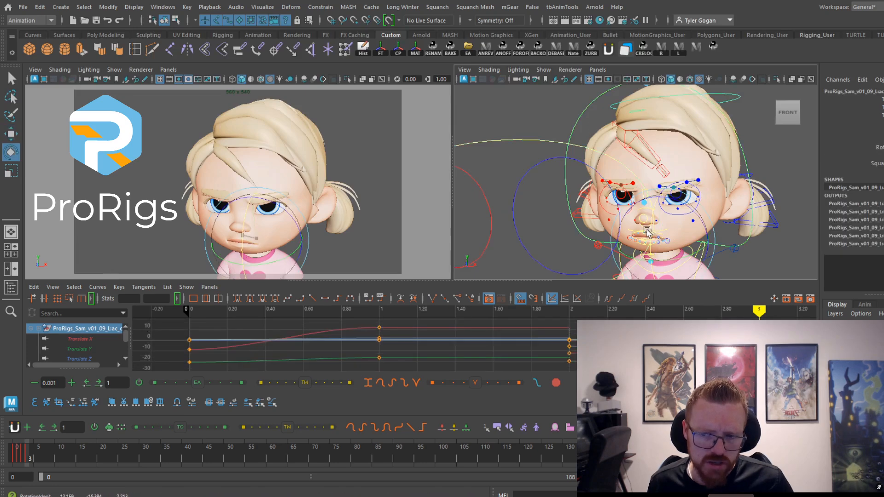
pyautogui.moveTo(647, 225); pyautogui.dragTo(648, 232)
pyautogui.keyDown('alt'); pyautogui.moveTo(713, 274); pyautogui.dragTo(683, 239, button='middle'); pyautogui.keyUp('alt')
# Select both shoulder controls and rotate them together to adjust the shoulders at frame 3
pyautogui.press('w')
pyautogui.keyDown('alt'); pyautogui.moveTo(681, 226); pyautogui.dragTo(663, 193); pyautogui.keyUp('alt')
pyautogui.click(574, 223)
pyautogui.keyDown('shift'); pyautogui.click(712, 216); pyautogui.keyUp('shift')
pyautogui.press('e')
# Adjust the middle control of the character's left eyebrow and lower both inner eyebrow controls slightly
pyautogui.keyDown('alt'); pyautogui.moveTo(639, 243); pyautogui.dragTo(681, 221, button='right'); pyautogui.keyUp('alt')
pyautogui.keyDown('alt'); pyautogui.moveTo(644, 115); pyautogui.dragTo(672, 276, button='middle'); pyautogui.keyUp('alt')
pyautogui.keyDown('alt'); pyautogui.moveTo(656, 193); pyautogui.dragTo(671, 193); pyautogui.keyUp('alt')
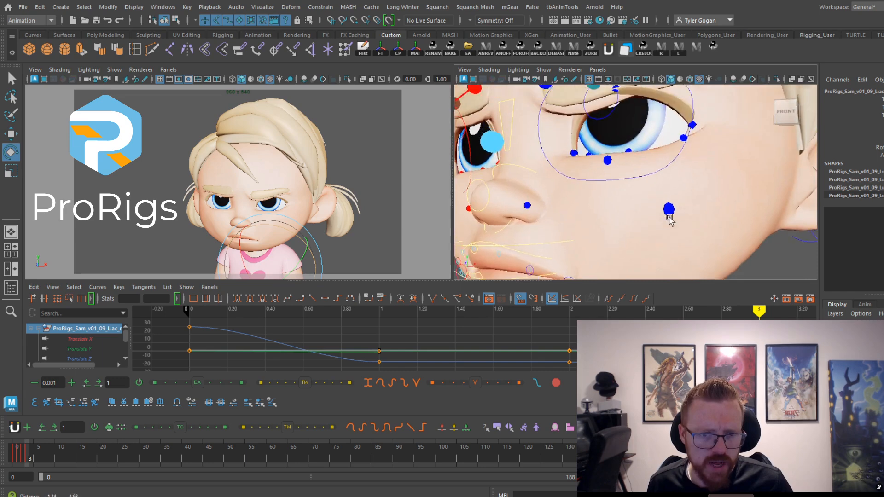
pyautogui.press('w')
pyautogui.click(633, 169)
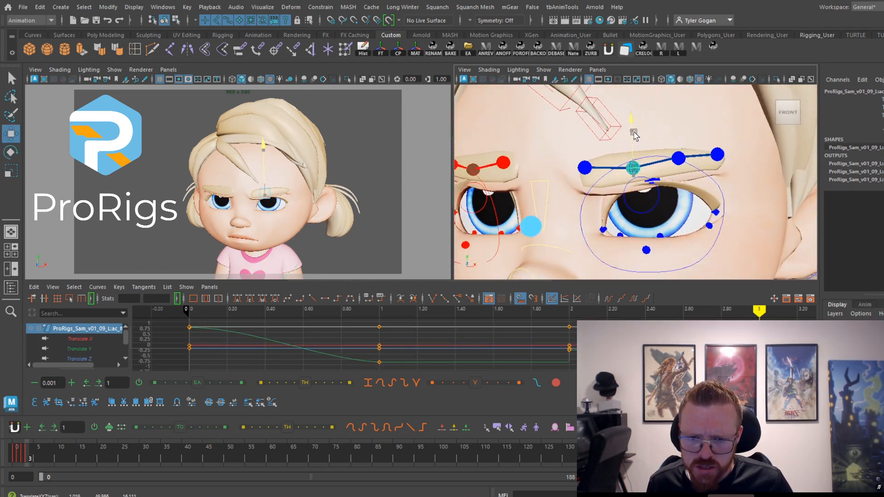
pyautogui.click(500, 164)
pyautogui.keyDown('shift'); pyautogui.click(584, 168); pyautogui.keyUp('shift')
pyautogui.moveTo(582, 128)
pyautogui.mouseDown()
pyautogui.moveTo(578, 143)
pyautogui.moveTo(579, 135)
pyautogui.mouseUp()
pyautogui.keyDown('alt'); pyautogui.moveTo(662, 181); pyautogui.dragTo(584, 84); pyautogui.keyUp('alt')
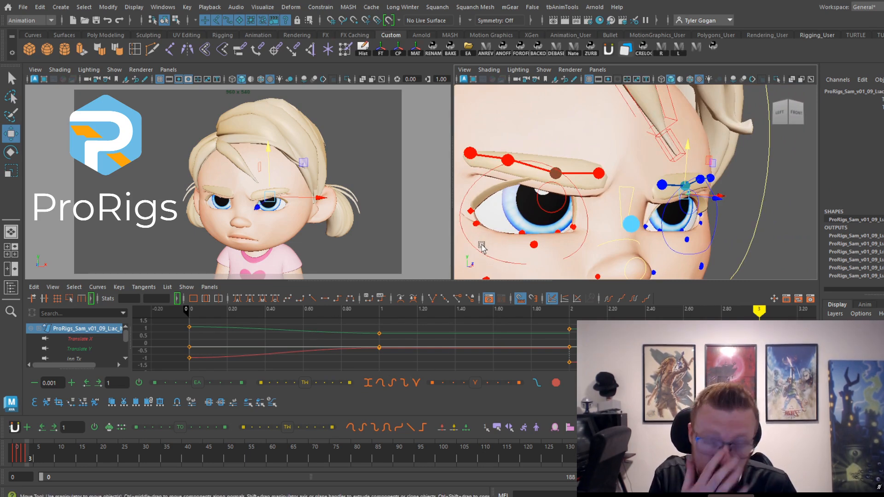
# Use X-ray shading to pick the upper eyelid controls hidden behind the brows, and lower both lids slightly
pyautogui.press('space')
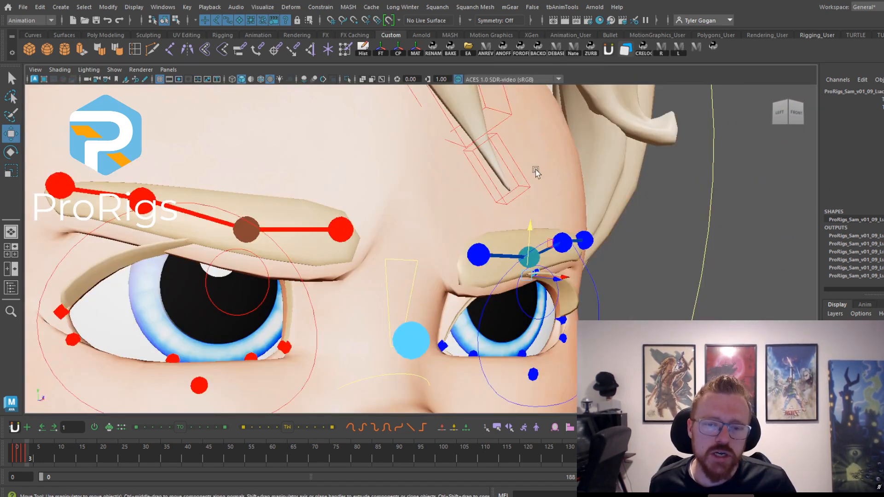
pyautogui.click(363, 80)
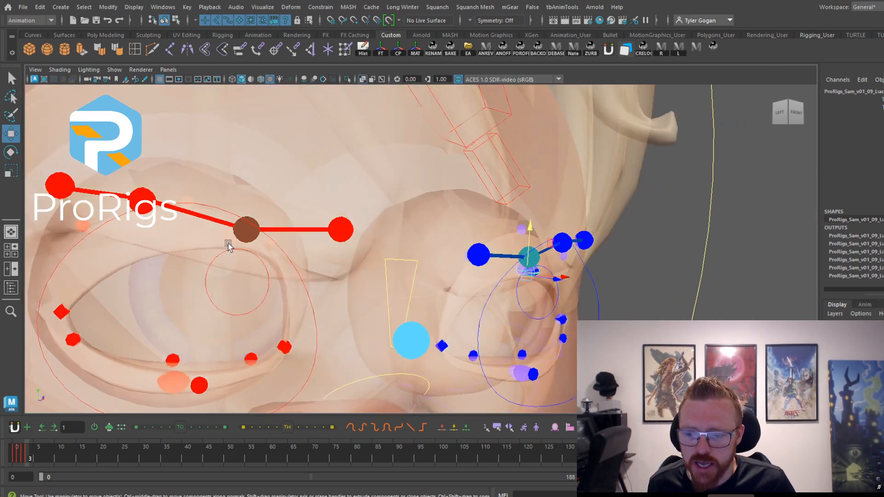
pyautogui.keyDown('alt'); pyautogui.moveTo(230, 254); pyautogui.dragTo(251, 253); pyautogui.keyUp('alt')
pyautogui.keyDown('alt'); pyautogui.moveTo(528, 270); pyautogui.dragTo(499, 269); pyautogui.keyUp('alt')
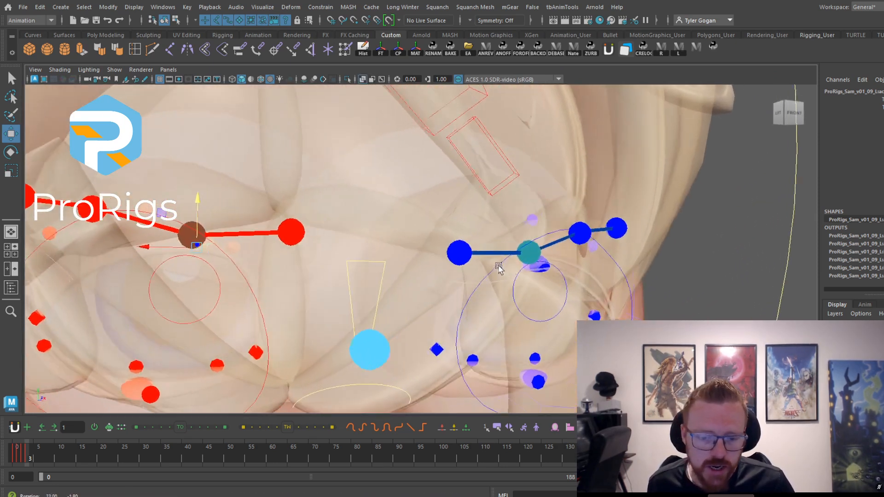
pyautogui.click(363, 80)
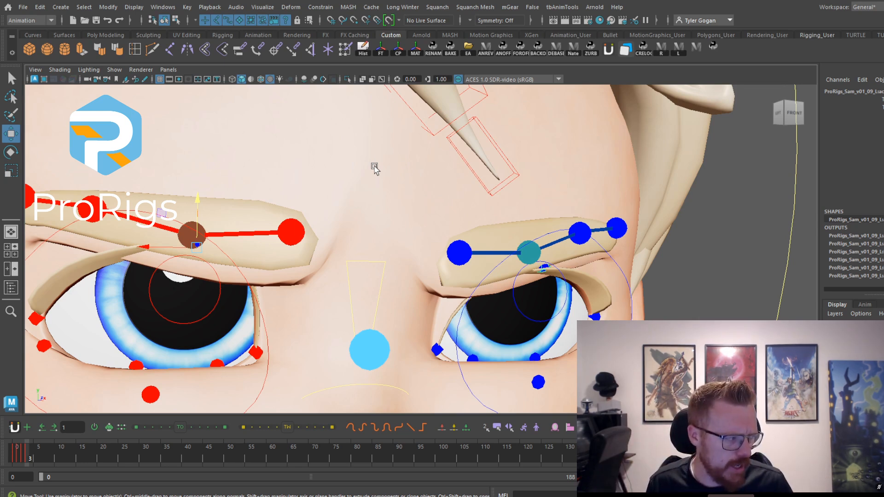
pyautogui.moveTo(26, 454); pyautogui.dragTo(27, 455)
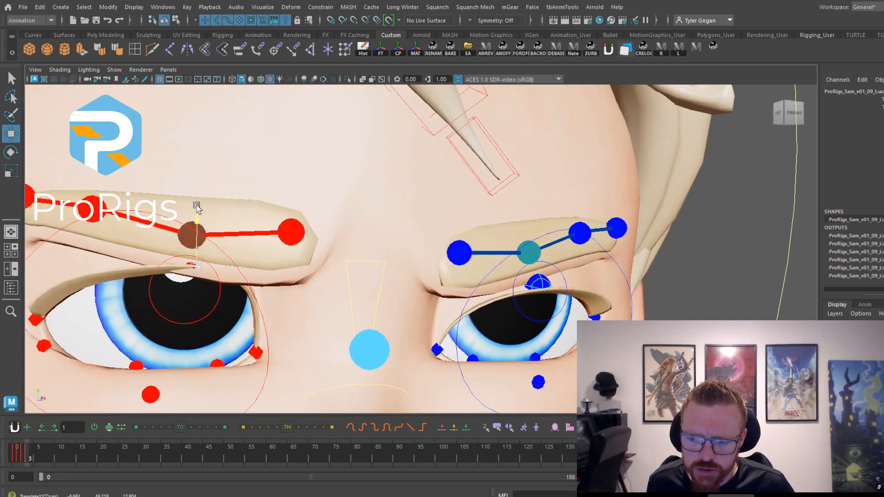
pyautogui.scroll(-5, 389, 212)
pyautogui.scroll(-4, 389, 213)
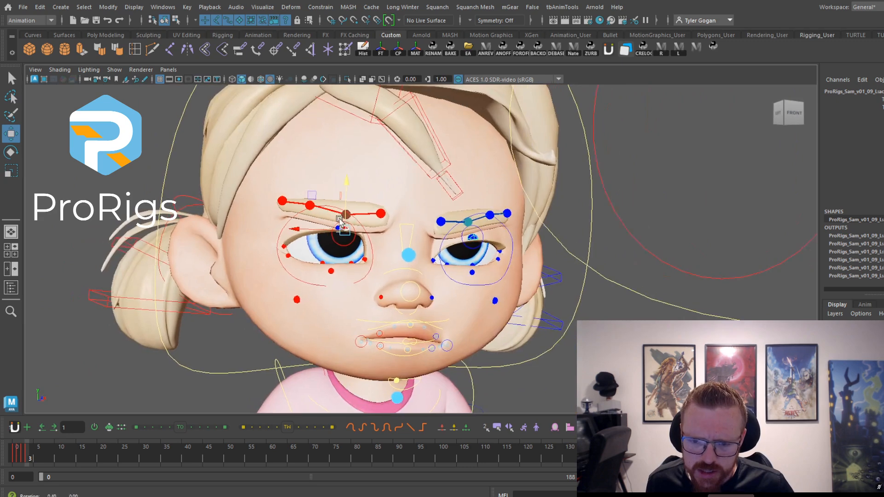
# Fine-tune the character's left upper eyelid shape by moving its control vertically and sideways until it sits slightly higher
pyautogui.keyDown('alt'); pyautogui.moveTo(389, 212); pyautogui.dragTo(334, 226); pyautogui.keyUp('alt')
pyautogui.scroll(5, 467, 237)
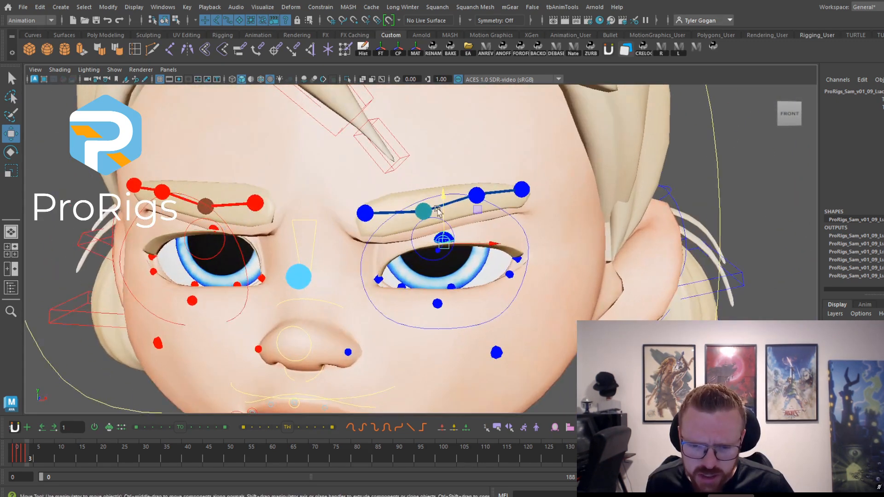
pyautogui.moveTo(438, 210); pyautogui.dragTo(446, 195)
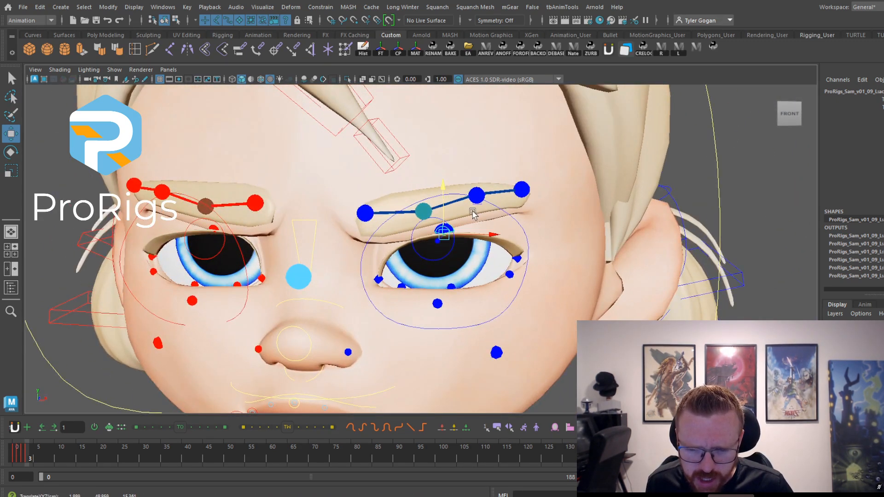
pyautogui.moveTo(483, 234); pyautogui.dragTo(496, 234)
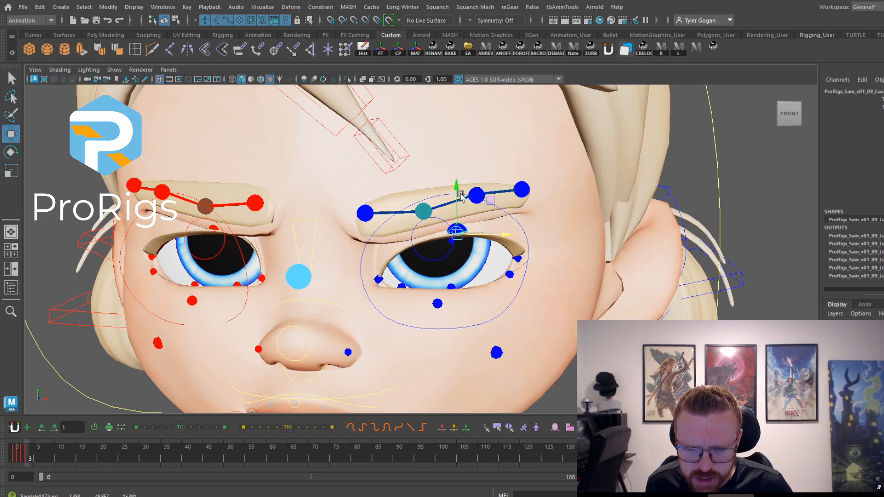
pyautogui.moveTo(459, 194); pyautogui.dragTo(461, 193)
pyautogui.moveTo(503, 234); pyautogui.dragTo(469, 234)
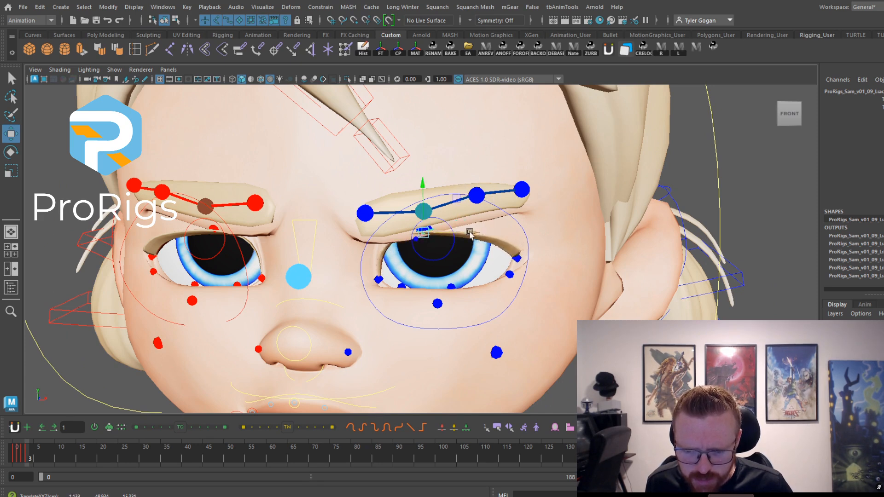
pyautogui.moveTo(424, 183); pyautogui.dragTo(424, 184)
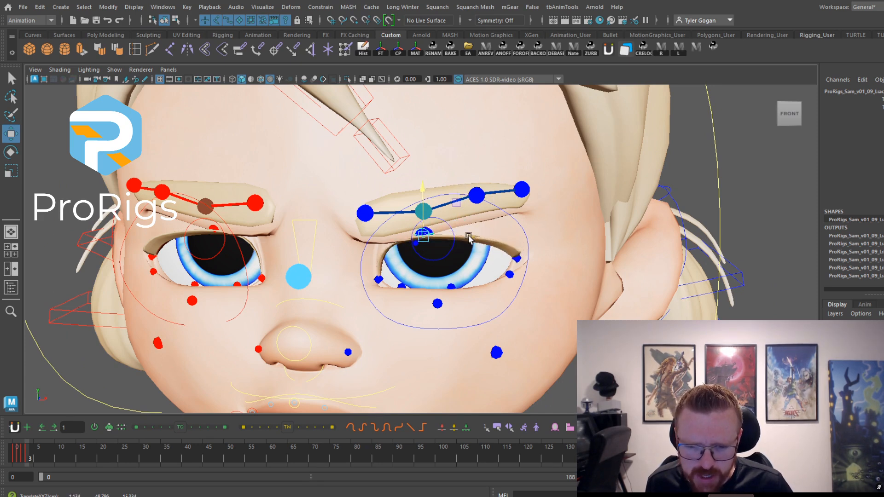
pyautogui.moveTo(468, 237); pyautogui.dragTo(490, 238)
pyautogui.moveTo(449, 190); pyautogui.dragTo(450, 186)
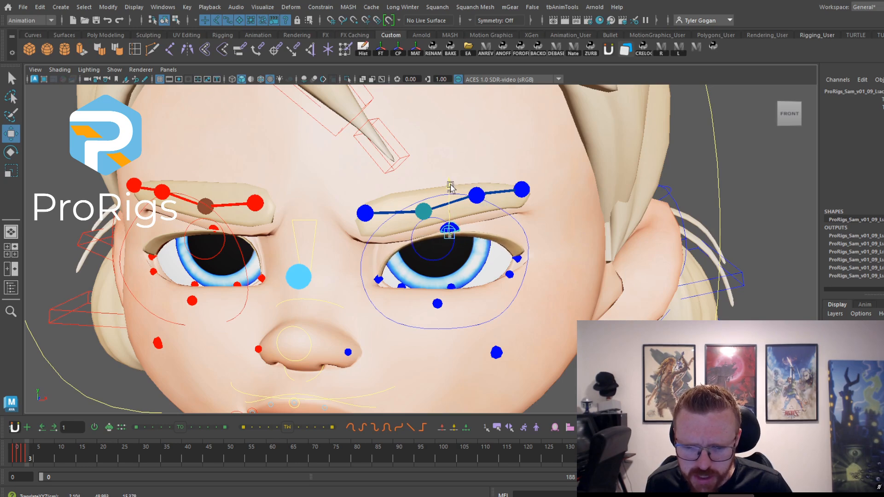
# Adjust the character's right upper eyelid control sideways and check the face through the camera
pyautogui.click(213, 230)
pyautogui.moveTo(220, 245); pyautogui.dragTo(163, 232)
pyautogui.press('space')
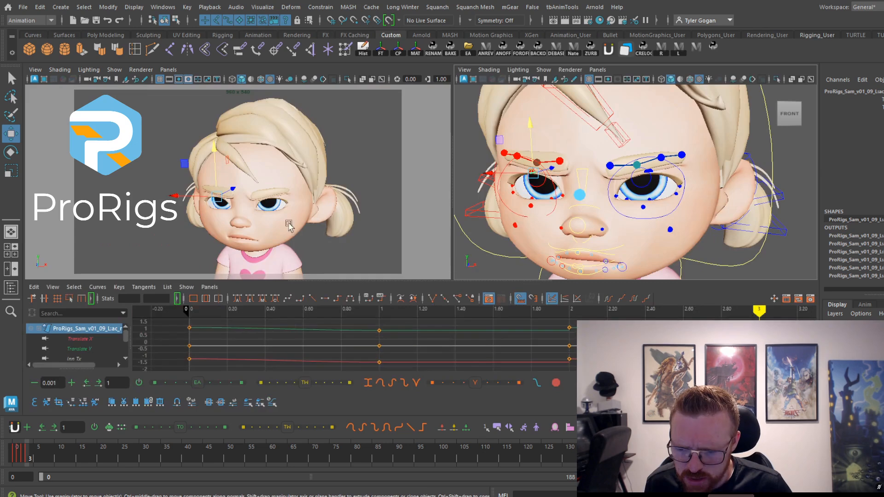
pyautogui.scroll(-6, 597, 229)
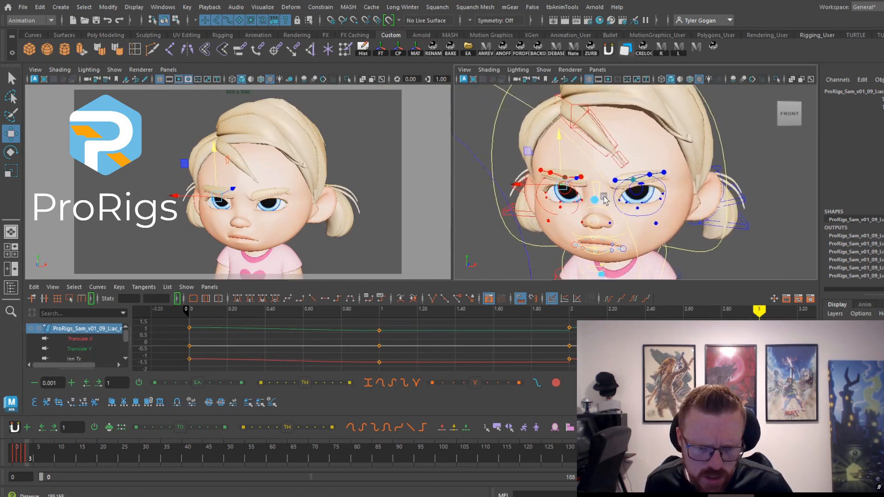
pyautogui.click(584, 154)
pyautogui.moveTo(549, 153); pyautogui.dragTo(550, 173)
pyautogui.hotkey('ctrl', 'z')
# Rotate the neck control and the head control at frame 3 to lower the angry face slightly
pyautogui.scroll(4, 649, 225)
pyautogui.click(640, 231)
pyautogui.press('e')
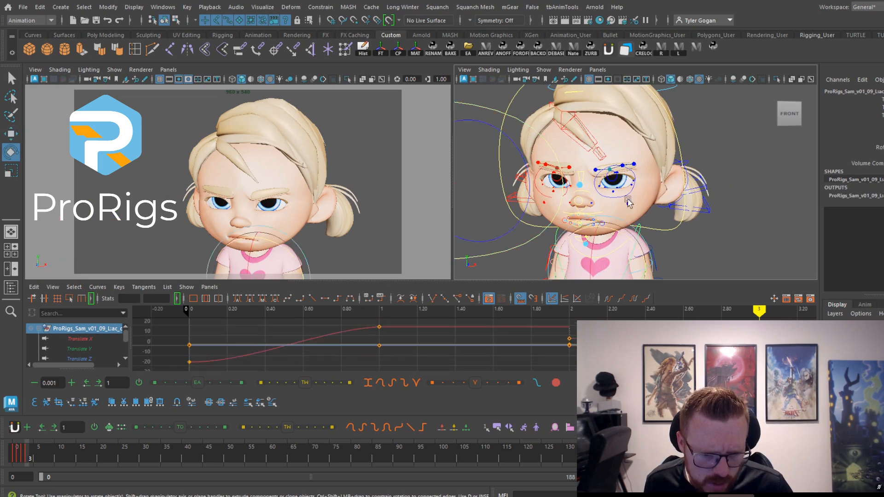
pyautogui.moveTo(593, 230); pyautogui.dragTo(680, 169)
pyautogui.click(499, 113)
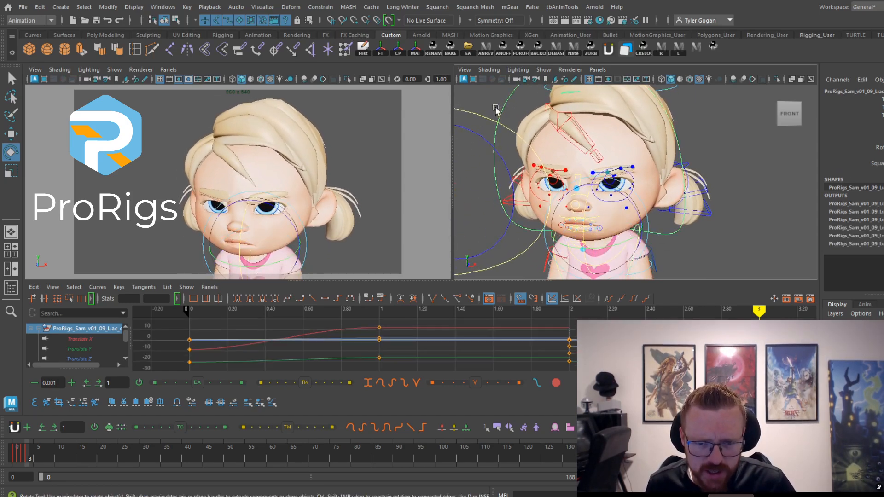
# Select the two whole-eyebrow controls and adjust the height of the brows above the eyes
pyautogui.keyDown('alt'); pyautogui.moveTo(581, 159); pyautogui.dragTo(638, 202, button='right'); pyautogui.keyUp('alt')
pyautogui.click(622, 198)
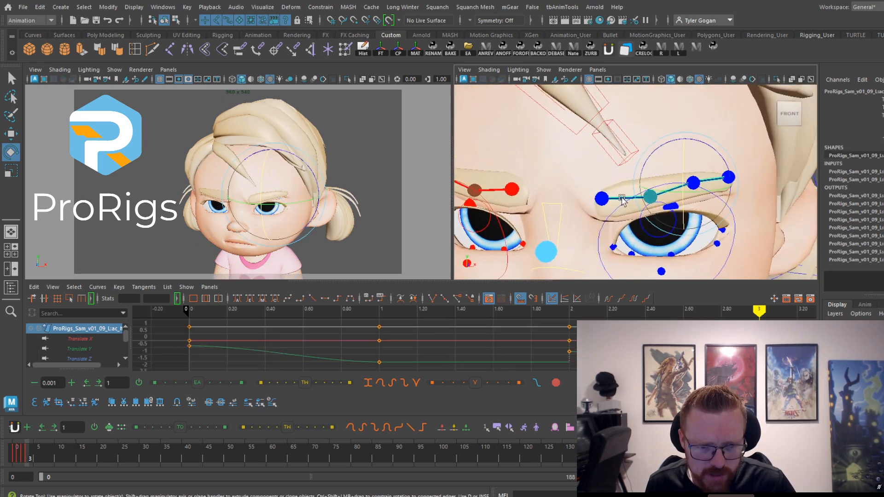
pyautogui.click(489, 191)
pyautogui.press('w')
pyautogui.keyDown('alt'); pyautogui.moveTo(491, 168); pyautogui.dragTo(489, 152, button='right'); pyautogui.keyUp('alt')
pyautogui.keyDown('alt'); pyautogui.moveTo(489, 152); pyautogui.dragTo(528, 168, button='middle'); pyautogui.keyUp('alt')
pyautogui.moveTo(501, 164); pyautogui.dragTo(517, 176)
pyautogui.keyDown('alt'); pyautogui.moveTo(576, 172); pyautogui.dragTo(553, 158, button='right'); pyautogui.keyUp('alt')
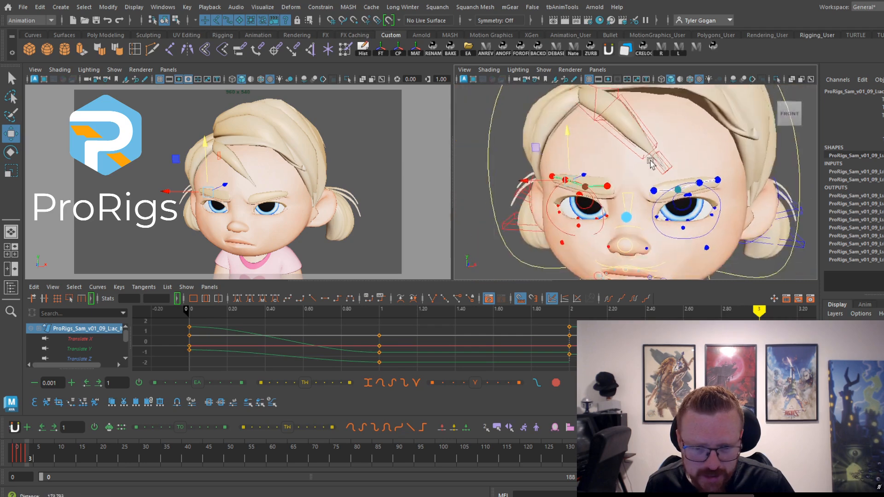
# Select both upper eyelid controls and fine-tune their height over the eyes of the angry face
pyautogui.keyDown('alt'); pyautogui.moveTo(705, 204); pyautogui.dragTo(633, 152, button='middle'); pyautogui.keyUp('alt')
pyautogui.keyDown('alt'); pyautogui.moveTo(644, 133); pyautogui.dragTo(551, 169, button='right'); pyautogui.keyUp('alt')
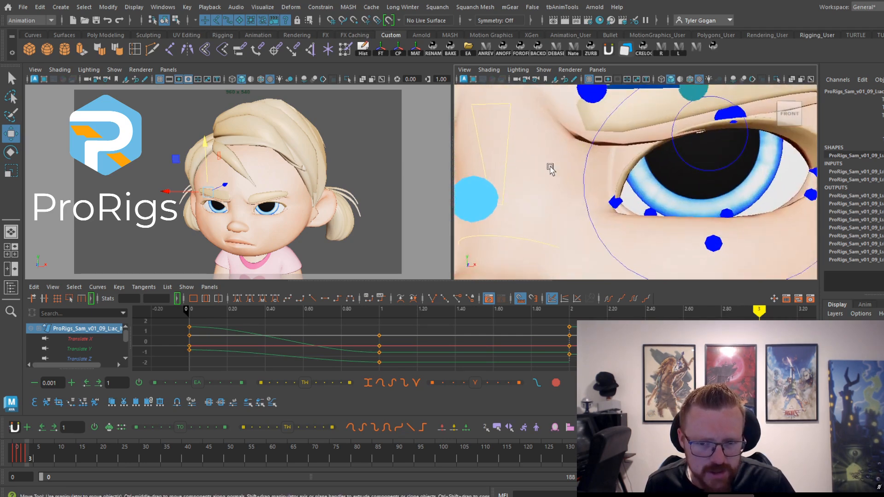
pyautogui.keyDown('alt'); pyautogui.moveTo(550, 169); pyautogui.dragTo(576, 173, button='middle'); pyautogui.keyUp('alt')
pyautogui.keyDown('alt'); pyautogui.moveTo(575, 170); pyautogui.dragTo(513, 172, button='right'); pyautogui.keyUp('alt')
pyautogui.click(525, 171)
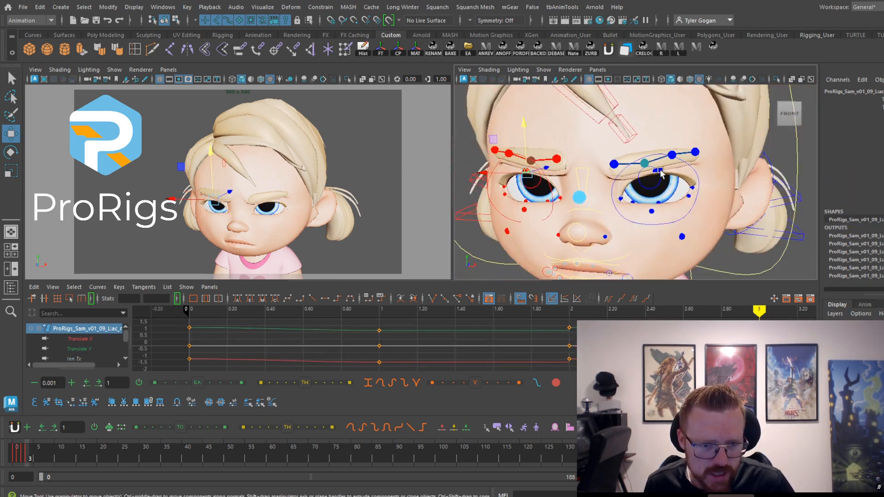
pyautogui.moveTo(660, 171); pyautogui.dragTo(667, 171)
pyautogui.moveTo(524, 126); pyautogui.dragTo(525, 128)
pyautogui.keyDown('alt'); pyautogui.moveTo(571, 129); pyautogui.dragTo(534, 115, button='right'); pyautogui.keyUp('alt')
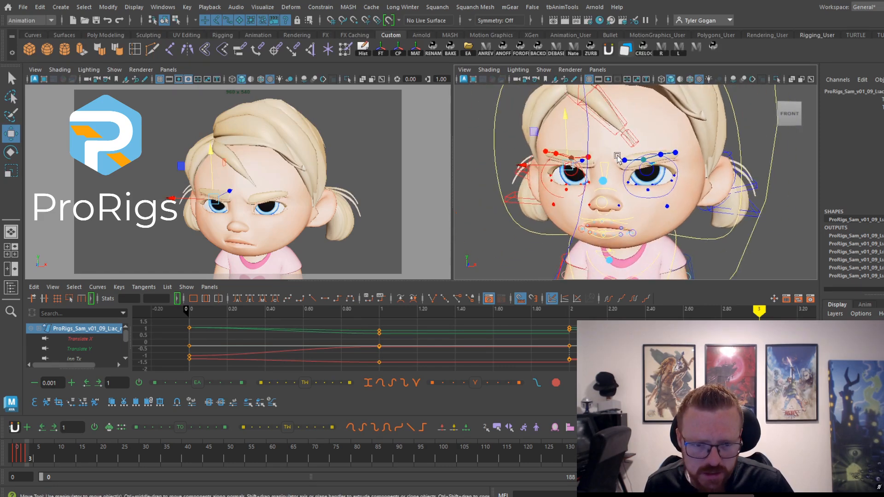
# Raise both lower eyelid controls and the controls beneath both eyes to tighten the angry squint
pyautogui.keyDown('alt'); pyautogui.moveTo(631, 166); pyautogui.dragTo(653, 207, button='right'); pyautogui.keyUp('alt')
pyautogui.click(514, 173)
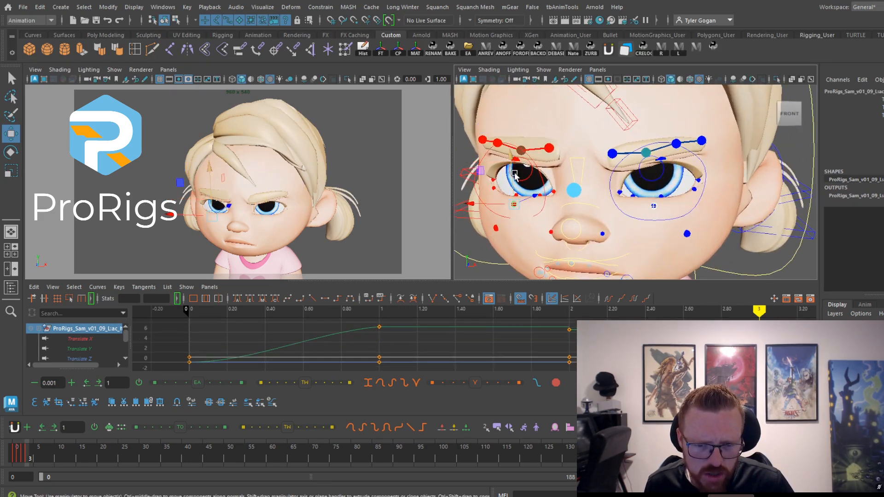
pyautogui.moveTo(522, 161); pyautogui.dragTo(504, 218, button='middle')
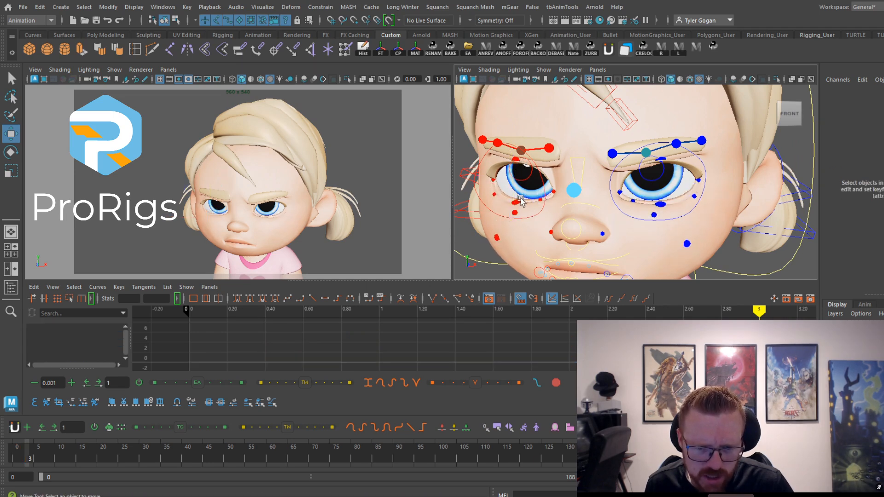
pyautogui.click(662, 209)
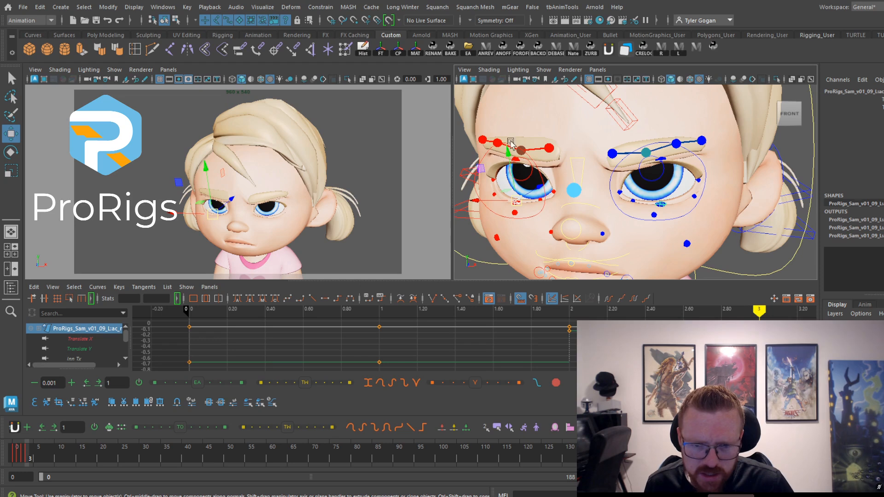
pyautogui.moveTo(505, 154); pyautogui.dragTo(505, 152)
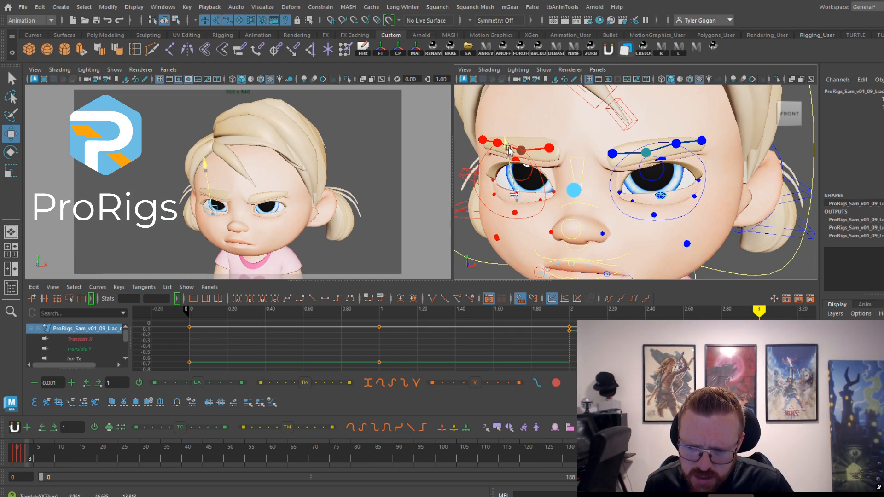
pyautogui.click(515, 213)
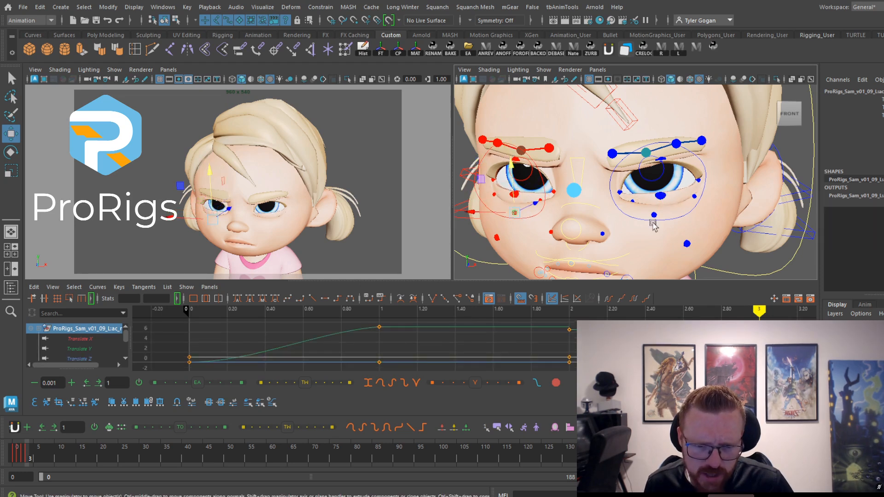
pyautogui.keyDown('shift'); pyautogui.click(654, 215); pyautogui.keyUp('shift')
pyautogui.moveTo(654, 167); pyautogui.dragTo(669, 114)
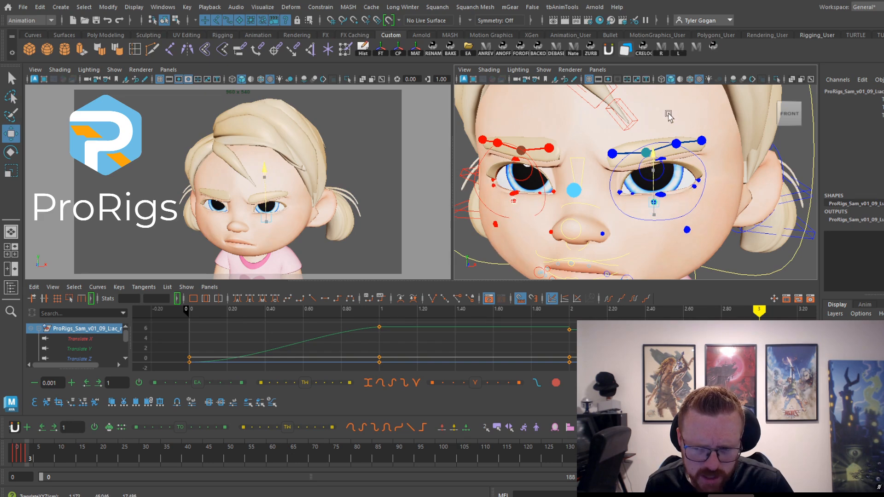
# Move the eye aim control in front of the face to lower the gaze and refine its height
pyautogui.scroll(-5, 653, 157)
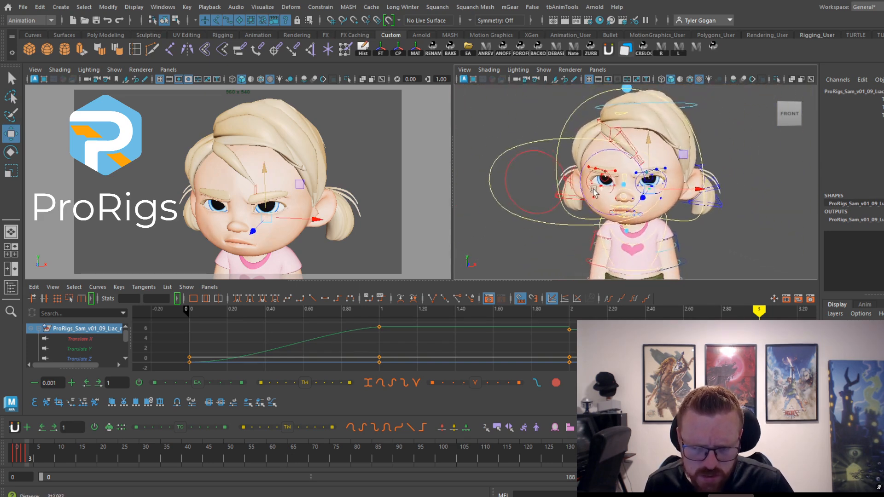
pyautogui.scroll(-4, 630, 190)
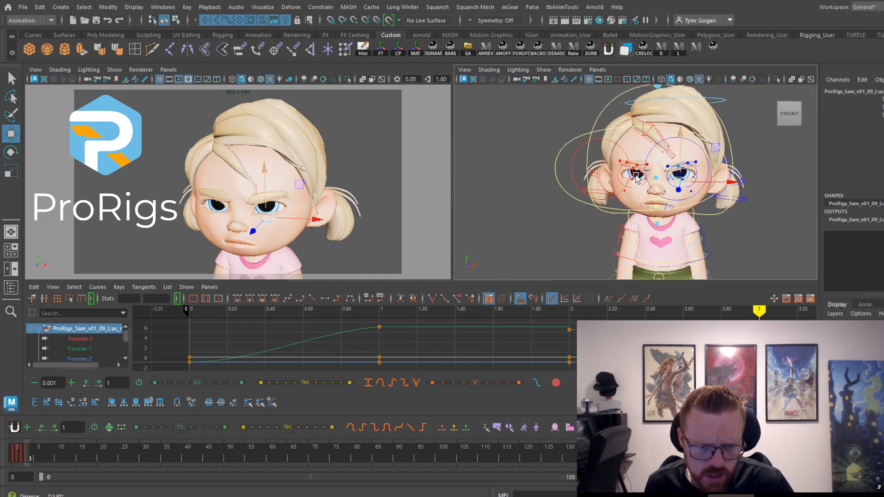
pyautogui.click(608, 138)
pyautogui.click(615, 137)
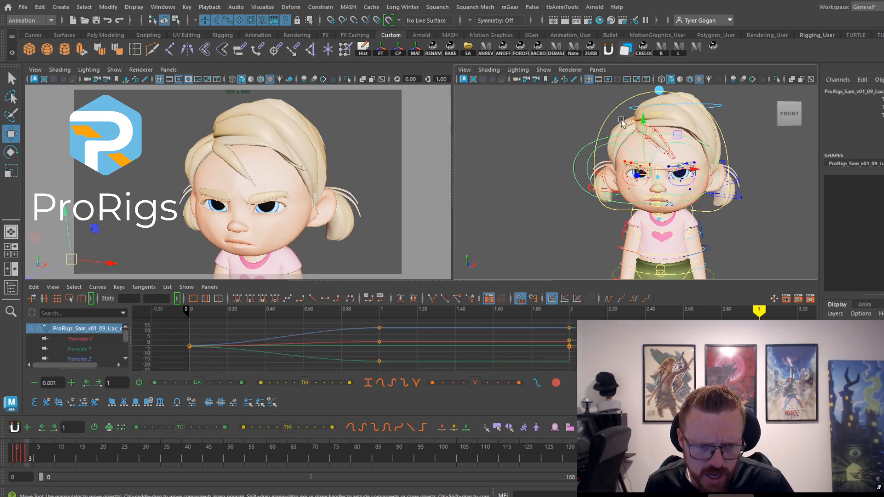
pyautogui.moveTo(643, 123); pyautogui.dragTo(625, 166)
pyautogui.scroll(5, 674, 177)
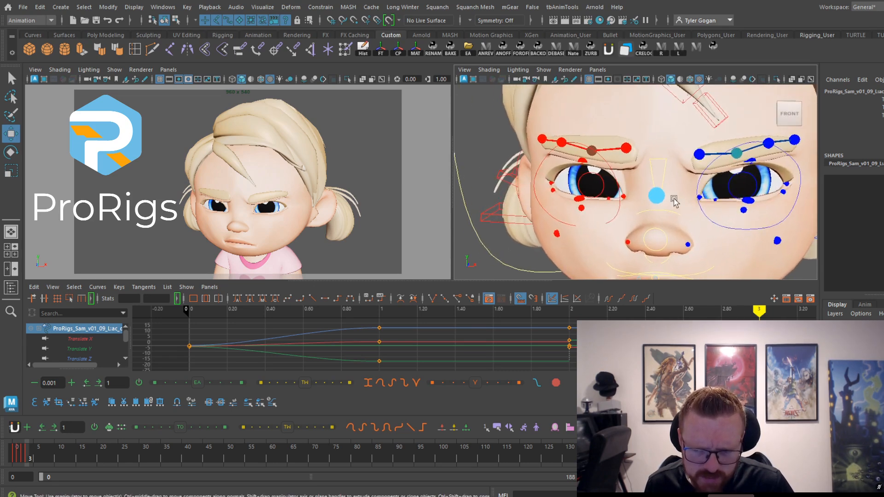
pyautogui.scroll(-5, 640, 241)
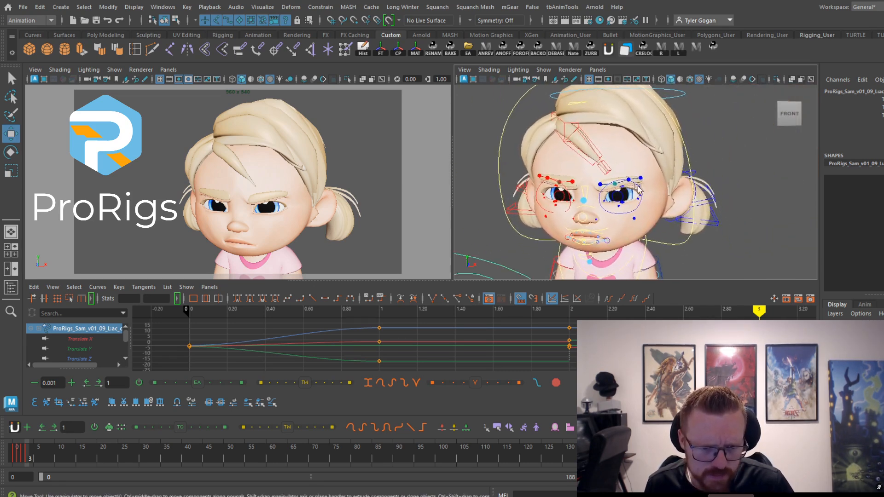
pyautogui.moveTo(517, 214); pyautogui.dragTo(525, 189)
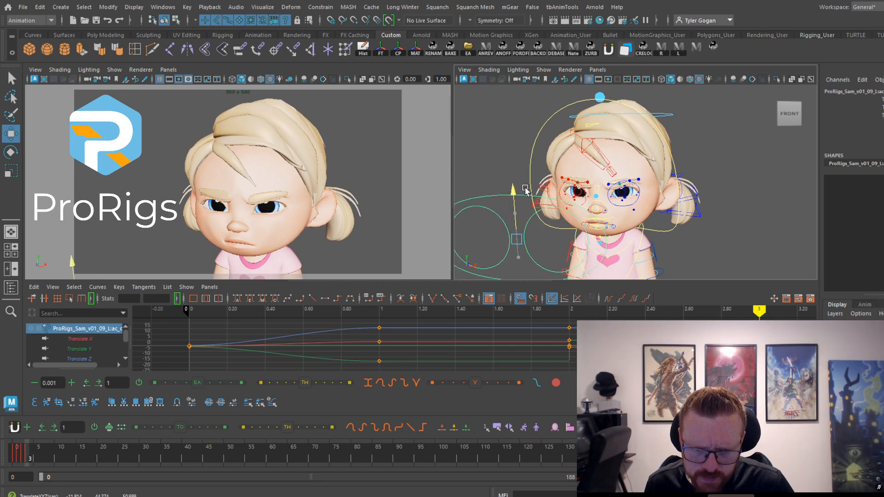
# Rotate the head control to tip the face further down, and raise the eye aim control to match
pyautogui.click(679, 161)
pyautogui.press('e')
pyautogui.moveTo(598, 210); pyautogui.dragTo(603, 198)
pyautogui.click(538, 158)
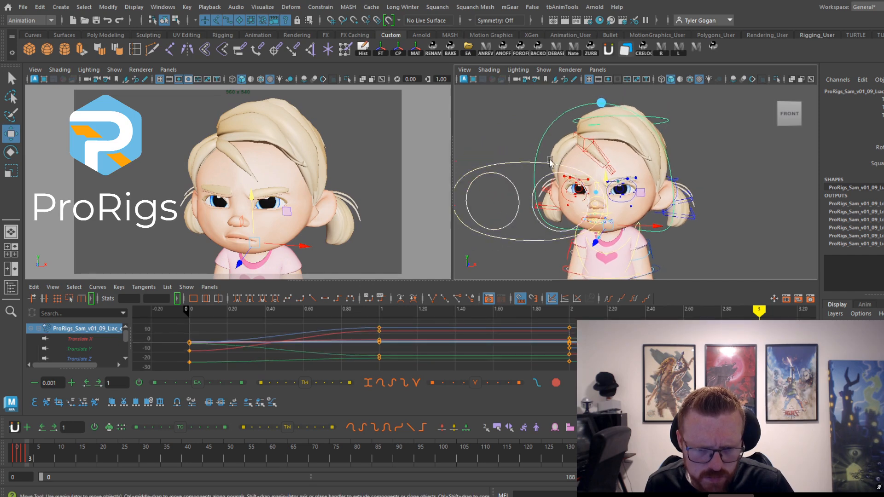
pyautogui.press('w')
pyautogui.moveTo(526, 159)
pyautogui.mouseDown()
pyautogui.moveTo(538, 143)
pyautogui.moveTo(531, 152)
pyautogui.mouseUp()
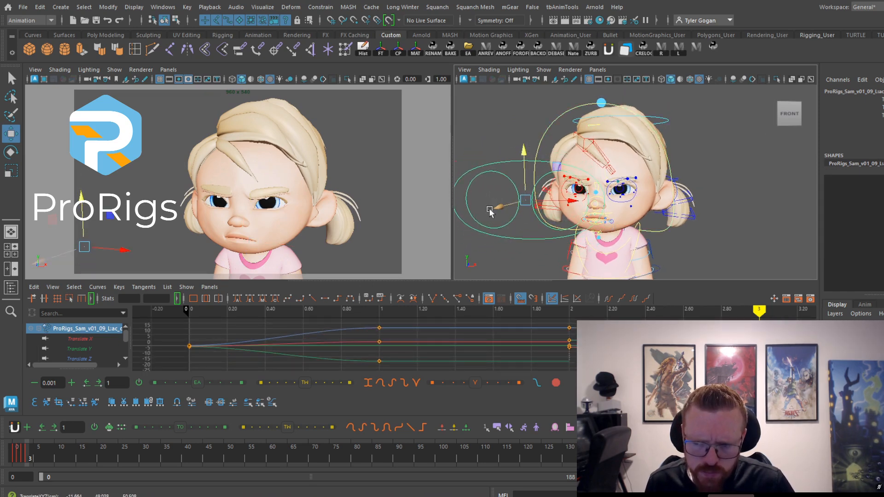
# Move the left mouth corner up and inward, nudge the right corner inward, and refine the left corner
pyautogui.keyDown('alt'); pyautogui.moveTo(635, 187); pyautogui.dragTo(678, 189, button='right'); pyautogui.keyUp('alt')
pyautogui.scroll(5, 645, 196)
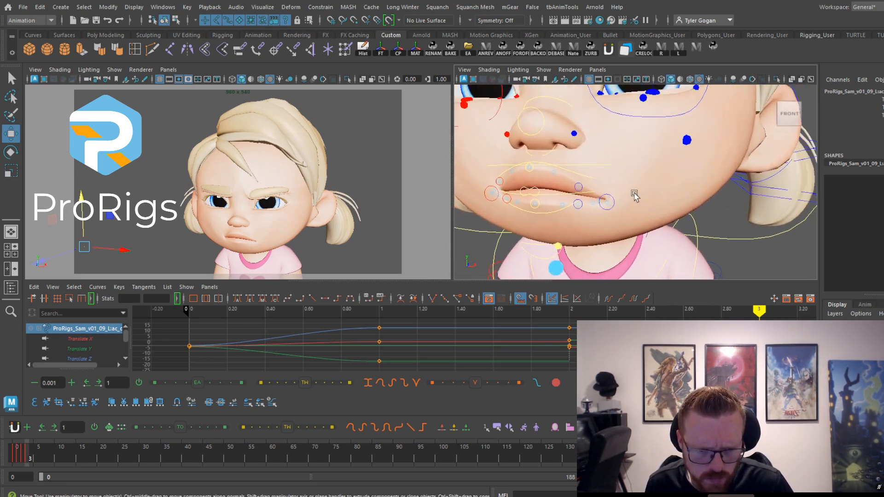
pyautogui.click(608, 205)
pyautogui.moveTo(609, 206); pyautogui.dragTo(599, 180)
pyautogui.click(570, 175)
pyautogui.click(491, 201)
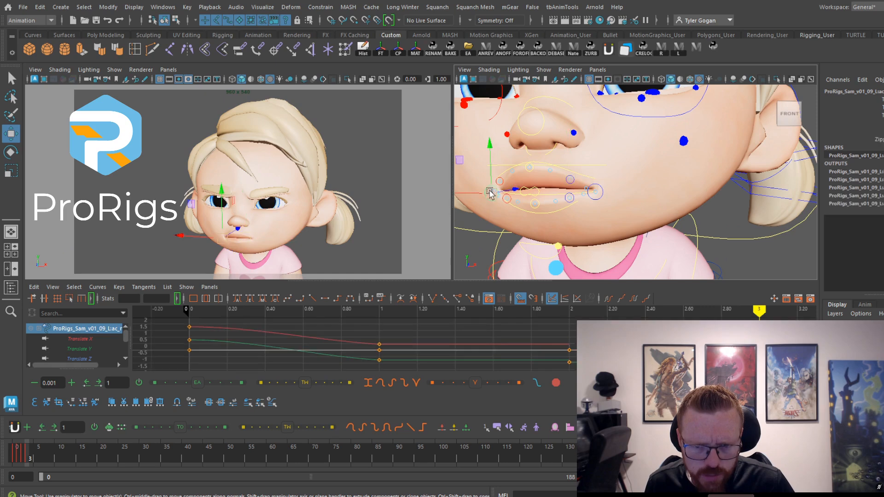
pyautogui.moveTo(491, 193); pyautogui.dragTo(495, 195)
pyautogui.click(600, 203)
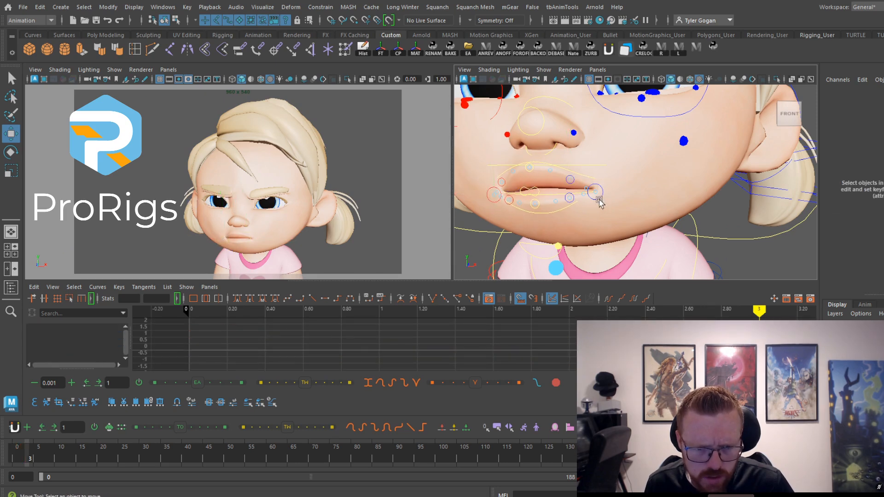
pyautogui.click(595, 194)
pyautogui.click(595, 198)
pyautogui.moveTo(597, 193); pyautogui.dragTo(600, 194)
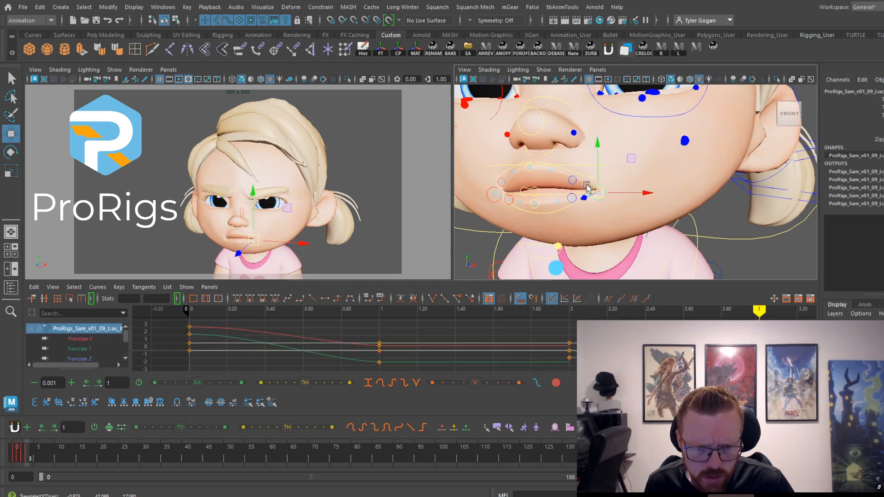
# Select the upper and lower lip controls on both sides of the mouth and raise them together
pyautogui.click(573, 175)
pyautogui.scroll(8, 575, 177)
pyautogui.scroll(-9, 581, 183)
pyautogui.keyDown('alt'); pyautogui.moveTo(525, 185); pyautogui.dragTo(574, 191, button='middle'); pyautogui.keyUp('alt')
pyautogui.scroll(5, 574, 192)
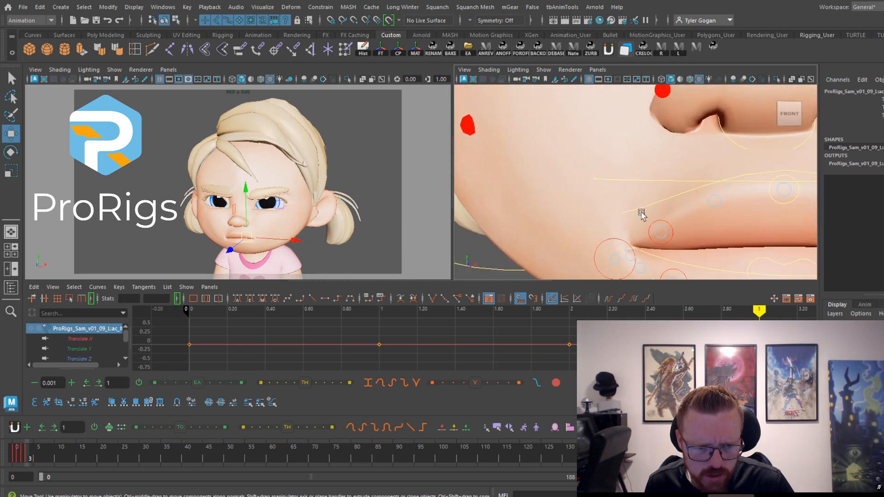
pyautogui.keyDown('shift'); pyautogui.click(655, 221); pyautogui.keyUp('shift')
pyautogui.scroll(-8, 677, 220)
pyautogui.keyDown('alt'); pyautogui.moveTo(678, 217); pyautogui.dragTo(644, 201, button='middle'); pyautogui.keyUp('alt')
pyautogui.scroll(4, 645, 211)
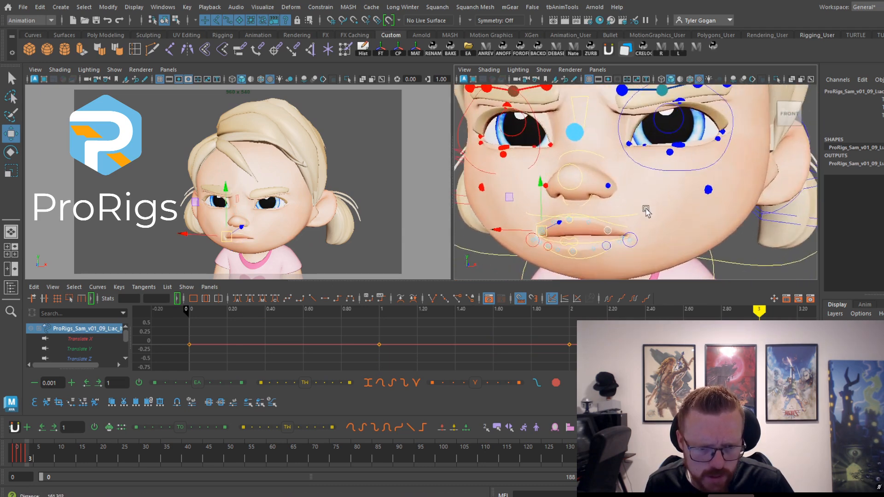
pyautogui.keyDown('shift'); pyautogui.click(594, 266); pyautogui.keyUp('shift')
pyautogui.keyDown('shift'); pyautogui.click(508, 270); pyautogui.keyUp('shift')
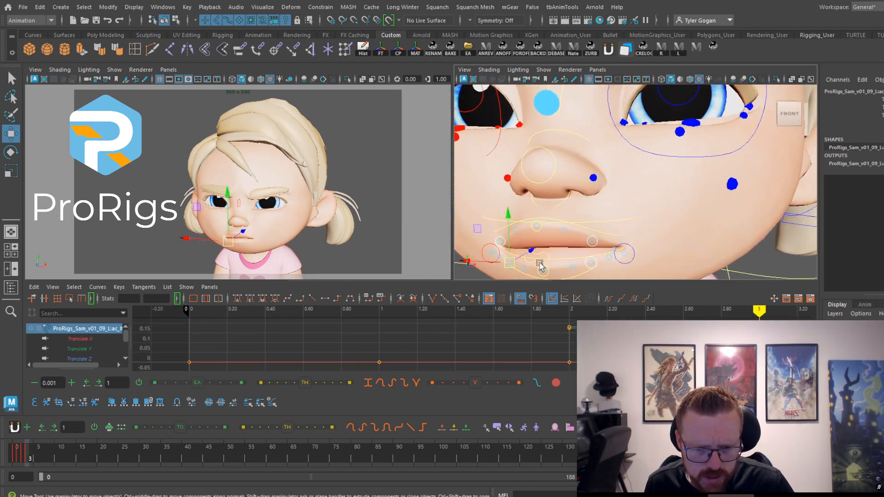
pyautogui.moveTo(508, 220); pyautogui.dragTo(517, 203)
pyautogui.click(597, 245)
pyautogui.hotkey('ctrl', 'z')
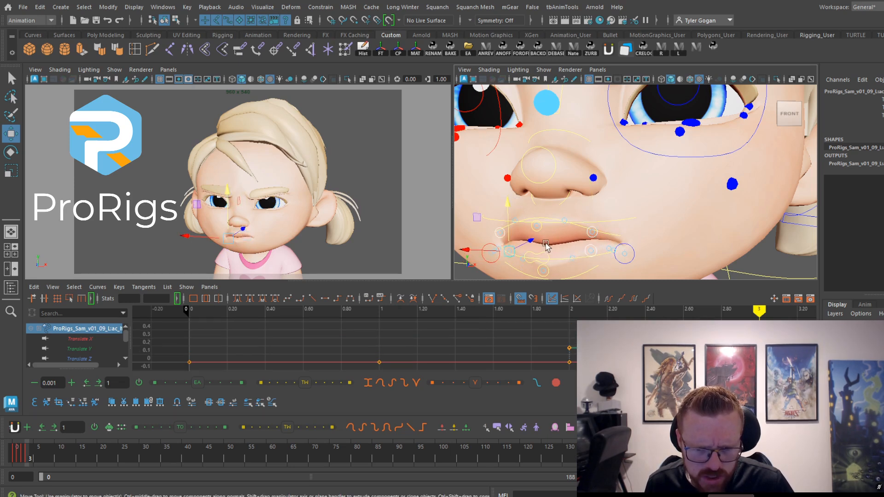
# Adjust the height of the left mouth corner and raise the left nostril control slightly
pyautogui.click(624, 253)
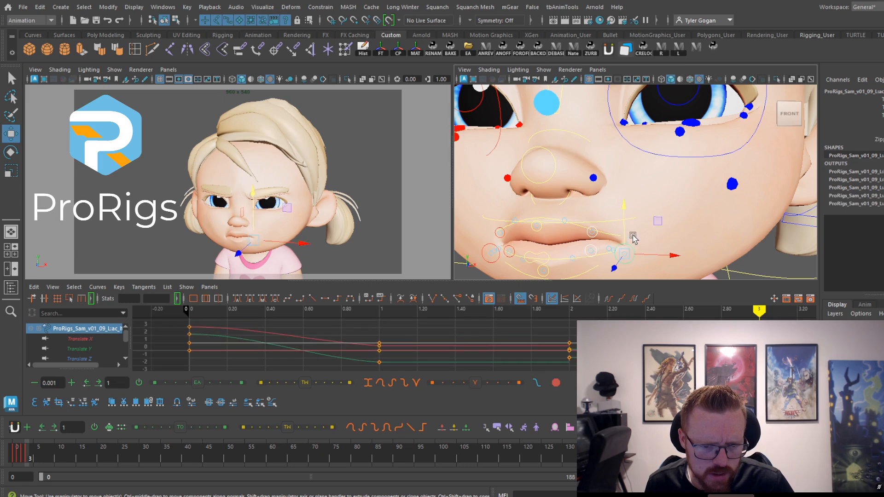
pyautogui.moveTo(624, 208); pyautogui.dragTo(633, 198)
pyautogui.scroll(5, 619, 213)
pyautogui.scroll(-5, 627, 200)
pyautogui.click(635, 179)
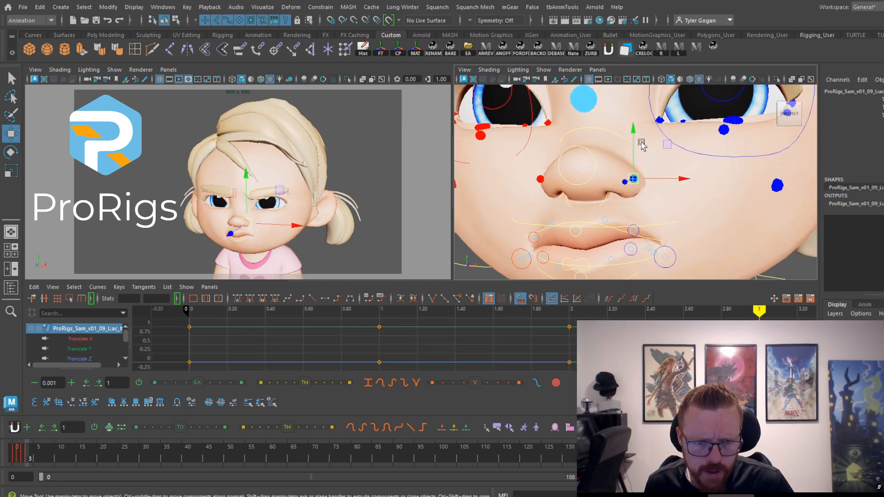
pyautogui.moveTo(629, 156); pyautogui.dragTo(631, 155)
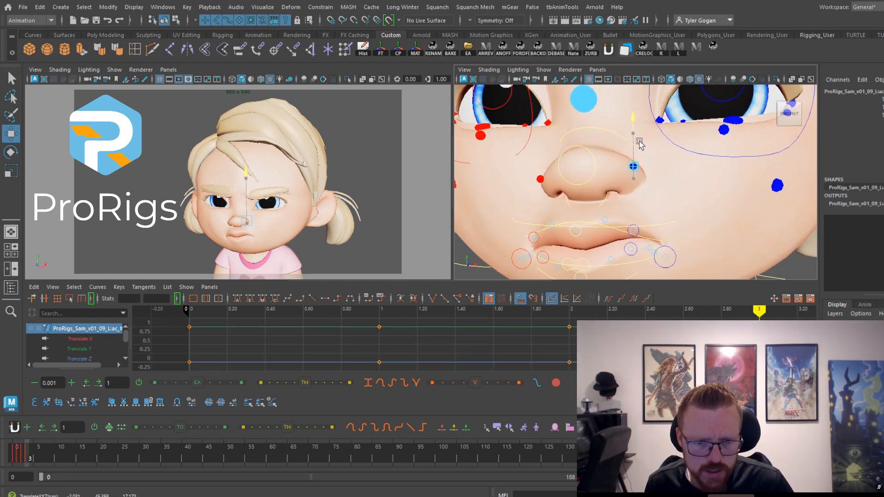
pyautogui.moveTo(640, 144); pyautogui.dragTo(642, 145)
pyautogui.scroll(10, 635, 157)
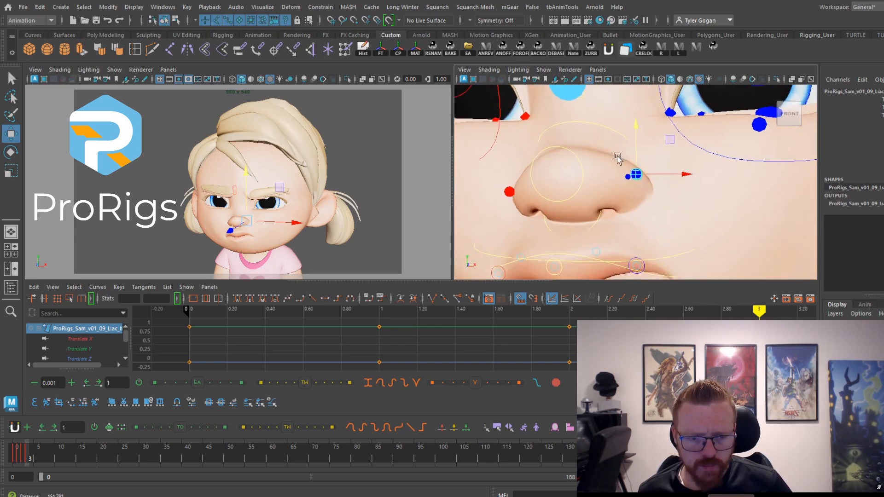
# Rotate the control of the front hair lock to swing the strand upward off the forehead
pyautogui.scroll(-5, 604, 159)
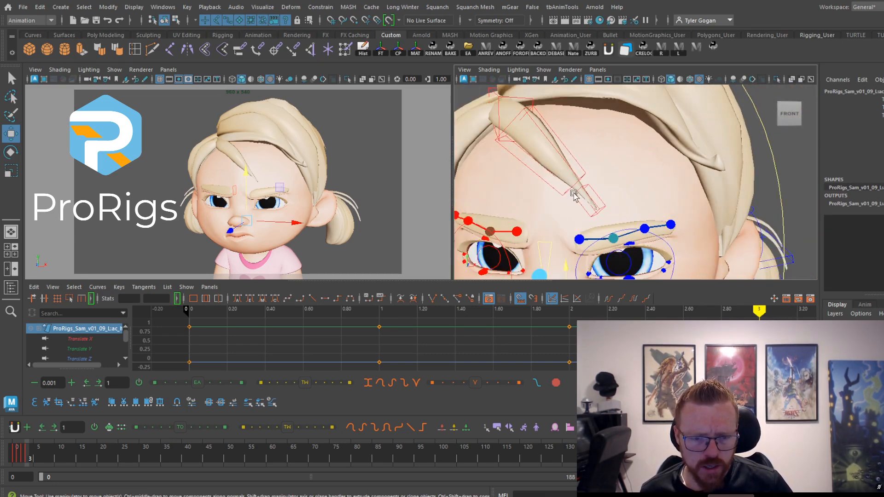
pyautogui.click(579, 193)
pyautogui.press('e')
pyautogui.moveTo(598, 147); pyautogui.dragTo(575, 109)
pyautogui.press('w')
pyautogui.press('e')
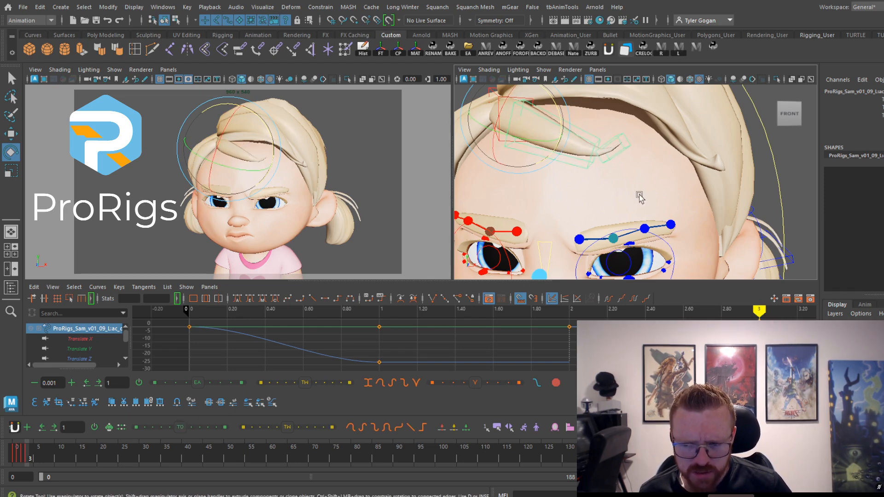
# Ready the Move tool for the controls around the chin and neck
pyautogui.scroll(-5, 635, 196)
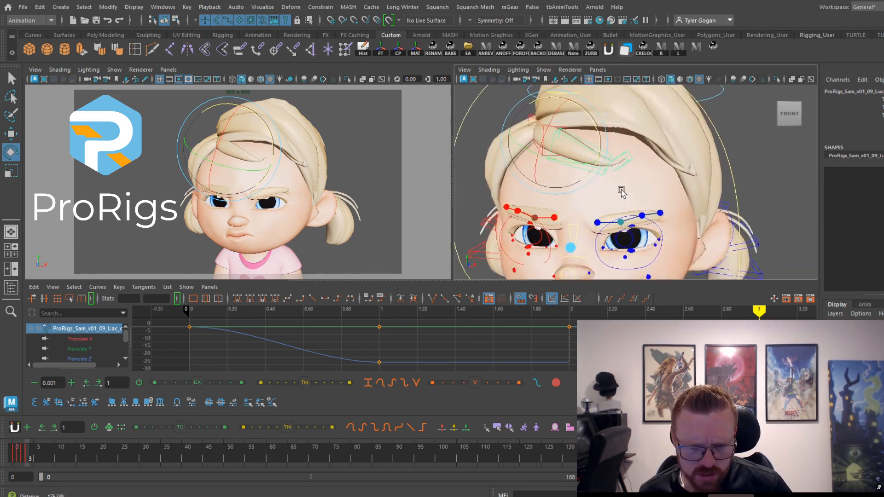
pyautogui.keyDown('alt'); pyautogui.moveTo(622, 192); pyautogui.dragTo(656, 133, button='middle'); pyautogui.keyUp('alt')
pyautogui.keyDown('alt'); pyautogui.moveTo(632, 232); pyautogui.dragTo(650, 239, button='right'); pyautogui.keyUp('alt')
pyautogui.press('w')
pyautogui.keyDown('alt'); pyautogui.moveTo(625, 276); pyautogui.dragTo(635, 259, button='middle'); pyautogui.keyUp('alt')
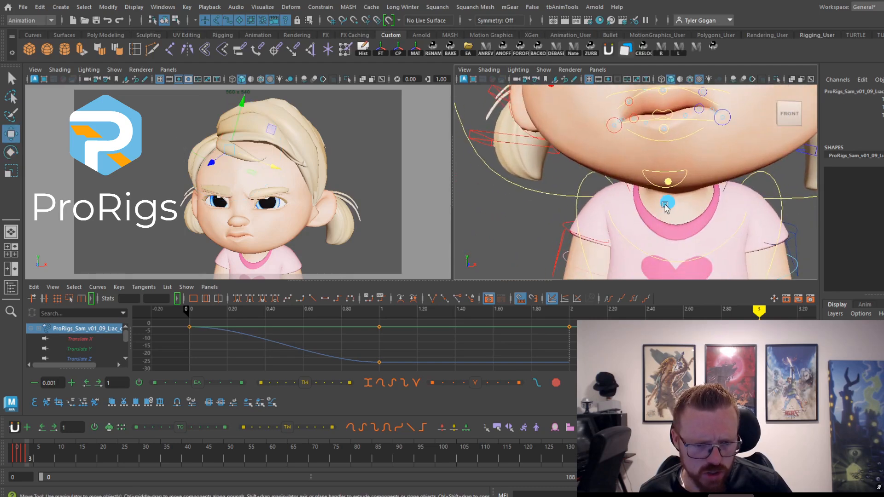
# Raise the neck control slightly and rotate the head control downward for the angry pose on frame 3
pyautogui.click(665, 205)
pyautogui.keyDown('alt'); pyautogui.moveTo(718, 166); pyautogui.dragTo(662, 194, button='middle'); pyautogui.keyUp('alt')
pyautogui.moveTo(591, 196); pyautogui.dragTo(588, 180)
pyautogui.scroll(-5, 588, 180)
pyautogui.keyDown('alt'); pyautogui.moveTo(610, 154); pyautogui.dragTo(578, 234, button='middle'); pyautogui.keyUp('alt')
pyautogui.click(702, 163)
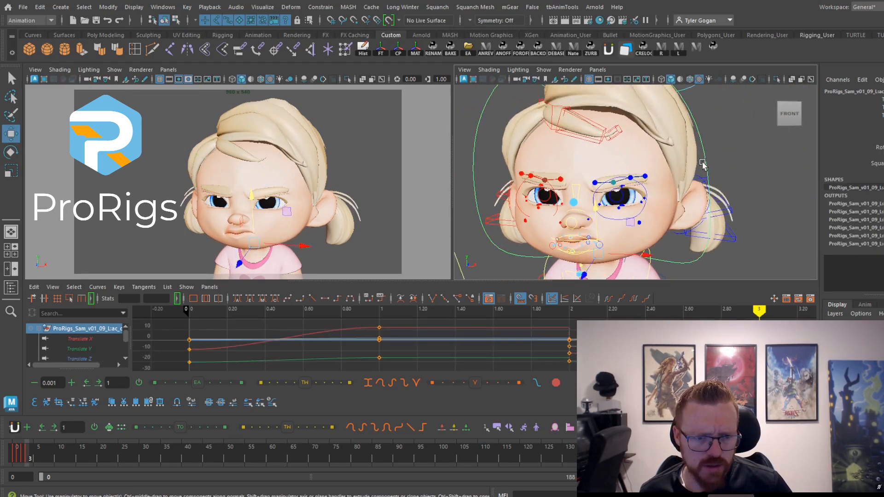
pyautogui.press('e')
pyautogui.moveTo(587, 216)
pyautogui.mouseDown()
pyautogui.moveTo(590, 232)
pyautogui.moveTo(589, 220)
pyautogui.mouseUp()
# Select both main eyebrow controls and lower them slightly toward the eyes
pyautogui.scroll(6, 597, 151)
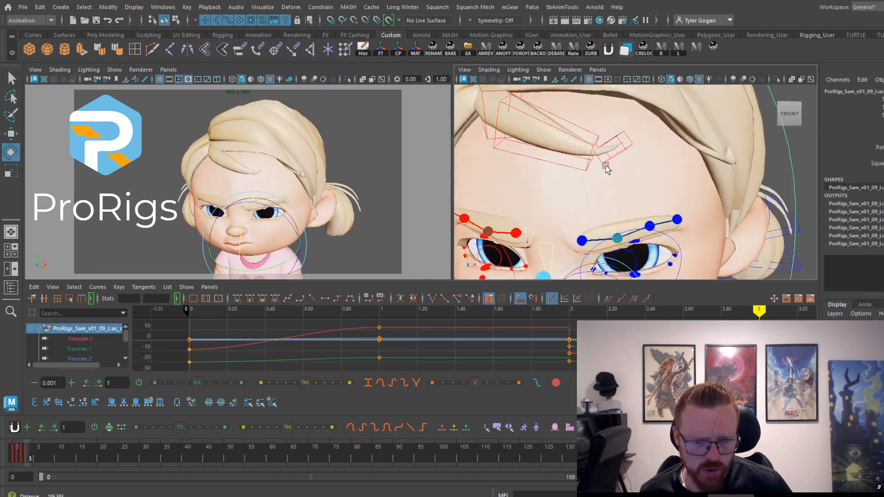
pyautogui.click(588, 248)
pyautogui.keyDown('shift'); pyautogui.click(492, 240); pyautogui.keyUp('shift')
pyautogui.press('w')
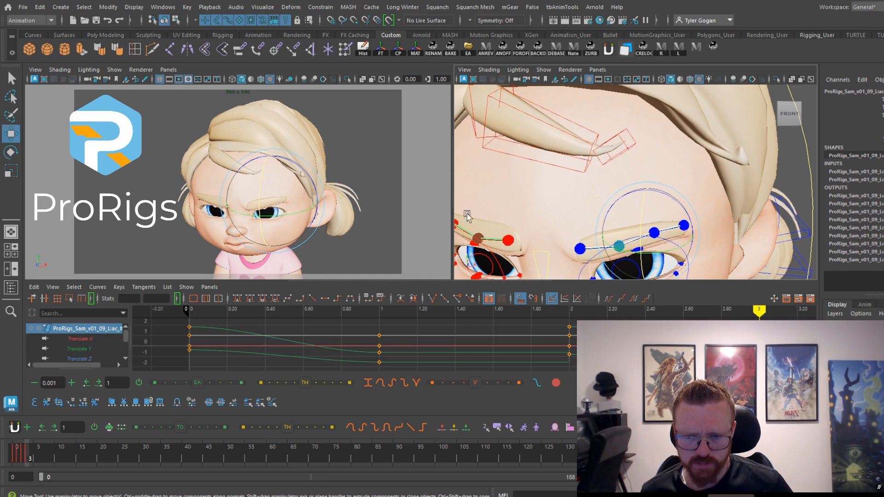
pyautogui.scroll(-2, 557, 170)
pyautogui.moveTo(466, 174); pyautogui.dragTo(466, 181)
pyautogui.scroll(-3, 682, 182)
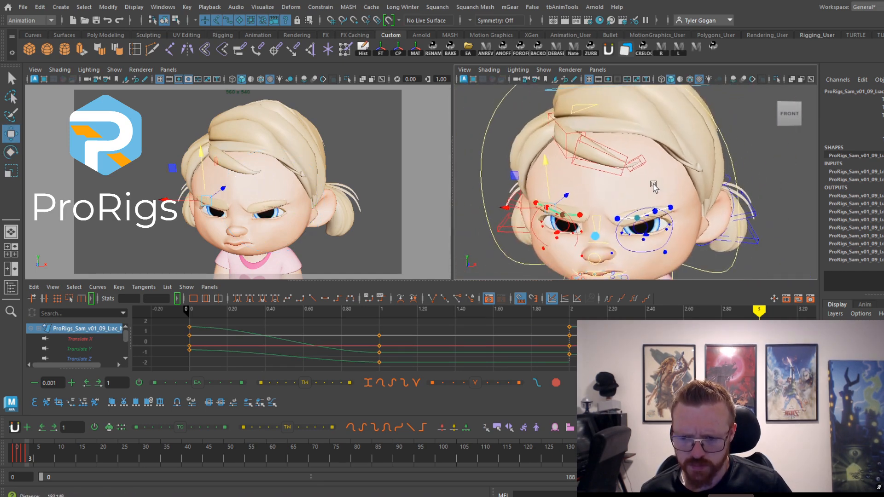
# Try moving the upper eyelid control of the character's left eye down and outward
pyautogui.scroll(8, 653, 177)
pyautogui.click(606, 180)
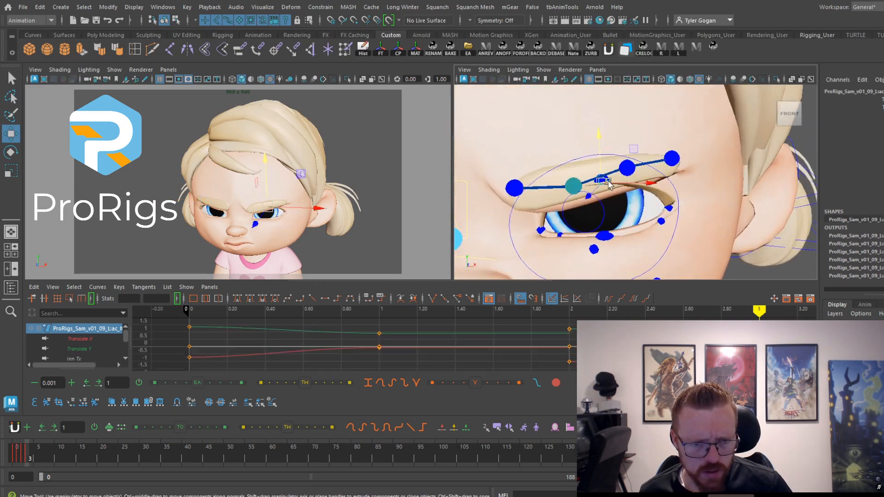
pyautogui.moveTo(601, 146); pyautogui.dragTo(603, 150)
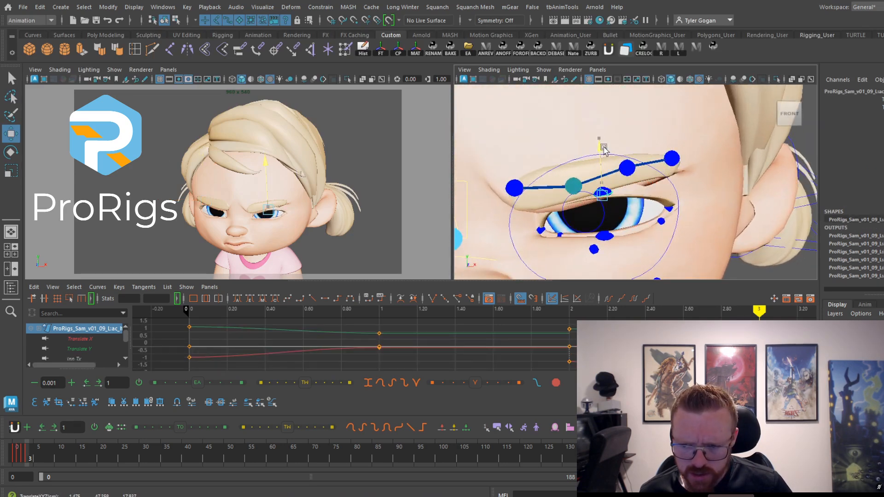
pyautogui.moveTo(650, 194); pyautogui.dragTo(666, 189)
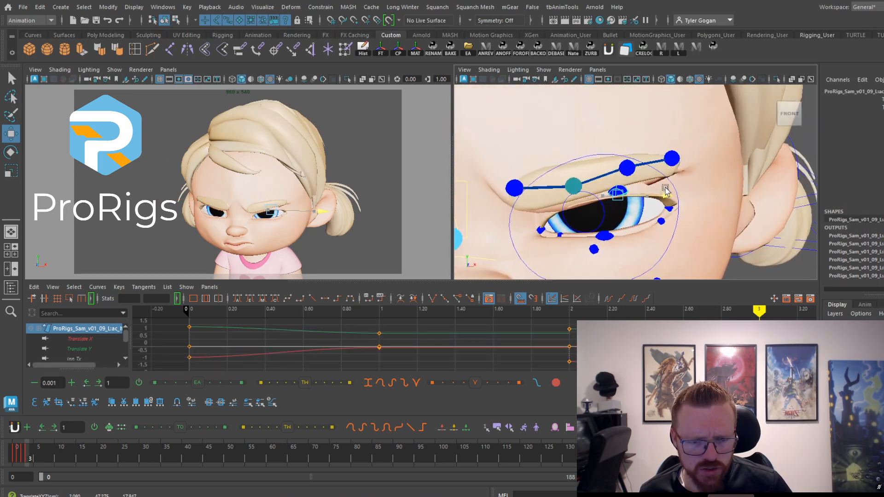
pyautogui.moveTo(618, 153); pyautogui.dragTo(622, 143)
pyautogui.click(623, 142)
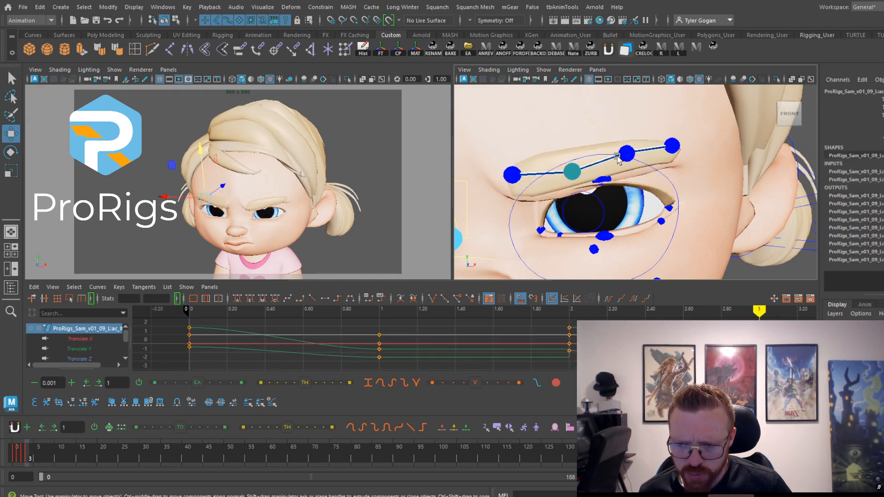
# Adjust the third control along the character's left eyebrow slightly and deselect it
pyautogui.click(625, 154)
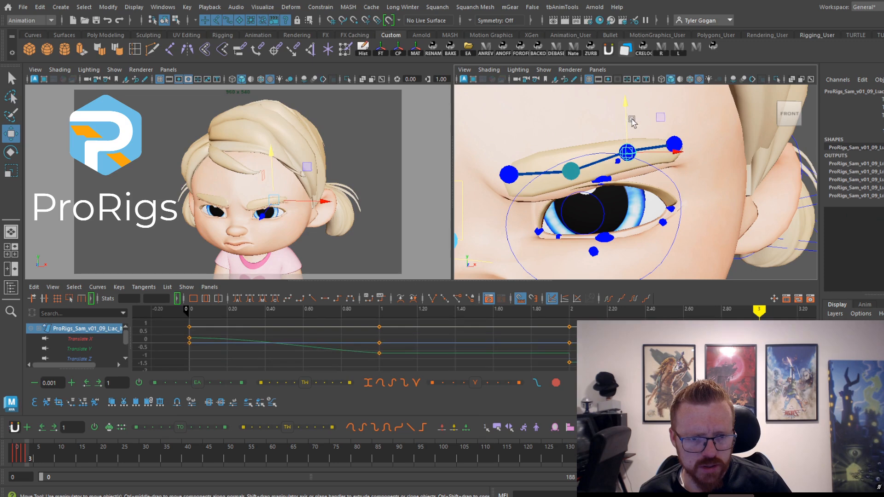
pyautogui.moveTo(632, 120); pyautogui.dragTo(628, 120)
pyautogui.keyDown('alt'); pyautogui.moveTo(625, 131); pyautogui.dragTo(595, 173, button='right'); pyautogui.keyUp('alt')
pyautogui.click(567, 191)
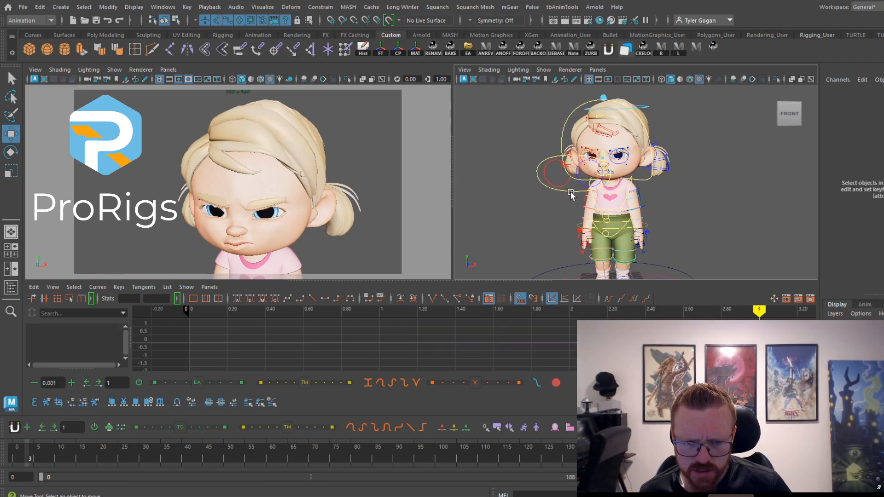
pyautogui.click(571, 191)
pyautogui.moveTo(569, 149)
pyautogui.mouseDown()
pyautogui.moveTo(567, 121)
pyautogui.moveTo(566, 150)
pyautogui.mouseUp()
pyautogui.click(618, 146)
pyautogui.click(622, 147)
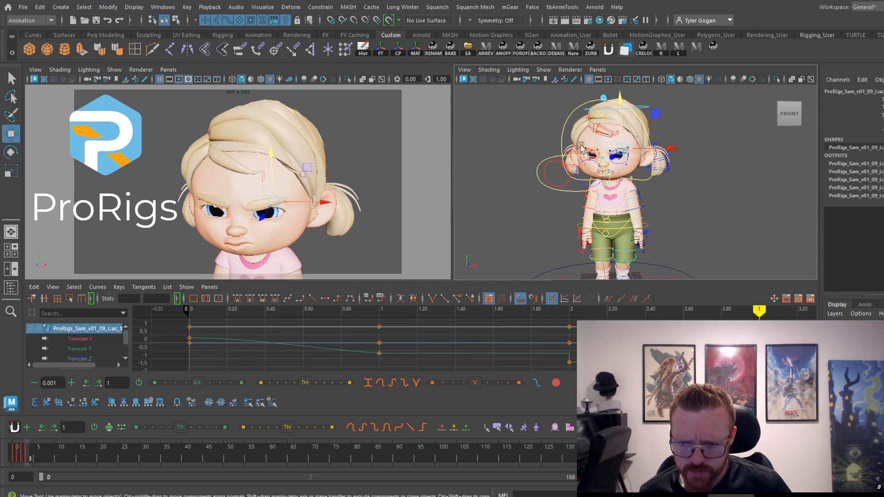
pyautogui.scroll(5, 580, 146)
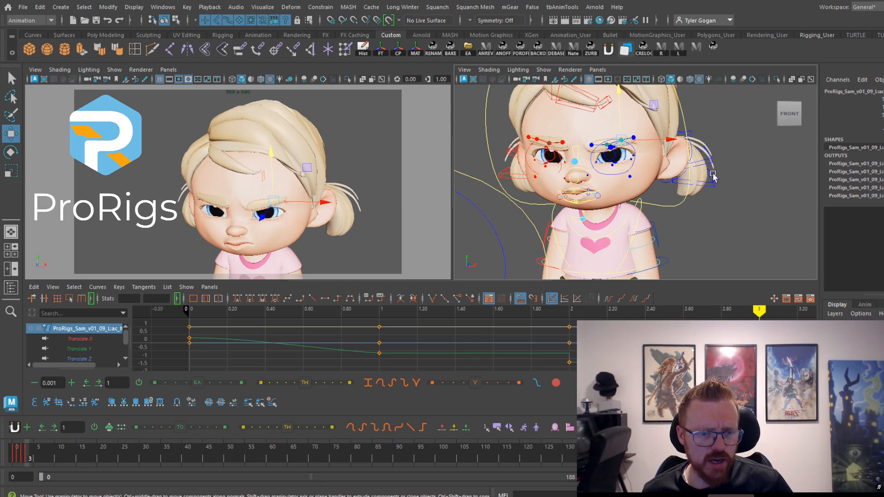
# Rotate the pigtail control near the character's right ear to refine the hair on frame 3
pyautogui.keyDown('alt'); pyautogui.moveTo(712, 175); pyautogui.dragTo(621, 172); pyautogui.keyUp('alt')
pyautogui.keyDown('alt'); pyautogui.moveTo(621, 173); pyautogui.dragTo(596, 159, button='right'); pyautogui.keyUp('alt')
pyautogui.click(713, 112)
pyautogui.keyDown('alt'); pyautogui.moveTo(596, 159); pyautogui.dragTo(711, 168); pyautogui.keyUp('alt')
pyautogui.keyDown('alt'); pyautogui.moveTo(598, 124); pyautogui.dragTo(605, 173, button='middle'); pyautogui.keyUp('alt')
pyautogui.keyDown('alt'); pyautogui.moveTo(571, 171); pyautogui.dragTo(632, 169, button='right'); pyautogui.keyUp('alt')
pyautogui.moveTo(633, 168)
pyautogui.keyDown('alt'); pyautogui.mouseDown()
pyautogui.moveTo(655, 168)
pyautogui.moveTo(634, 172)
pyautogui.mouseUp(); pyautogui.keyUp('alt')
pyautogui.click(645, 168)
pyautogui.press('e')
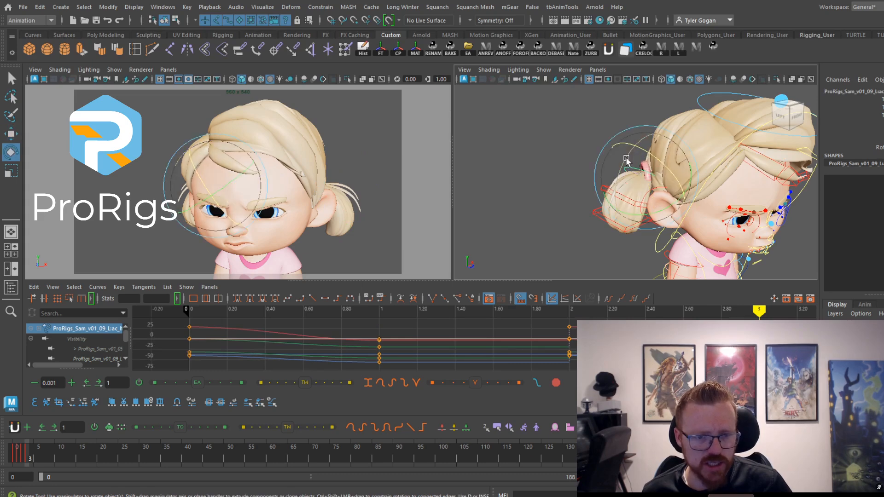
pyautogui.moveTo(628, 158); pyautogui.dragTo(626, 164)
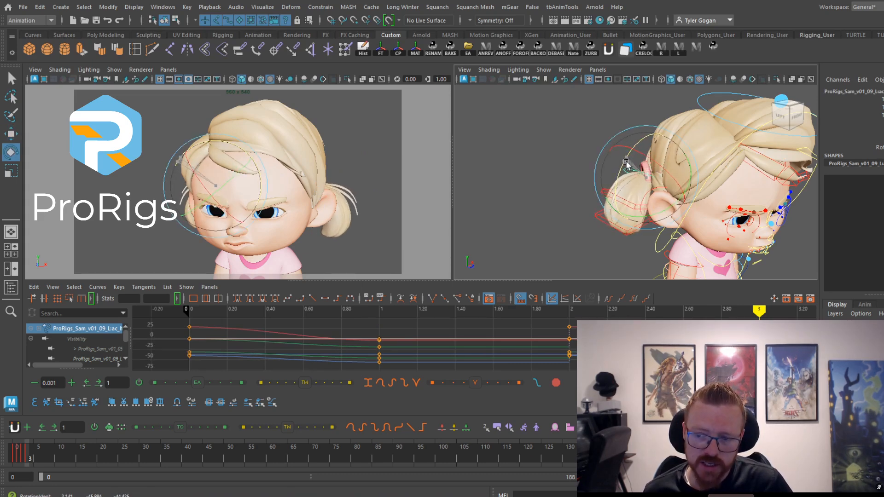
# Step through the poses on frames 0, 1 and 2 to compare the expressions from the front
pyautogui.keyDown('alt'); pyautogui.moveTo(778, 174); pyautogui.dragTo(740, 171, button='right'); pyautogui.keyUp('alt')
pyautogui.keyDown('alt'); pyautogui.moveTo(739, 171); pyautogui.dragTo(652, 166, button='middle'); pyautogui.keyUp('alt')
pyautogui.keyDown('alt'); pyautogui.moveTo(652, 166); pyautogui.dragTo(534, 129); pyautogui.keyUp('alt')
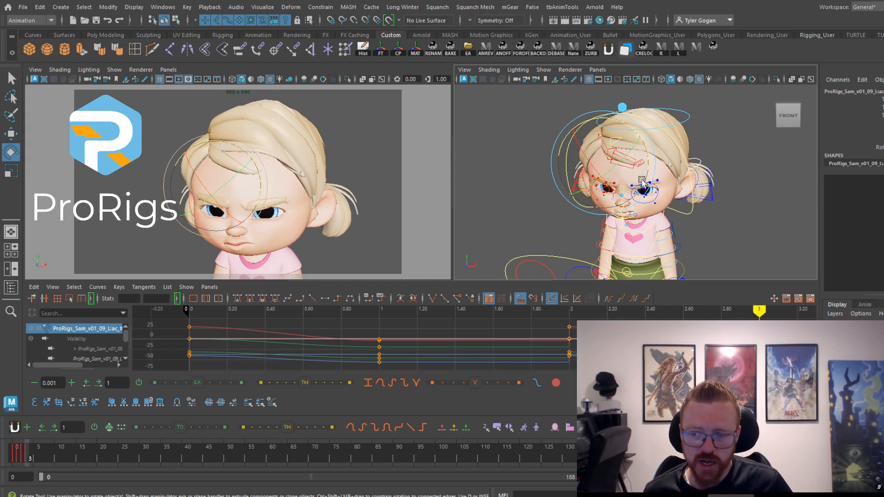
pyautogui.click(15, 455)
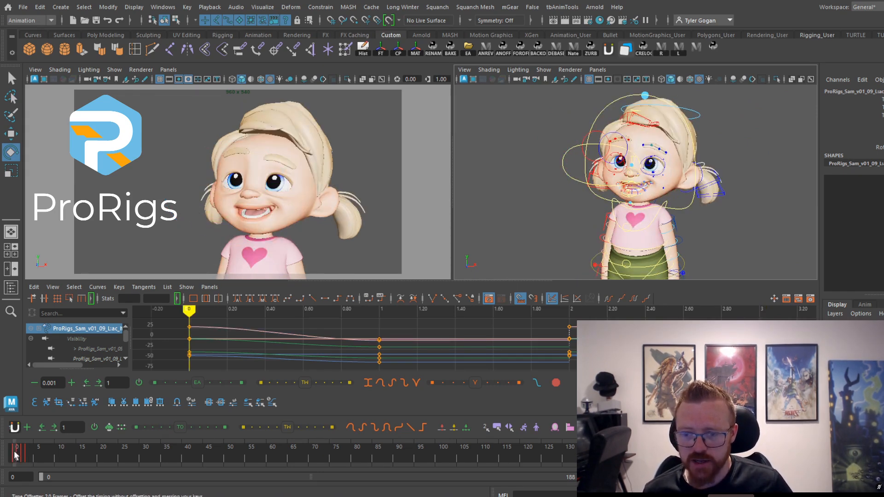
pyautogui.click(20, 455)
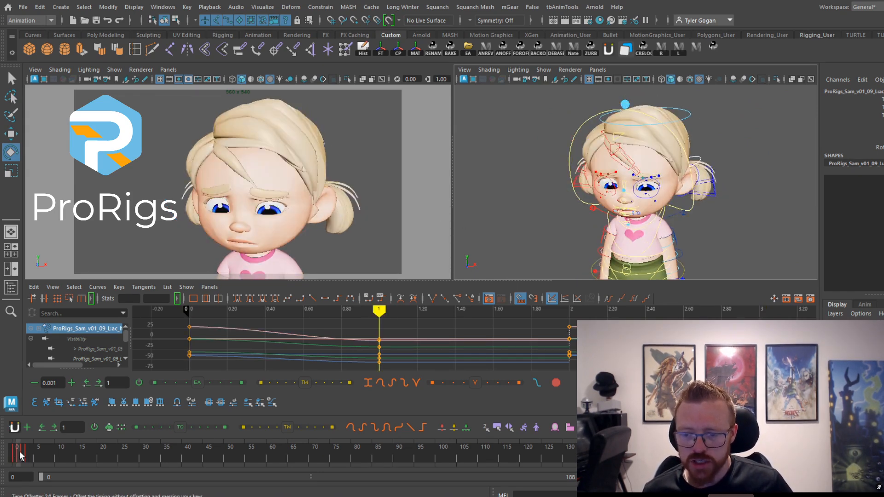
pyautogui.click(22, 454)
pyautogui.click(20, 453)
pyautogui.click(24, 452)
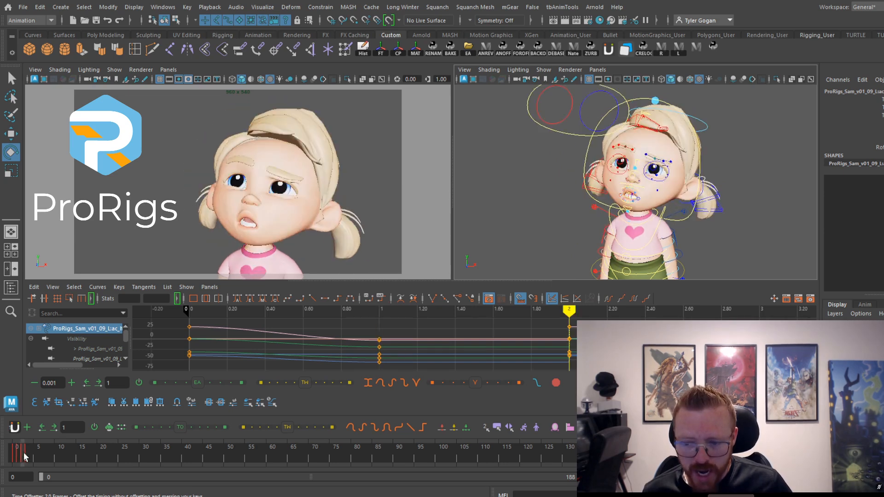
# Rotate the torso control on frame 2 and scrub the first frames to compare the poses
pyautogui.click(683, 275)
pyautogui.moveTo(631, 259); pyautogui.dragTo(632, 245)
pyautogui.moveTo(13, 453); pyautogui.dragTo(25, 458)
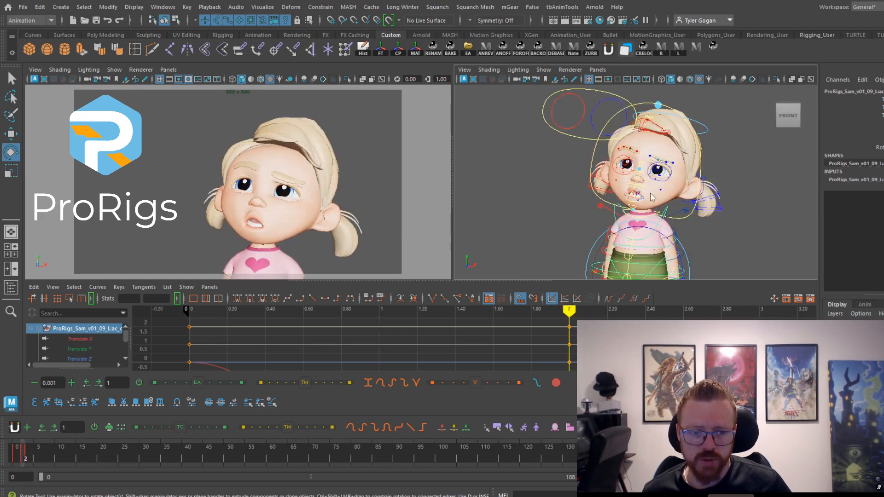
# Select all of the rig's controls and key a copy of the smiling frame 0 pose on frame 4
pyautogui.press('space')
pyautogui.moveTo(459, 123); pyautogui.dragTo(676, 395)
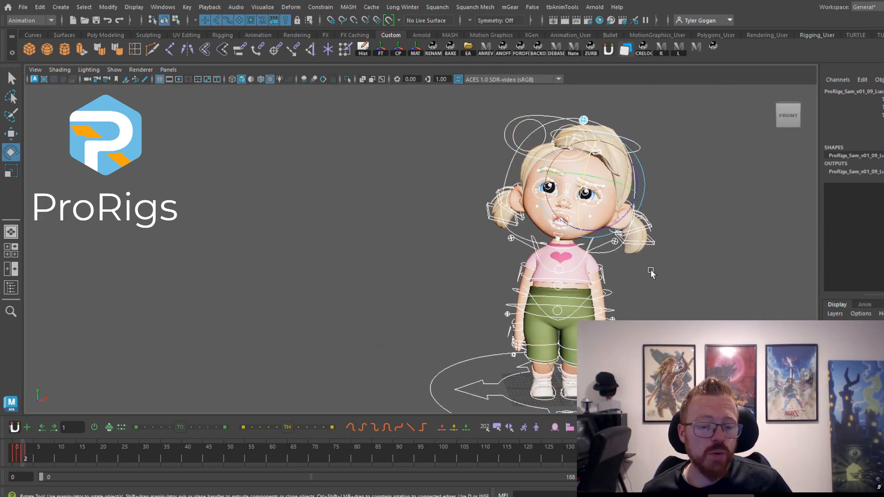
pyautogui.press('f')
pyautogui.click(18, 447)
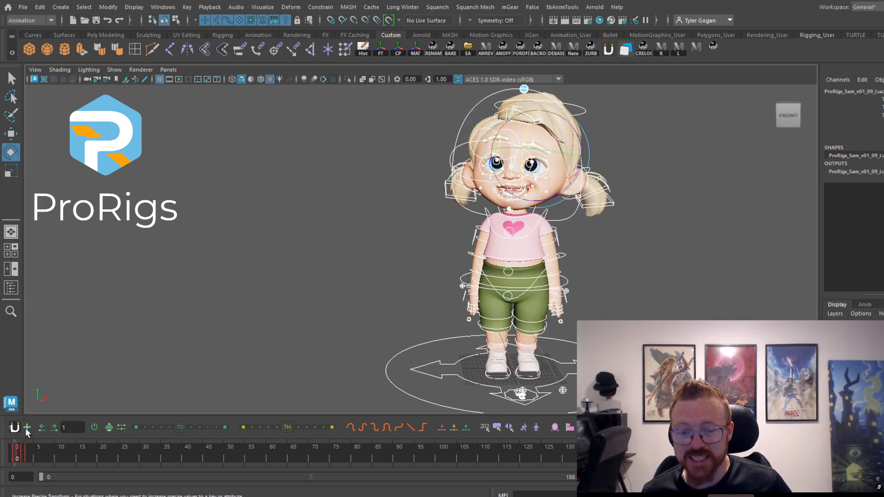
pyautogui.click(32, 456)
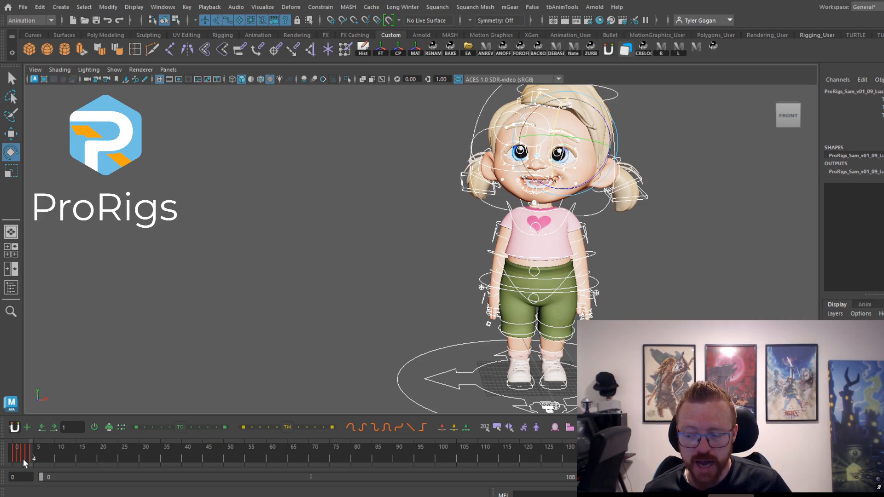
pyautogui.moveTo(23, 458)
pyautogui.mouseDown()
pyautogui.moveTo(14, 453)
pyautogui.moveTo(25, 456)
pyautogui.mouseUp()
pyautogui.press('space')
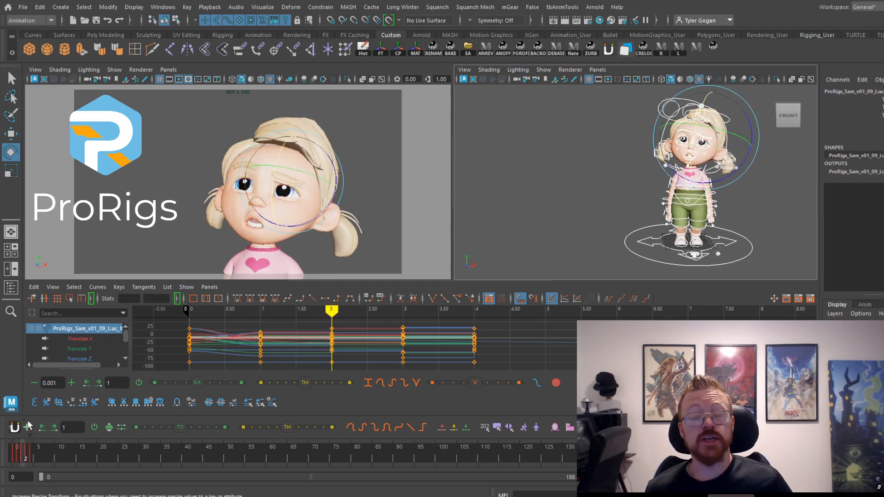
# Scrub between frames 0 and 4 to review the keyed expression poses
pyautogui.click(21, 457)
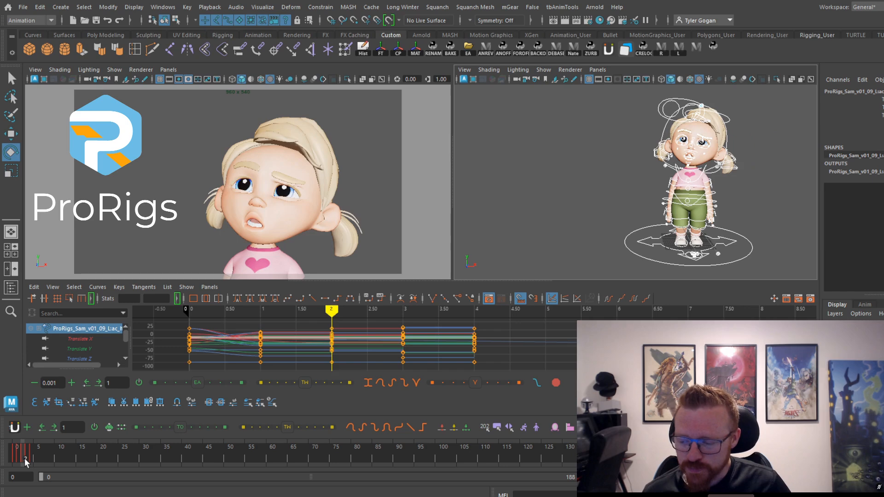
pyautogui.moveTo(24, 457)
pyautogui.mouseDown()
pyautogui.moveTo(32, 461)
pyautogui.moveTo(30, 447)
pyautogui.mouseUp()
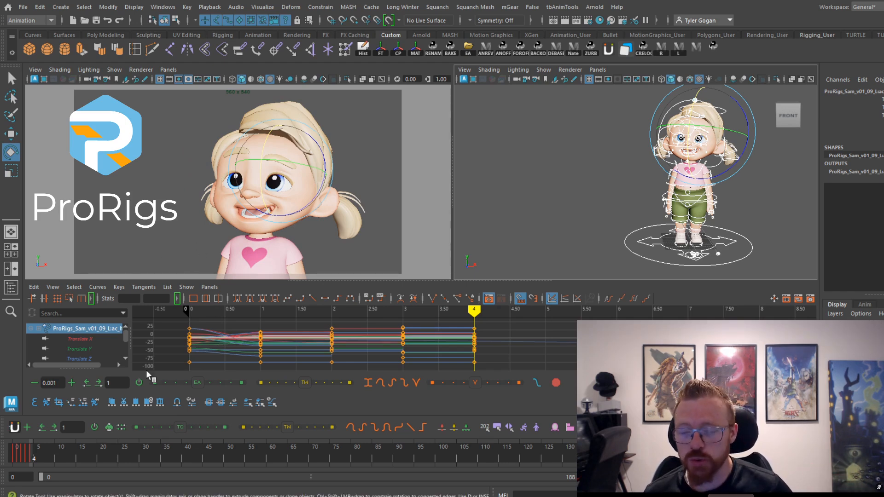
pyautogui.click(20, 456)
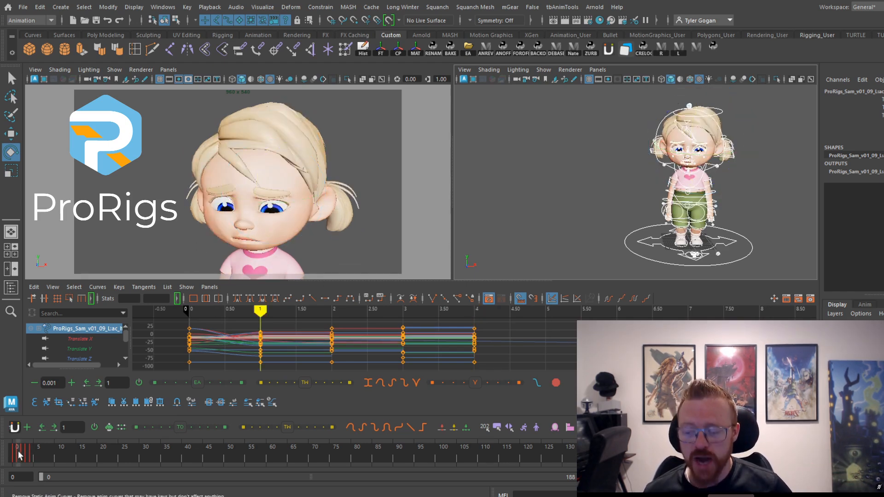
pyautogui.click(18, 456)
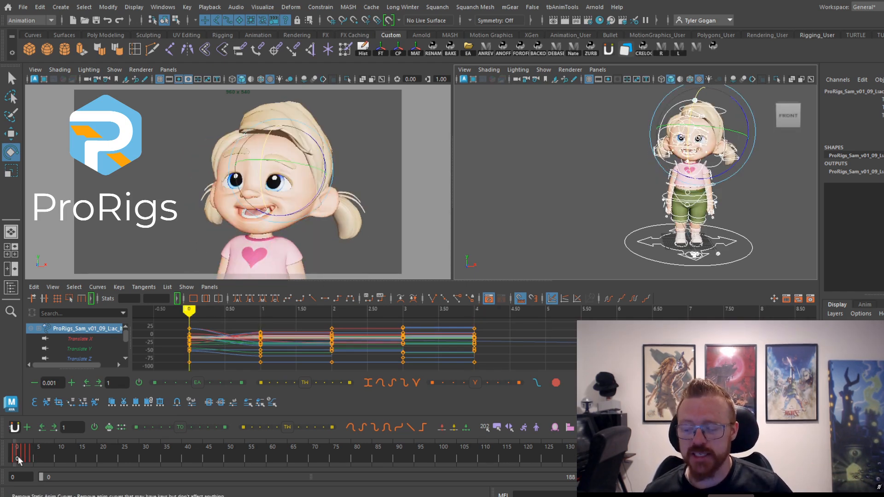
pyautogui.click(22, 456)
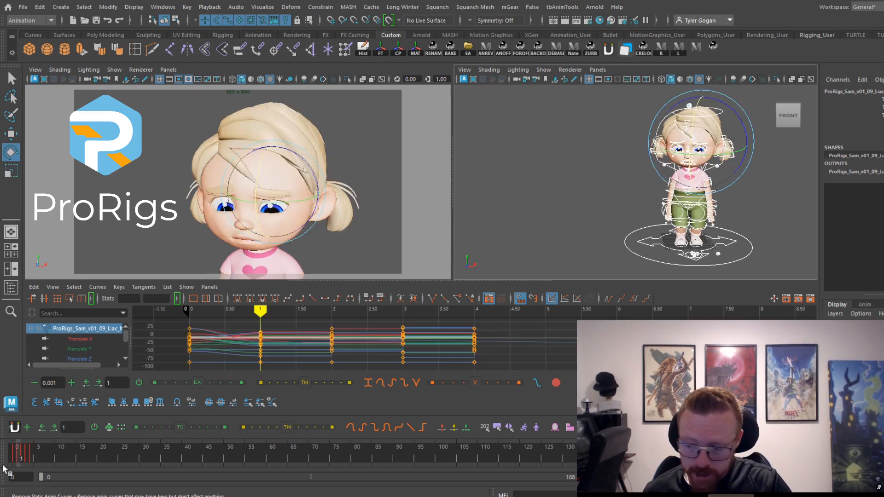
# Insert three frames after the smiling pose so the second pose's key moves to frame 4
pyautogui.press('+')
pyautogui.press('+')
pyautogui.press('+')
pyautogui.moveTo(26, 456); pyautogui.dragTo(17, 457)
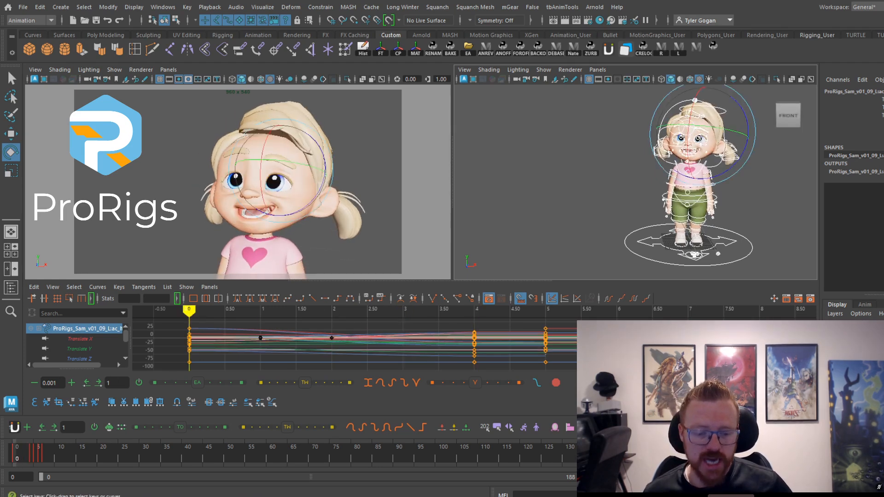
# Set all keys in the graph to stepped tangents and scrub frames 4 and 5 to check the pose changes
pyautogui.keyDown('alt'); pyautogui.moveTo(445, 344); pyautogui.dragTo(325, 341, button='right'); pyautogui.keyUp('alt')
pyautogui.moveTo(317, 362); pyautogui.dragTo(638, 265)
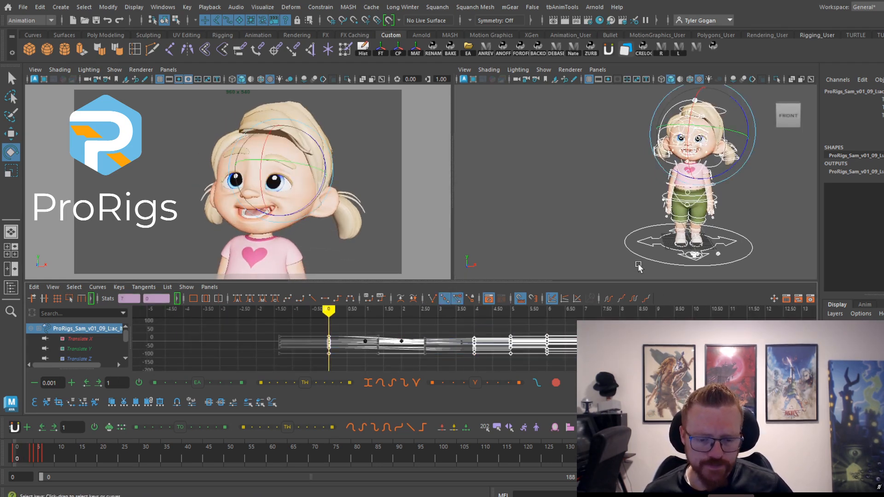
pyautogui.click(338, 298)
pyautogui.moveTo(18, 456); pyautogui.dragTo(34, 455)
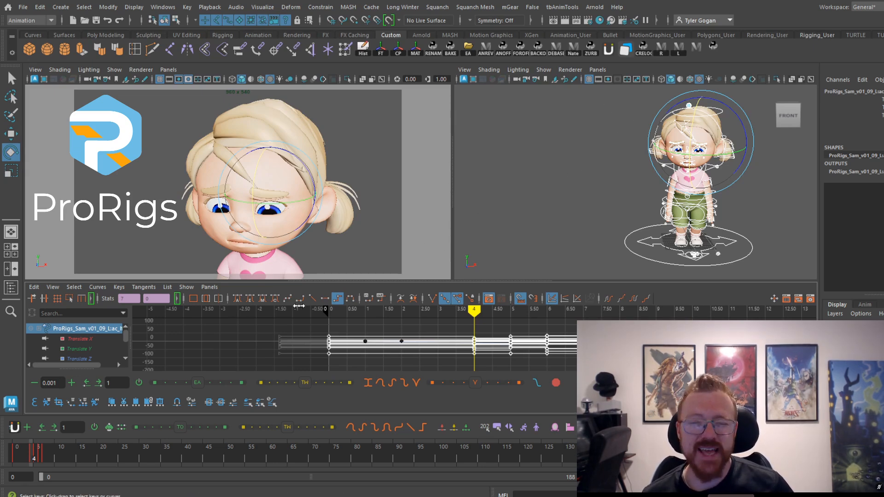
pyautogui.moveTo(21, 443); pyautogui.dragTo(38, 452)
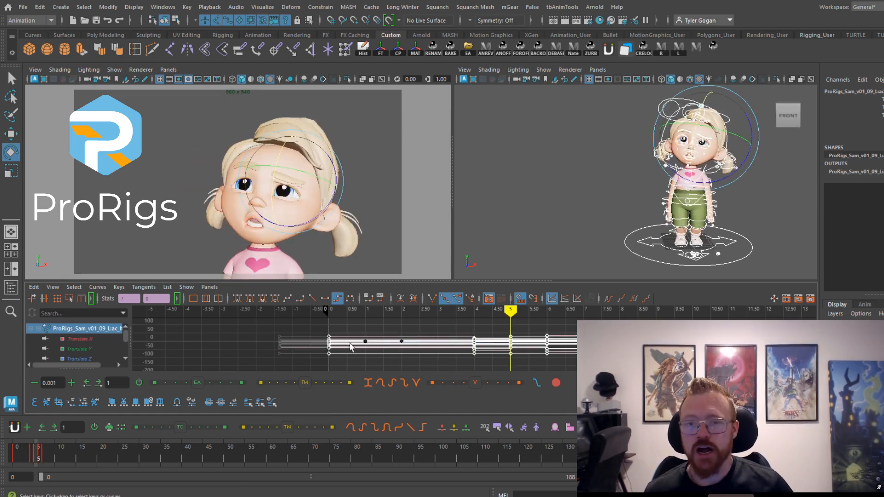
# Insert more frames after the opening pose to push the second pose's key to about frame 24
pyautogui.click(22, 451)
pyautogui.press('=')
pyautogui.press('=')
pyautogui.press('=')
pyautogui.press('=')
pyautogui.press('=')
pyautogui.press('=')
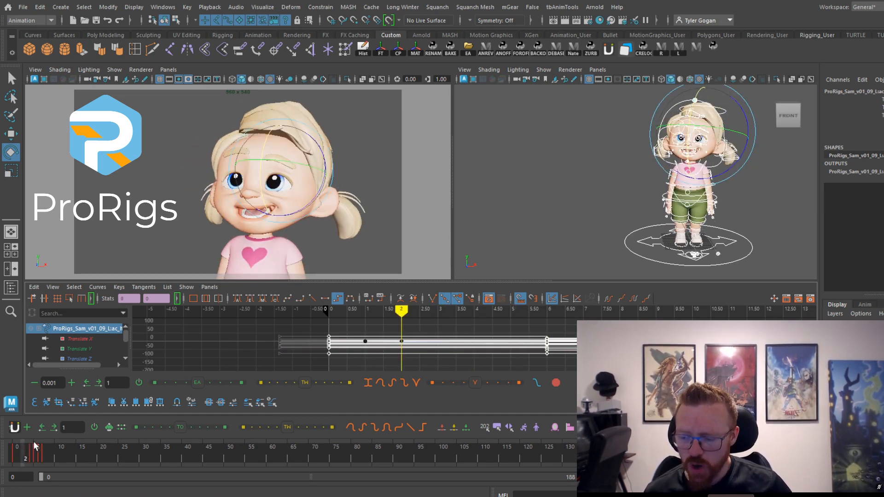
# Move the third, fourth and fifth pose keys along the timeline to frames 50, 75 and 100
pyautogui.keyDown('shift'); pyautogui.moveTo(48, 456); pyautogui.dragTo(229, 460); pyautogui.keyUp('shift')
pyautogui.click(179, 451)
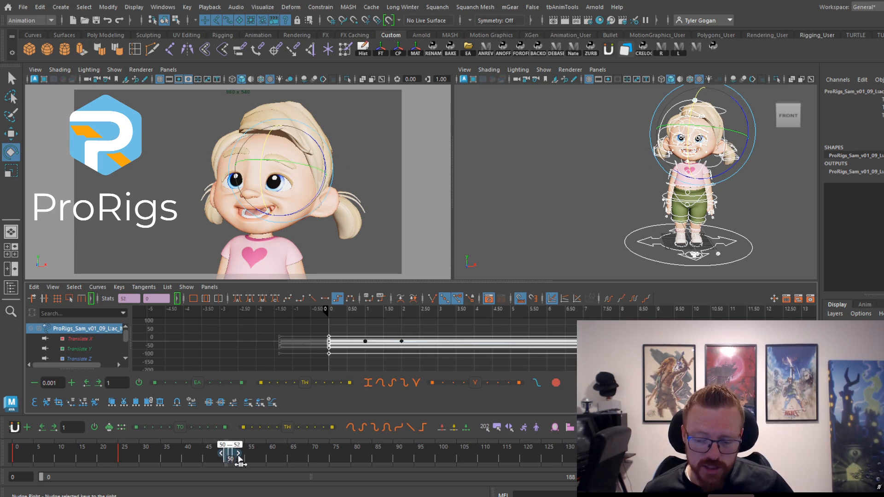
pyautogui.click(280, 453)
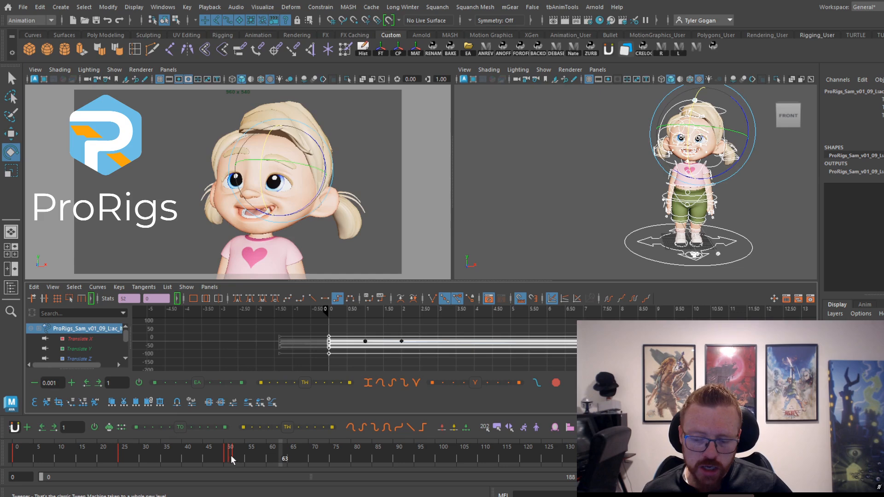
pyautogui.moveTo(241, 461); pyautogui.dragTo(338, 457)
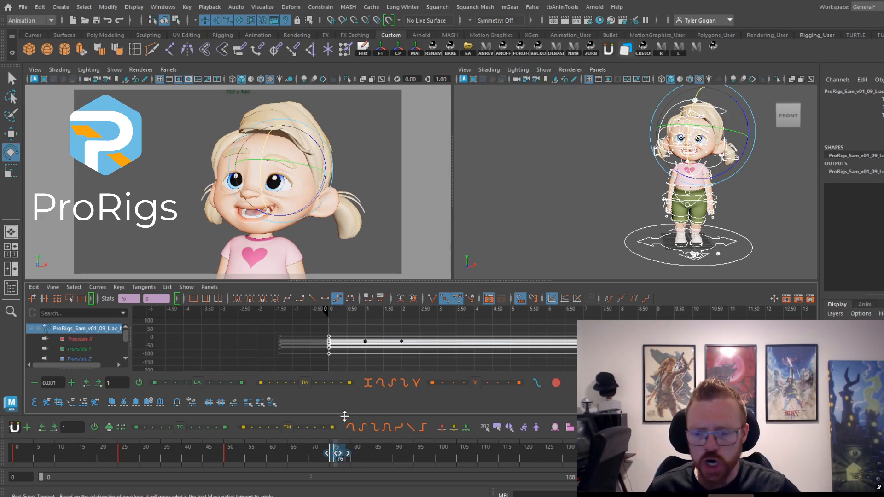
pyautogui.click(395, 449)
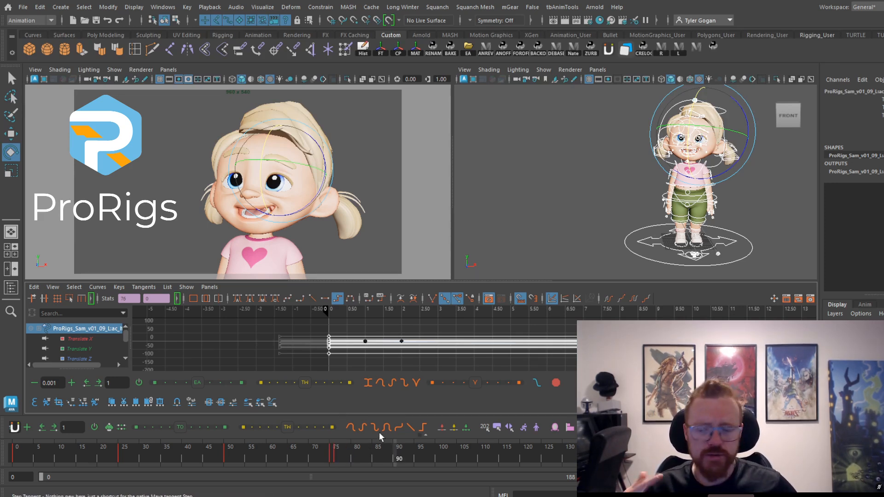
pyautogui.moveTo(339, 461); pyautogui.dragTo(436, 466)
pyautogui.press('s')
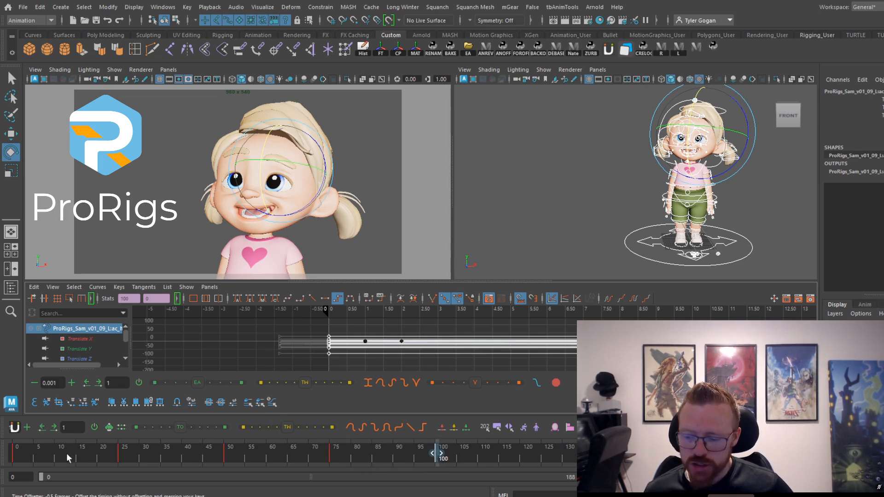
# Play back the stepped poses from frame 0 in the enlarged camera view, with the rig controls deselected
pyautogui.click(15, 456)
pyautogui.press('space')
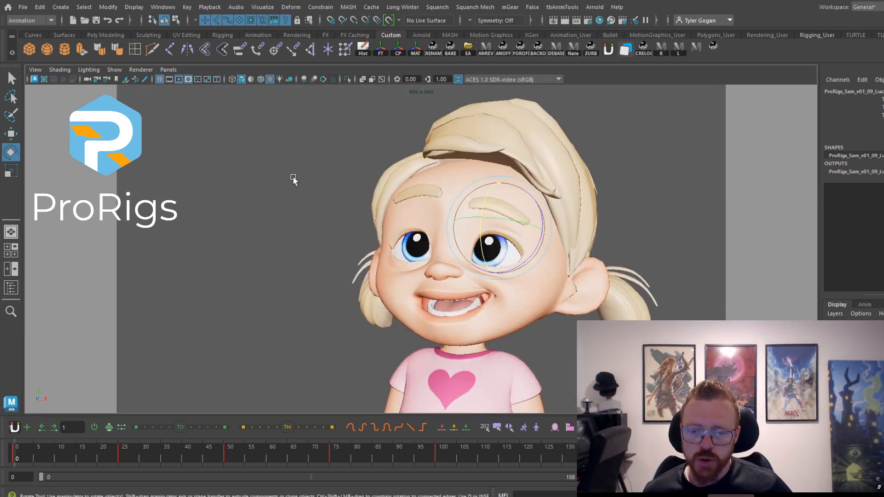
pyautogui.click(317, 184)
pyautogui.hotkey('alt', 'v')
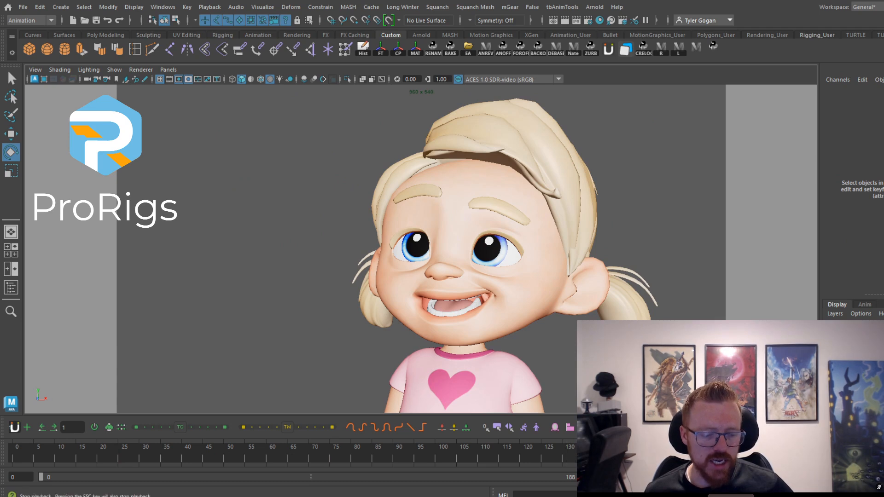
pyautogui.click(18, 452)
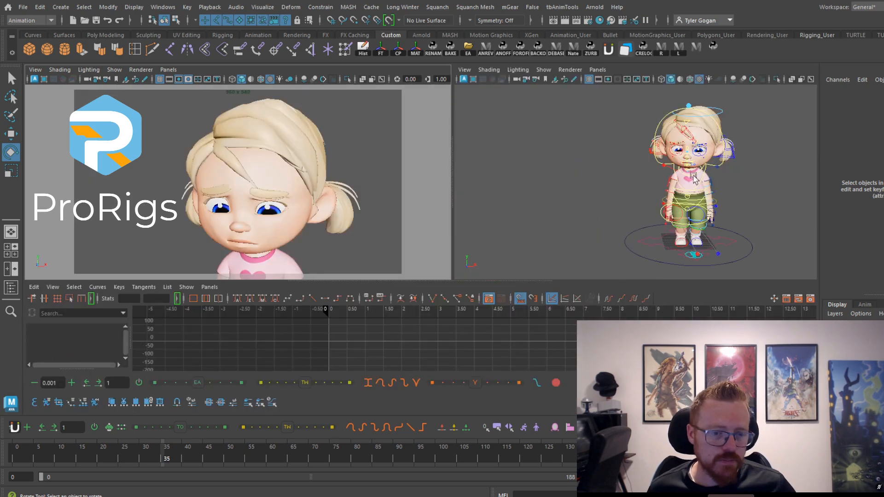
# With all rig controls selected, insert frames after the sad pose at frame 46 to push the worried pose's key to about frame 75
pyautogui.scroll(-2, 632, 222)
pyautogui.keyDown('alt'); pyautogui.moveTo(632, 221); pyautogui.dragTo(469, 229, button='right'); pyautogui.keyUp('alt')
pyautogui.keyDown('alt'); pyautogui.moveTo(616, 197); pyautogui.dragTo(762, 224, button='right'); pyautogui.keyUp('alt')
pyautogui.keyDown('alt'); pyautogui.moveTo(761, 224); pyautogui.dragTo(604, 182, button='middle'); pyautogui.keyUp('alt')
pyautogui.keyDown('alt'); pyautogui.moveTo(604, 182); pyautogui.dragTo(629, 184, button='right'); pyautogui.keyUp('alt')
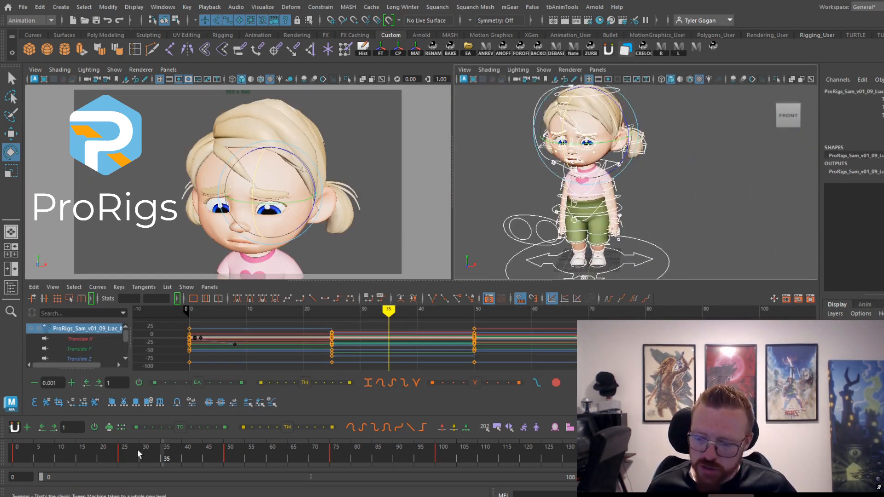
pyautogui.moveTo(134, 449); pyautogui.dragTo(209, 442)
pyautogui.press('+')
pyautogui.press('+')
pyautogui.press('+')
pyautogui.press('+')
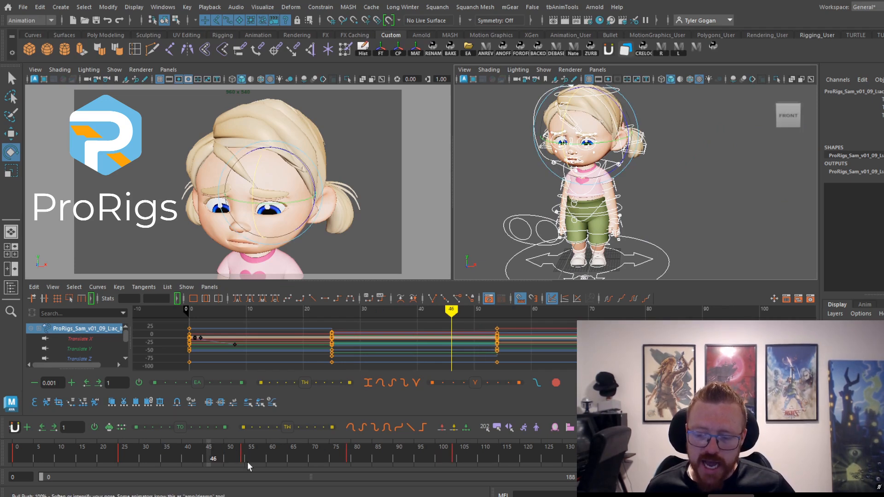
pyautogui.press('+')
pyautogui.press('+')
pyautogui.press('+')
pyautogui.press('+')
pyautogui.press('+')
pyautogui.press('+')
pyautogui.press('+')
pyautogui.press('+')
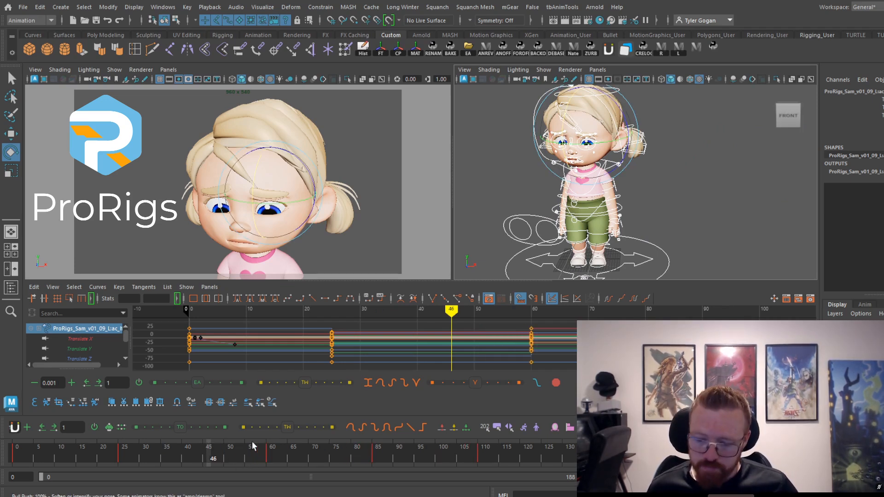
pyautogui.press('+')
pyautogui.press('+')
pyautogui.press('+')
pyautogui.press('+')
pyautogui.press('+')
pyautogui.press('+')
pyautogui.press('+')
pyautogui.press('+')
pyautogui.press('+')
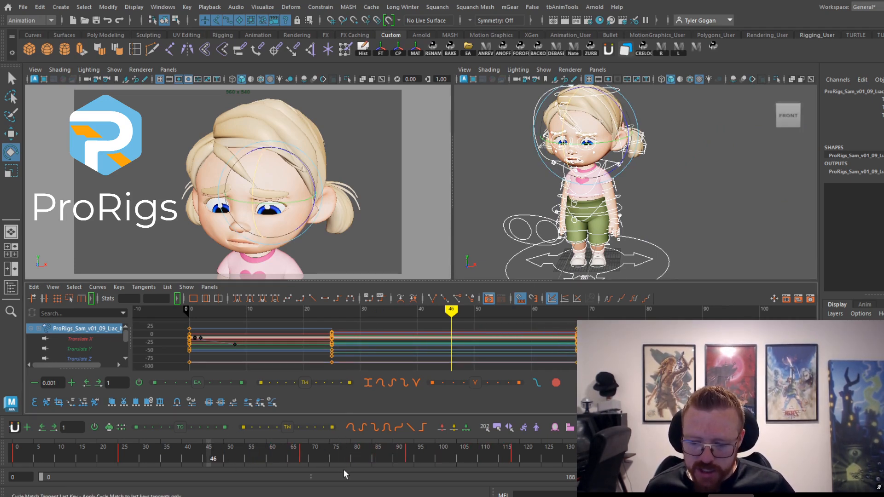
pyautogui.press('+')
pyautogui.press('+')
pyautogui.press('+')
pyautogui.press('+')
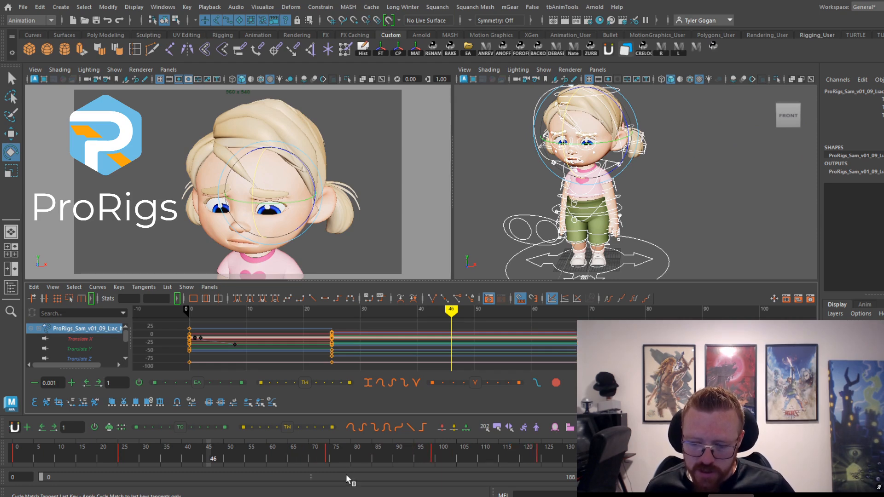
pyautogui.press('+')
# Try inserting frames at frame 85 to push the angry pose's key to about frame 110
pyautogui.click(331, 458)
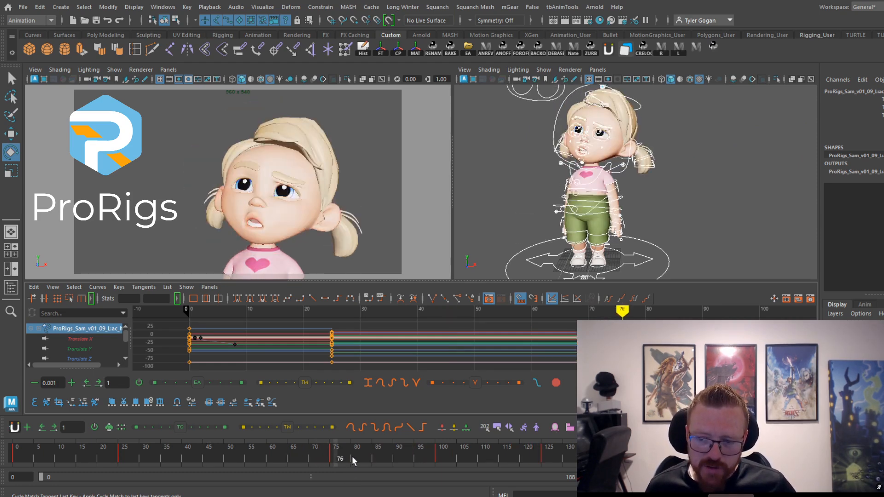
pyautogui.moveTo(352, 455); pyautogui.dragTo(385, 462)
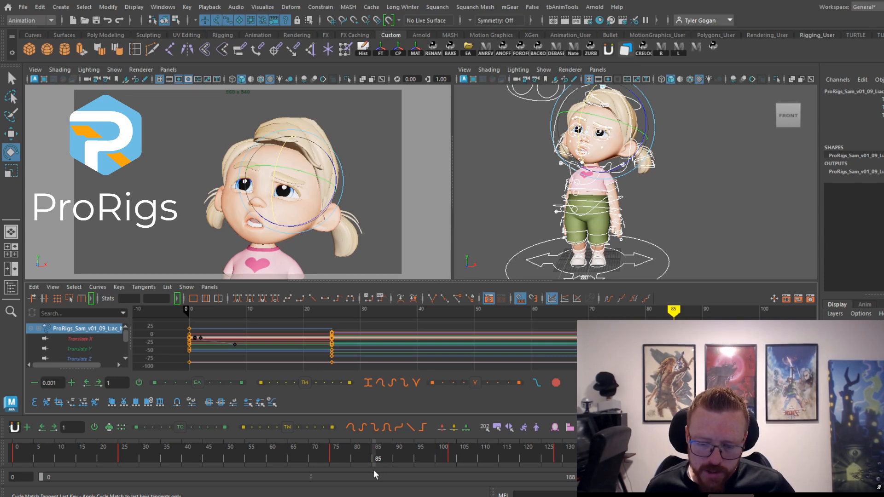
pyautogui.press('=')
pyautogui.press('=')
pyautogui.press('=')
pyautogui.press('=')
pyautogui.press('=')
pyautogui.press('=')
pyautogui.press('=')
pyautogui.press('=')
pyautogui.press('-')
pyautogui.press('-')
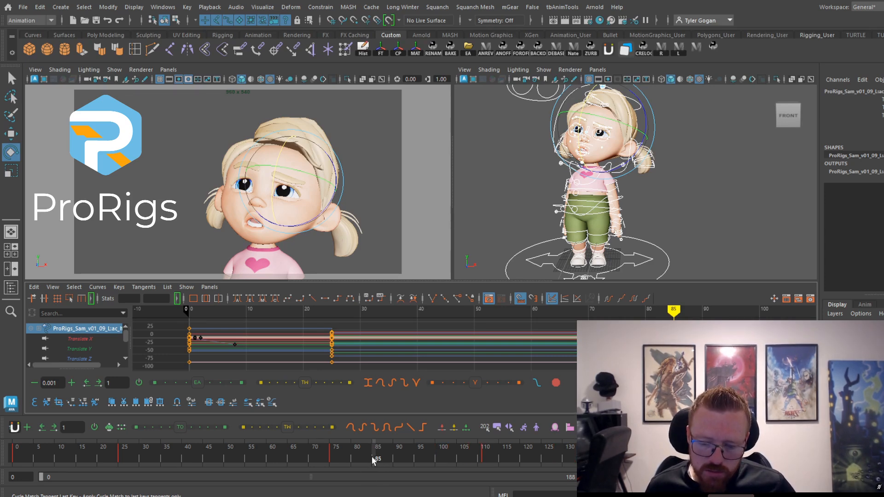
# Undo the frames inserted after the worried pose
pyautogui.hotkey('ctrl', 'z')
pyautogui.hotkey('ctrl', 'z')
pyautogui.hotkey('ctrl', 'z')
pyautogui.hotkey('ctrl', 'z')
pyautogui.hotkey('ctrl', 'z')
pyautogui.hotkey('ctrl', 'z')
pyautogui.hotkey('ctrl', 'z')
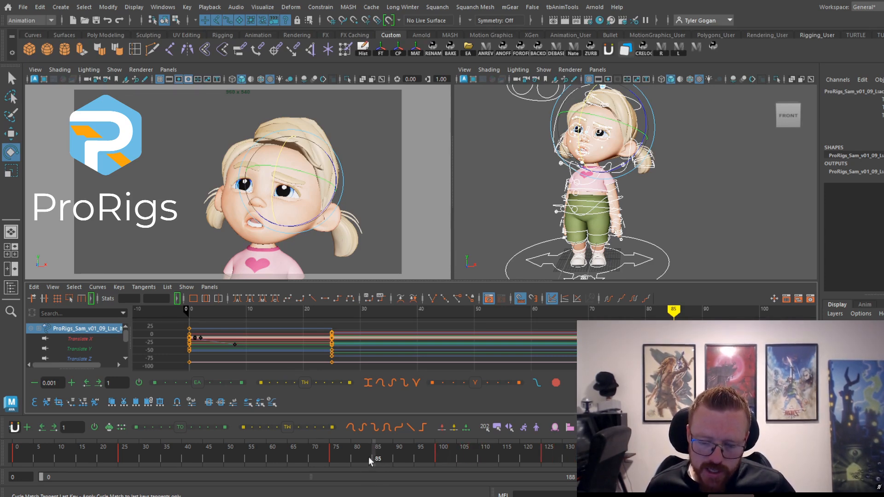
# Play back and scrub the stepped poses from the start in the enlarged camera view to judge their timing
pyautogui.moveTo(235, 457); pyautogui.dragTo(209, 457)
pyautogui.press('space')
pyautogui.hotkey('alt', 'v')
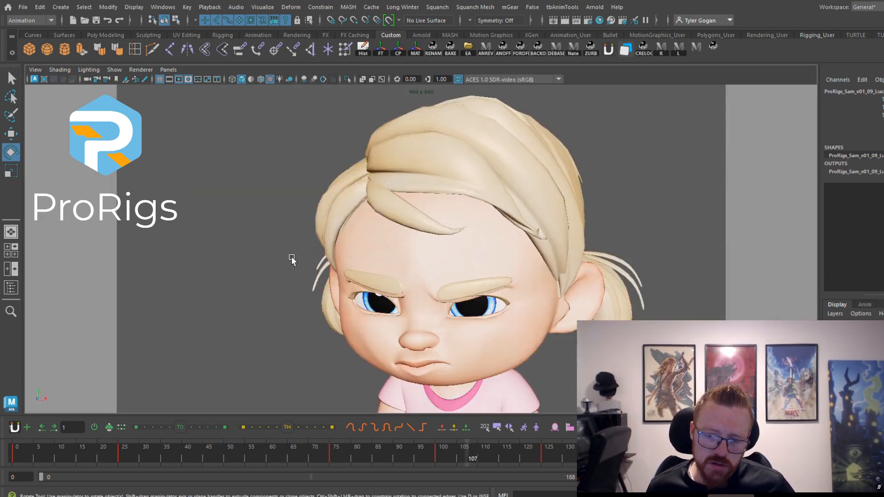
pyautogui.hotkey('alt', 'v')
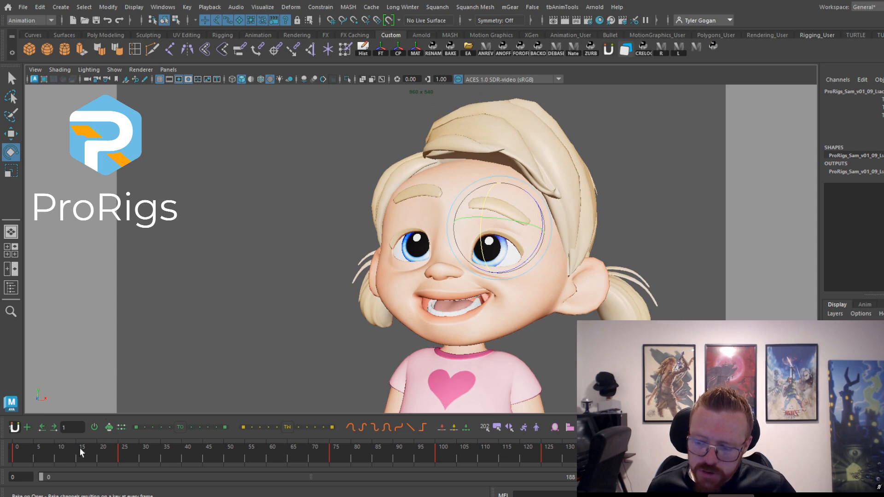
pyautogui.moveTo(68, 452); pyautogui.dragTo(14, 446)
pyautogui.hotkey('alt', 'v')
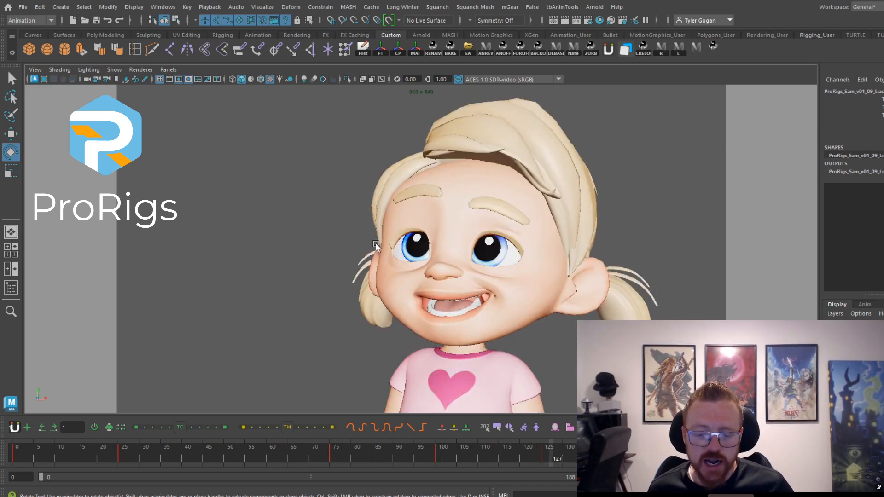
pyautogui.moveTo(356, 452); pyautogui.dragTo(472, 453)
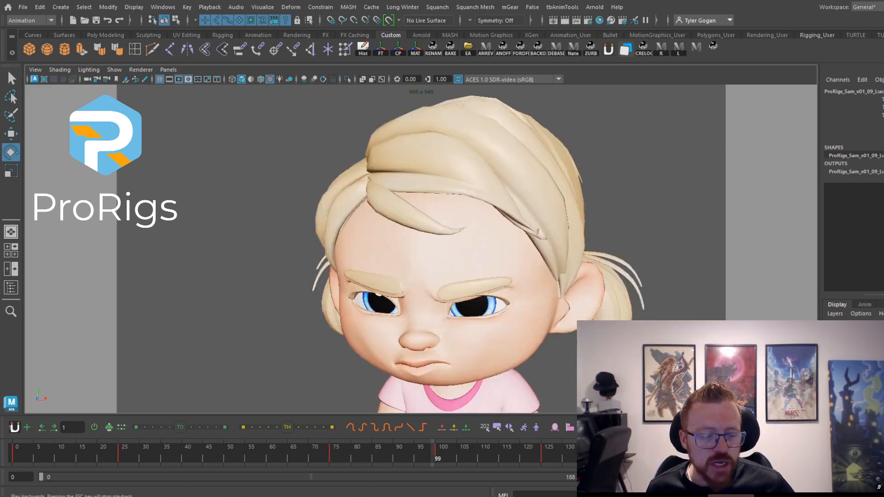
# Insert more frames between the worried and angry poses to push the angry pose's key to about frame 110
pyautogui.click(391, 442)
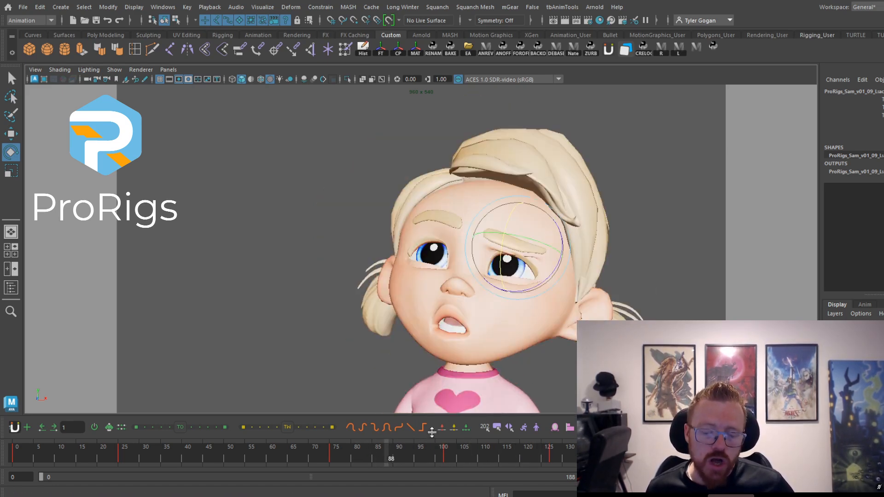
pyautogui.press('=')
pyautogui.press('=')
pyautogui.press('=')
pyautogui.press('=')
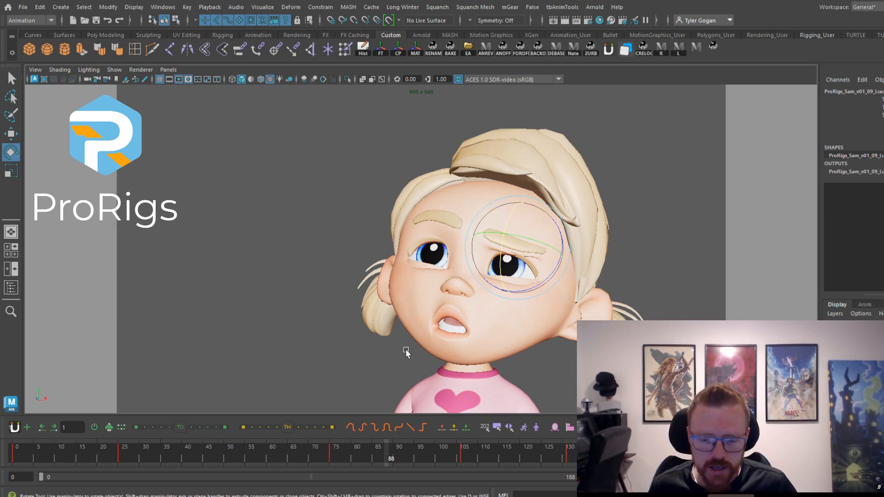
pyautogui.click(411, 455)
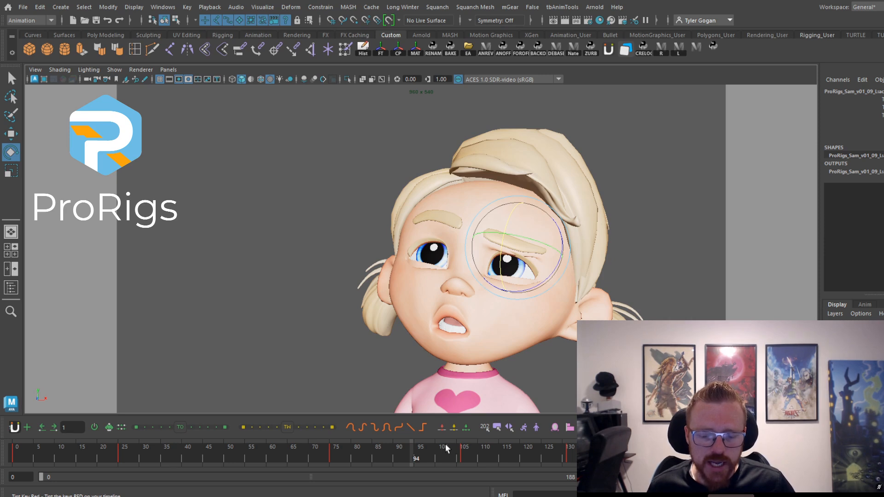
pyautogui.hotkey('alt', 'Right')
pyautogui.hotkey('alt', 'Right')
pyautogui.hotkey('alt', 'Right')
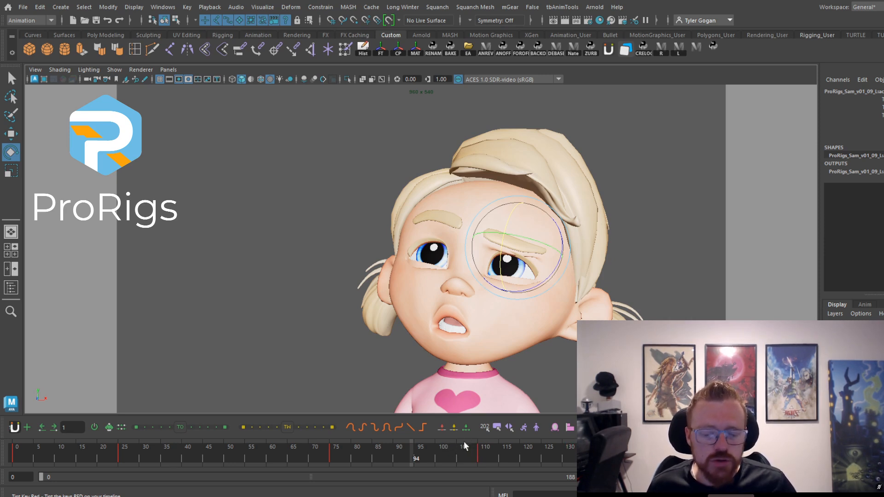
# Play back from about frame 65 to check how long the worried pose holds before the angry one
pyautogui.moveTo(375, 449); pyautogui.dragTo(305, 443)
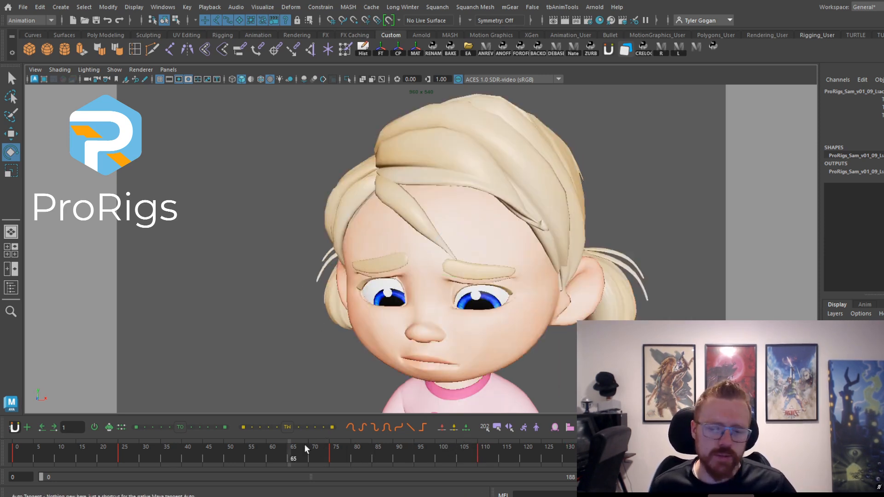
pyautogui.hotkey('alt', 'v')
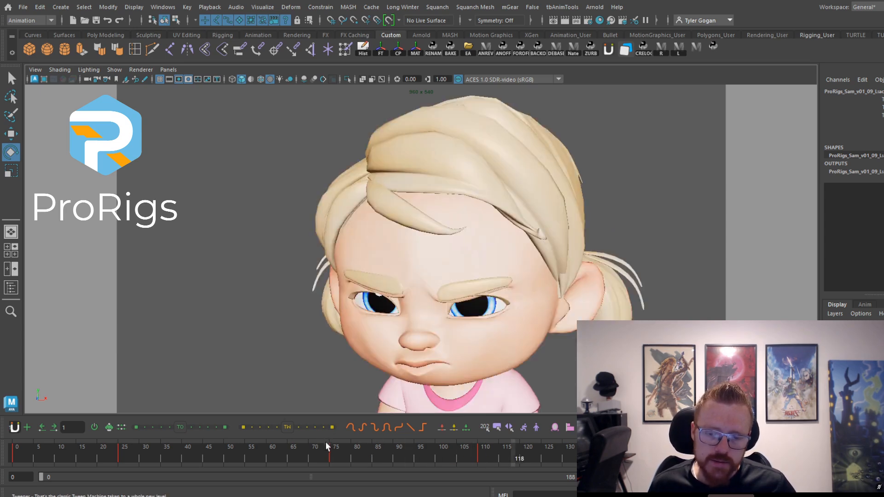
pyautogui.hotkey('alt', 'v')
pyautogui.click(544, 459)
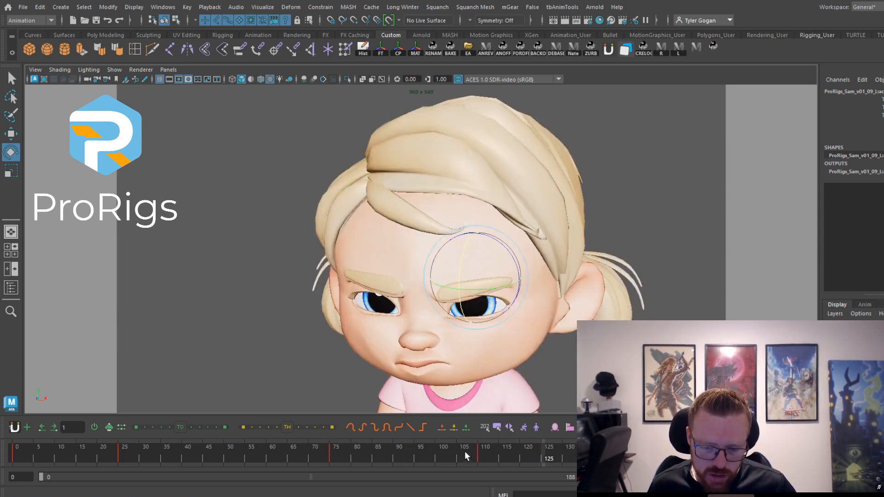
# Scrub the timeline and inspect the pose changes around the keys at frames 75 and 110
pyautogui.moveTo(464, 451); pyautogui.dragTo(493, 455)
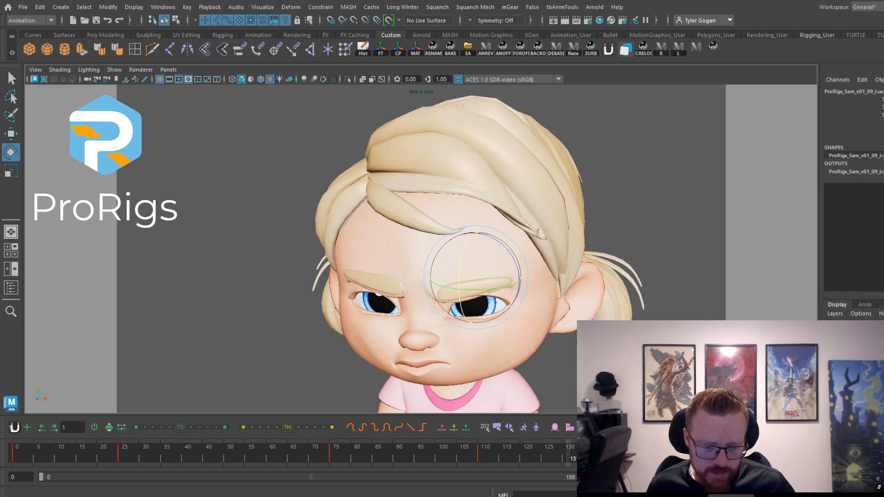
pyautogui.moveTo(588, 455); pyautogui.dragTo(54, 467)
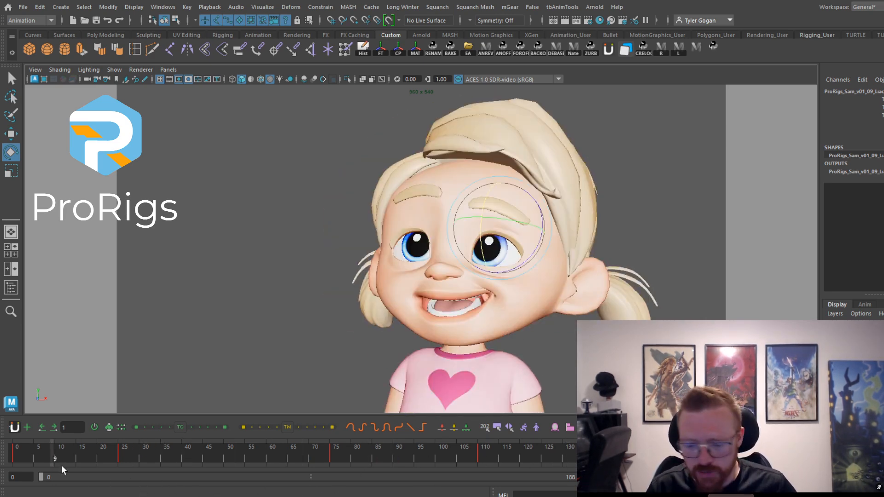
pyautogui.moveTo(370, 458); pyautogui.dragTo(388, 462)
pyautogui.moveTo(451, 465); pyautogui.dragTo(329, 461)
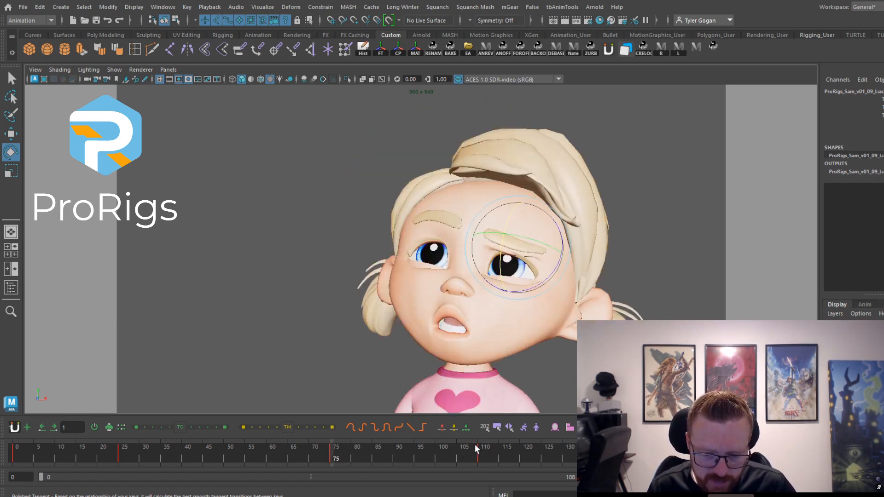
pyautogui.click(480, 458)
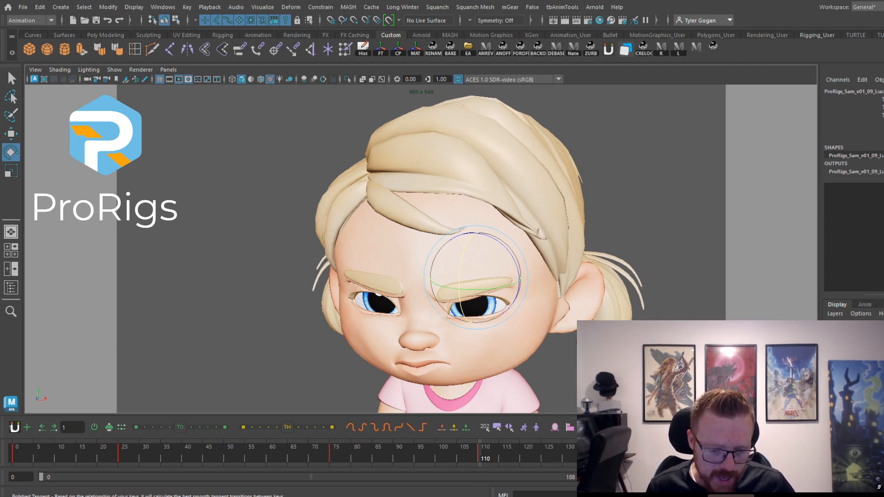
pyautogui.press('.')
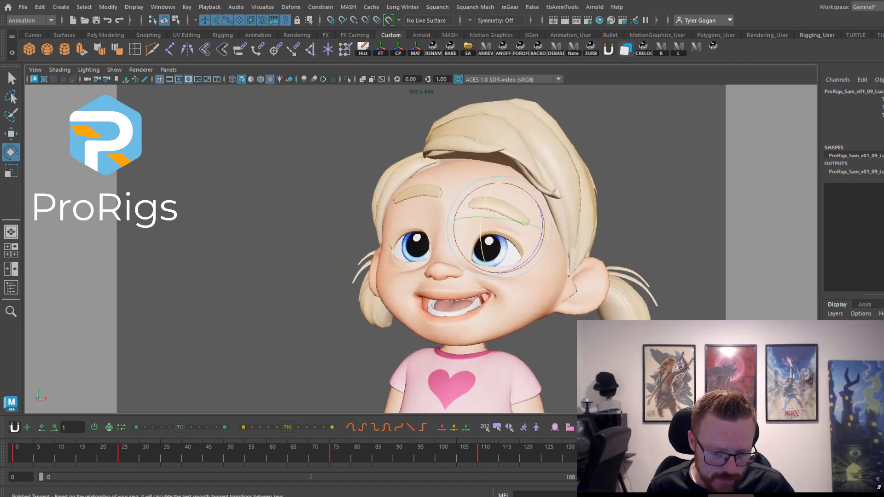
pyautogui.click(480, 457)
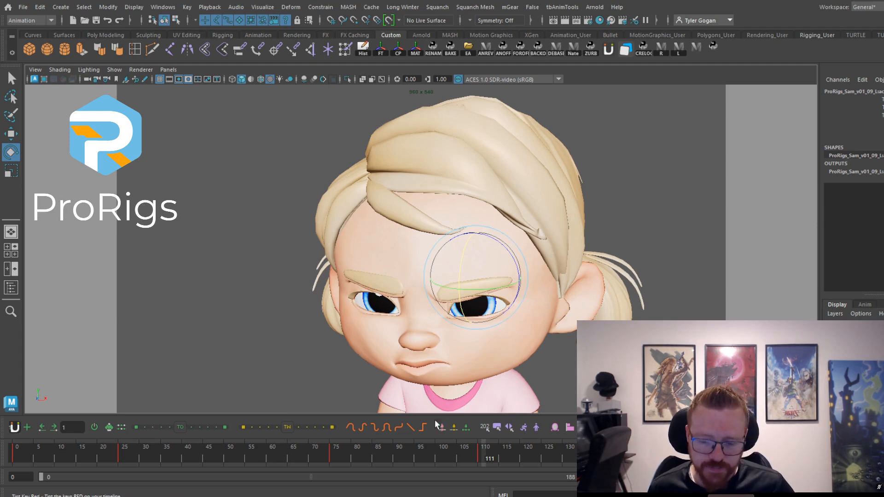
pyautogui.click(327, 456)
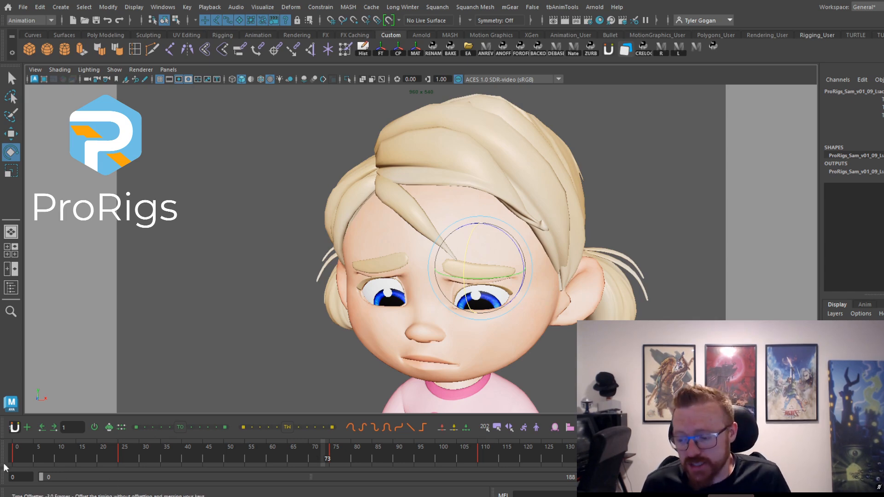
# Step through the keyed poses from frame 0 to the angry pose at frame 110 to review the stepped blocking
pyautogui.moveTo(46, 462); pyautogui.dragTo(5, 434)
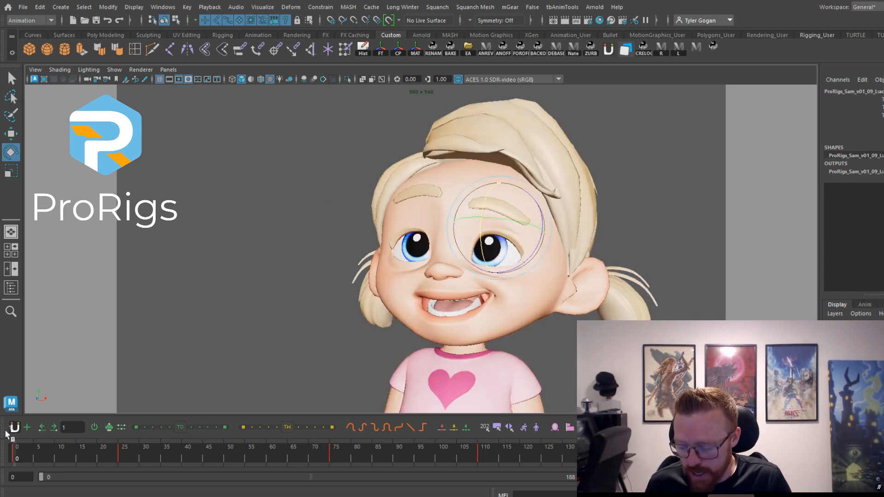
pyautogui.press('.')
pyautogui.press('.')
pyautogui.press('.')
pyautogui.press('.')
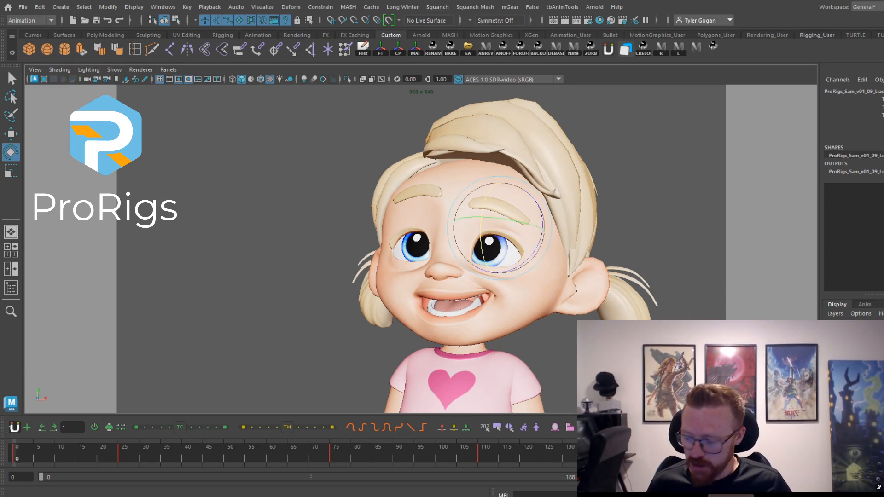
pyautogui.press('.')
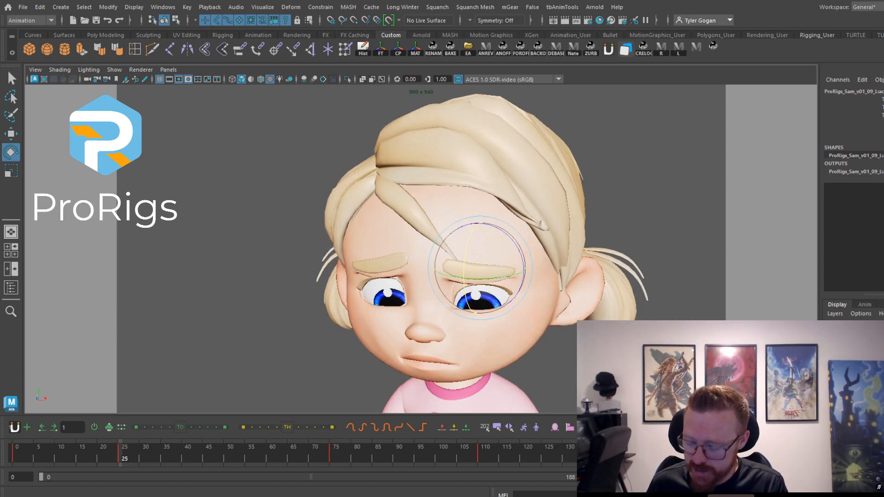
pyautogui.press('.')
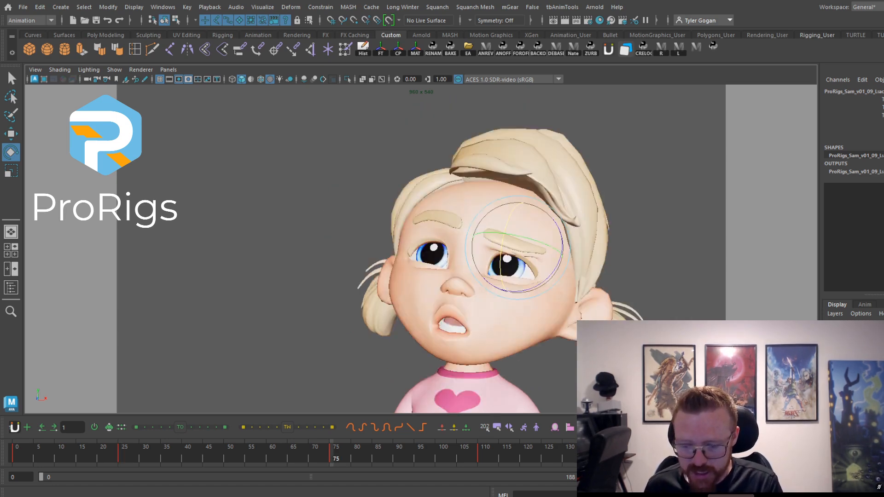
pyautogui.press('.')
pyautogui.press('.')
pyautogui.press('.')
pyautogui.press('.')
pyautogui.press('.')
pyautogui.press('.')
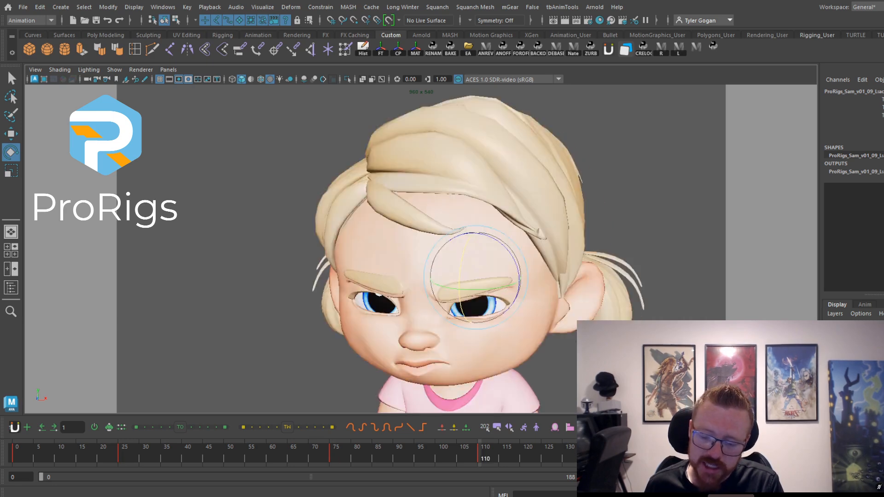
pyautogui.press('.')
pyautogui.press('.')
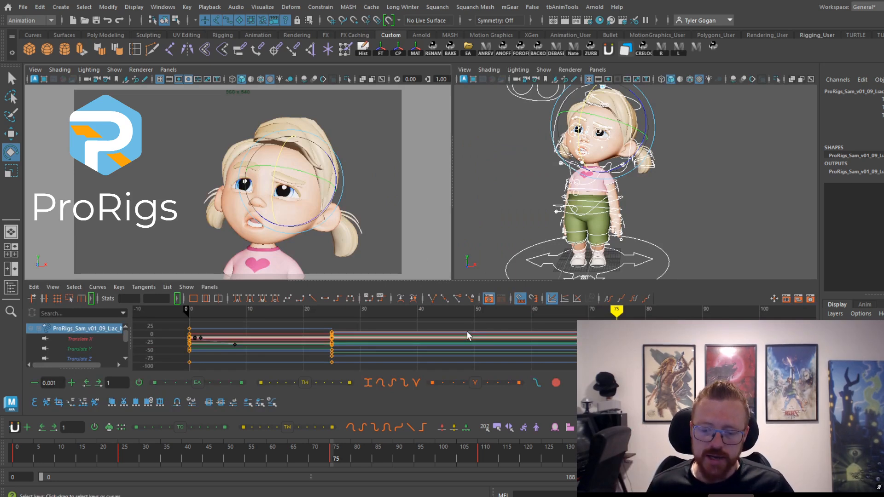
# Try auto tangents on all the rig's pose keys and play back the interpolated motion in the enlarged camera view
pyautogui.scroll(-4, 479, 332)
pyautogui.keyDown('alt'); pyautogui.moveTo(514, 365); pyautogui.dragTo(500, 349, button='right'); pyautogui.keyUp('alt')
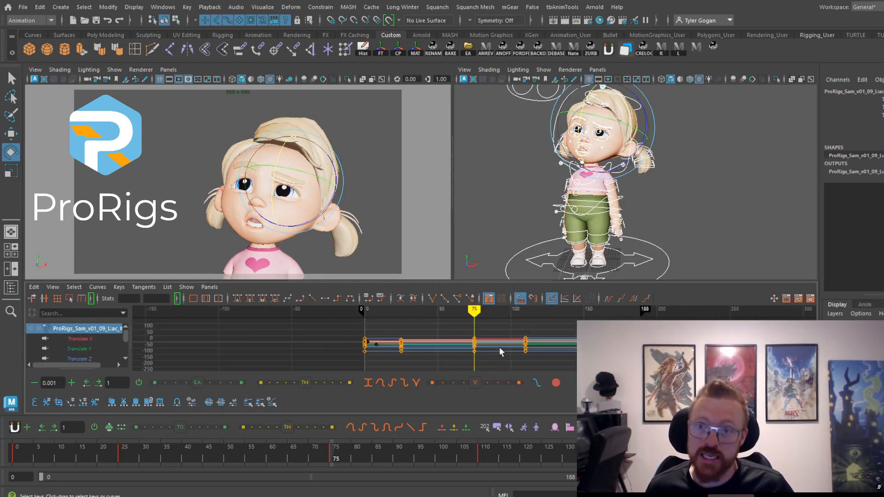
pyautogui.moveTo(349, 329); pyautogui.dragTo(572, 370)
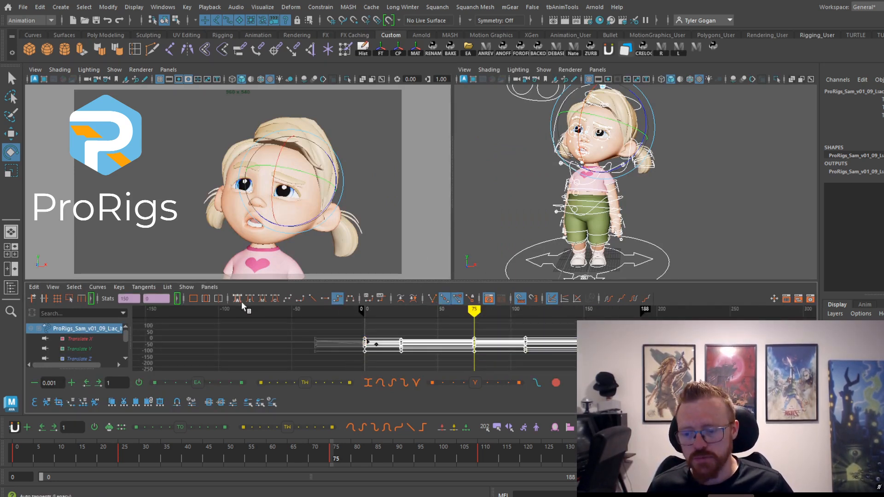
pyautogui.press('space')
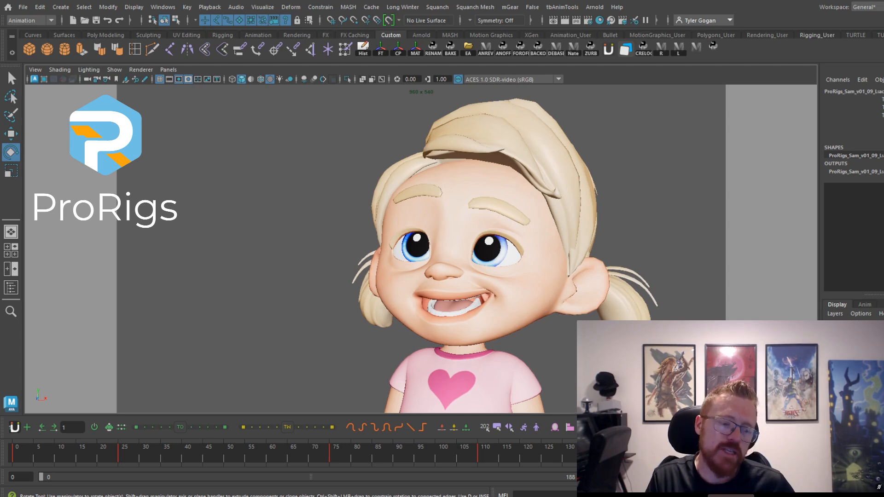
pyautogui.hotkey('alt', 'v')
pyautogui.press('space')
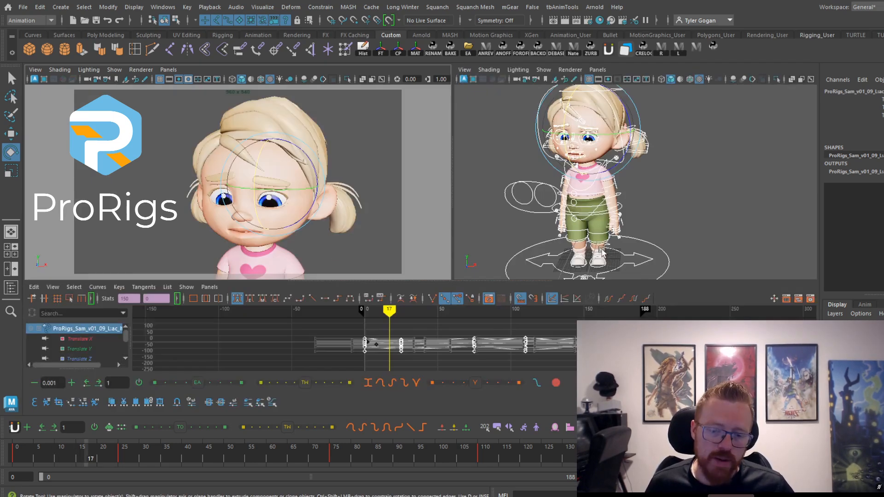
# Key the smiling pose again at frame 20 so it holds until shortly before the sad pose at frame 25
pyautogui.press('.')
pyautogui.press('.')
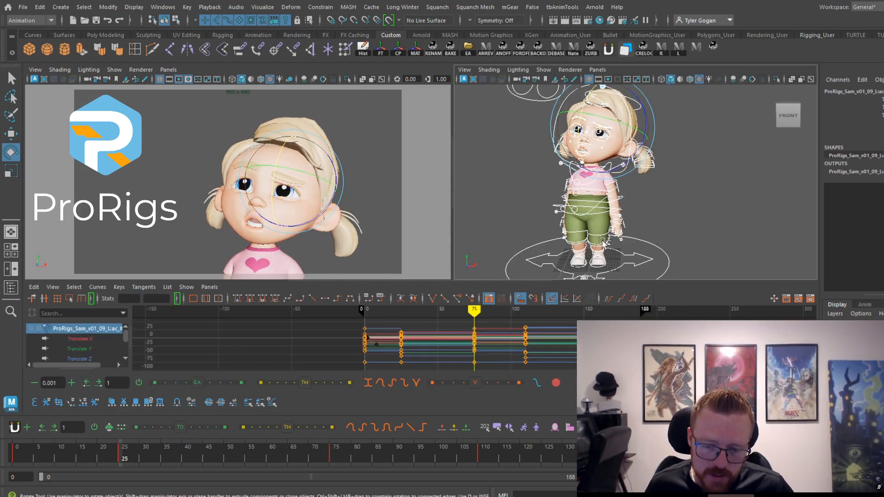
pyautogui.press(',')
pyautogui.press(',')
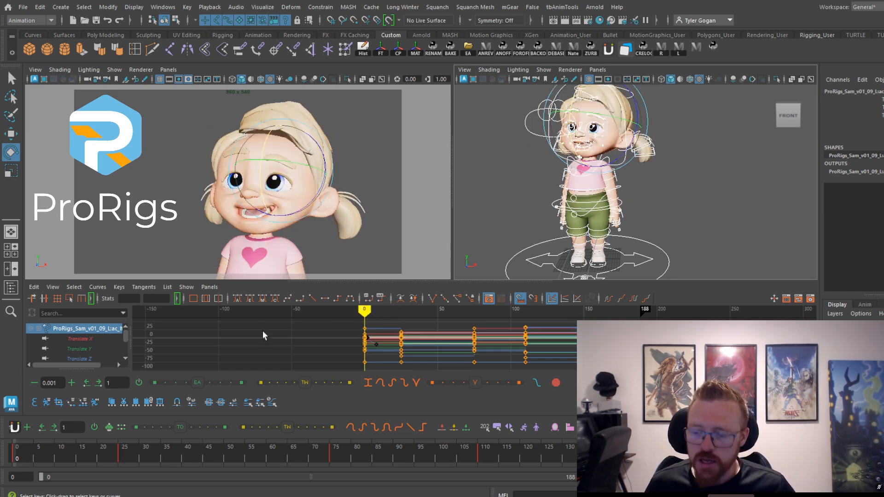
pyautogui.press('.')
pyautogui.moveTo(90, 457)
pyautogui.mouseDown()
pyautogui.moveTo(46, 457)
pyautogui.moveTo(104, 461)
pyautogui.moveTo(91, 458)
pyautogui.mouseUp()
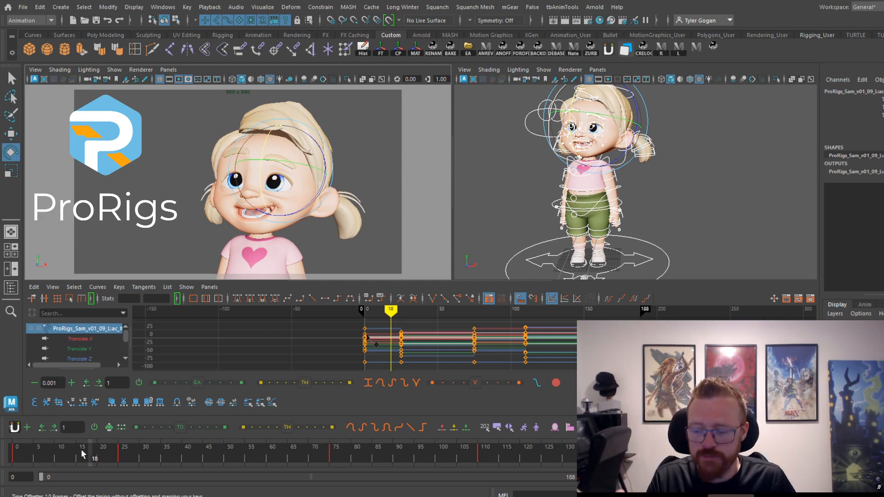
pyautogui.click(99, 460)
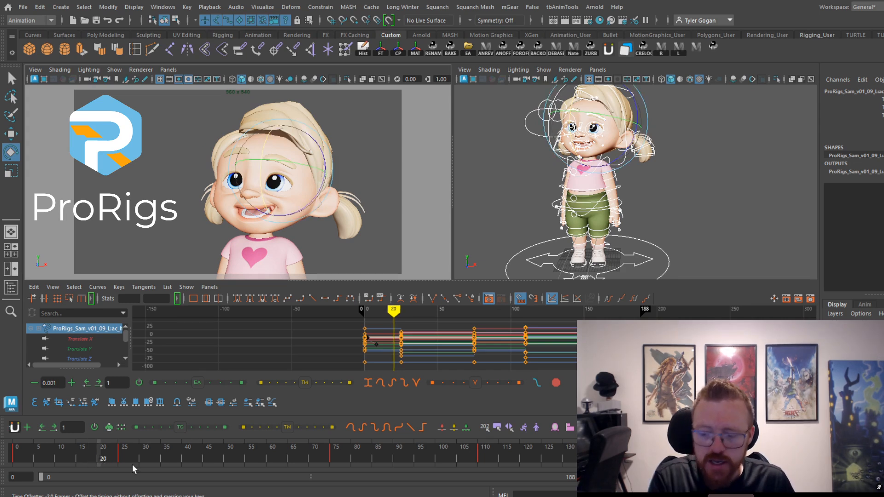
pyautogui.press('s')
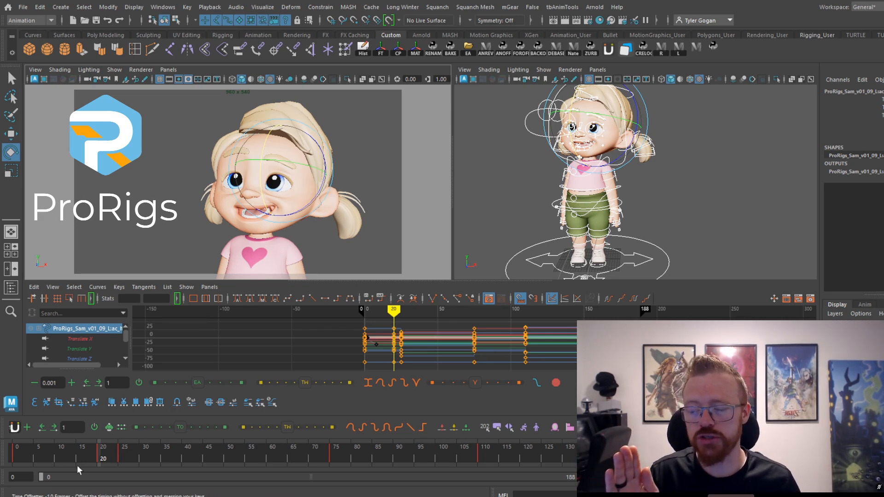
pyautogui.moveTo(103, 456); pyautogui.dragTo(122, 451)
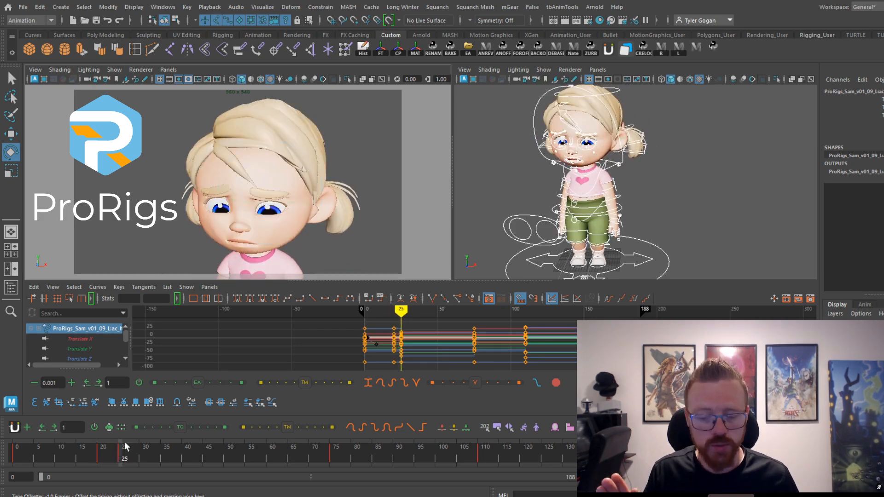
pyautogui.click(13, 456)
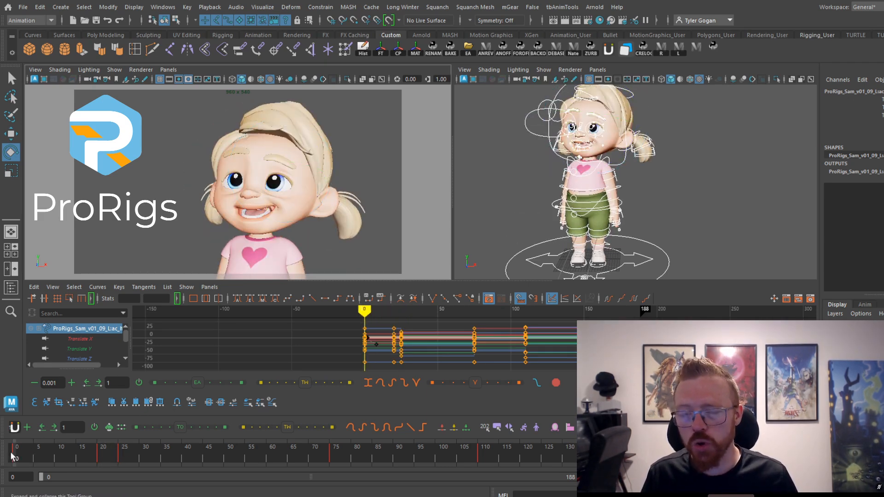
pyautogui.moveTo(12, 456); pyautogui.dragTo(120, 458)
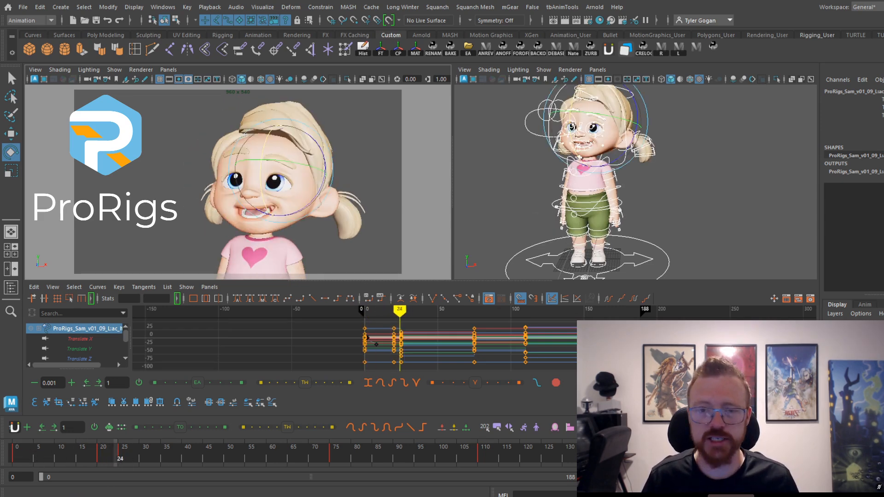
# Set hold keys for the sad pose at frame 65 and for the worried pose at frame 105
pyautogui.click(289, 460)
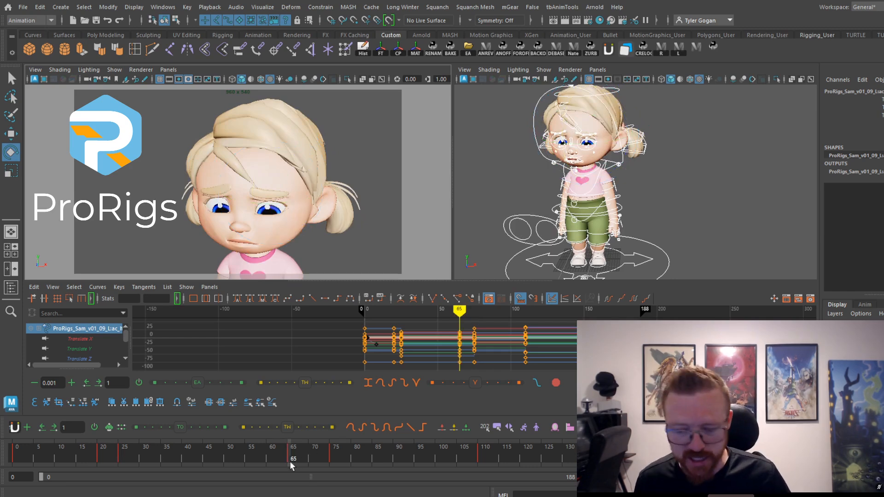
pyautogui.moveTo(289, 460); pyautogui.dragTo(330, 465)
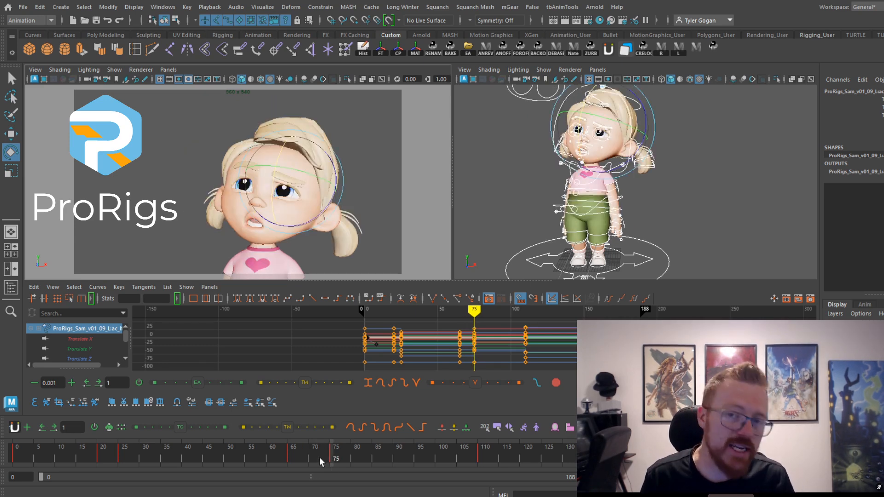
pyautogui.click(466, 453)
pyautogui.press('s')
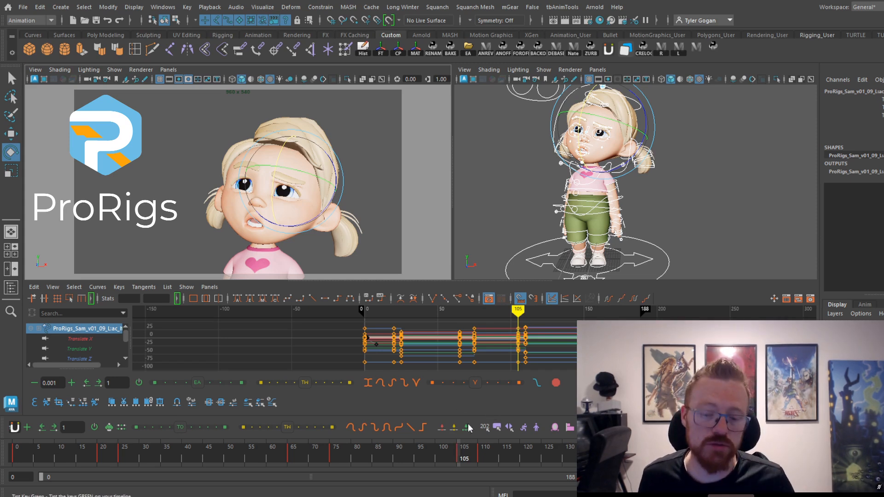
pyautogui.click(382, 449)
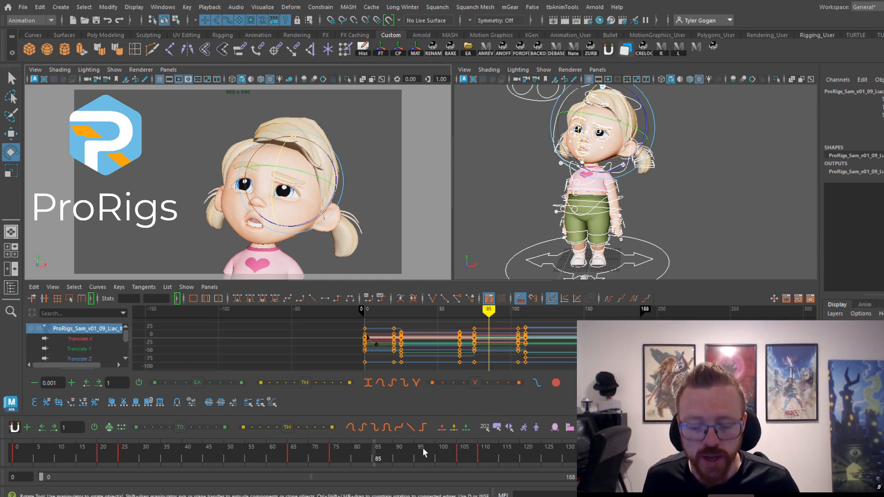
pyautogui.click(461, 457)
pyautogui.moveTo(461, 458); pyautogui.dragTo(481, 458)
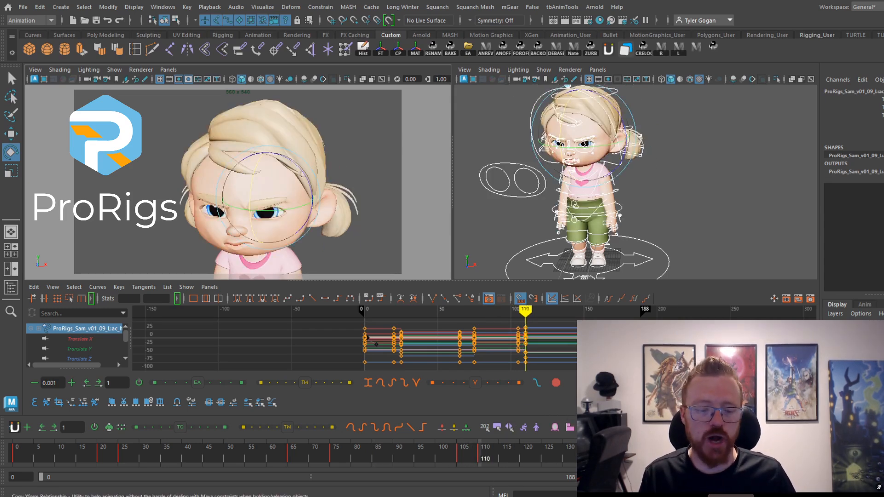
# Key the angry pose again at about frame 145 to hold it
pyautogui.moveTo(628, 458); pyautogui.dragTo(13, 456)
pyautogui.click(627, 458)
pyautogui.press('s')
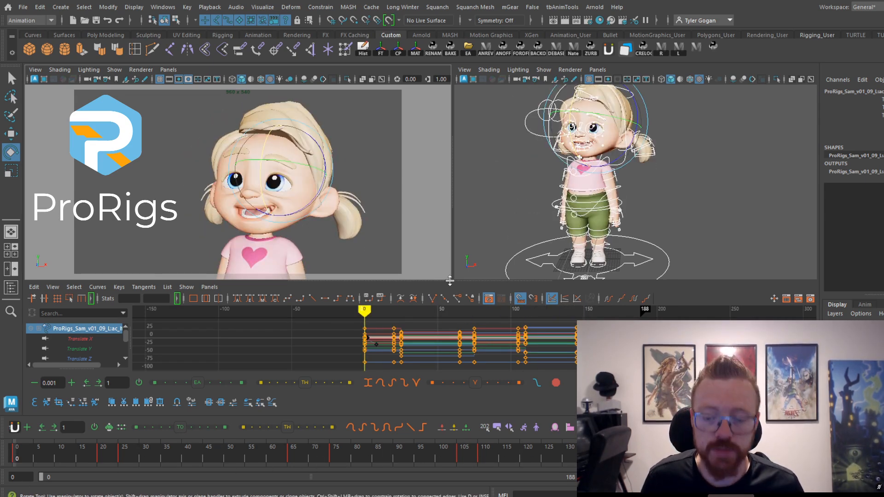
# Convert all the pose keys from stepped to auto tangents and play back the animation in the enlarged camera view
pyautogui.moveTo(340, 329); pyautogui.dragTo(575, 365)
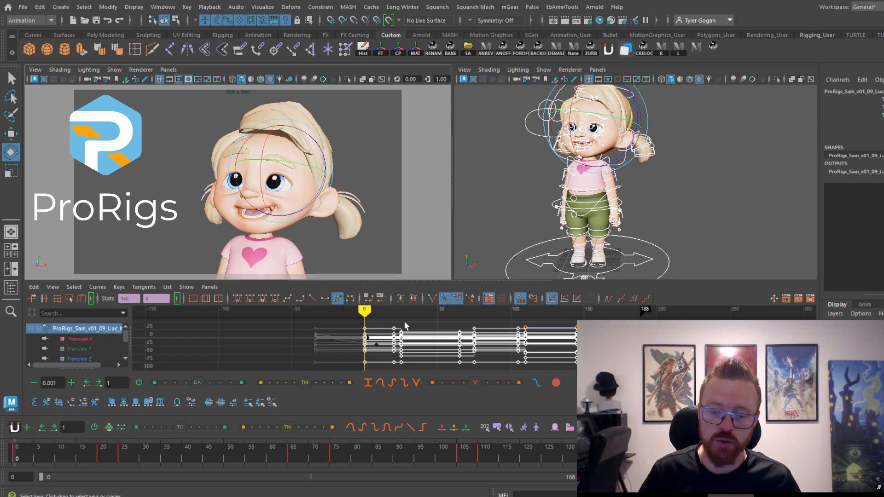
pyautogui.click(236, 297)
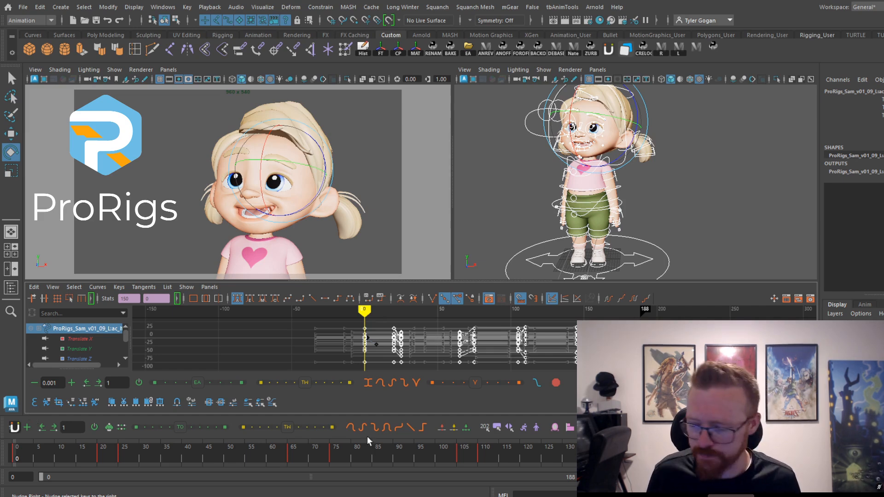
pyautogui.moveTo(83, 453); pyautogui.dragTo(19, 452)
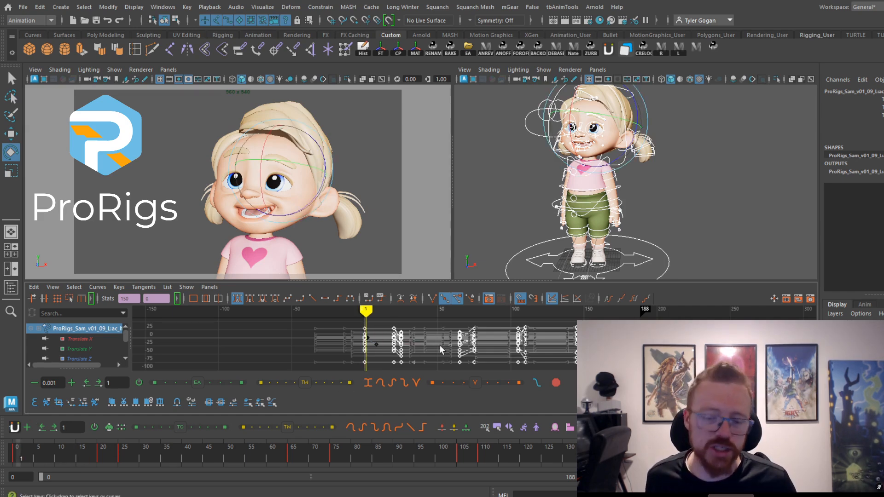
pyautogui.press('space')
pyautogui.hotkey('alt', 'v')
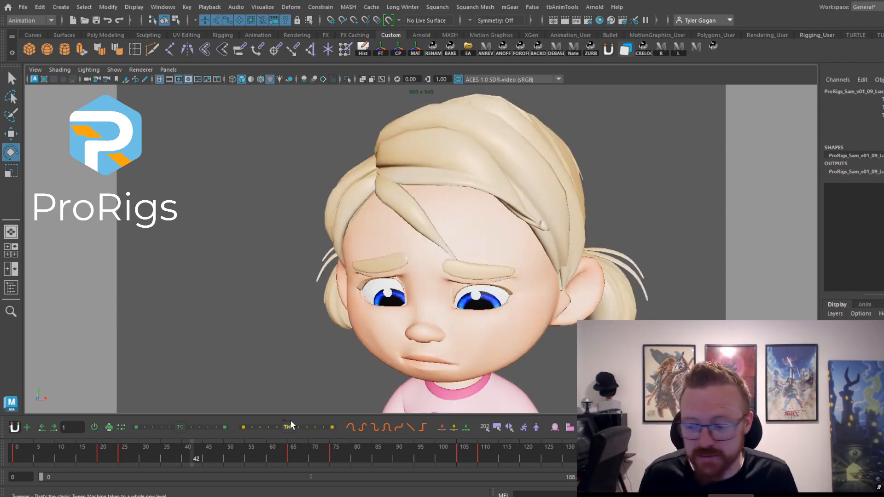
pyautogui.hotkey('alt', 'v')
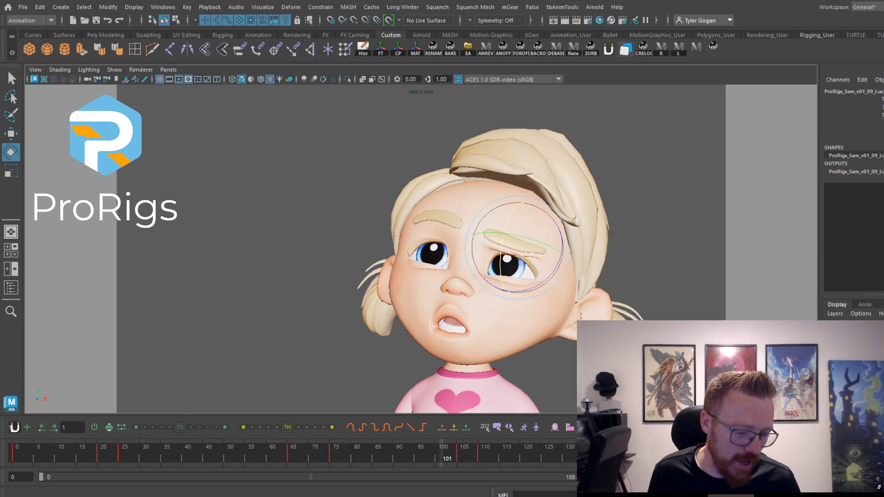
# Scrub between frames 5 and 25 to inspect the transition from the smiling pose to the sad pose
pyautogui.click(110, 457)
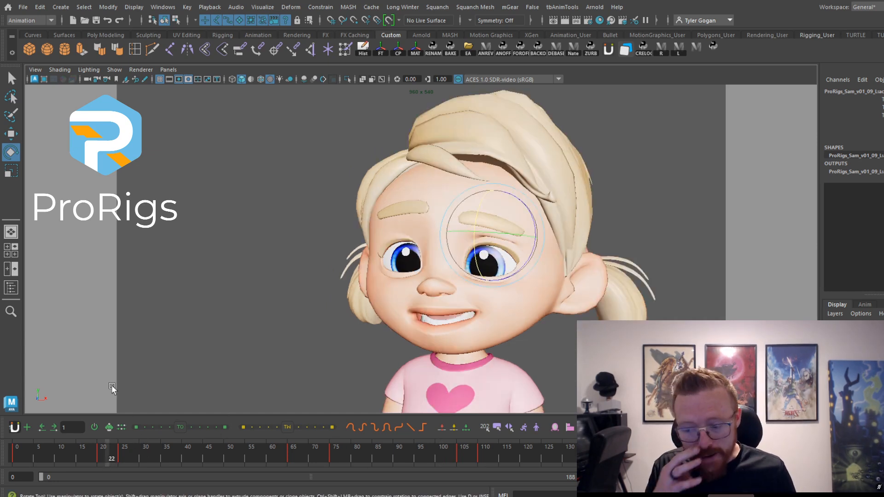
pyautogui.moveTo(82, 463); pyautogui.dragTo(36, 439)
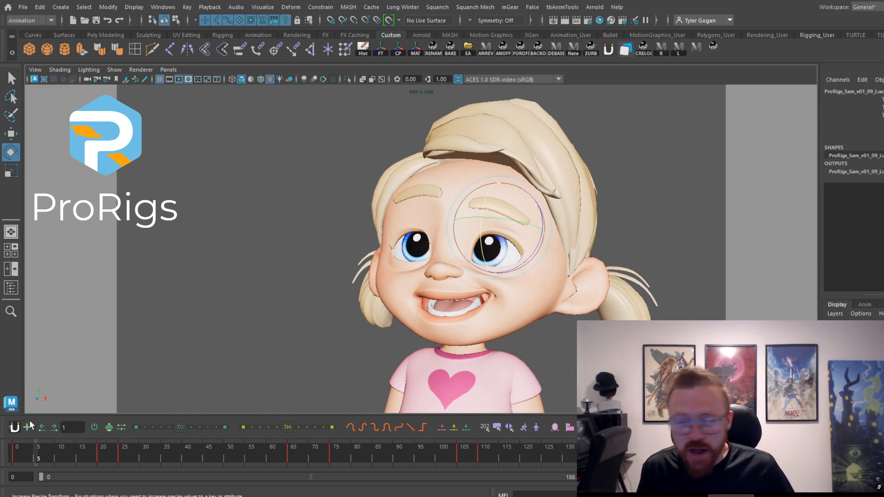
pyautogui.click(97, 452)
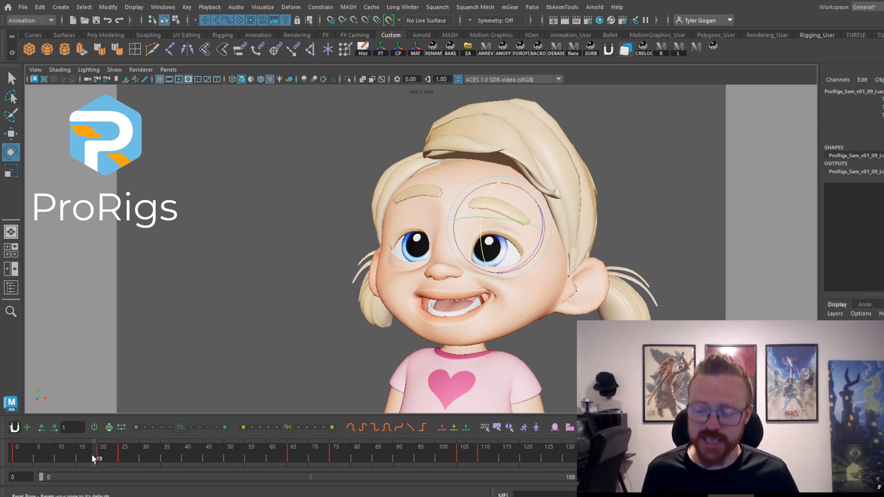
pyautogui.moveTo(92, 455); pyautogui.dragTo(121, 444)
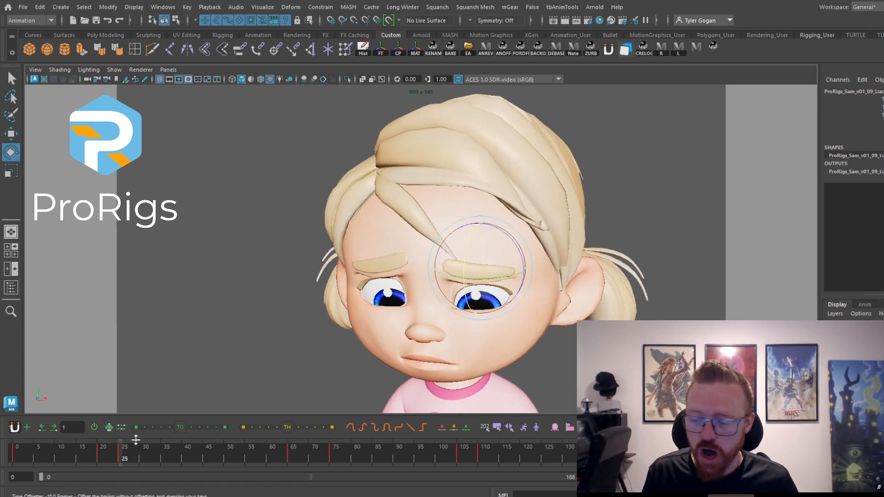
pyautogui.moveTo(117, 457); pyautogui.dragTo(111, 459)
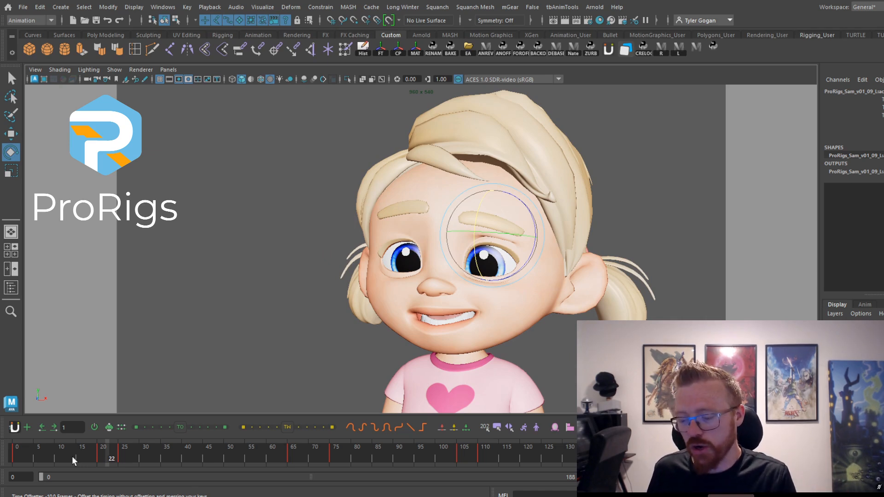
# Insert six frames at frame 22 to lengthen the smile-to-sad transition and push the sad pose's key to frame 31
pyautogui.hotkey('alt', 'Right')
pyautogui.hotkey('alt', 'Right')
pyautogui.hotkey('alt', 'Right')
pyautogui.hotkey('alt', 'Right')
pyautogui.hotkey('alt', 'Right')
pyautogui.hotkey('alt', 'Right')
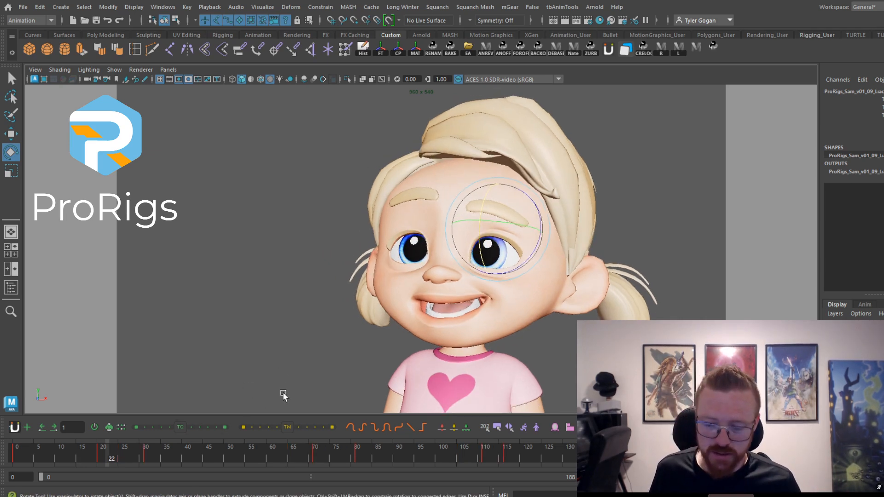
# Remove one frame at frame 22, stretch the transition around frame 113 so its end key lands on frame 120, and play the animation
pyautogui.hotkey('alt', 'Left')
pyautogui.click(497, 459)
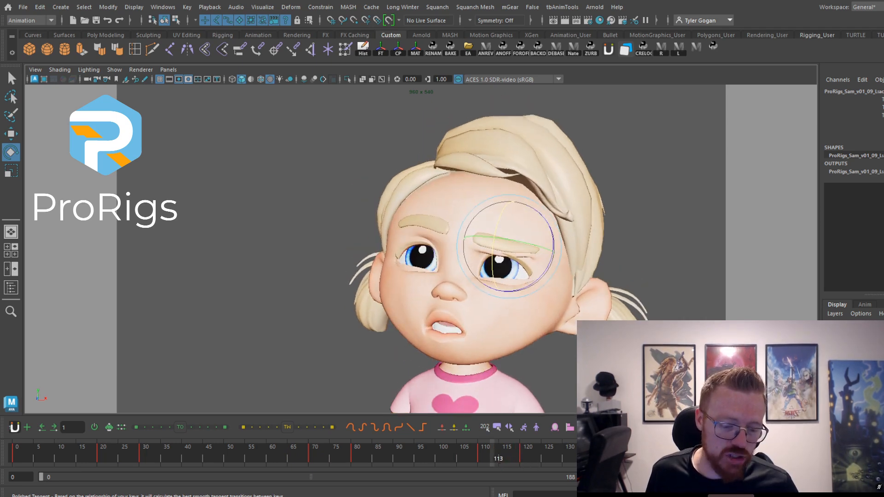
pyautogui.hotkey('alt', 'v')
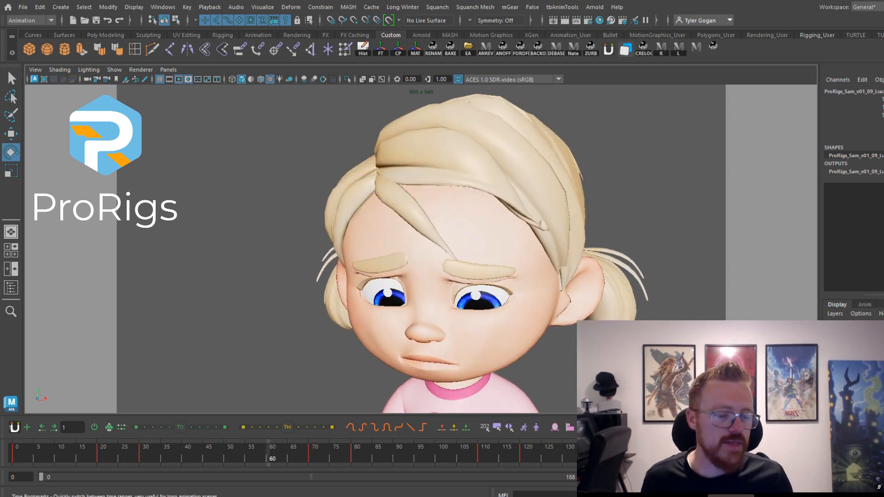
# Insert five more frames at frame 25 to lengthen the smile-to-sad transition, placing the sad pose's key at frame 35
pyautogui.click(125, 461)
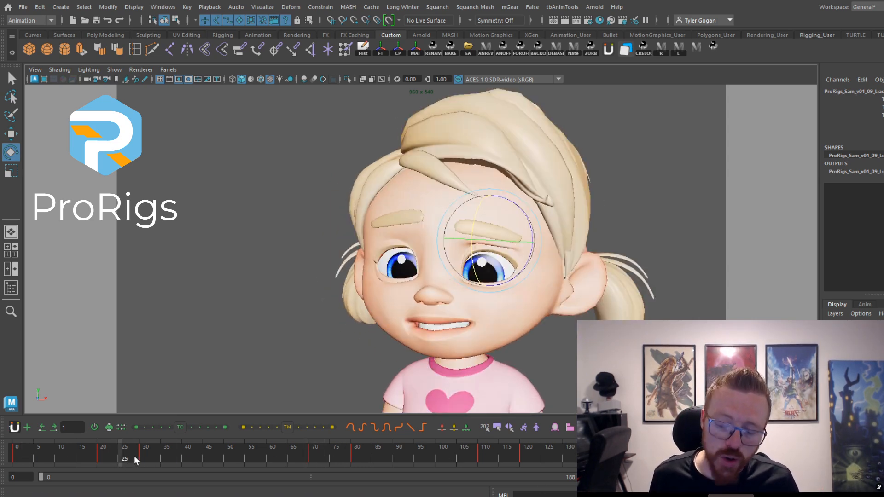
pyautogui.press('=')
pyautogui.press('=')
pyautogui.press('=')
pyautogui.press('=')
pyautogui.press('=')
pyautogui.press('=')
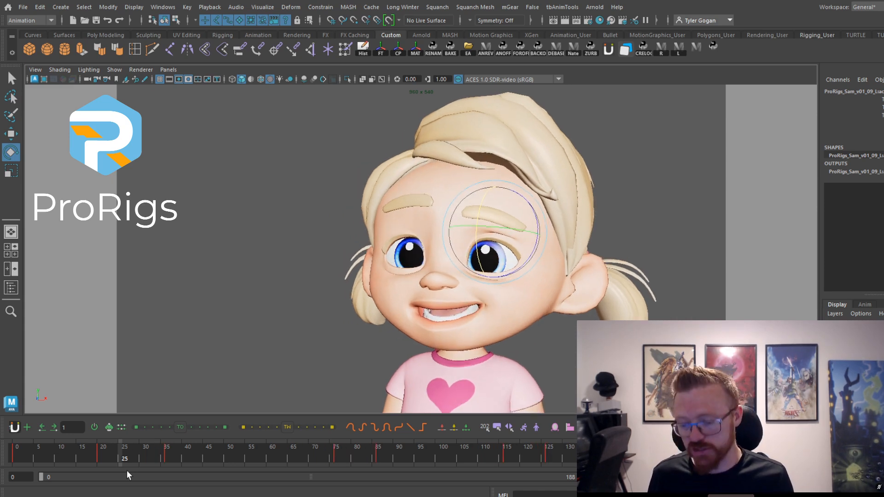
pyautogui.press('-')
# Play the animation from frame 0 and scrub through to frame 40 to review the smile-to-sad timing
pyautogui.click(15, 453)
pyautogui.hotkey('alt', 'v')
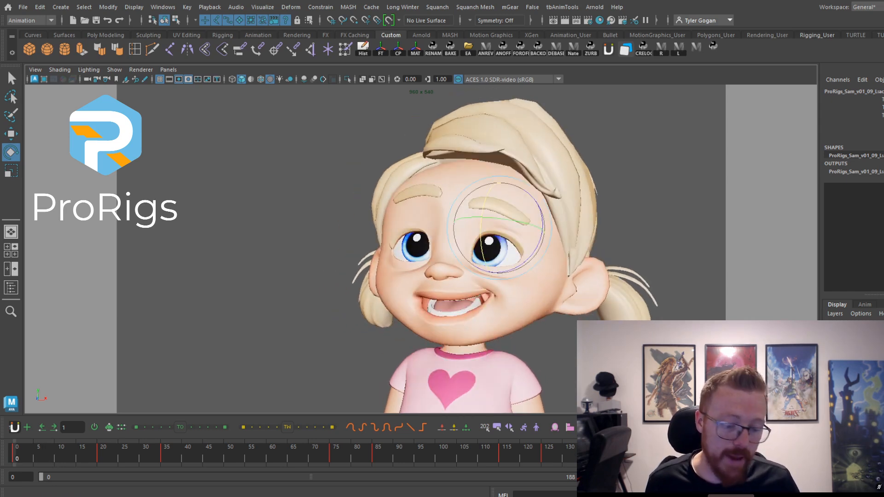
pyautogui.moveTo(691, 453)
pyautogui.mouseDown()
pyautogui.moveTo(202, 444)
pyautogui.moveTo(95, 462)
pyautogui.mouseUp()
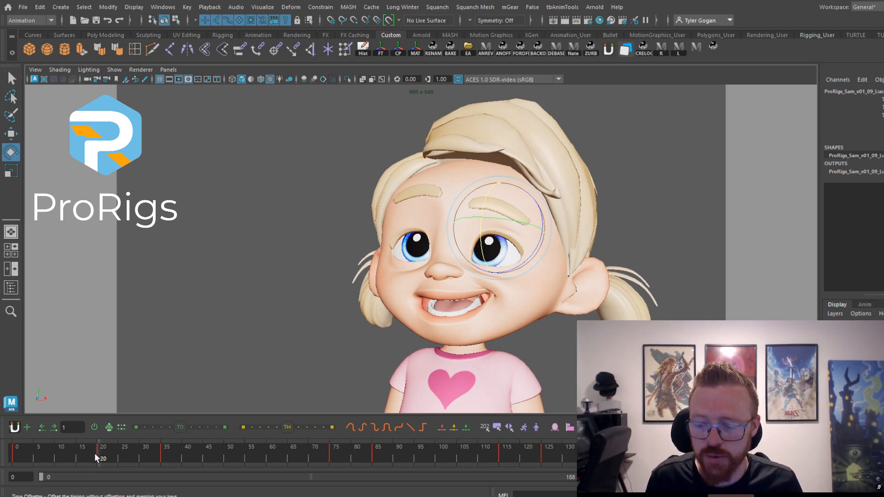
pyautogui.moveTo(94, 453); pyautogui.dragTo(46, 450)
pyautogui.moveTo(100, 443); pyautogui.dragTo(59, 457)
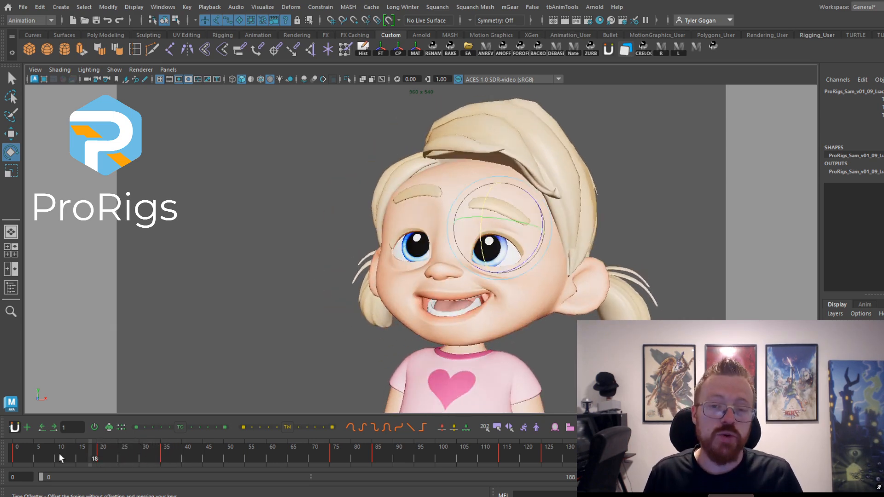
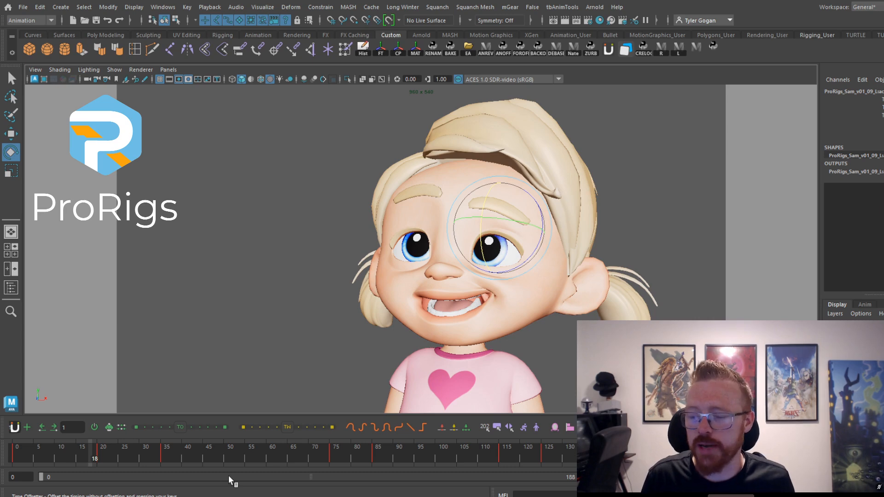
pyautogui.moveTo(70, 455); pyautogui.dragTo(179, 449)
# Select the body control around the hips and isolate its Translate Y curve in the Graph Editor
pyautogui.press('space')
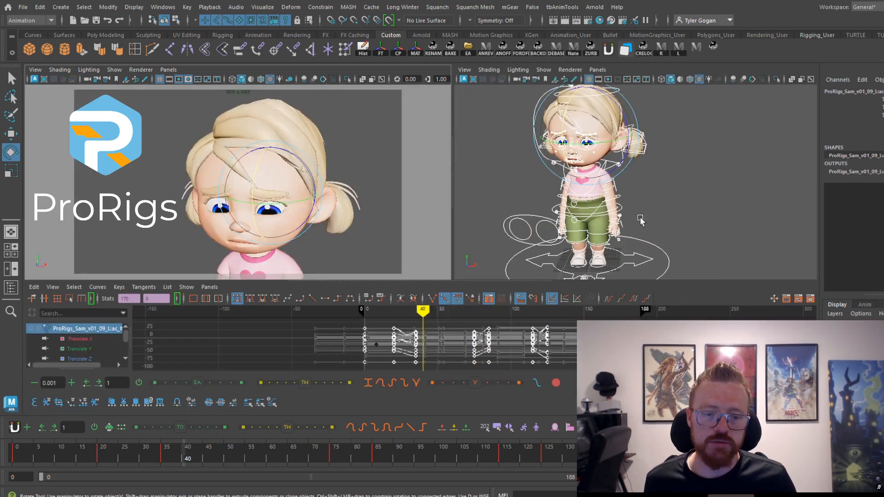
pyautogui.press('space')
pyautogui.press('space')
pyautogui.click(663, 203)
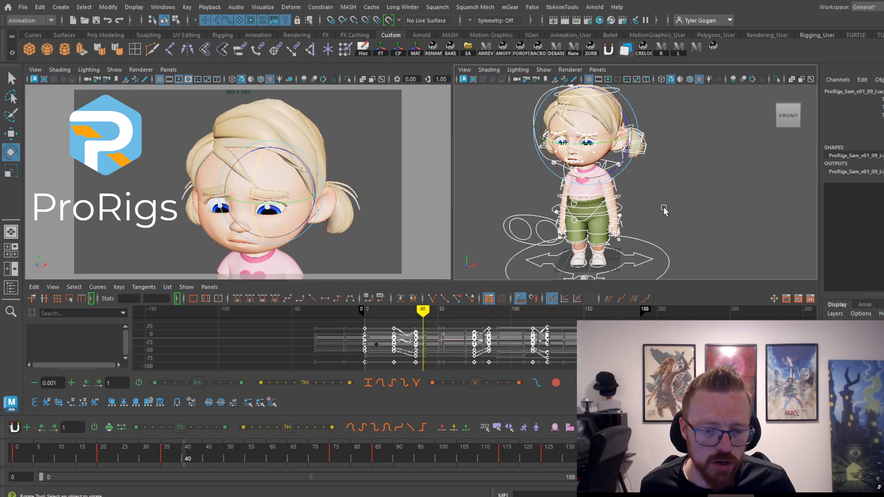
pyautogui.click(610, 204)
pyautogui.keyDown('alt'); pyautogui.moveTo(635, 202); pyautogui.dragTo(693, 215, button='right'); pyautogui.keyUp('alt')
pyautogui.click(674, 203)
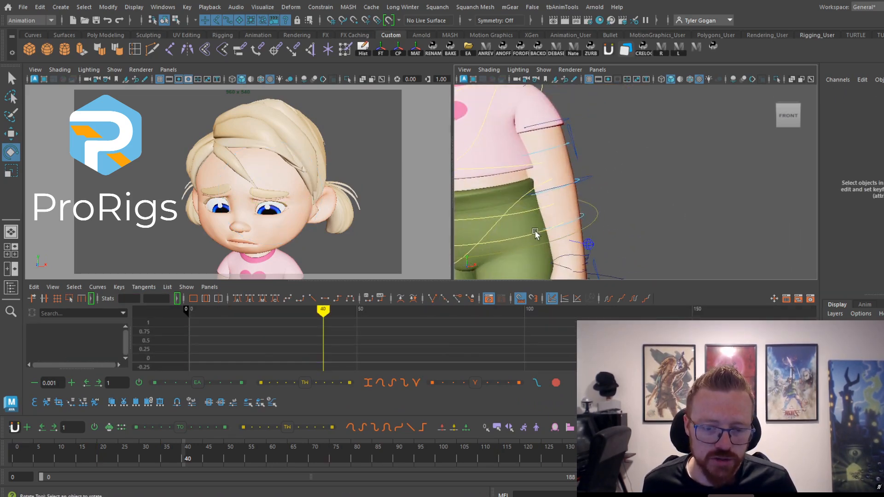
pyautogui.click(529, 230)
pyautogui.click(115, 349)
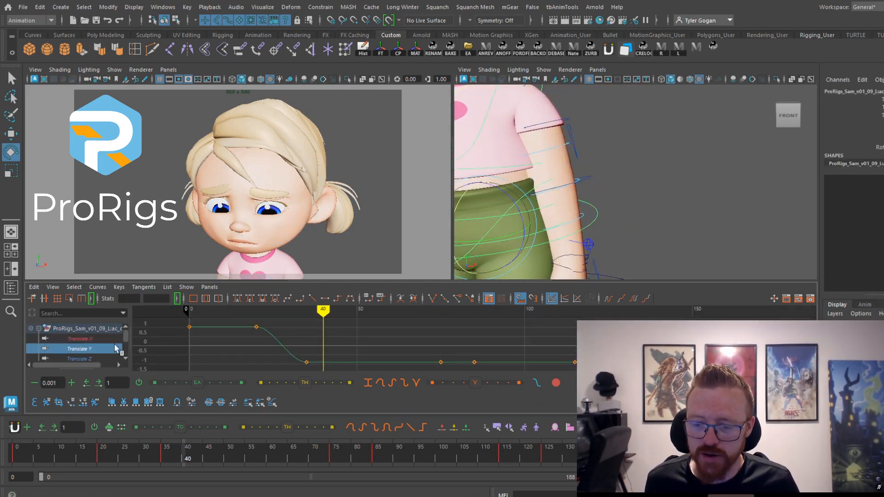
# Raise the body control's Translate Y keys at frames 85 and 115 to 0.252 and scrub through the change
pyautogui.moveTo(288, 338); pyautogui.dragTo(270, 364)
pyautogui.moveTo(277, 359); pyautogui.dragTo(269, 327, button='middle')
pyautogui.moveTo(214, 445); pyautogui.dragTo(380, 440)
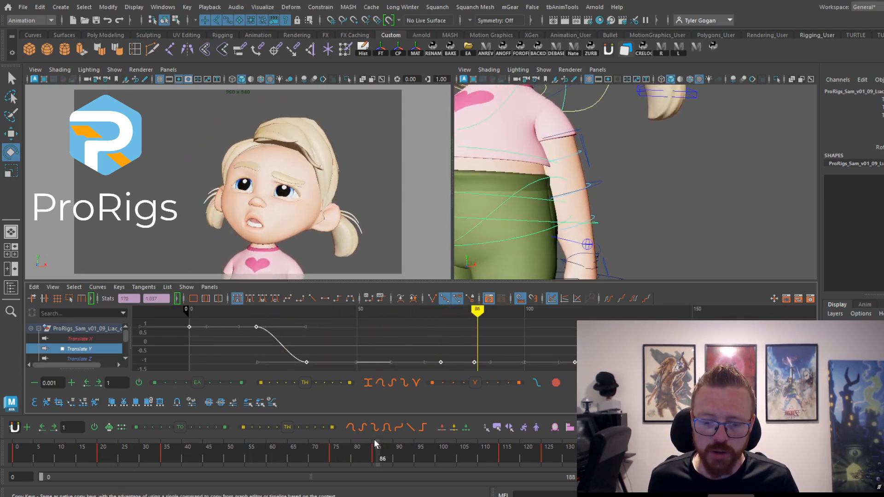
pyautogui.moveTo(452, 334); pyautogui.dragTo(590, 369)
pyautogui.keyDown('shift'); pyautogui.moveTo(554, 348); pyautogui.dragTo(557, 328, button='middle'); pyautogui.keyUp('shift')
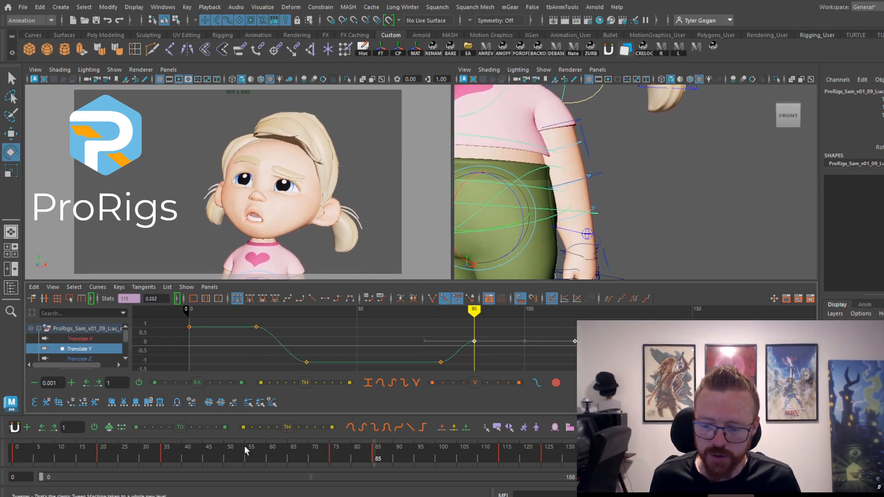
pyautogui.moveTo(177, 455); pyautogui.dragTo(416, 435)
pyautogui.moveTo(363, 428); pyautogui.dragTo(226, 436)
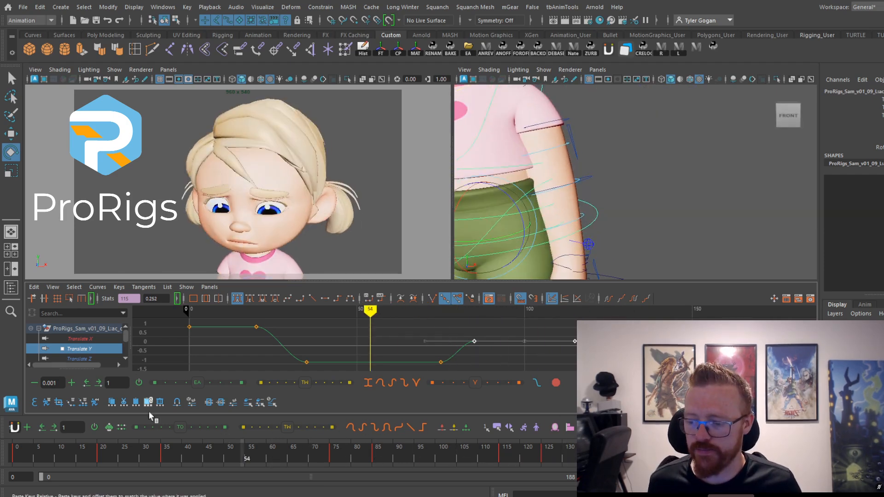
# Lower the Translate Y hold-end keys at frames 75 and 160 to about -1.803, shifting them one frame earlier
pyautogui.moveTo(59, 454)
pyautogui.mouseDown()
pyautogui.moveTo(26, 456)
pyautogui.moveTo(125, 442)
pyautogui.moveTo(225, 454)
pyautogui.moveTo(336, 443)
pyautogui.mouseUp()
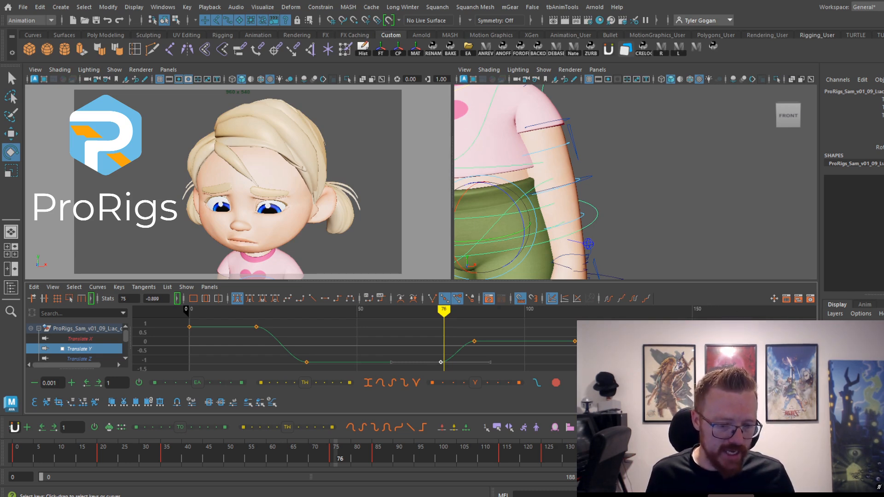
pyautogui.keyDown('shift'); pyautogui.click(725, 362); pyautogui.keyUp('shift')
pyautogui.keyDown('shift'); pyautogui.moveTo(726, 362); pyautogui.dragTo(723, 379, button='middle'); pyautogui.keyUp('shift')
pyautogui.press('a')
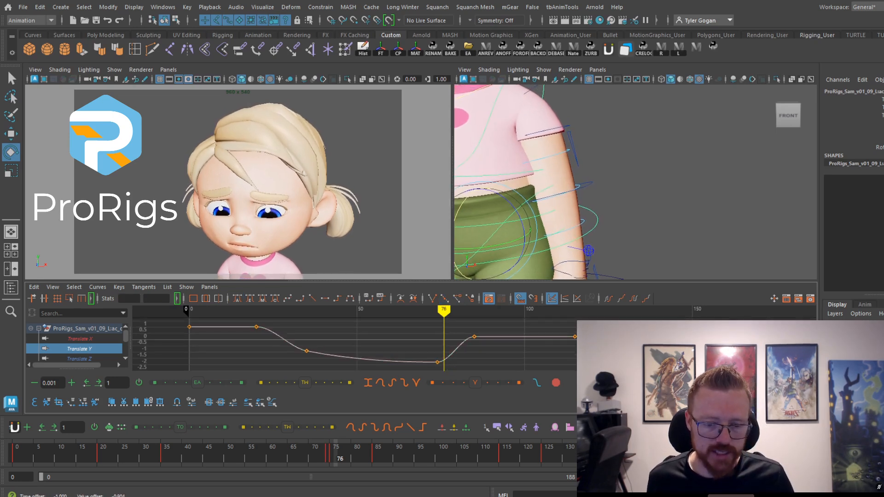
# Steepen the outgoing tangents of the Translate Y keys at frames 35 and 125 so the body keeps sinking into each hold
pyautogui.click(608, 351)
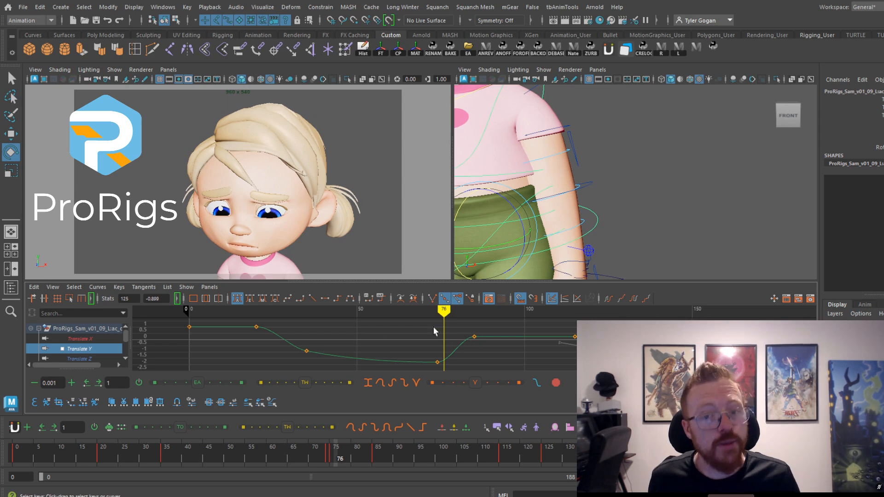
pyautogui.click(307, 351)
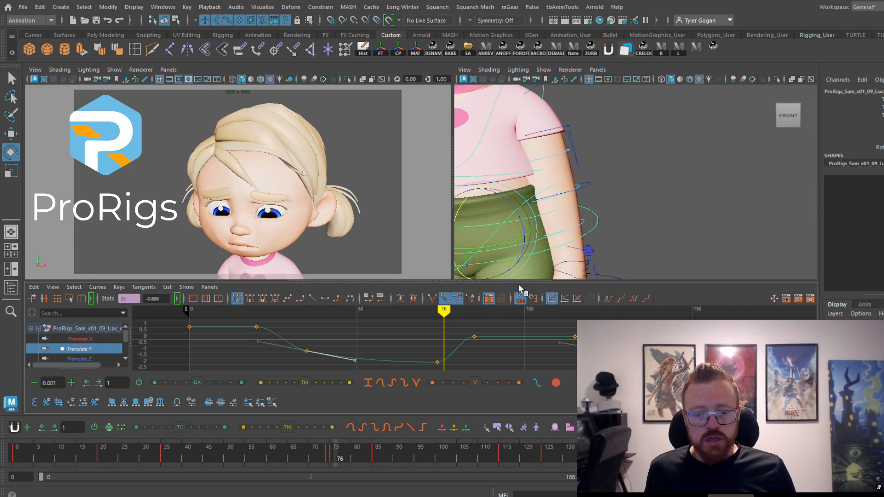
pyautogui.moveTo(520, 281); pyautogui.dragTo(520, 239)
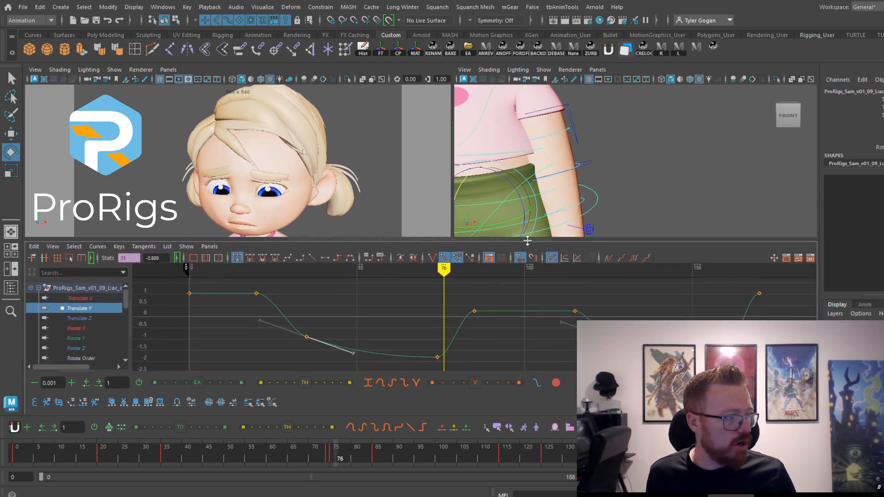
pyautogui.keyDown('alt'); pyautogui.moveTo(540, 302); pyautogui.dragTo(400, 293, button='middle'); pyautogui.keyUp('alt')
pyautogui.moveTo(366, 326); pyautogui.dragTo(366, 340, button='middle')
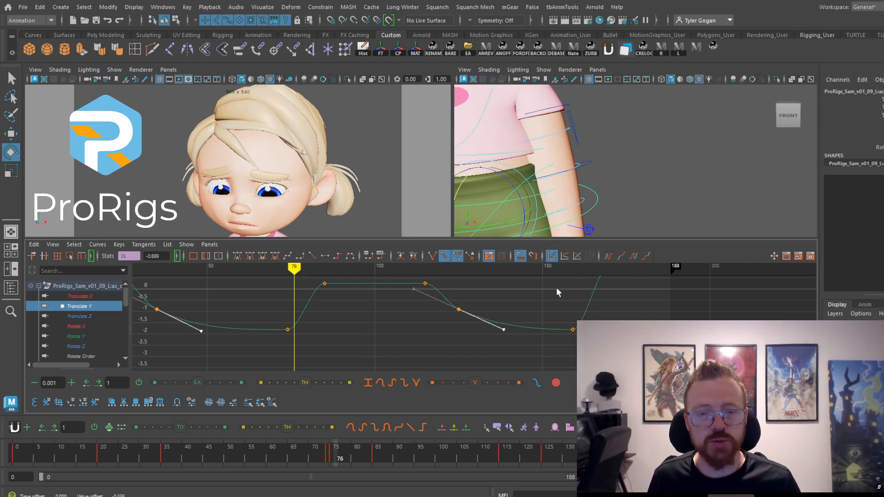
# Scrub and play the animation in the enlarged camera view to check the body's sinking motion
pyautogui.moveTo(21, 451); pyautogui.dragTo(91, 458)
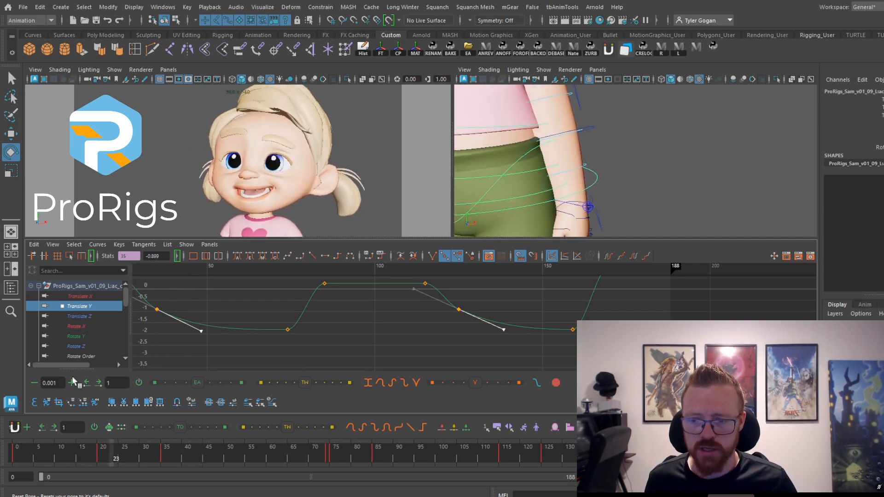
pyautogui.press('space')
pyautogui.hotkey('alt', 'v')
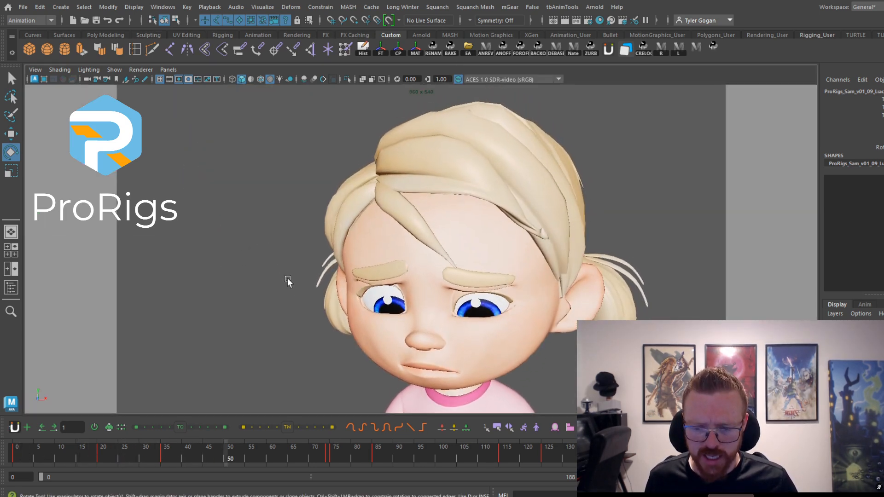
pyautogui.hotkey('alt', 'v')
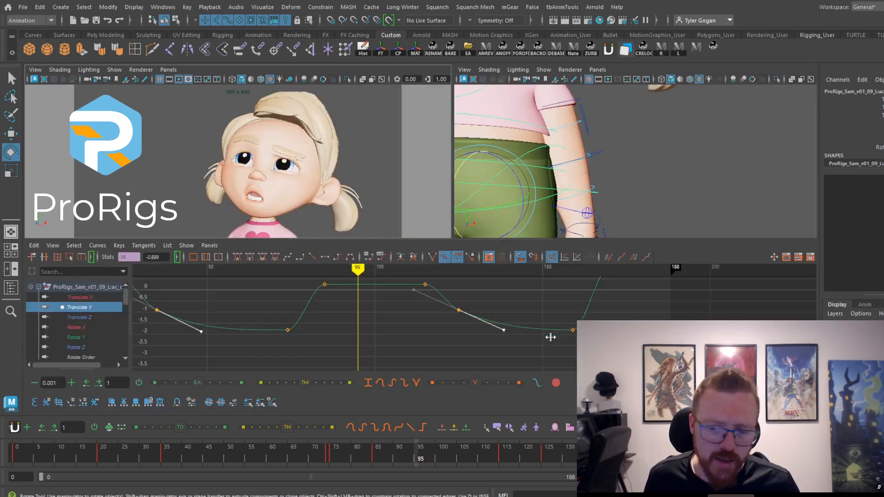
pyautogui.press('space')
# Raise the Translate Y hold-end keys to -1.442 at frames 75 and 160, and soften the outgoing tangent of the frame 35 key
pyautogui.moveTo(258, 300); pyautogui.dragTo(308, 348)
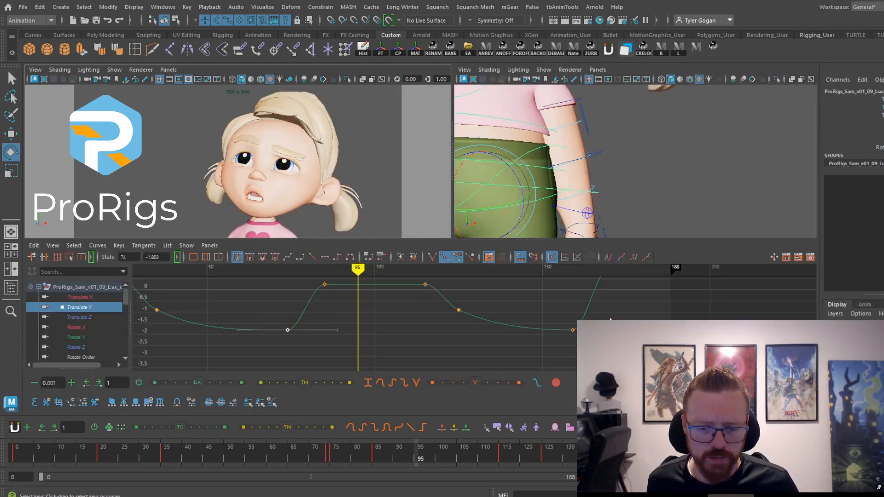
pyautogui.keyDown('shift'); pyautogui.moveTo(554, 310); pyautogui.dragTo(592, 346); pyautogui.keyUp('shift')
pyautogui.keyDown('shift'); pyautogui.moveTo(592, 347); pyautogui.dragTo(595, 338, button='middle'); pyautogui.keyUp('shift')
pyautogui.moveTo(83, 463); pyautogui.dragTo(247, 457)
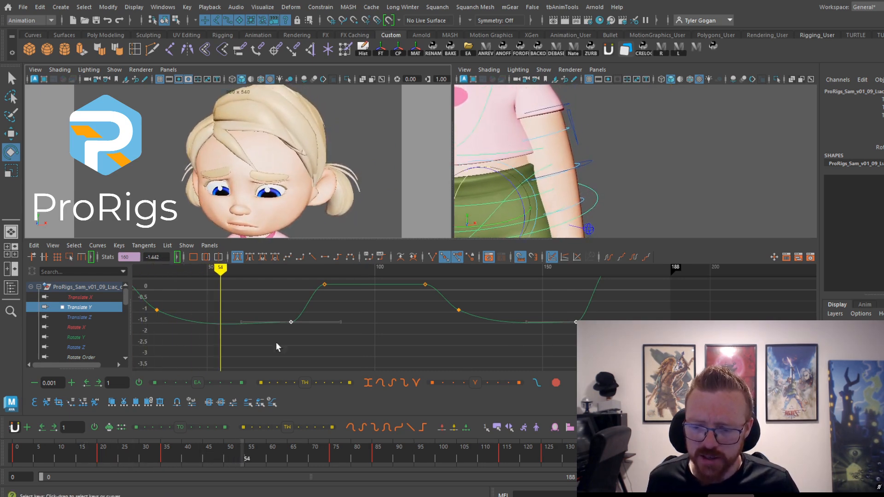
pyautogui.click(157, 311)
pyautogui.moveTo(219, 336); pyautogui.dragTo(224, 328)
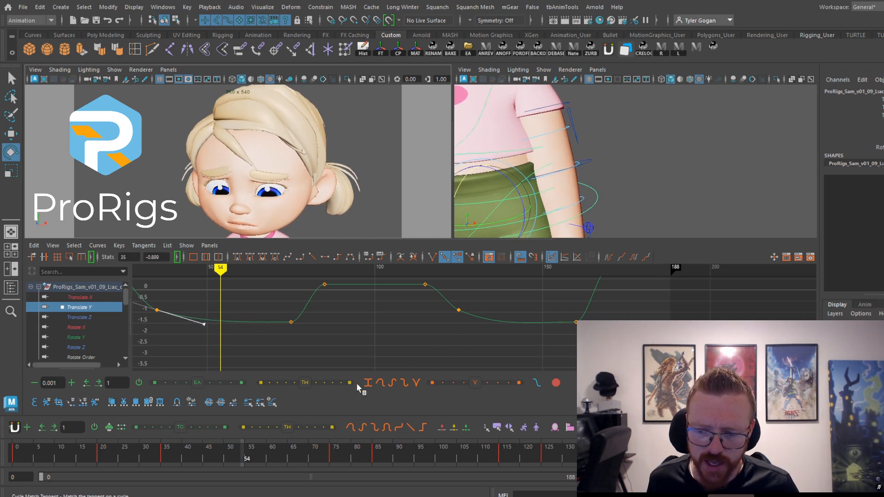
# Try to raise the Translate Y key at frame 115 to 0.297
pyautogui.keyDown('alt'); pyautogui.moveTo(388, 338); pyautogui.dragTo(425, 371, button='middle'); pyautogui.keyUp('alt')
pyautogui.moveTo(485, 304); pyautogui.dragTo(455, 324)
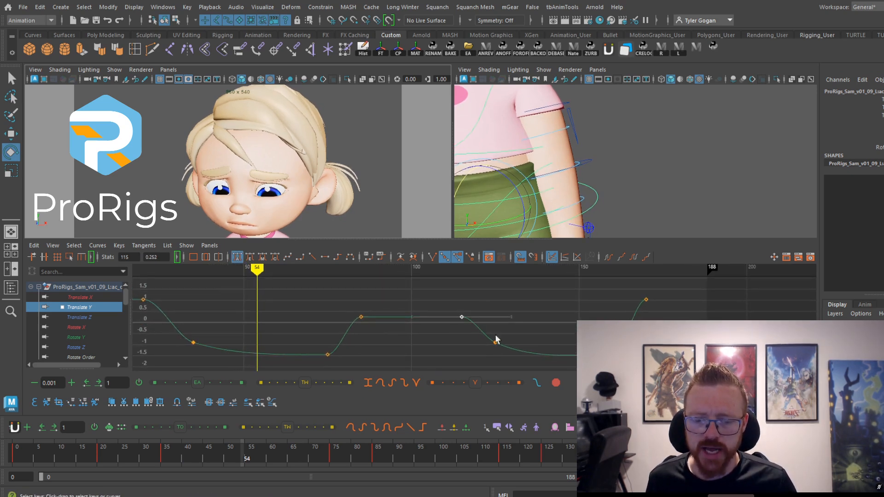
pyautogui.moveTo(482, 345); pyautogui.dragTo(481, 340, button='middle')
pyautogui.hotkey('ctrl', 'z')
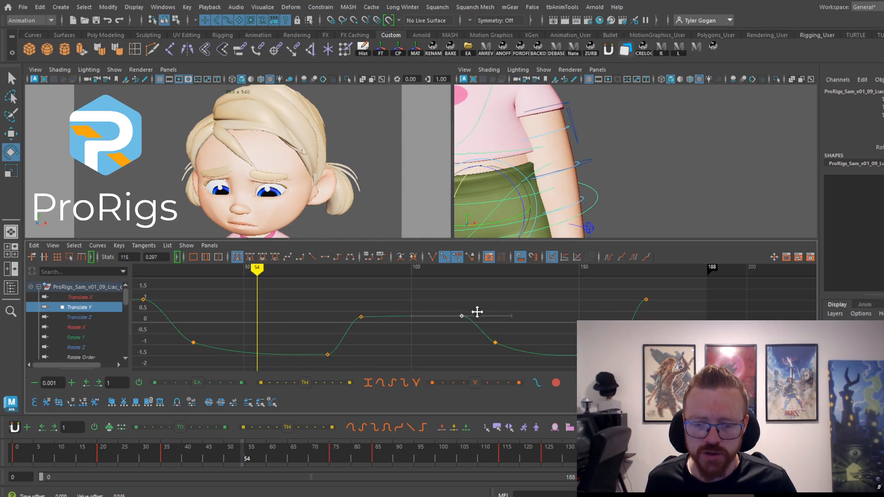
# Try lowering the Translate Y key at frame 85 to -0.131 and compare the pose around frame 86 in the camera view
pyautogui.moveTo(325, 447); pyautogui.dragTo(386, 458)
pyautogui.press('space')
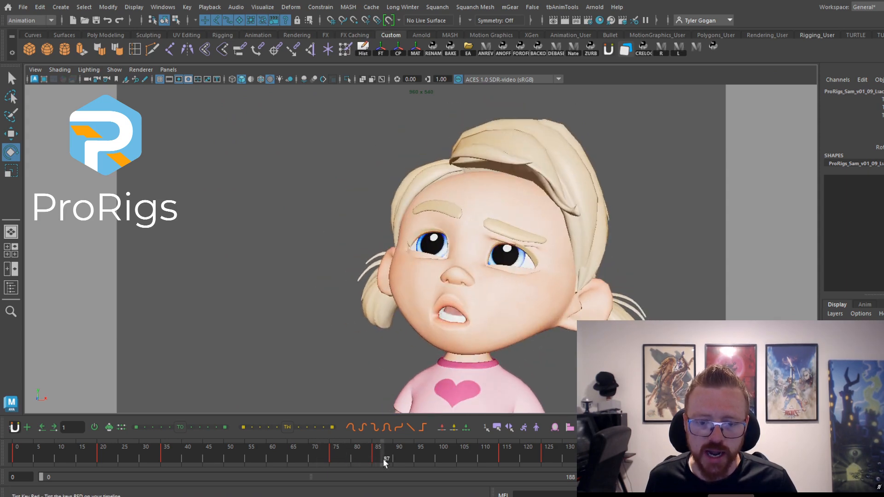
pyautogui.press('space')
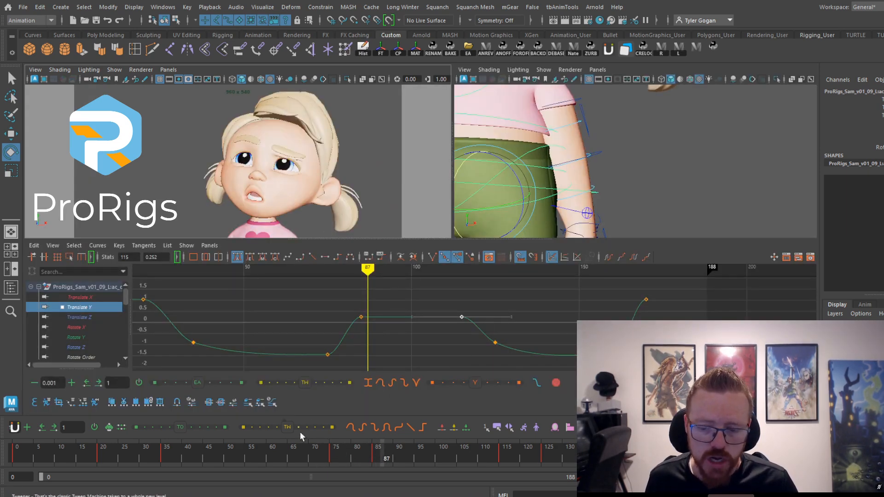
pyautogui.moveTo(358, 453); pyautogui.dragTo(382, 458)
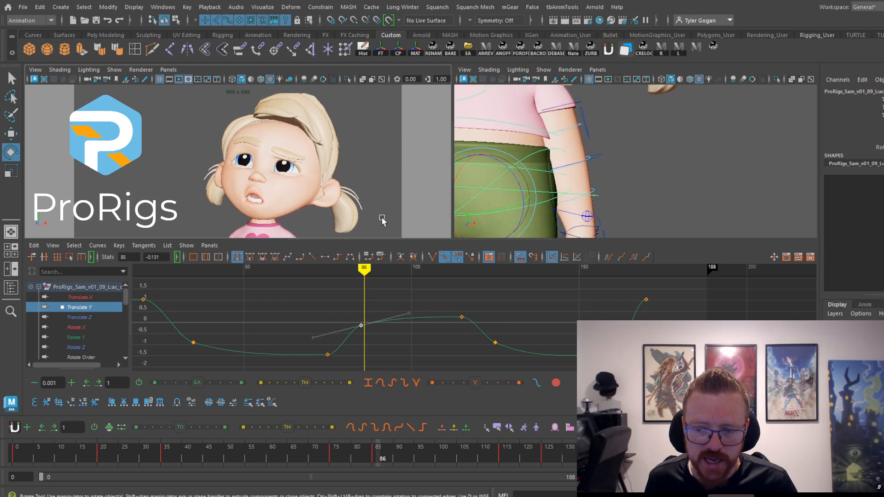
pyautogui.press('space')
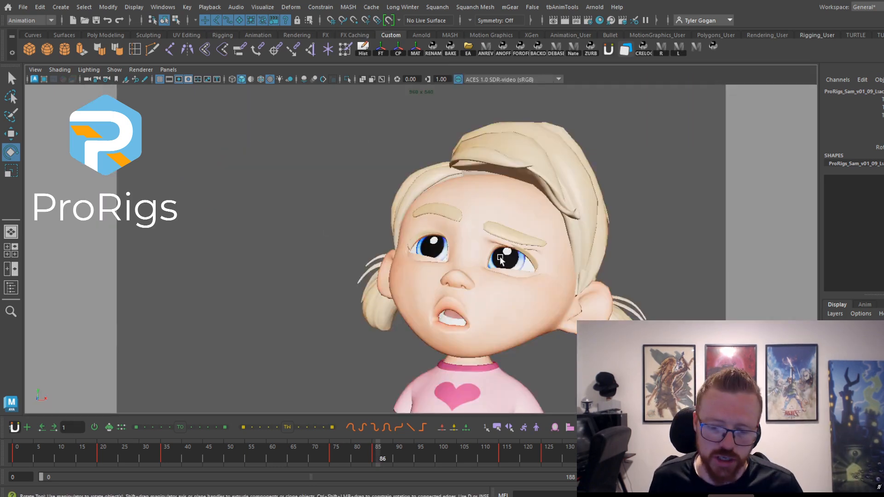
pyautogui.press('space')
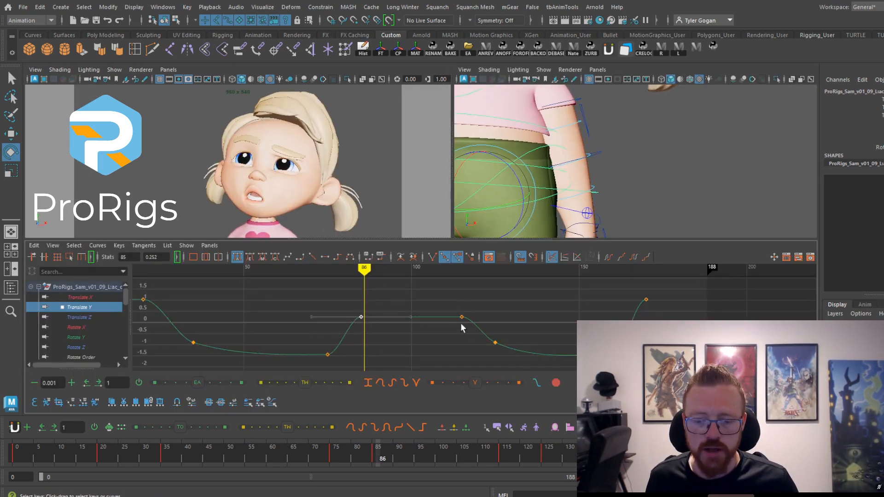
# Raise the Translate Y key at frame 115 to 0.59 to give the hold a slow upward drift
pyautogui.click(462, 318)
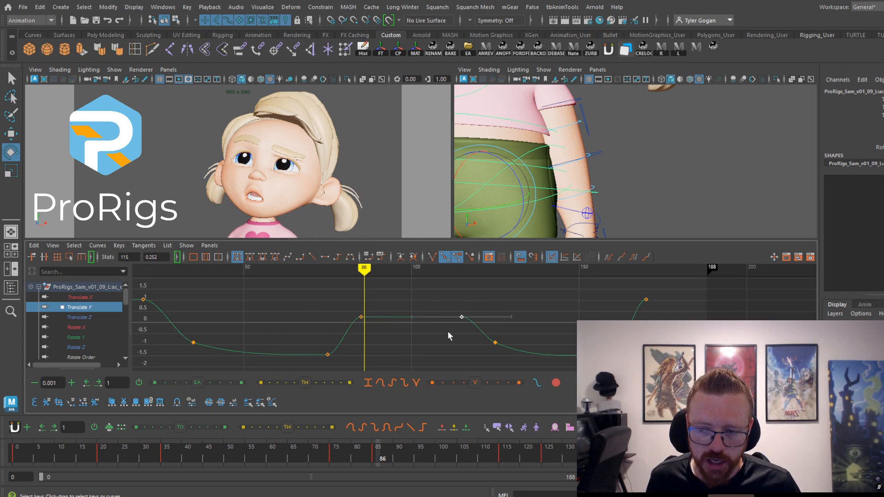
pyautogui.moveTo(447, 331); pyautogui.dragTo(452, 323, button='middle')
pyautogui.click(445, 446)
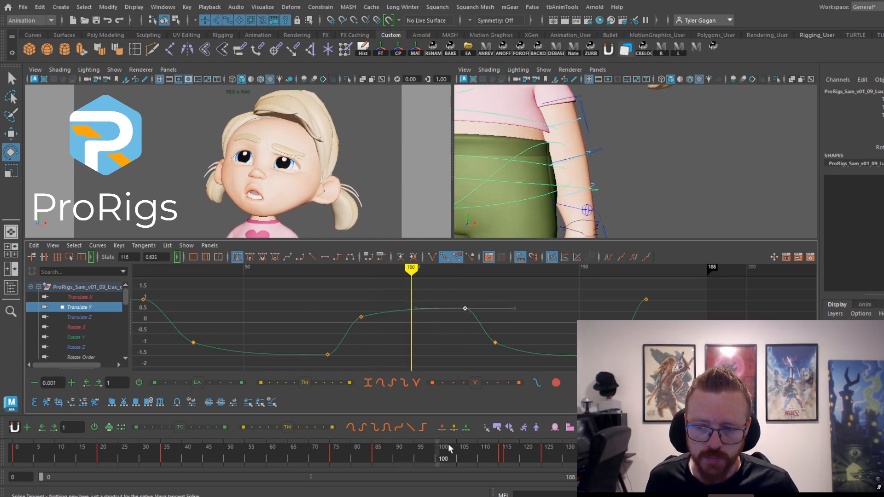
pyautogui.moveTo(448, 444); pyautogui.dragTo(463, 441)
pyautogui.hotkey('ctrl', 'z')
pyautogui.hotkey('ctrl', 'z')
pyautogui.keyDown('shift'); pyautogui.moveTo(479, 341); pyautogui.dragTo(480, 333, button='middle'); pyautogui.keyUp('shift')
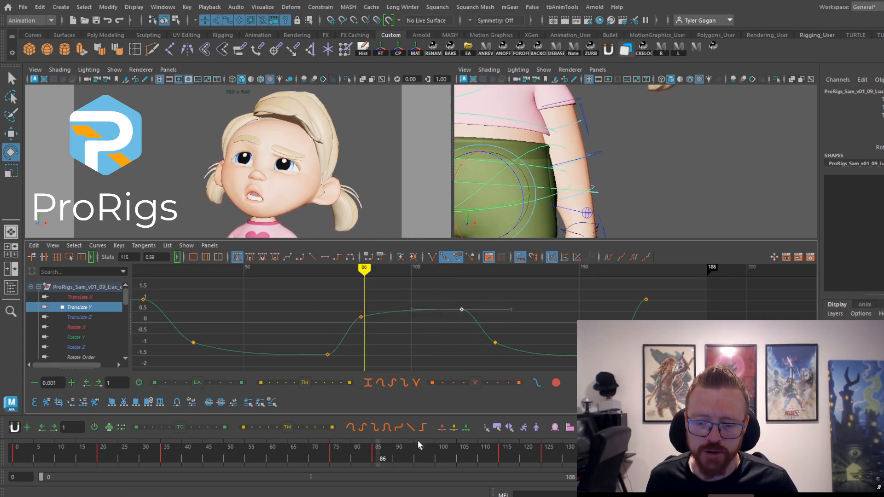
# Play the animation in the enlarged camera view to check the rising hold between frames 85 and 115
pyautogui.click(376, 446)
pyautogui.hotkey('alt', 'v')
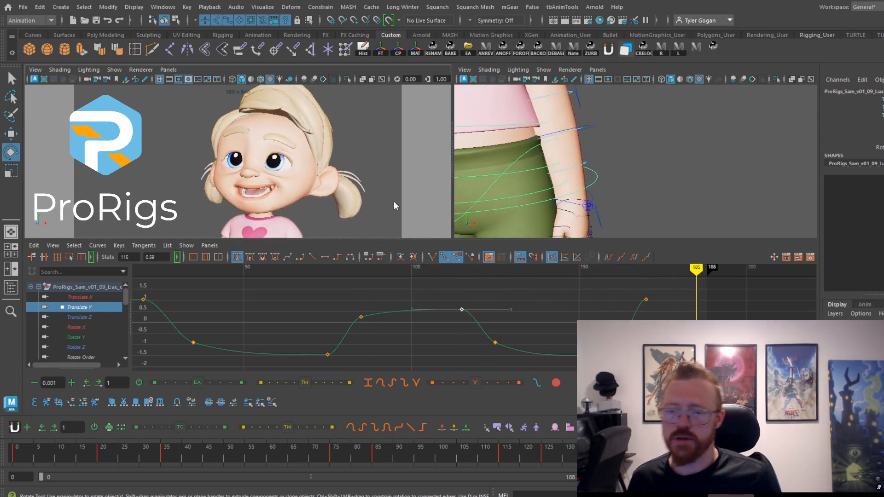
pyautogui.press('space')
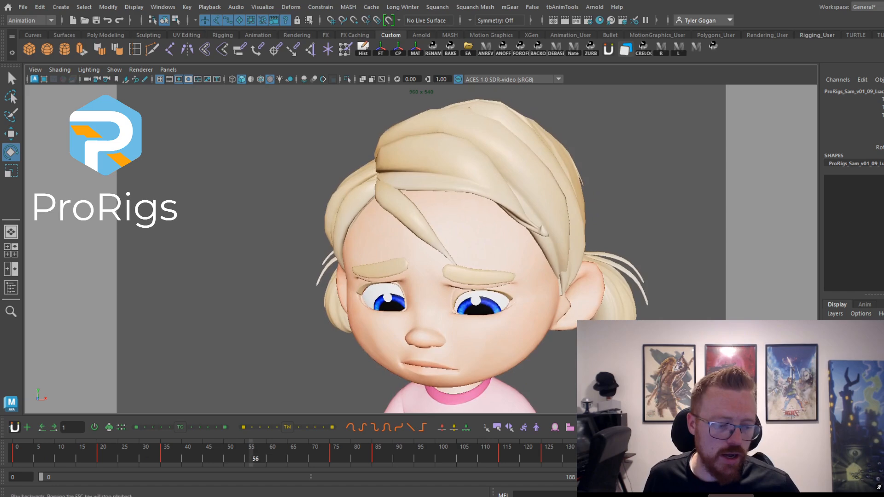
pyautogui.hotkey('alt', 'v')
pyautogui.press('space')
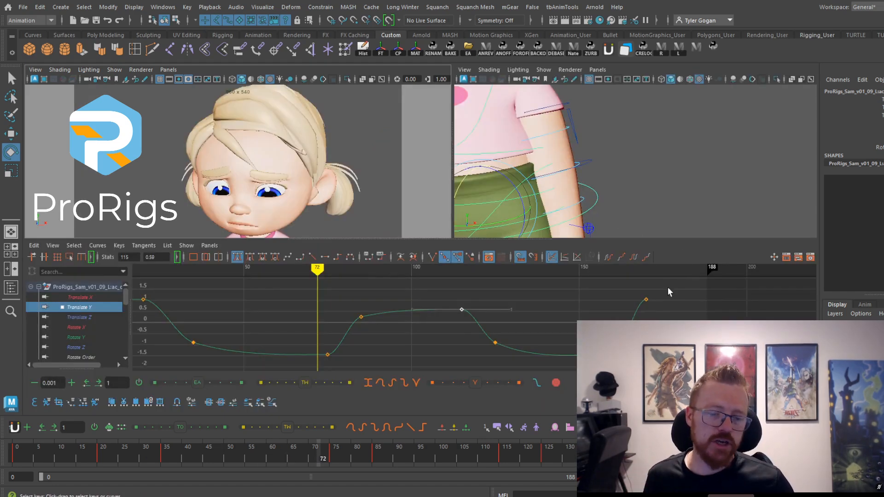
# Lower the Translate Y keys at frames 0 and 170 together to 0.132
pyautogui.moveTo(668, 287); pyautogui.dragTo(621, 318)
pyautogui.keyDown('alt'); pyautogui.moveTo(639, 307); pyautogui.dragTo(691, 317, button='middle'); pyautogui.keyUp('alt')
pyautogui.keyDown('alt'); pyautogui.moveTo(691, 317); pyautogui.dragTo(639, 316, button='right'); pyautogui.keyUp('alt')
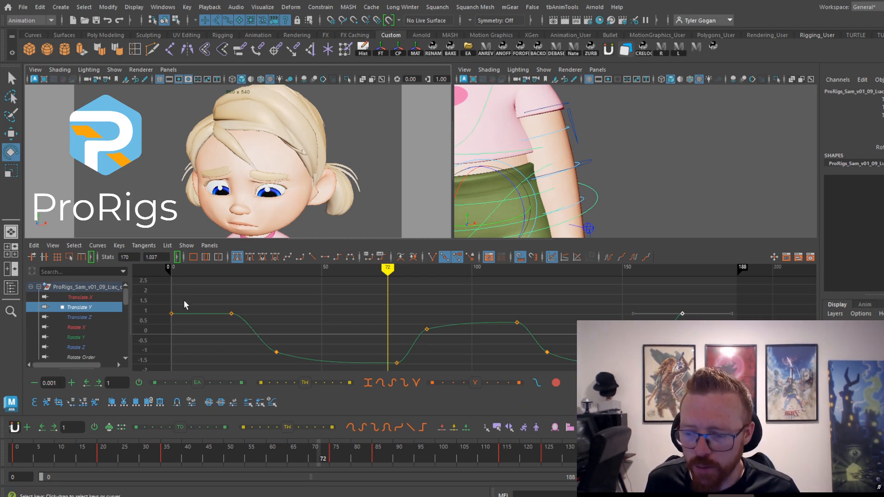
pyautogui.moveTo(184, 301); pyautogui.dragTo(165, 320)
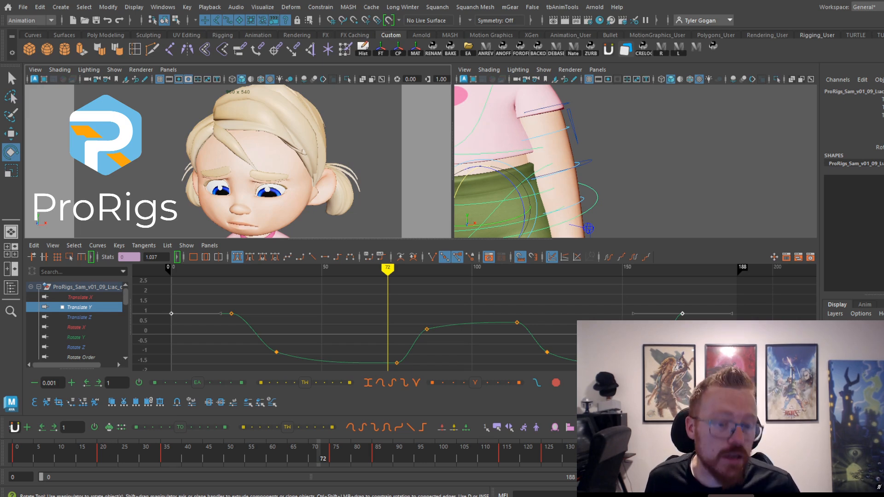
pyautogui.keyDown('shift'); pyautogui.moveTo(171, 313); pyautogui.dragTo(171, 328, button='middle'); pyautogui.keyUp('shift')
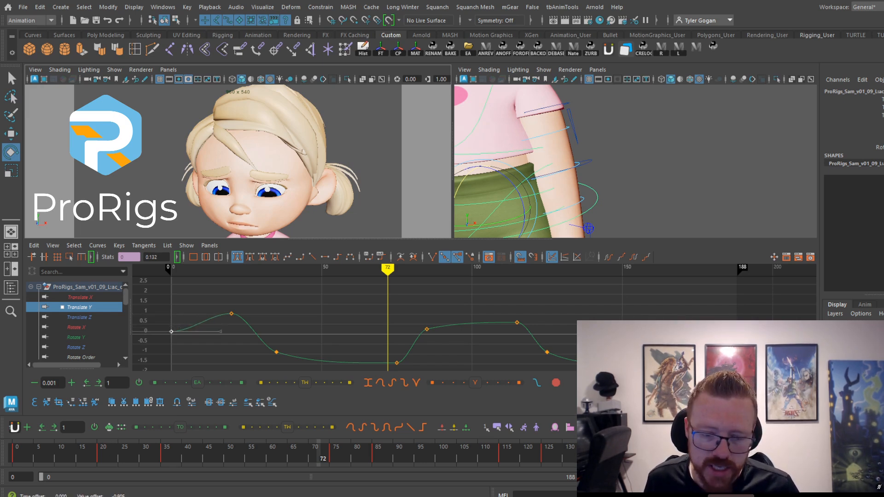
# Angle the tangents of the Translate Y keys at frames 0 and 170 steeply upward so the curve flows through the loop point
pyautogui.keyDown('shift'); pyautogui.moveTo(224, 348); pyautogui.dragTo(228, 288, button='middle'); pyautogui.keyUp('shift')
pyautogui.click(203, 306)
pyautogui.hotkey('ctrl', 'z')
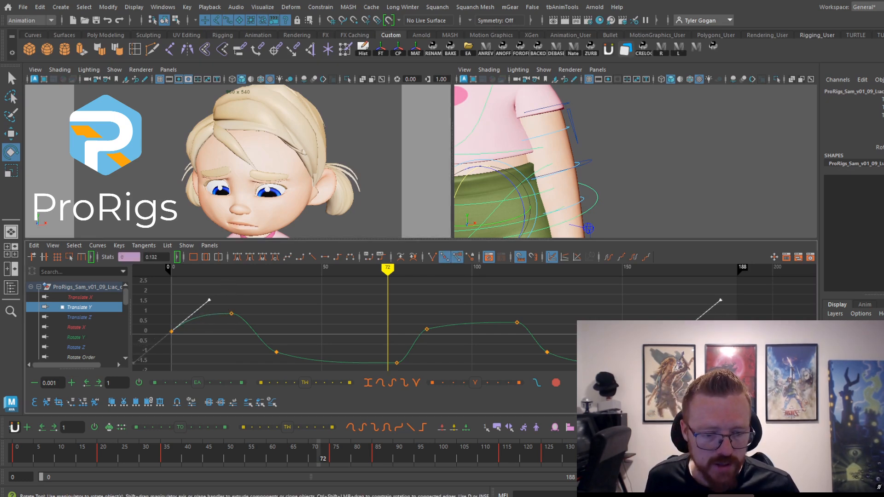
pyautogui.click(685, 319)
pyautogui.click(683, 332)
pyautogui.click(171, 331)
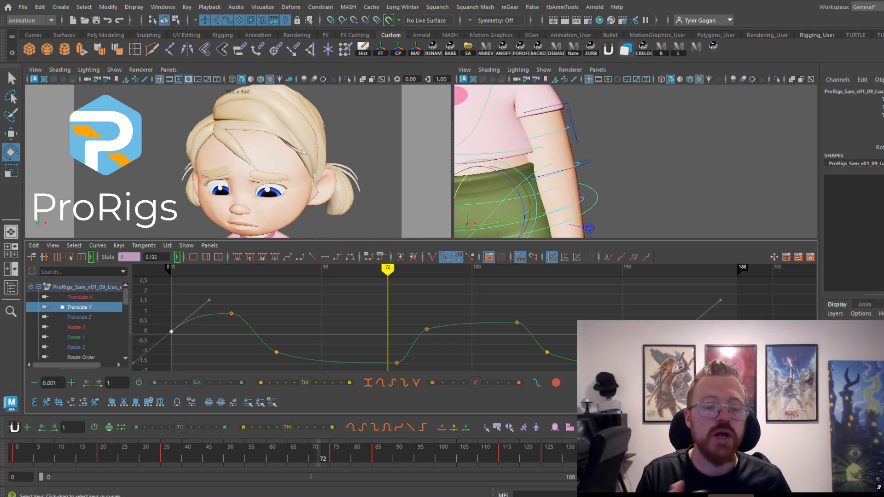
# Soften the outgoing tangent of the Translate Y key at frame 125 by raising its handle slightly
pyautogui.moveTo(521, 376); pyautogui.dragTo(521, 377)
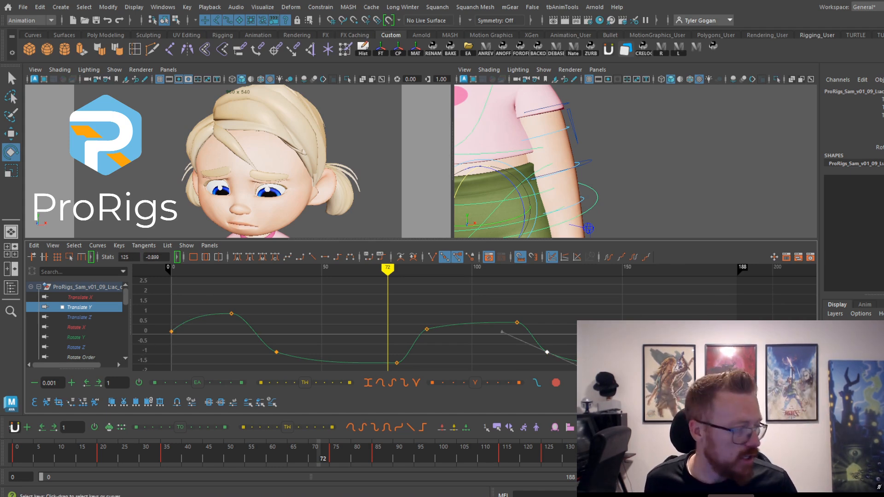
pyautogui.keyDown('alt'); pyautogui.moveTo(679, 369); pyautogui.dragTo(562, 327, button='middle'); pyautogui.keyUp('alt')
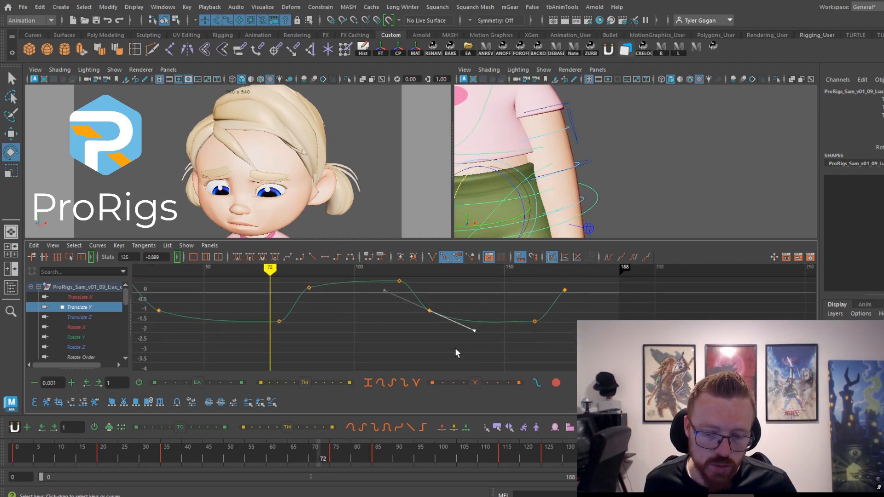
pyautogui.moveTo(456, 353); pyautogui.dragTo(473, 341, button='middle')
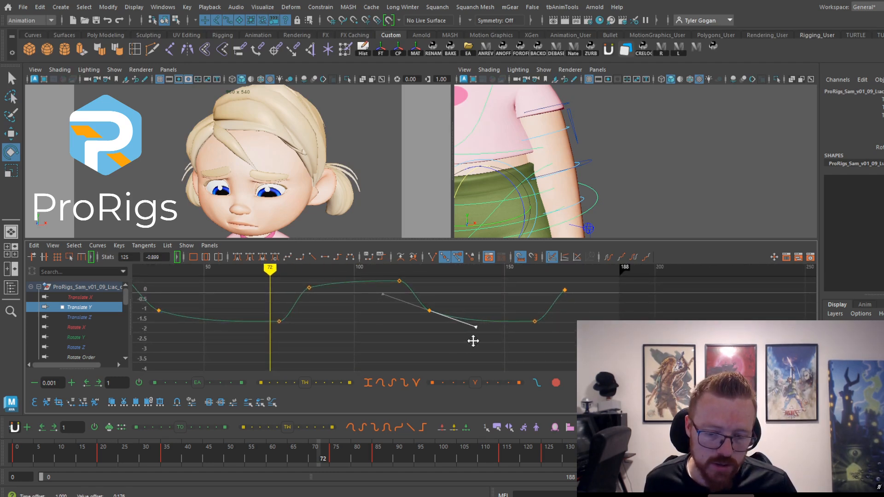
# Go to the last body key and set the playback range to end at frame 170
pyautogui.moveTo(532, 457); pyautogui.dragTo(672, 457)
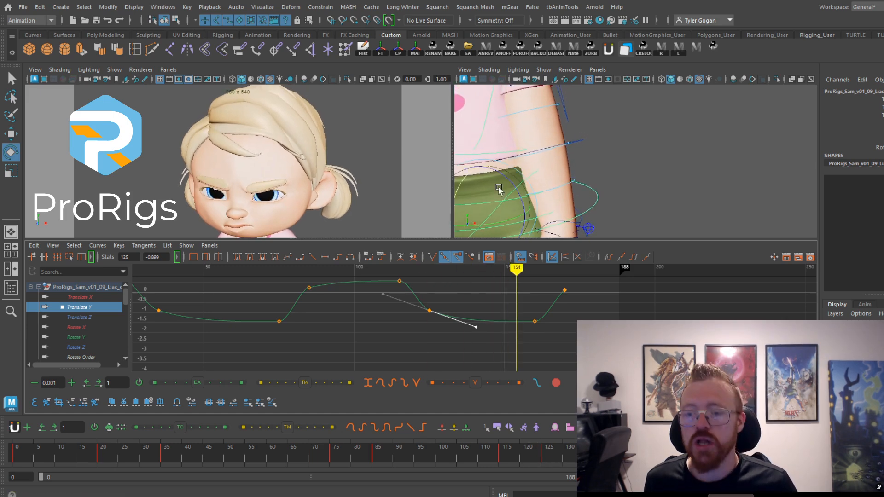
pyautogui.press('.')
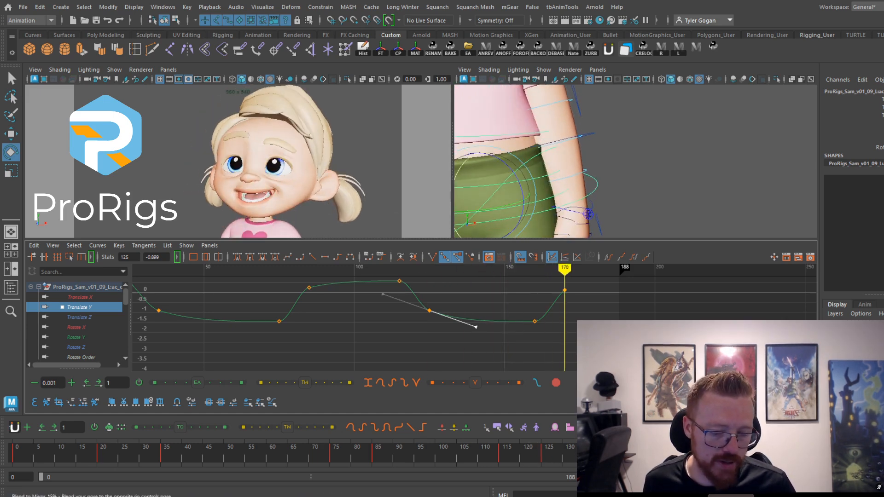
pyautogui.hotkey('alt', ']')
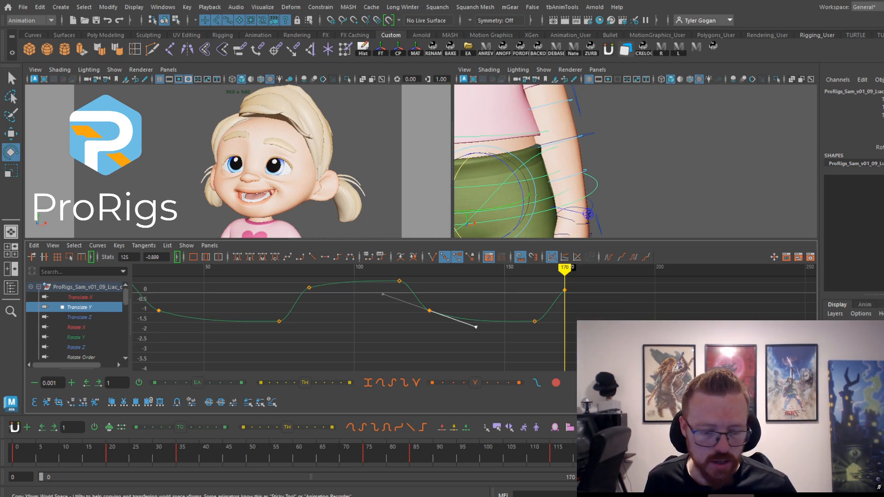
# Play the shortened loop in the enlarged camera view to check the body motion
pyautogui.click(569, 453)
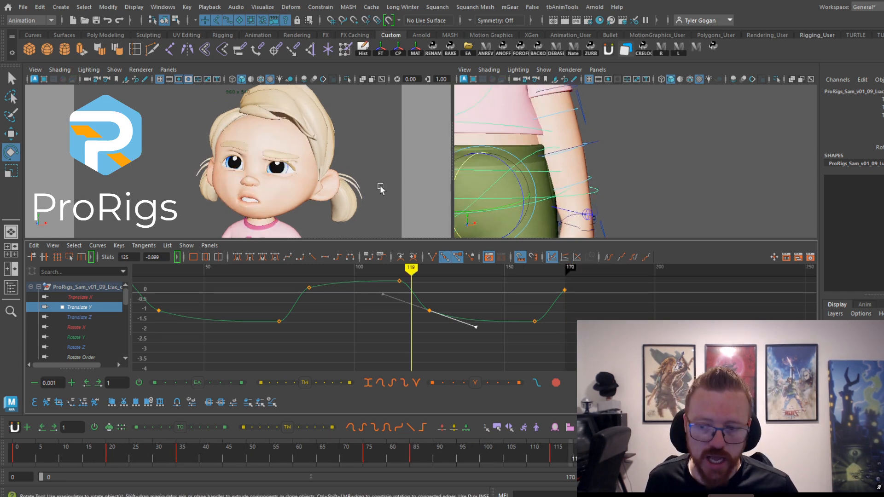
pyautogui.click(416, 214)
pyautogui.hotkey('ctrl', 'z')
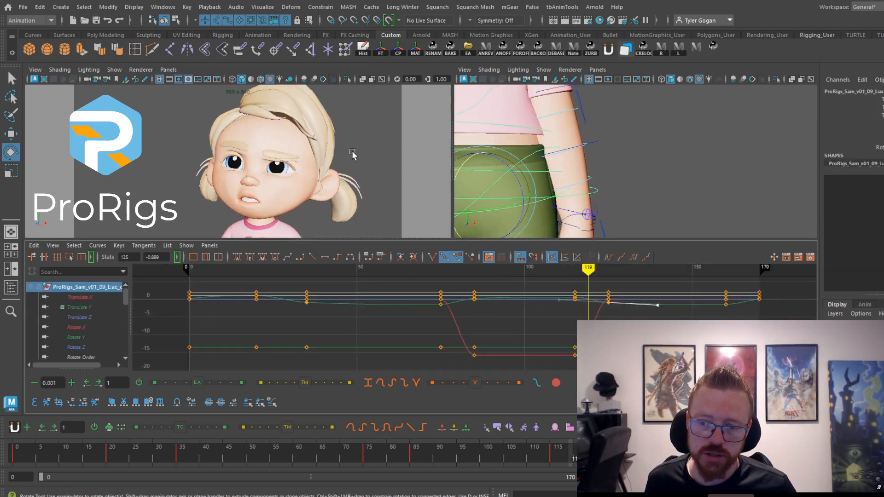
pyautogui.press('space')
pyautogui.hotkey('alt', 'v')
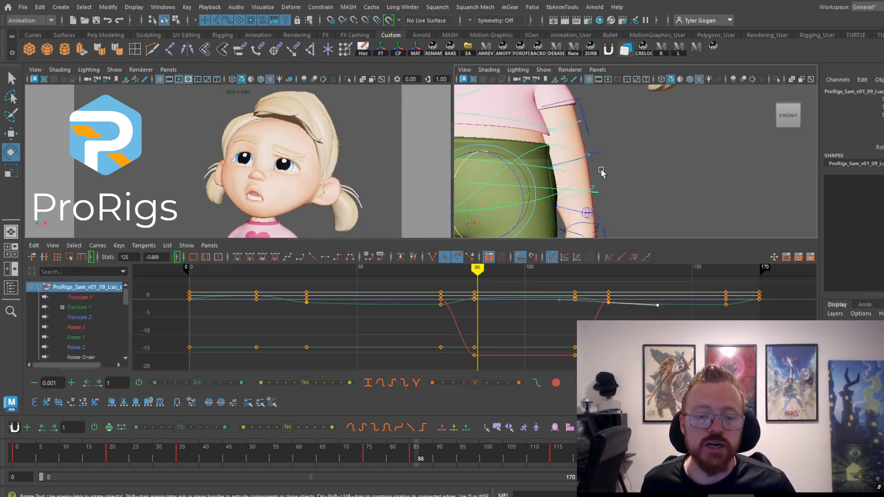
# Isolate the body control's rotation curves and try to shift its whole Rotate X curve vertically
pyautogui.scroll(-3, 601, 169)
pyautogui.click(652, 160)
pyautogui.click(546, 195)
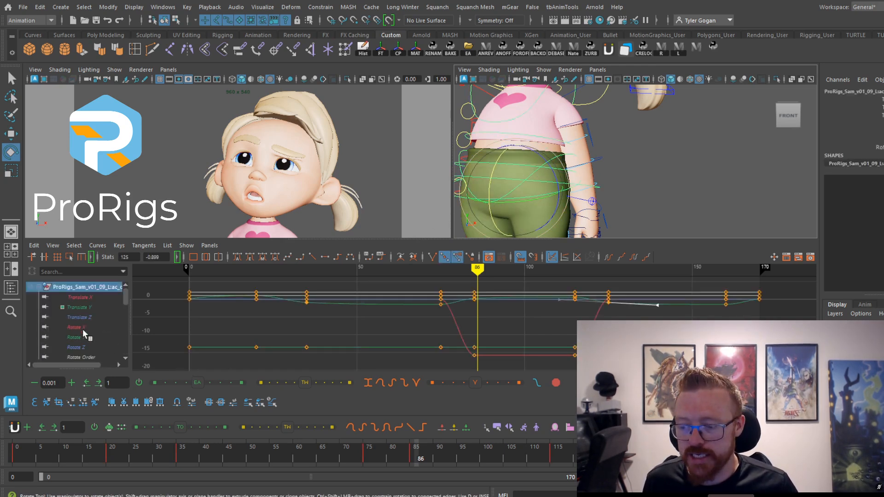
pyautogui.click(77, 347)
pyautogui.click(101, 336)
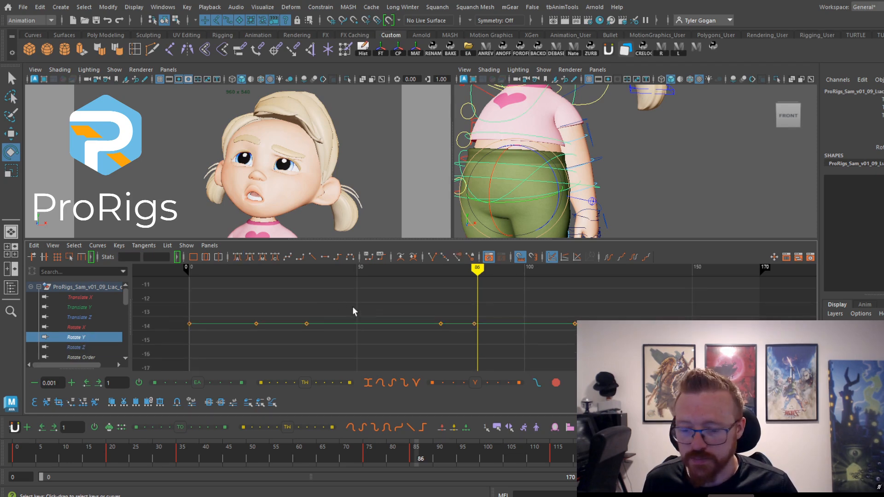
pyautogui.click(78, 328)
pyautogui.moveTo(343, 345); pyautogui.dragTo(363, 362)
pyautogui.moveTo(363, 363)
pyautogui.mouseDown(button='middle')
pyautogui.moveTo(365, 384)
pyautogui.moveTo(365, 347)
pyautogui.mouseUp(button='middle')
pyautogui.hotkey('ctrl', 'z')
# Select the inner body control at the waist and rotate it at frame 20 to tilt the torso slightly
pyautogui.keyDown('alt'); pyautogui.moveTo(637, 169); pyautogui.dragTo(658, 196); pyautogui.keyUp('alt')
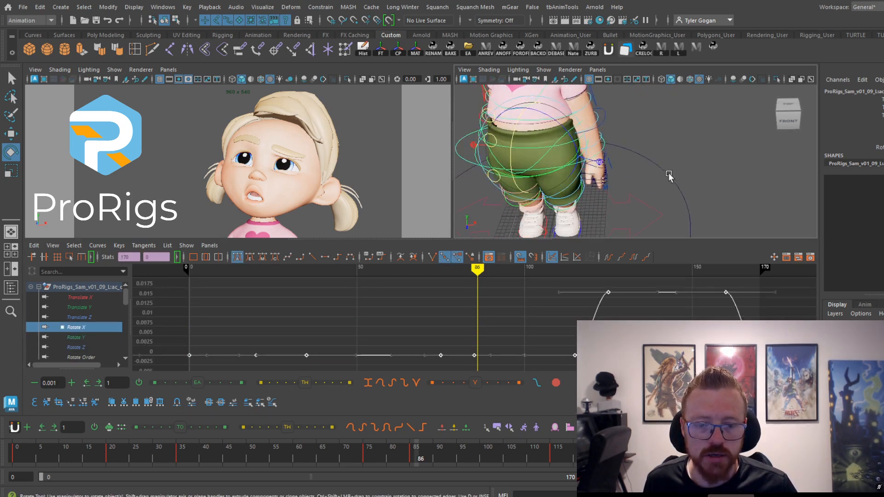
pyautogui.click(667, 175)
pyautogui.keyDown('alt'); pyautogui.moveTo(494, 167); pyautogui.dragTo(506, 188); pyautogui.keyUp('alt')
pyautogui.click(587, 161)
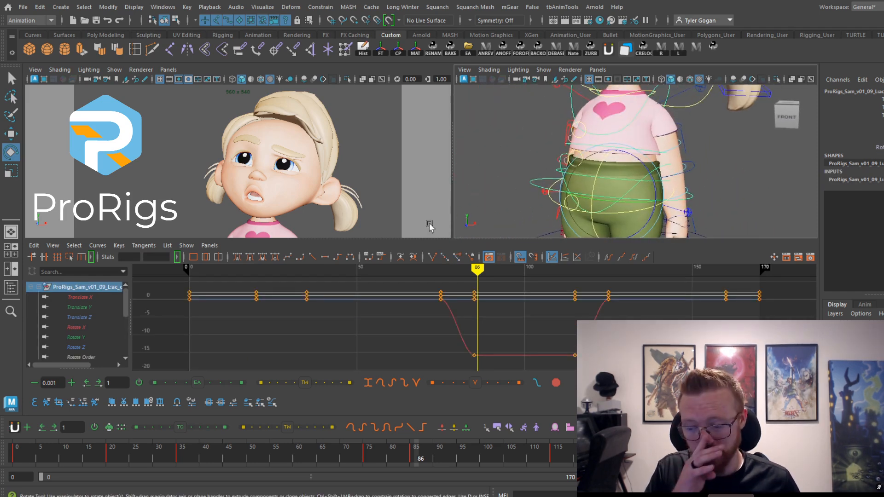
pyautogui.click(554, 201)
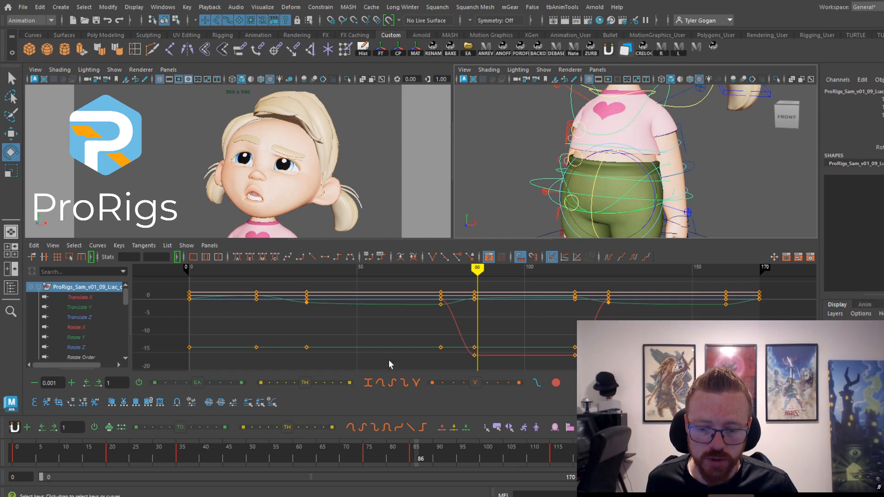
pyautogui.moveTo(528, 188); pyautogui.dragTo(526, 189)
pyautogui.moveTo(15, 455)
pyautogui.mouseDown()
pyautogui.moveTo(99, 462)
pyautogui.moveTo(76, 469)
pyautogui.mouseUp()
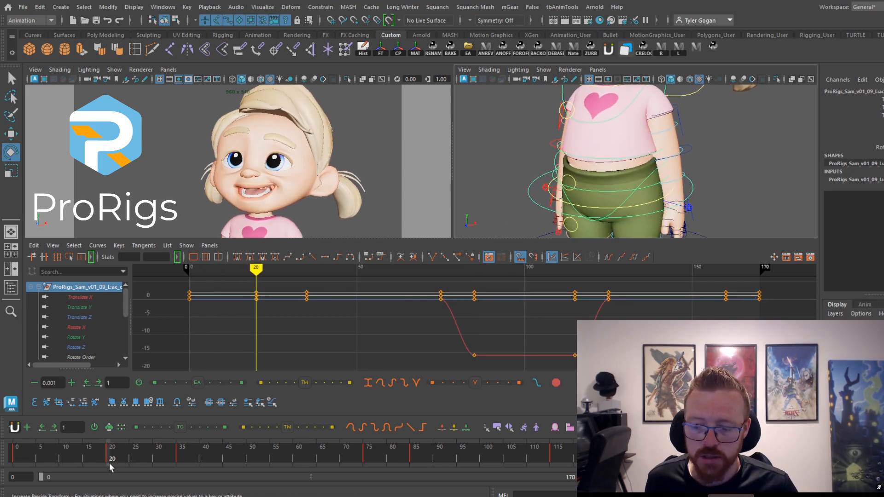
pyautogui.click(574, 209)
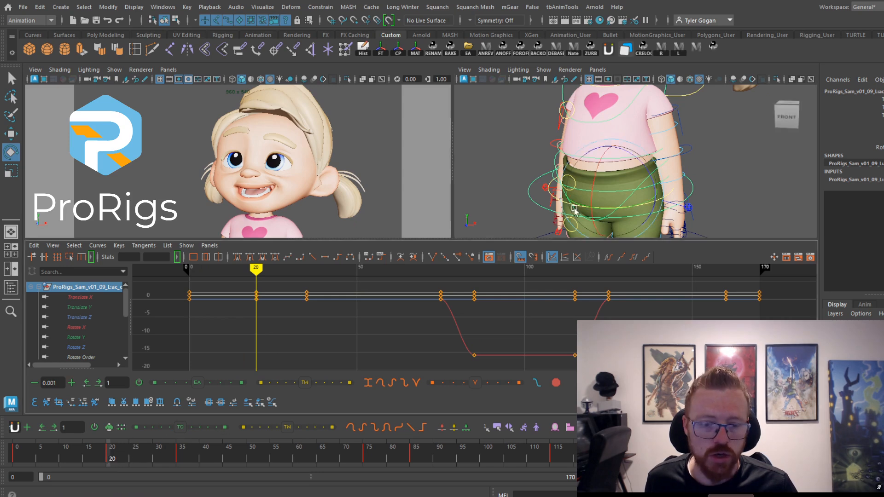
pyautogui.moveTo(574, 209); pyautogui.dragTo(590, 186)
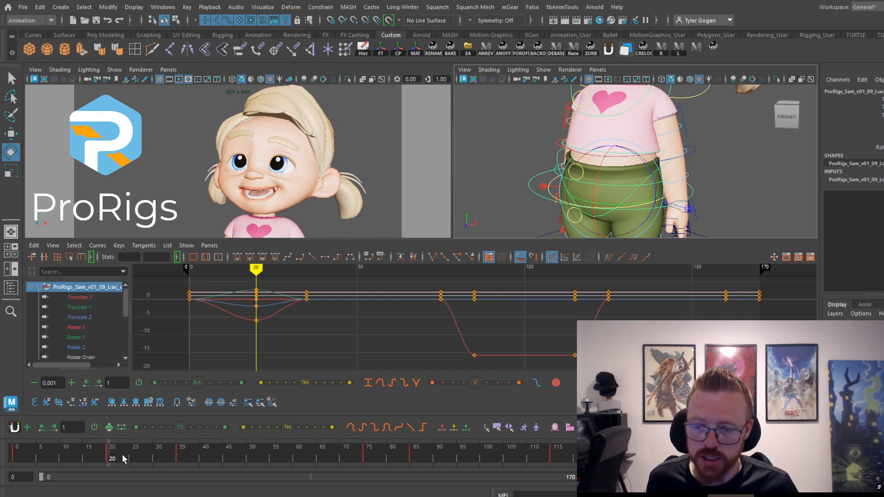
# Isolate the inner body control's Rotate X curve and raise its key at frame 75 to 3.834
pyautogui.moveTo(123, 454); pyautogui.dragTo(224, 460)
pyautogui.click(76, 328)
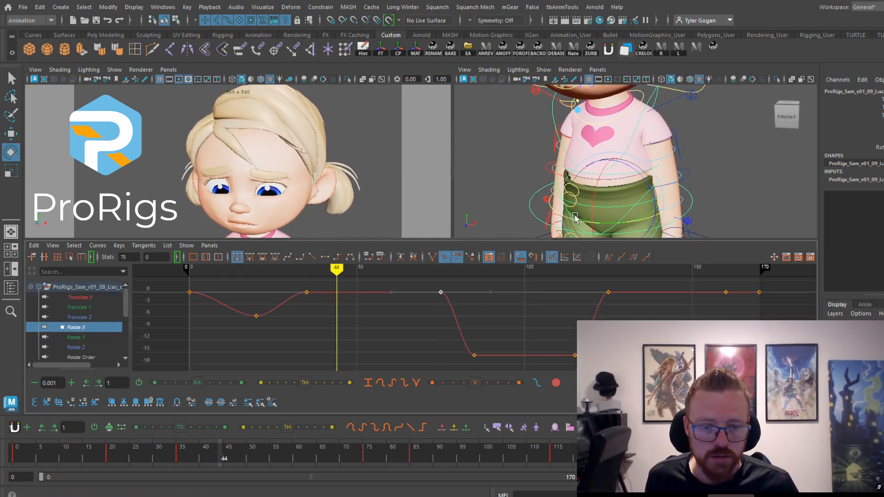
pyautogui.click(161, 454)
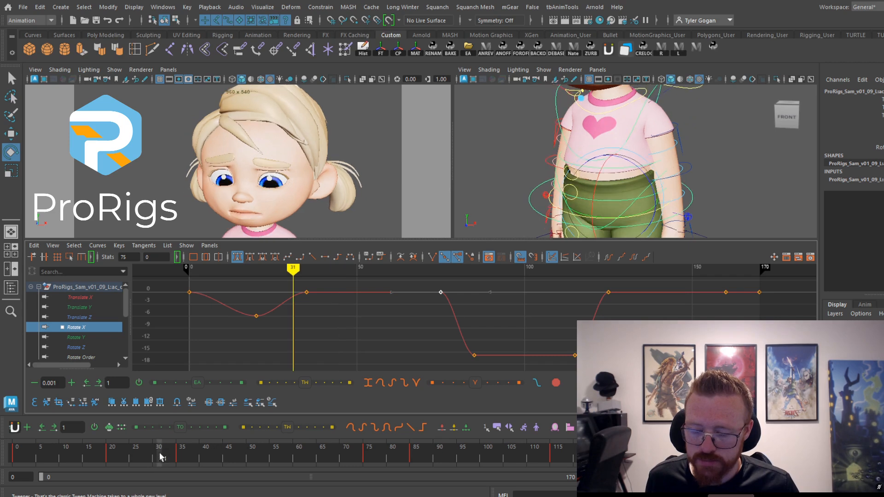
pyautogui.moveTo(404, 330); pyautogui.dragTo(382, 328, button='middle')
pyautogui.keyDown('alt'); pyautogui.moveTo(382, 329); pyautogui.dragTo(400, 304, button='right'); pyautogui.keyUp('alt')
pyautogui.keyDown('alt'); pyautogui.moveTo(399, 304); pyautogui.dragTo(401, 301, button='middle'); pyautogui.keyUp('alt')
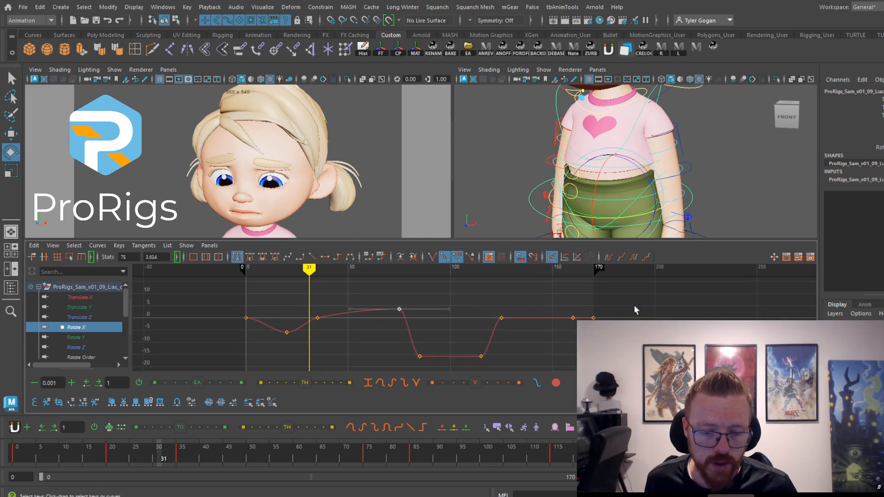
# Raise the Rotate X key at frame 160 to 3.699 and lower the frame 115 key to about -20
pyautogui.press('i')
pyautogui.middleClick(573, 317)
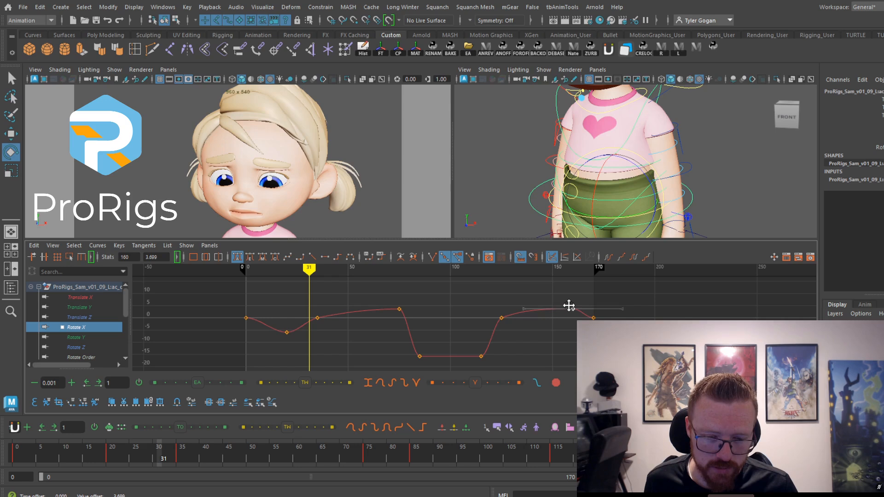
pyautogui.keyDown('alt'); pyautogui.moveTo(536, 345); pyautogui.dragTo(529, 325, button='middle'); pyautogui.keyUp('alt')
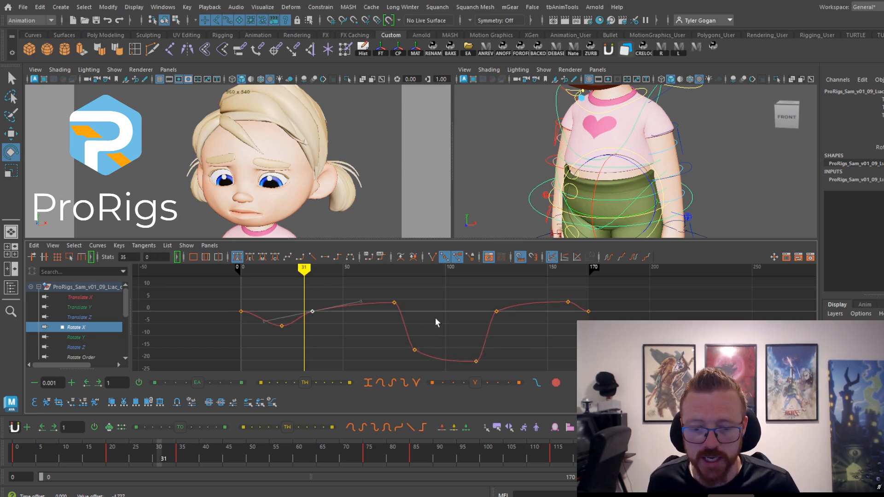
# Scrub and play the loop in the enlarged camera view to check the torso's rotating moving holds
pyautogui.moveTo(67, 454); pyautogui.dragTo(87, 438)
pyautogui.press('space')
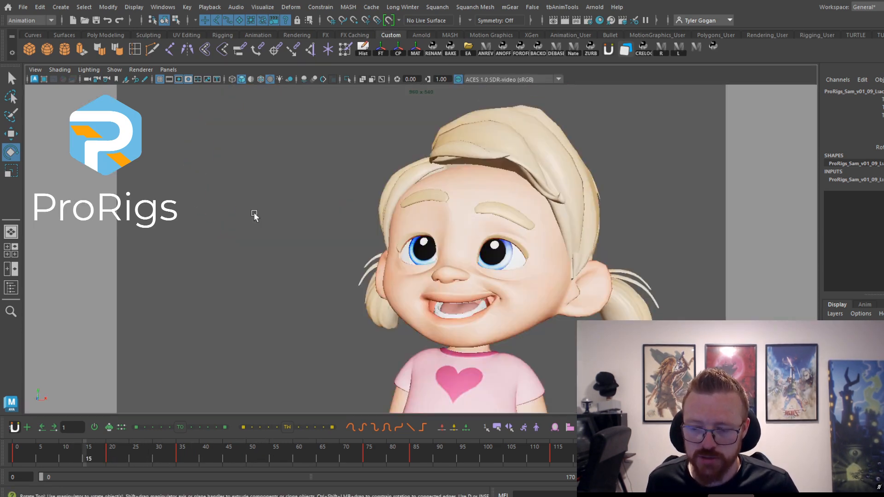
pyautogui.hotkey('alt', 'v')
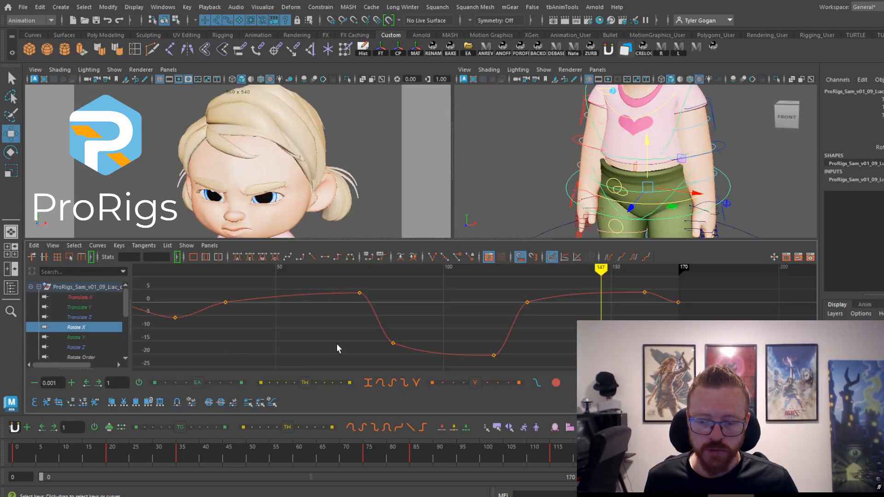
# Slope the tangents of the inner body control's first and last Rotate X keys, frames 0 and 170, downward to match across the loop
pyautogui.keyDown('alt'); pyautogui.moveTo(352, 325); pyautogui.dragTo(383, 318, button='middle'); pyautogui.keyUp('alt')
pyautogui.scroll(-2, 383, 318)
pyautogui.scroll(2, 384, 317)
pyautogui.keyDown('alt'); pyautogui.moveTo(238, 308); pyautogui.dragTo(255, 307, button='middle'); pyautogui.keyUp('alt')
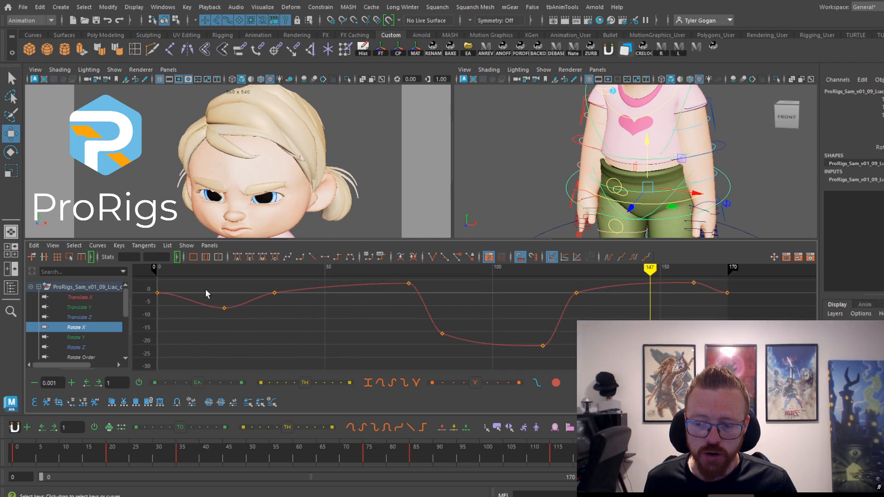
pyautogui.moveTo(724, 287); pyautogui.dragTo(738, 306)
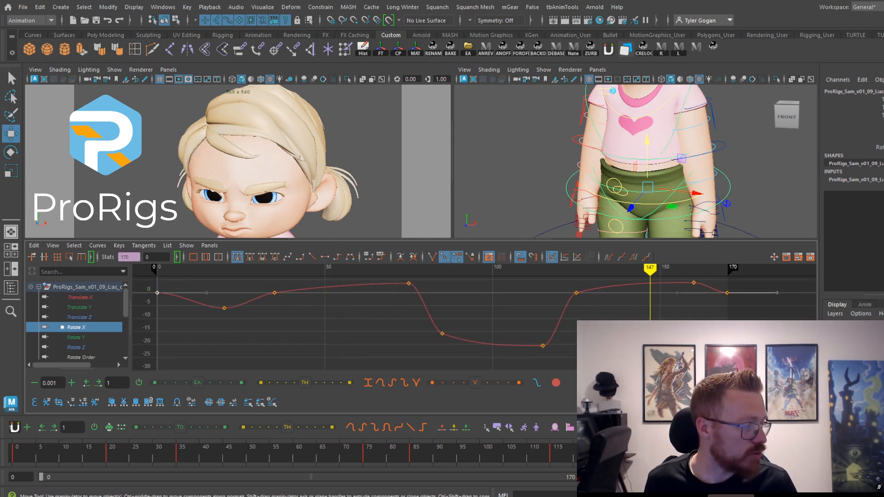
pyautogui.keyDown('alt'); pyautogui.moveTo(682, 320); pyautogui.dragTo(551, 321, button='middle'); pyautogui.keyUp('alt')
pyautogui.scroll(-3, 649, 316)
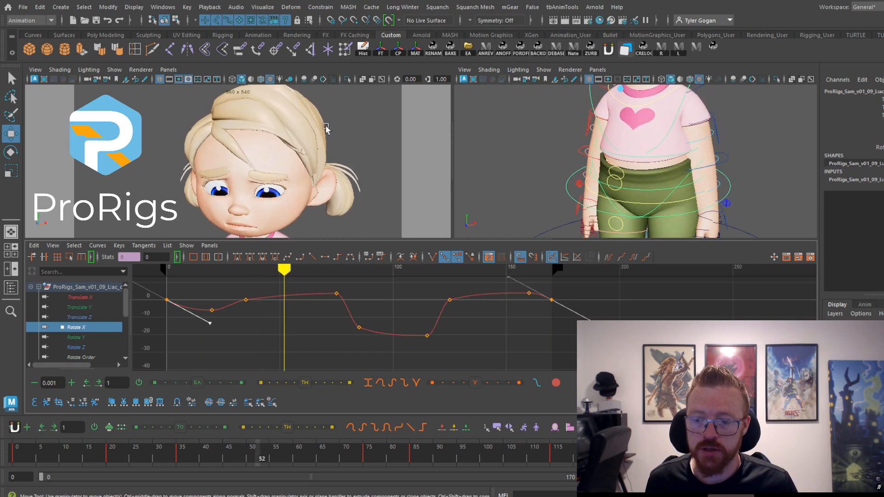
# Play the loop in the enlarged camera view to check how the torso rotation cycles
pyautogui.press('space')
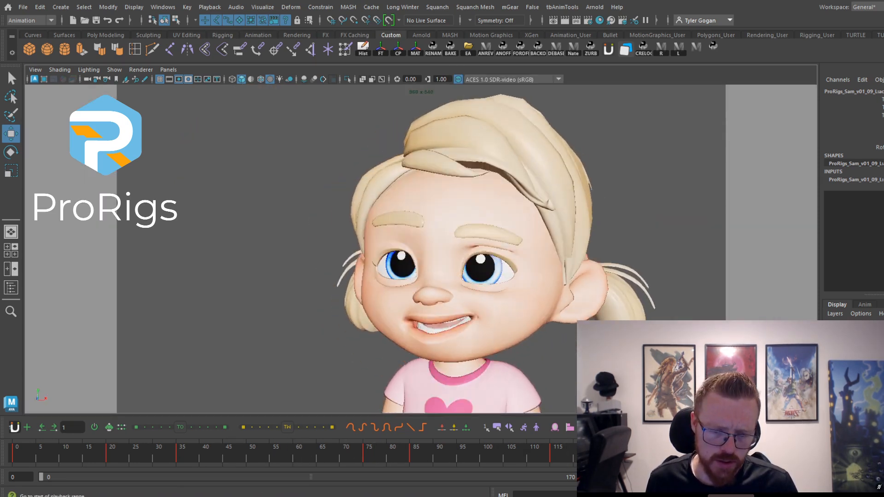
pyautogui.press('space')
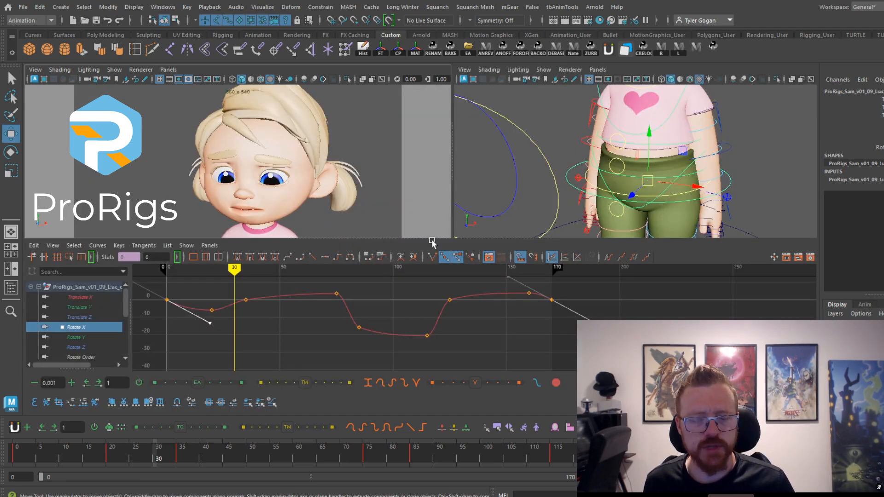
pyautogui.press('space')
pyautogui.press('space')
# Select the head control with the Rotate tool and isolate its Rotate X curve
pyautogui.keyDown('alt'); pyautogui.moveTo(630, 145); pyautogui.dragTo(613, 177, button='middle'); pyautogui.keyUp('alt')
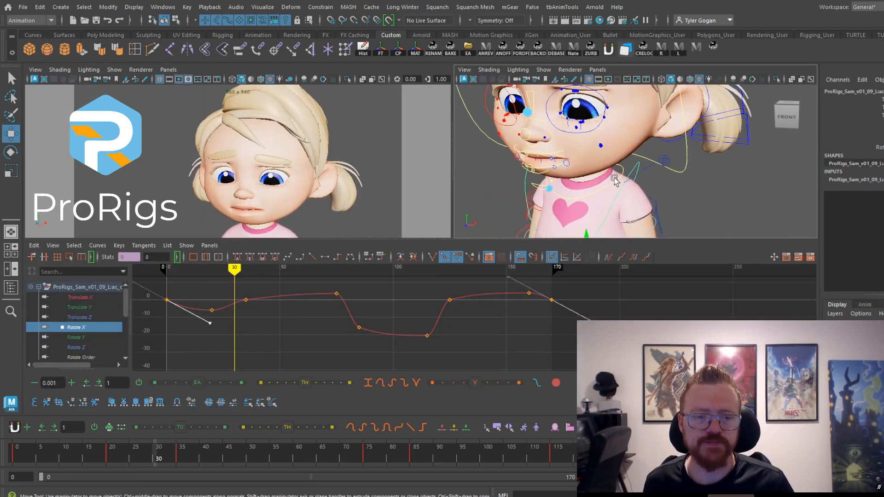
pyautogui.press('space')
pyautogui.keyDown('alt'); pyautogui.moveTo(411, 160); pyautogui.dragTo(499, 210, button='middle'); pyautogui.keyUp('alt')
pyautogui.moveTo(308, 249); pyautogui.dragTo(306, 251)
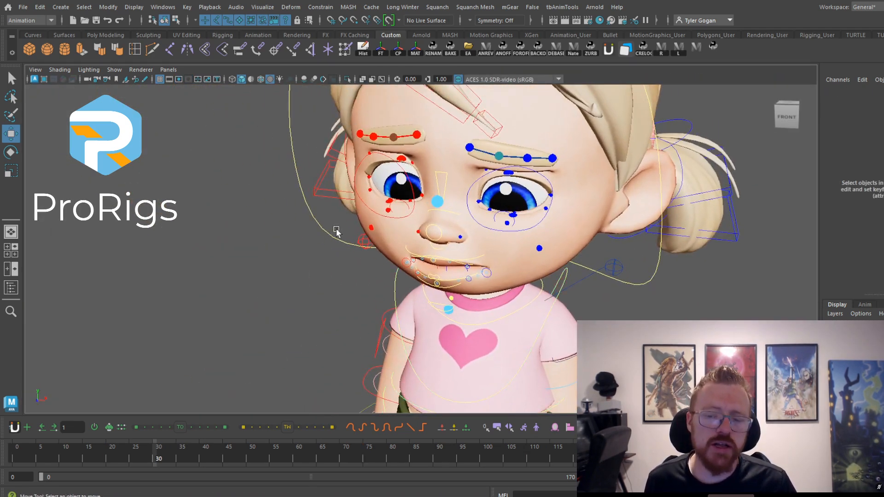
pyautogui.moveTo(336, 226); pyautogui.dragTo(299, 259)
pyautogui.press('e')
pyautogui.press('space')
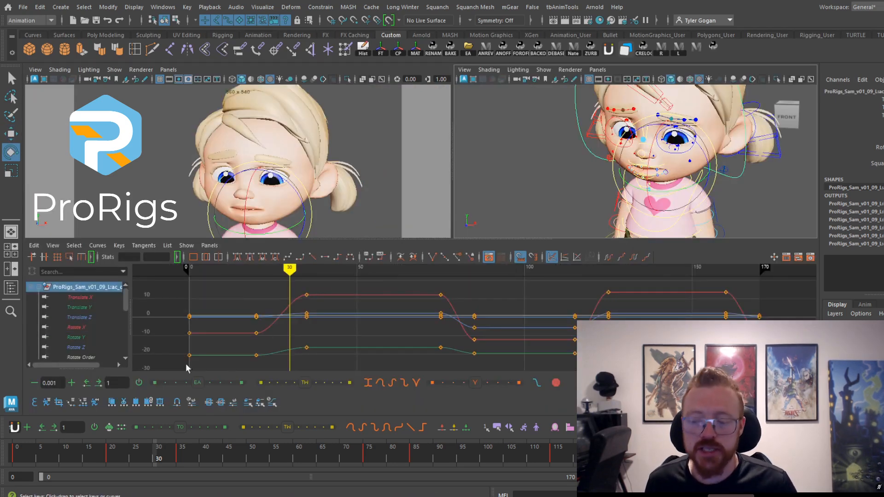
pyautogui.click(102, 327)
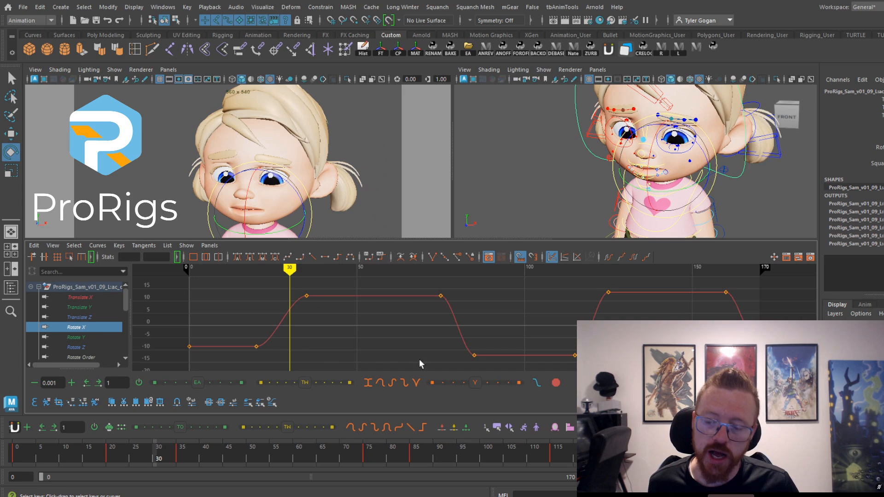
# Raise the head's Rotate X keys at frames 75 and 160 by about 8.4
pyautogui.scroll(-5, 418, 364)
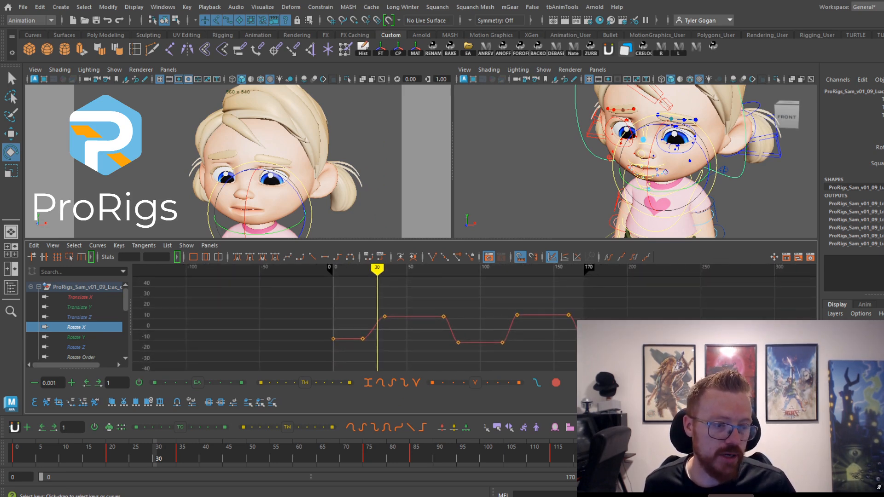
pyautogui.keyDown('alt'); pyautogui.moveTo(326, 121); pyautogui.dragTo(304, 131, button='middle'); pyautogui.keyUp('alt')
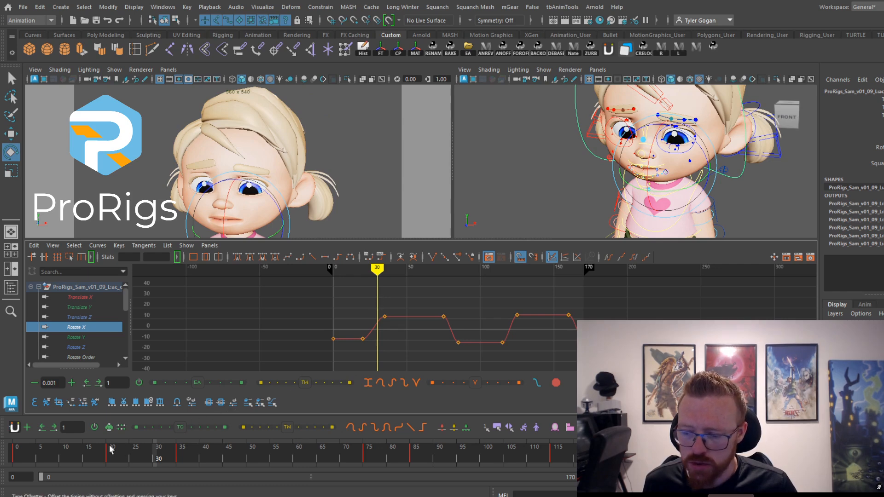
pyautogui.moveTo(112, 450); pyautogui.dragTo(184, 451)
pyautogui.press('a')
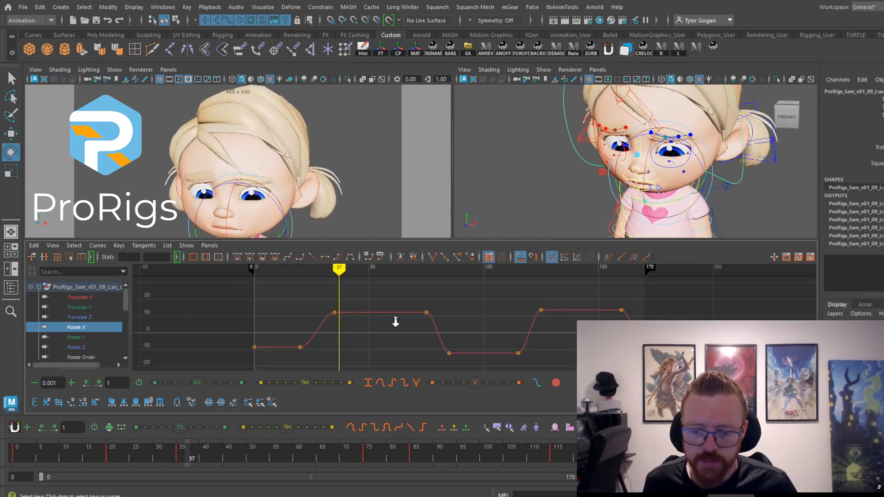
pyautogui.keyDown('shift'); pyautogui.click(621, 310); pyautogui.keyUp('shift')
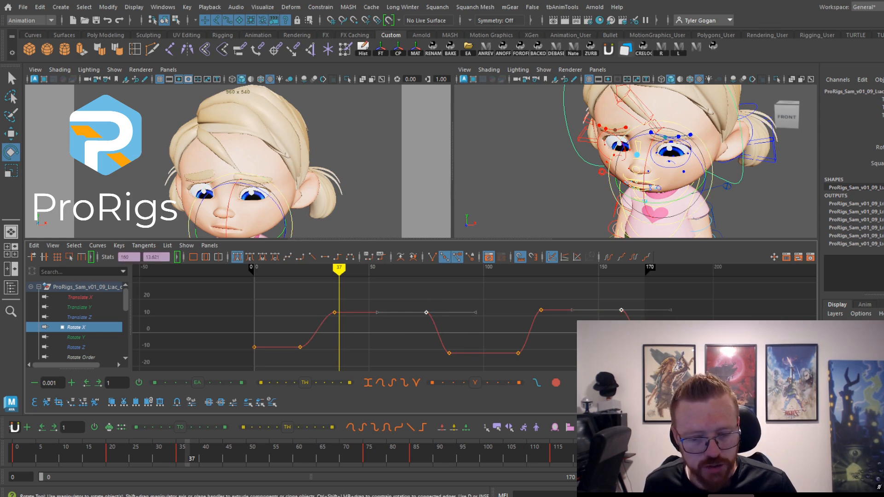
pyautogui.moveTo(603, 318); pyautogui.dragTo(603, 301, button='middle')
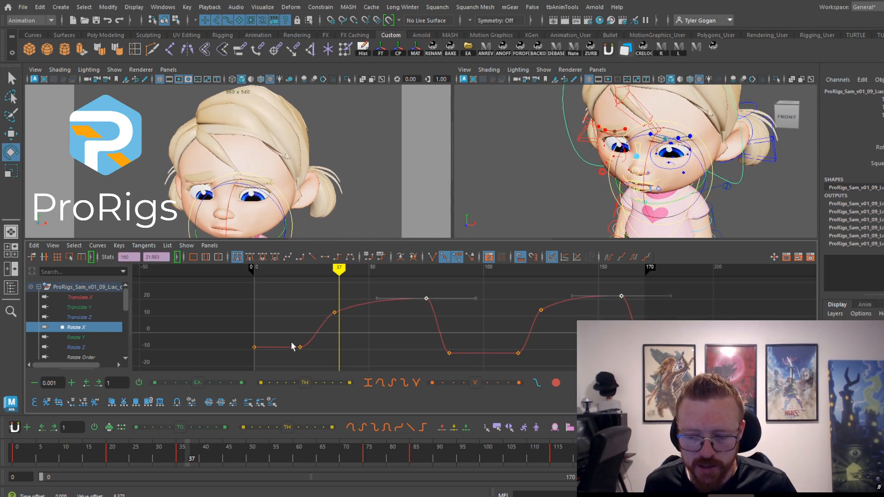
# Try to lower the head's Rotate X keys at frames 20 and 115 together
pyautogui.moveTo(291, 342)
pyautogui.mouseDown()
pyautogui.moveTo(330, 357)
pyautogui.moveTo(297, 351)
pyautogui.mouseUp()
pyautogui.keyDown('shift'); pyautogui.click(520, 345); pyautogui.keyUp('shift')
pyautogui.hotkey('ctrl', 'z')
pyautogui.hotkey('ctrl', 'z')
pyautogui.keyDown('shift'); pyautogui.click(518, 353); pyautogui.keyUp('shift')
pyautogui.moveTo(541, 334); pyautogui.dragTo(541, 346, button='middle')
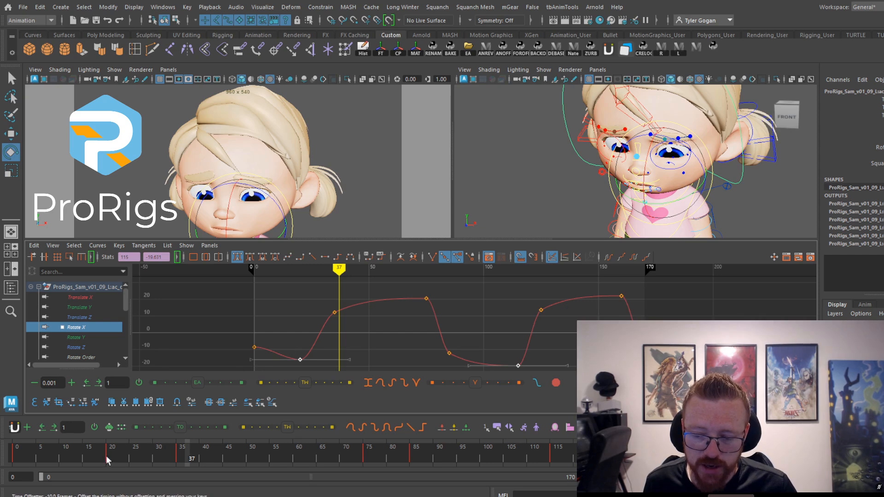
# Undo the lowering of the head's Rotate X keys at frames 20 and 115
pyautogui.click(122, 460)
pyautogui.click(252, 348)
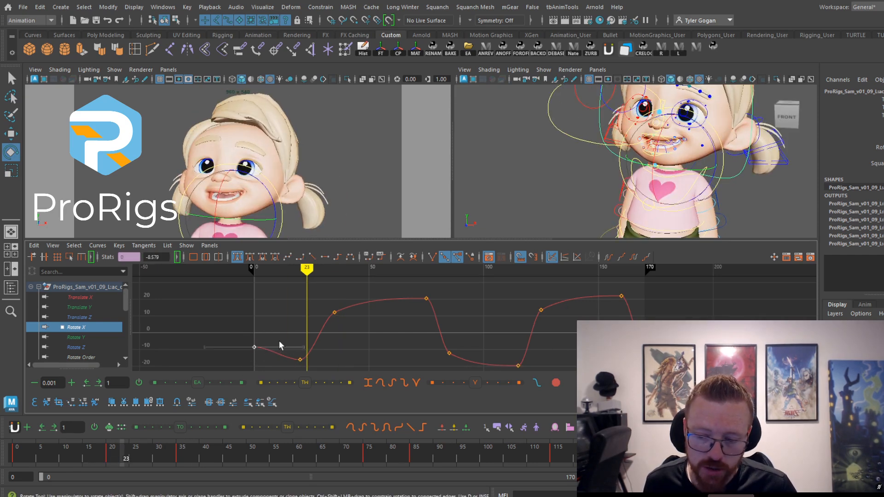
pyautogui.keyDown('alt'); pyautogui.moveTo(432, 330); pyautogui.dragTo(325, 302, button='middle'); pyautogui.keyUp('alt')
pyautogui.scroll(-3, 446, 322)
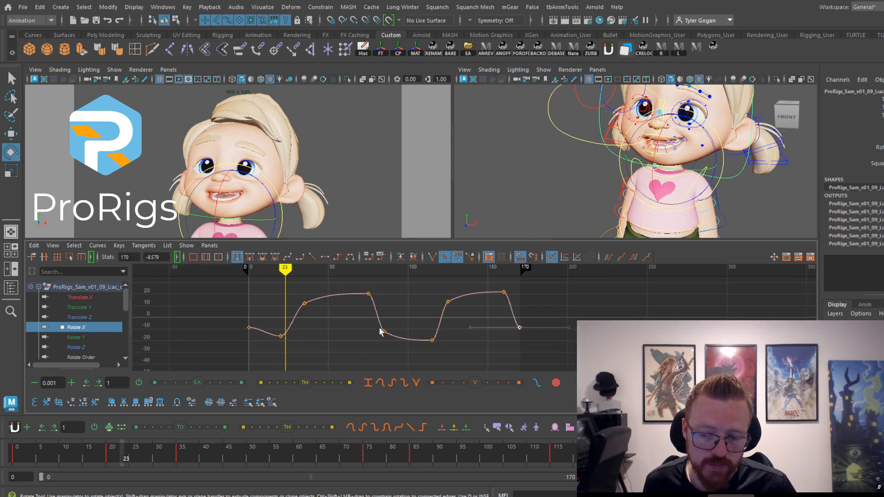
pyautogui.hotkey('ctrl', 'z')
pyautogui.hotkey('ctrl', 'z')
pyautogui.hotkey('ctrl', 'z')
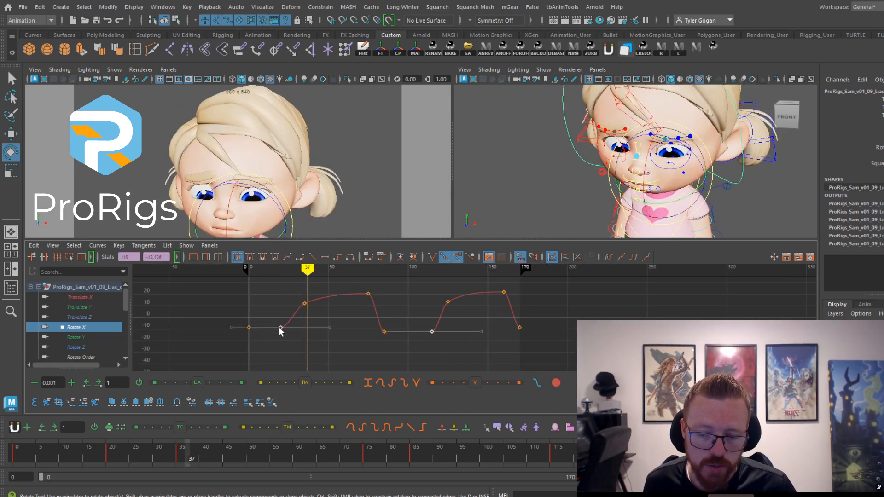
# Lower the Rotate X keys at frames 20 and 115 to about -18 and -22, and slope the frame 0 and 170 tangents downward
pyautogui.moveTo(279, 331); pyautogui.dragTo(290, 334, button='middle')
pyautogui.keyDown('shift'); pyautogui.click(248, 328); pyautogui.keyUp('shift')
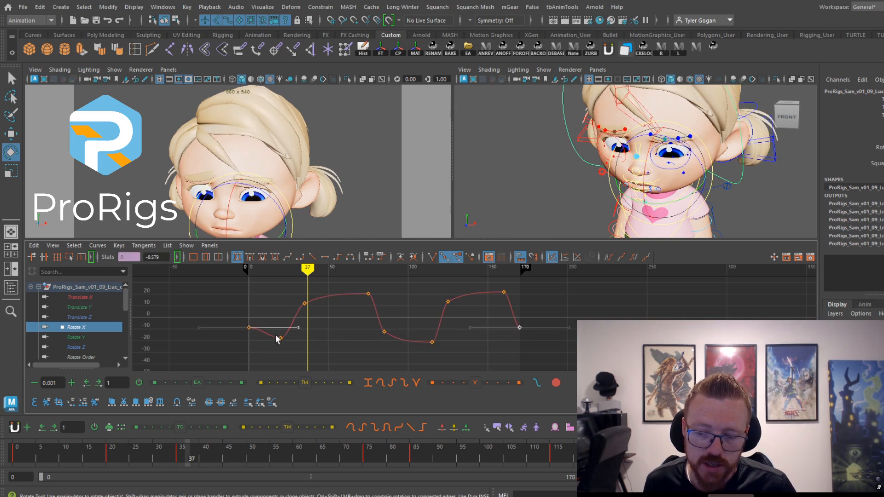
pyautogui.moveTo(543, 312); pyautogui.dragTo(556, 325, button='middle')
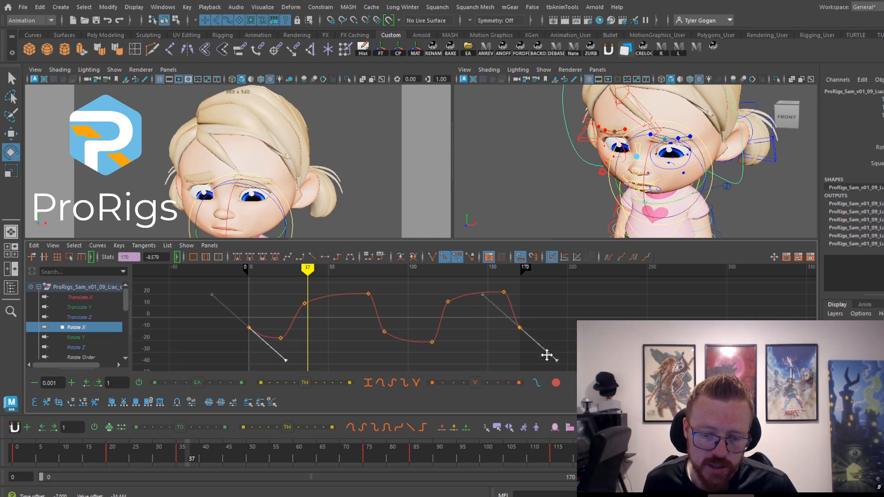
# Scrub and play the loop in the enlarged camera view to check the head's moving holds
pyautogui.moveTo(737, 455); pyautogui.dragTo(807, 454)
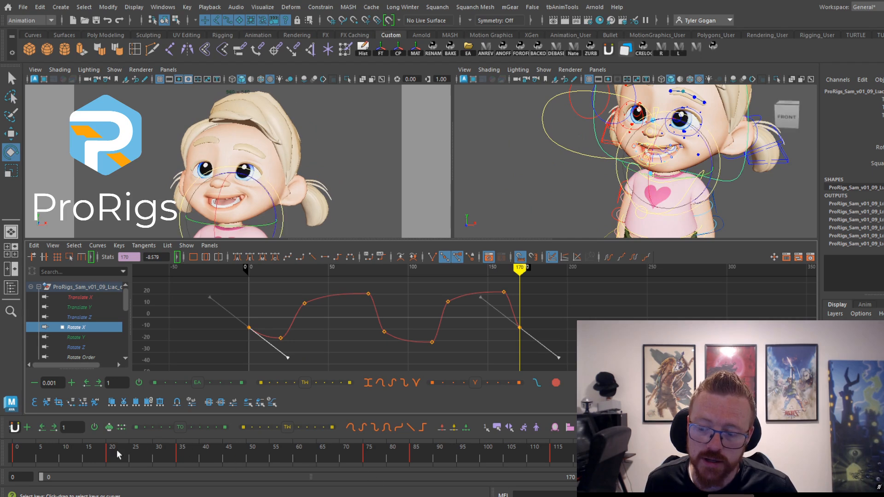
pyautogui.moveTo(117, 452); pyautogui.dragTo(15, 456)
pyautogui.hotkey('alt', 'v')
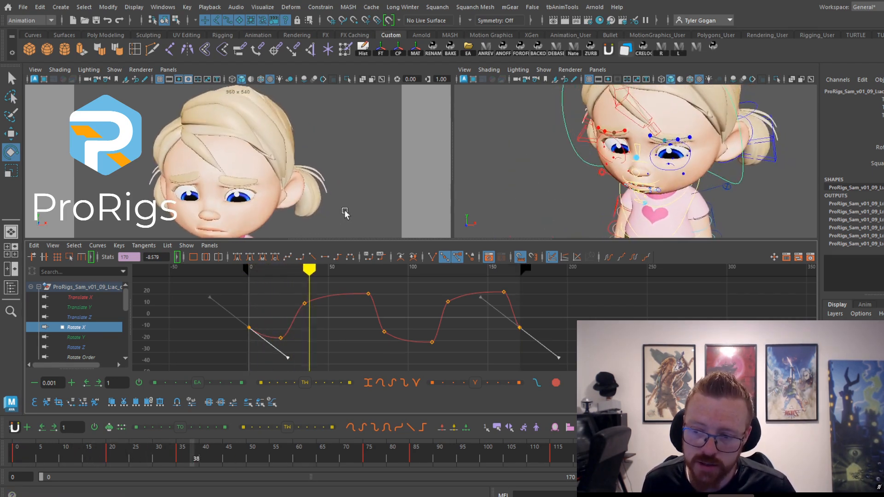
pyautogui.press('space')
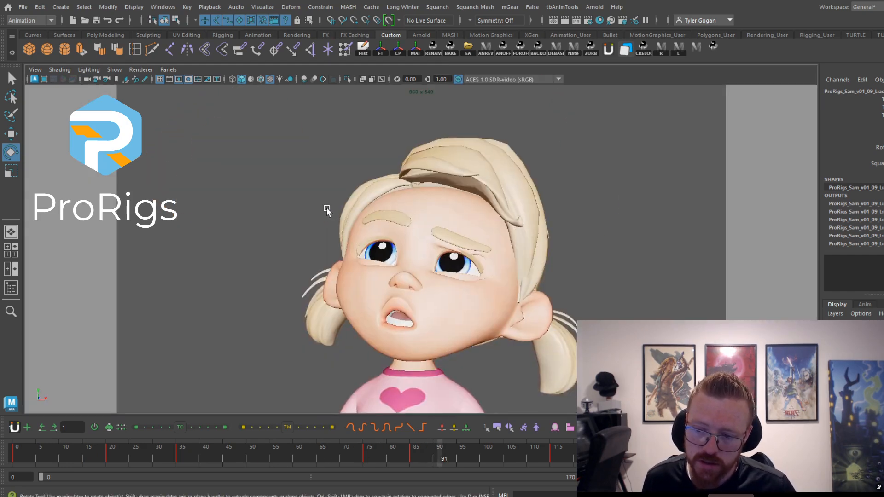
pyautogui.moveTo(120, 451); pyautogui.dragTo(128, 448)
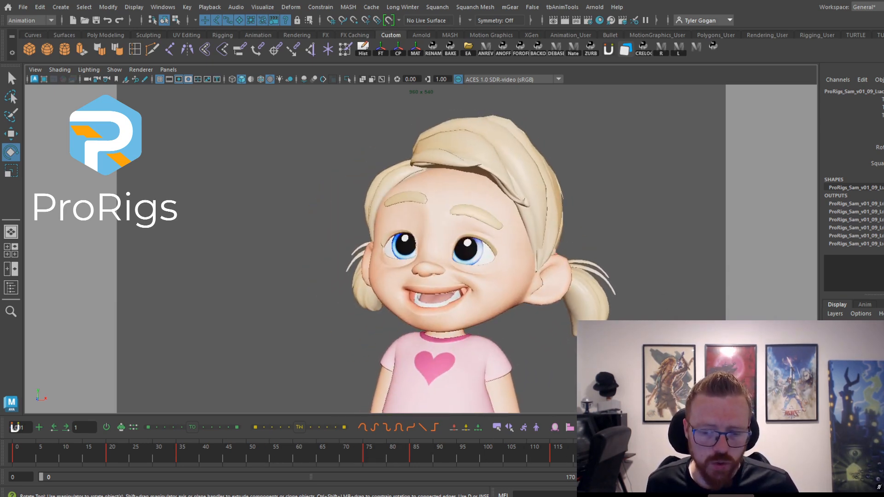
pyautogui.moveTo(65, 452); pyautogui.dragTo(11, 452)
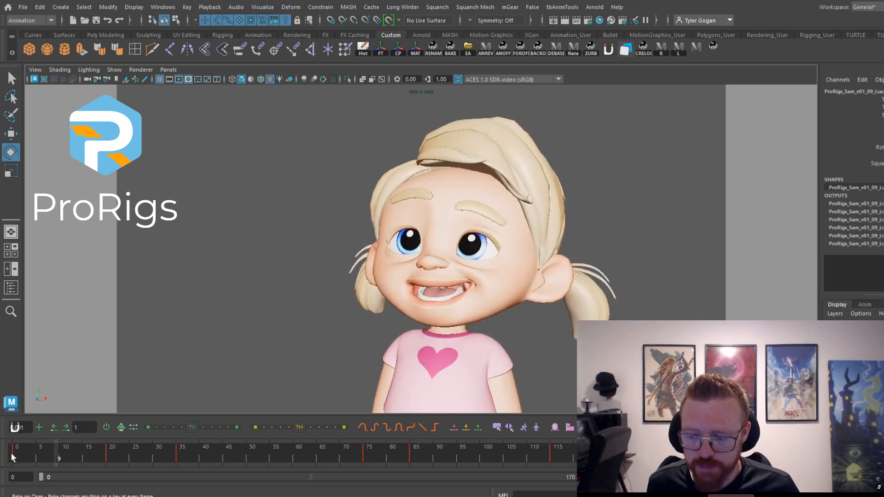
pyautogui.hotkey('alt', 'v')
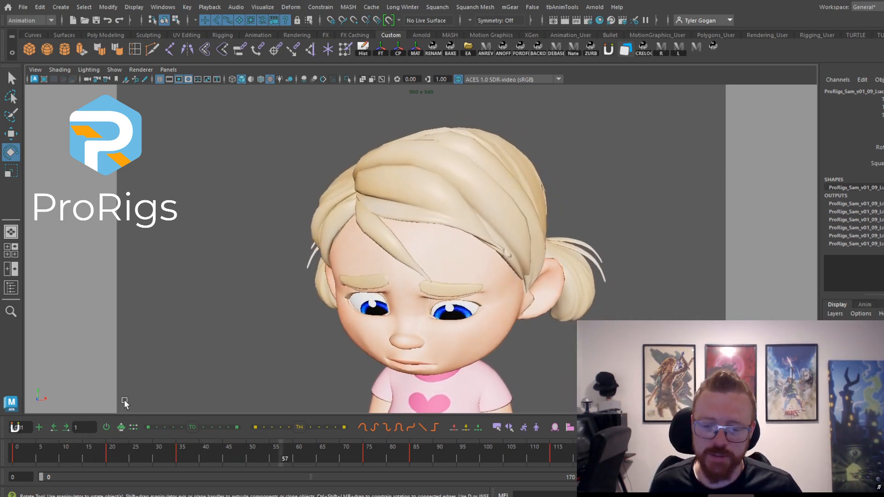
# Select both upper eyelid controls on the girl's face and activate the Move tool
pyautogui.moveTo(28, 454)
pyautogui.mouseDown()
pyautogui.moveTo(258, 446)
pyautogui.moveTo(38, 454)
pyautogui.mouseUp()
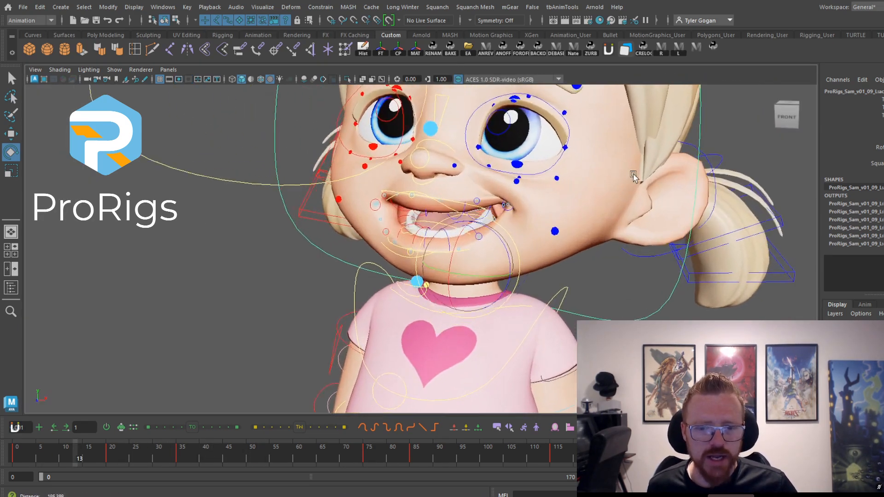
pyautogui.scroll(2, 634, 177)
pyautogui.keyDown('alt'); pyautogui.moveTo(633, 177); pyautogui.dragTo(605, 294, button='middle'); pyautogui.keyUp('alt')
pyautogui.scroll(2, 560, 253)
pyautogui.click(531, 243)
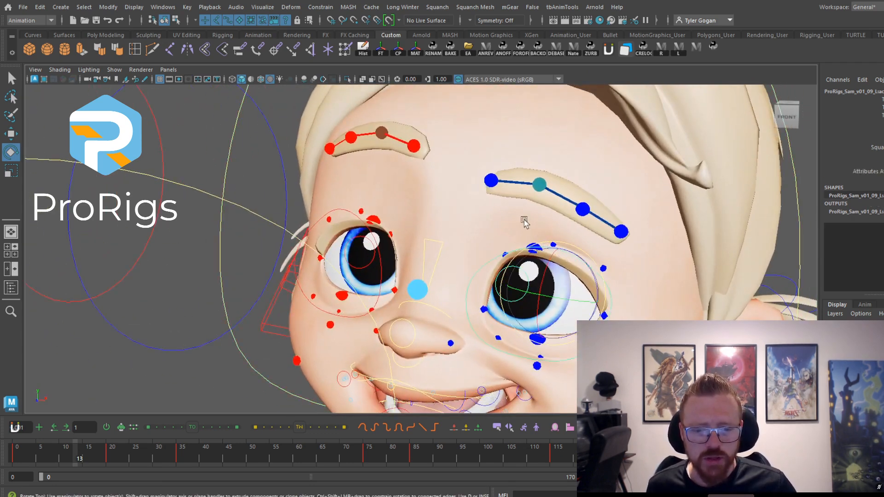
pyautogui.click(372, 220)
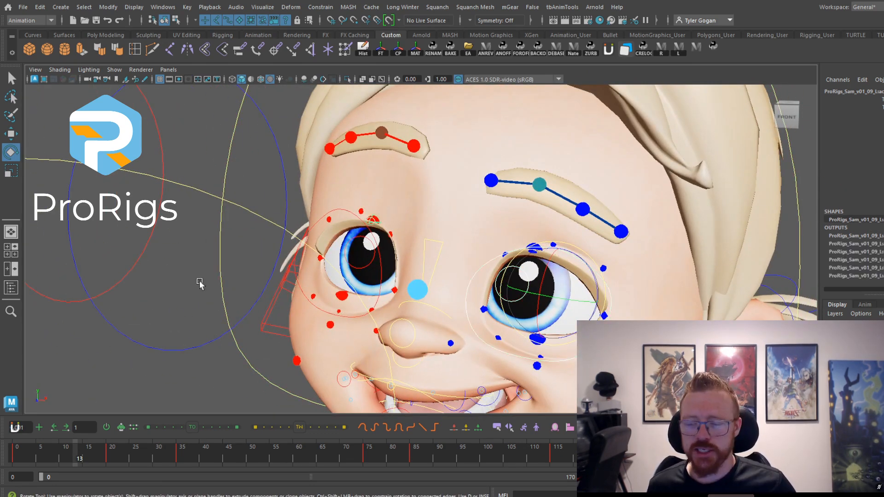
pyautogui.moveTo(94, 463); pyautogui.dragTo(125, 457)
pyautogui.press('w')
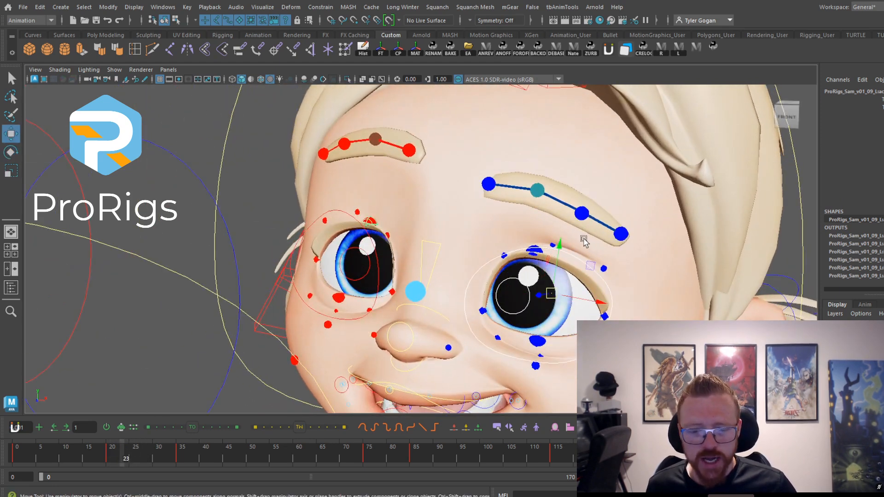
# Try lowering both upper eyelids to about half closed at frame 13
pyautogui.scroll(-2, 583, 239)
pyautogui.moveTo(560, 244); pyautogui.dragTo(535, 242)
pyautogui.hotkey('ctrl', 'z')
pyautogui.hotkey('ctrl', 'z')
pyautogui.click(537, 223)
pyautogui.click(542, 245)
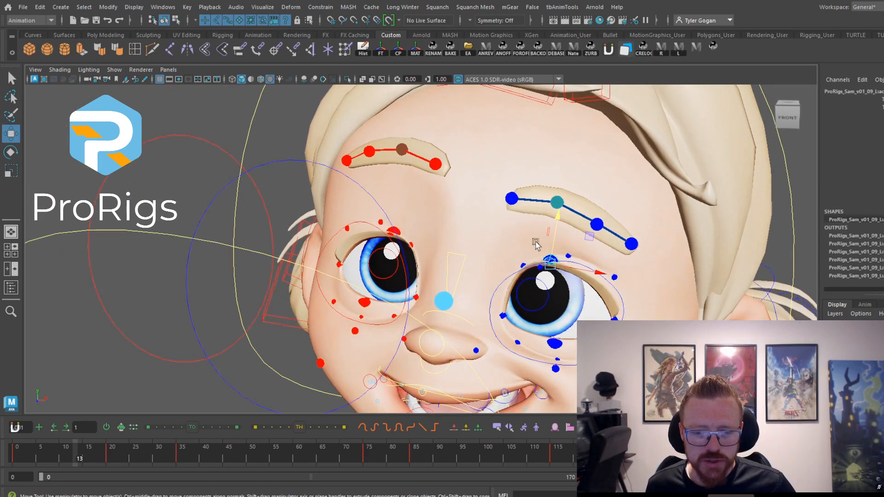
pyautogui.keyDown('alt'); pyautogui.moveTo(400, 231); pyautogui.dragTo(424, 233); pyautogui.keyUp('alt')
pyautogui.moveTo(532, 208); pyautogui.dragTo(526, 238)
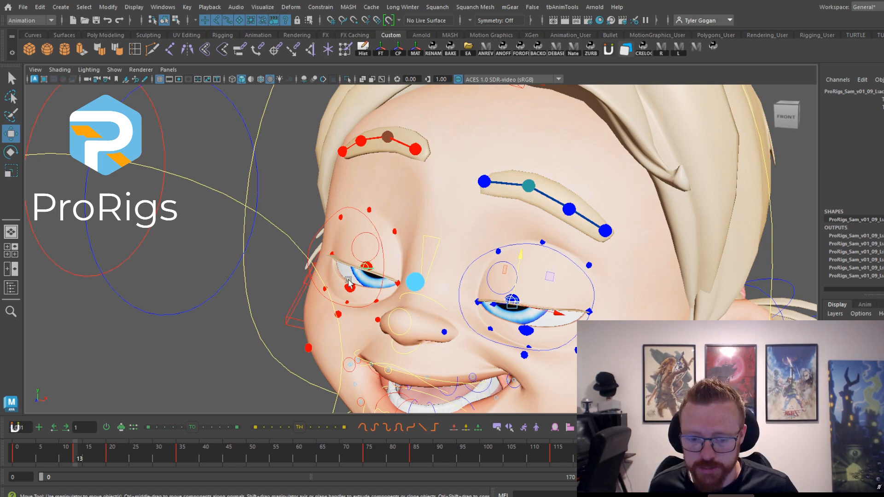
# At frame 22, lower both upper eyelids and raise both lower eyelids until the eyes are fully closed
pyautogui.moveTo(73, 458); pyautogui.dragTo(116, 460)
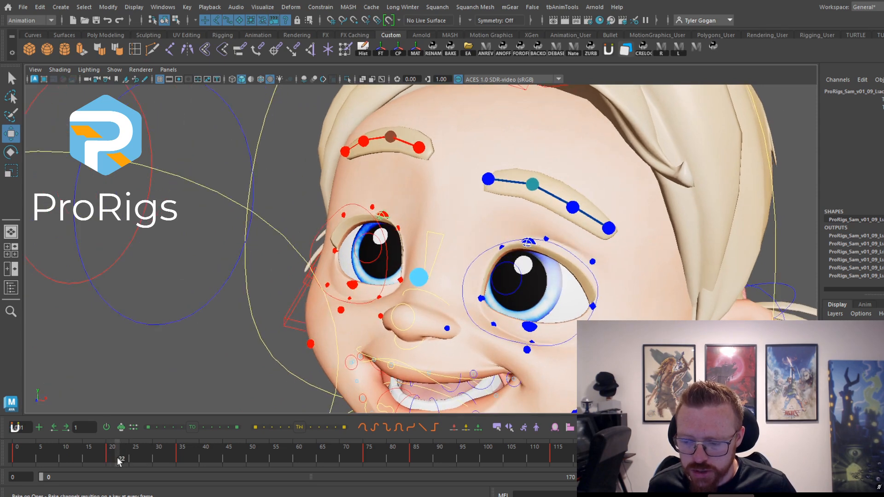
pyautogui.moveTo(566, 243); pyautogui.dragTo(530, 329, button='middle')
pyautogui.click(529, 328)
pyautogui.keyDown('shift'); pyautogui.click(353, 284); pyautogui.keyUp('shift')
pyautogui.moveTo(537, 279); pyautogui.dragTo(540, 268)
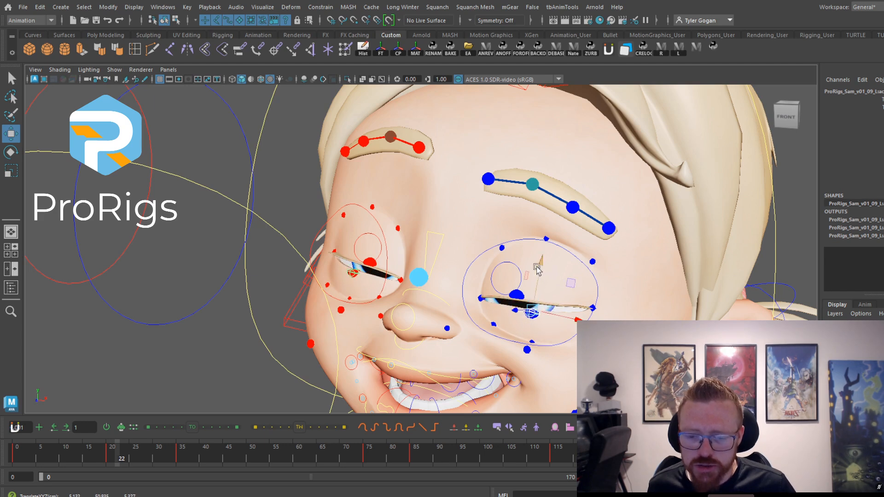
pyautogui.click(517, 295)
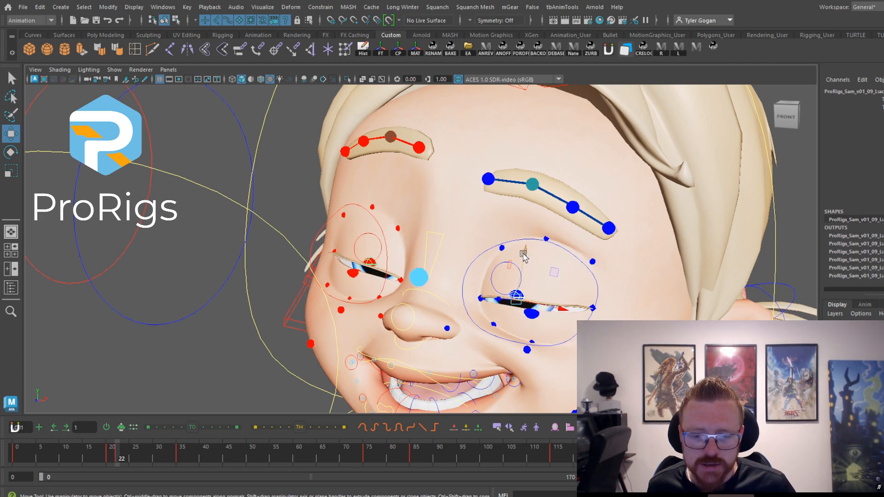
pyautogui.moveTo(523, 251); pyautogui.dragTo(524, 258)
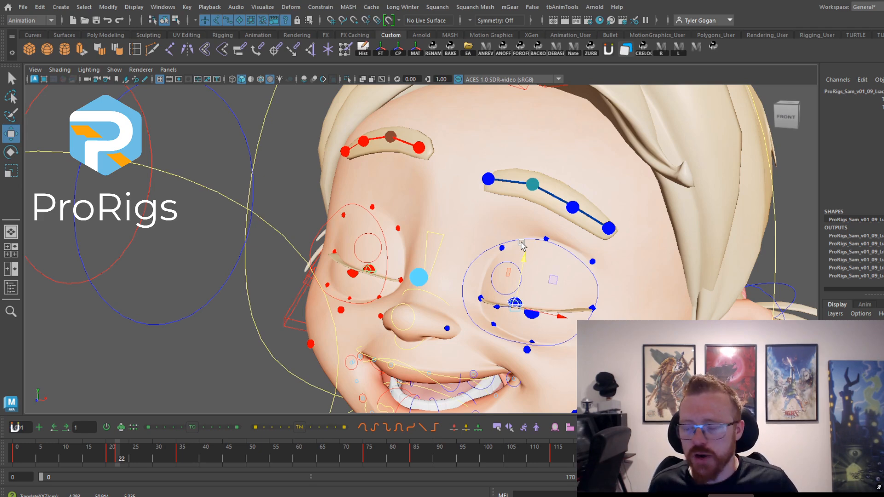
# Add both lower eyelid controls to the upper eyelid selection and copy their open pose from frame 20 to frame 25
pyautogui.click(109, 455)
pyautogui.moveTo(110, 455); pyautogui.dragTo(132, 455)
pyautogui.click(116, 456)
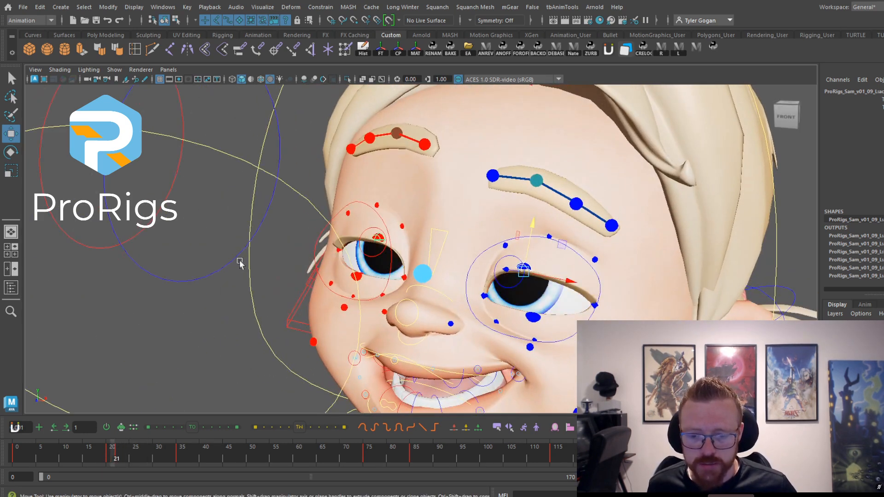
pyautogui.click(358, 275)
pyautogui.click(535, 316)
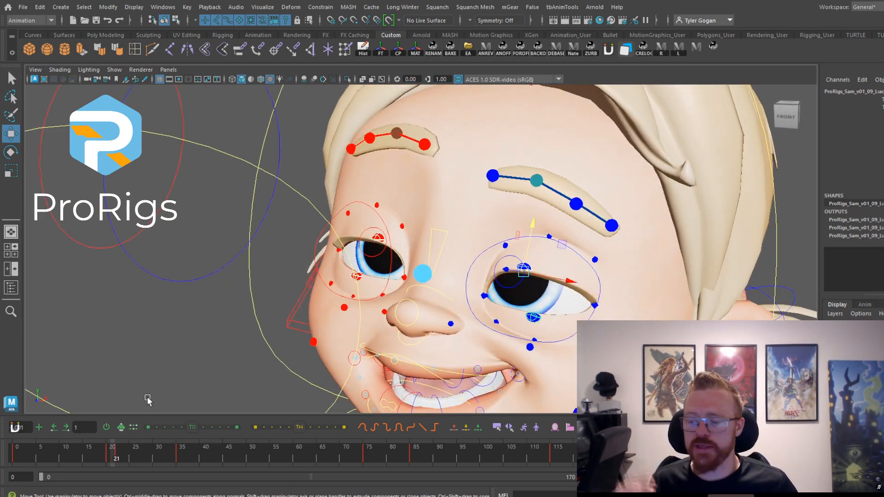
pyautogui.click(110, 456)
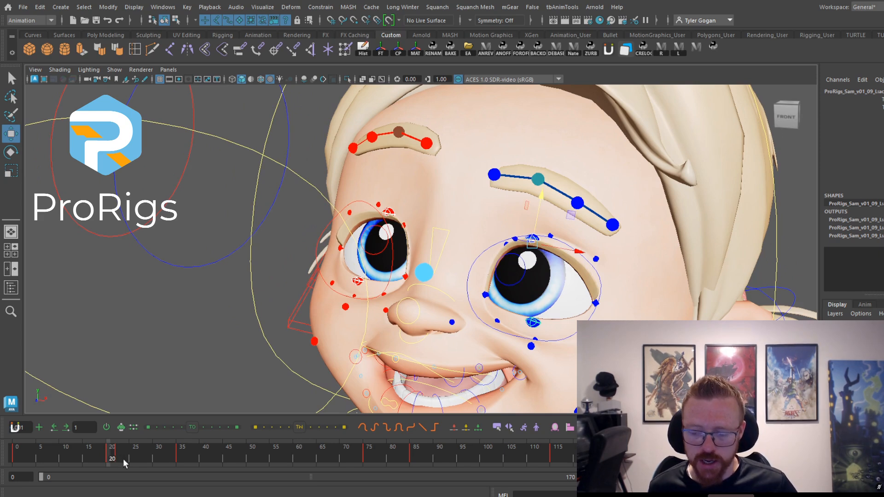
pyautogui.click(133, 459)
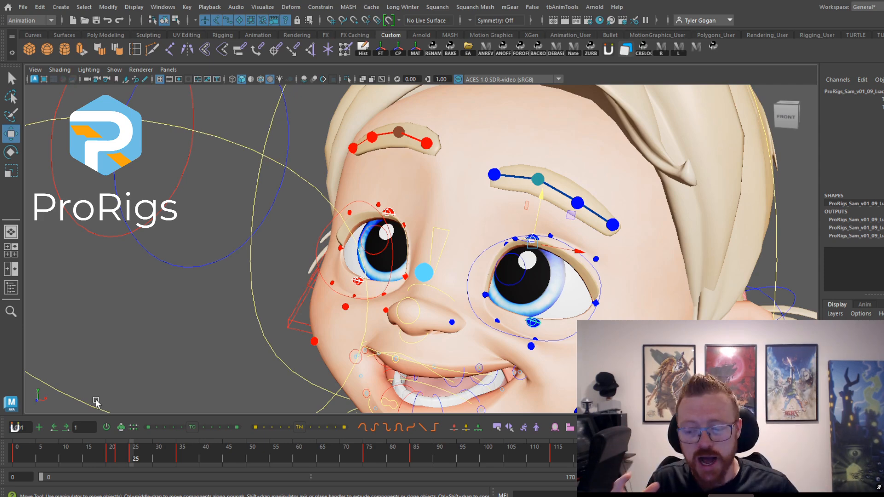
# Key the closed eyelids at frame 23 as well, and shift the open-eye key to frame 26
pyautogui.click(101, 460)
pyautogui.moveTo(100, 459); pyautogui.dragTo(137, 455)
pyautogui.press('s')
pyautogui.keyDown('shift'); pyautogui.click(132, 459); pyautogui.keyUp('shift')
pyautogui.keyDown('shift'); pyautogui.click(134, 459); pyautogui.keyUp('shift')
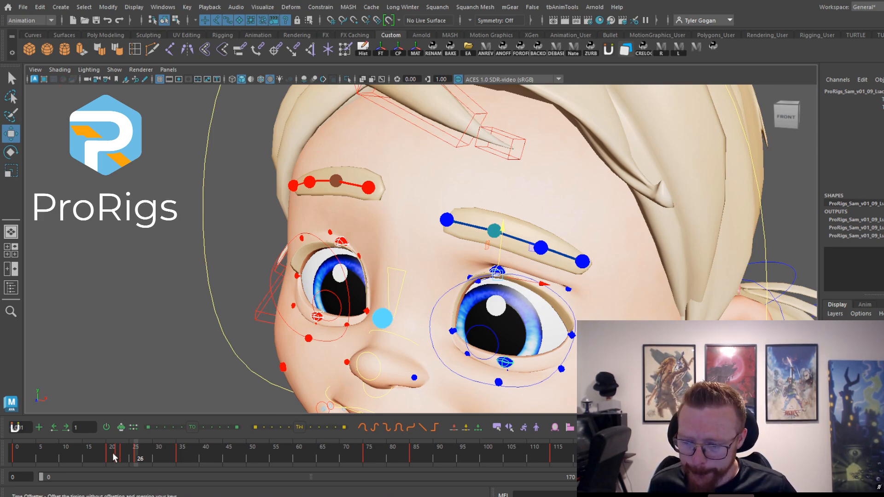
# Apply auto tangents to the eyelid keys between frames 20 and 35
pyautogui.moveTo(113, 454); pyautogui.dragTo(145, 455)
pyautogui.press('space')
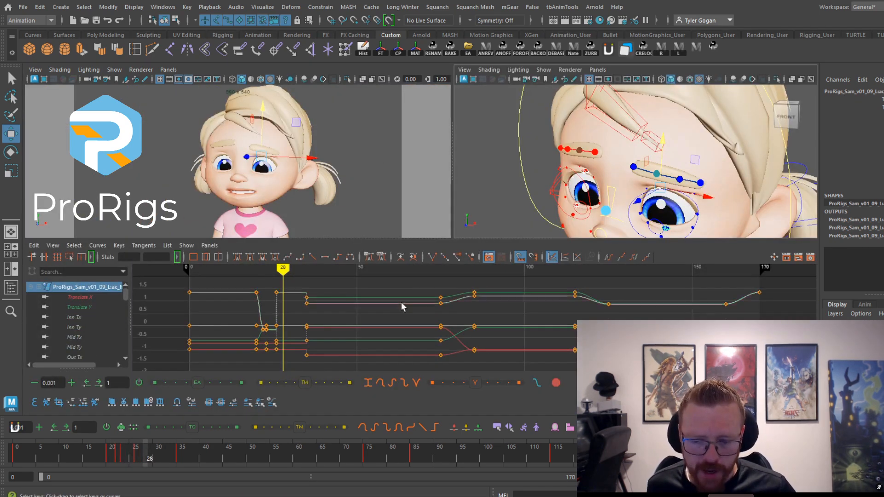
pyautogui.moveTo(235, 295); pyautogui.dragTo(352, 382)
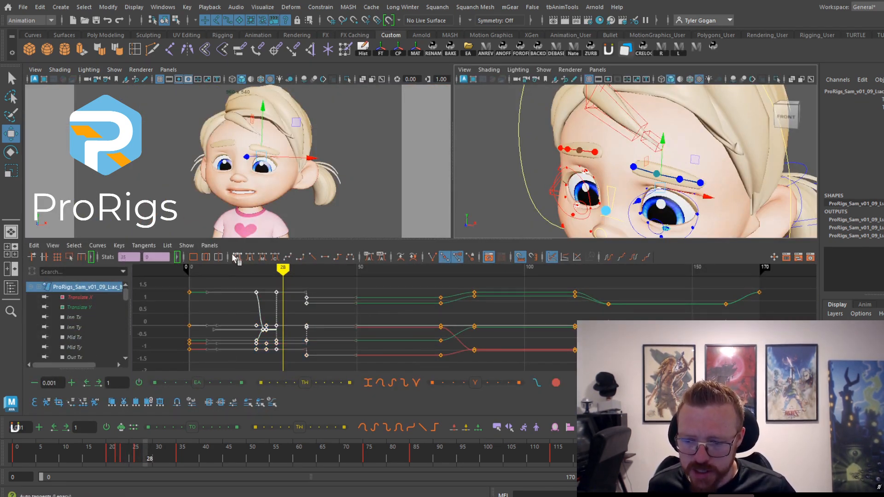
pyautogui.press('space')
# Play and scrub the animation in the enlarged camera view to check the first blink
pyautogui.moveTo(83, 458)
pyautogui.mouseDown()
pyautogui.moveTo(191, 456)
pyautogui.moveTo(83, 456)
pyautogui.mouseUp()
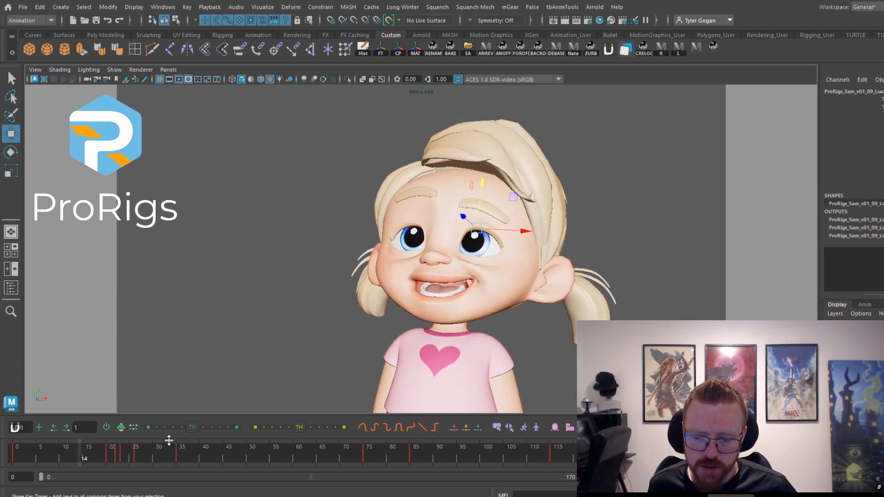
pyautogui.hotkey('alt', 'v')
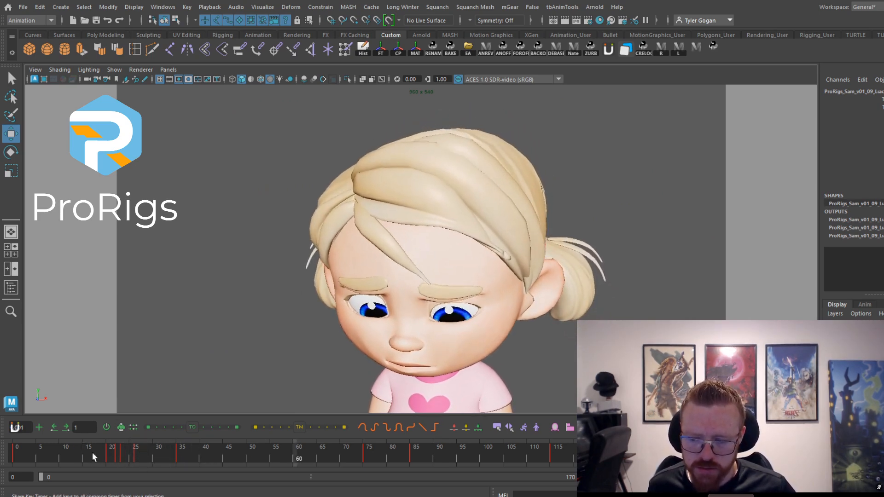
pyautogui.hotkey('alt', 'v')
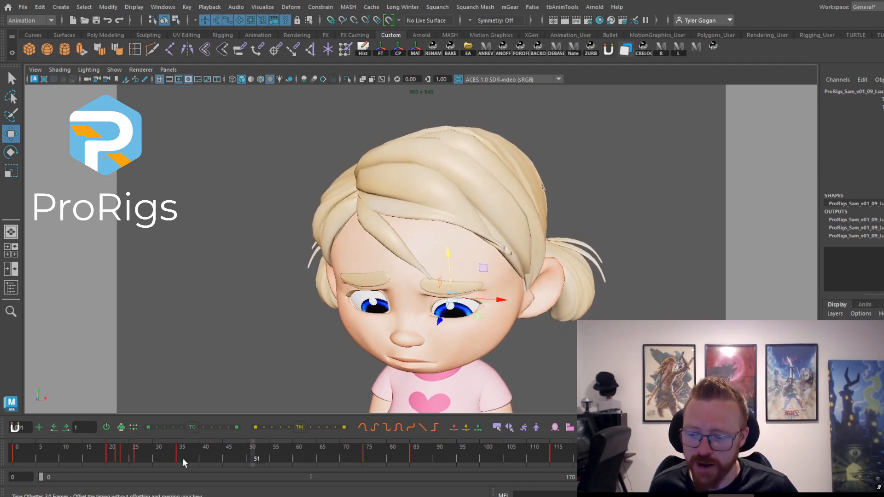
pyautogui.moveTo(183, 459); pyautogui.dragTo(376, 452)
# Copy the closed-eye keys from frames 22 and 23 to frames 77 and 78, and key the eyelids open at frame 81
pyautogui.click(131, 456)
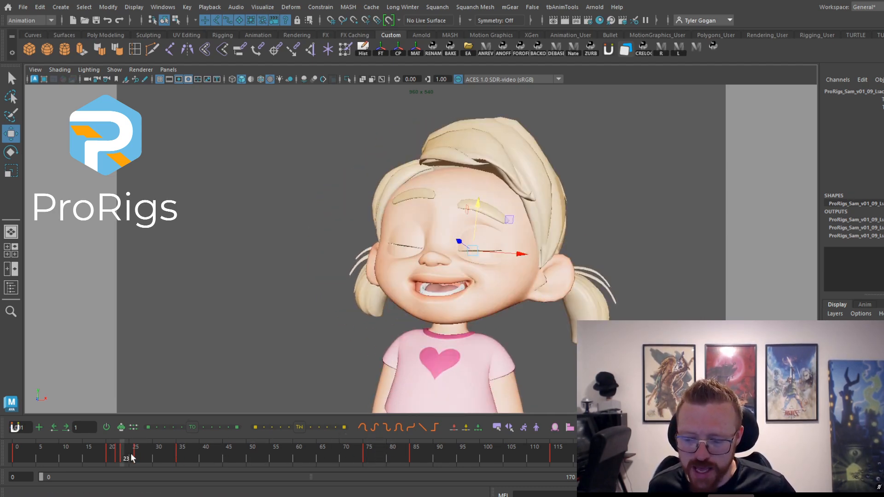
pyautogui.click(120, 461)
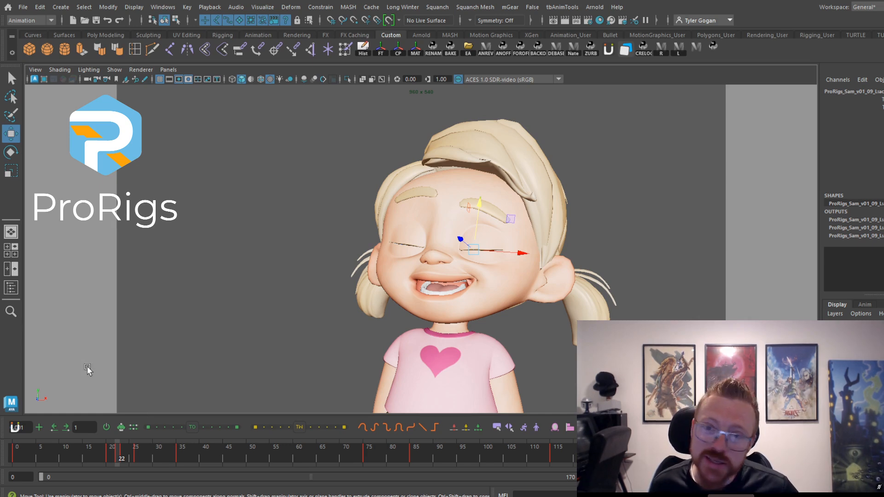
pyautogui.click(376, 452)
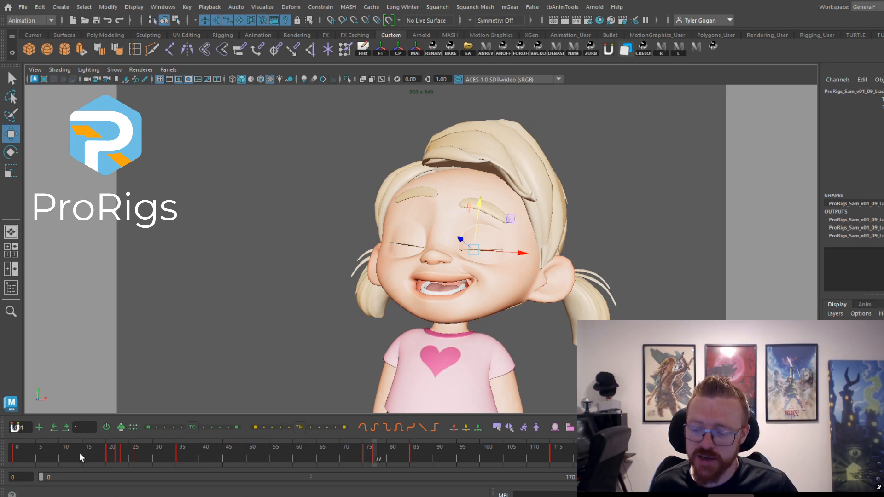
pyautogui.click(122, 456)
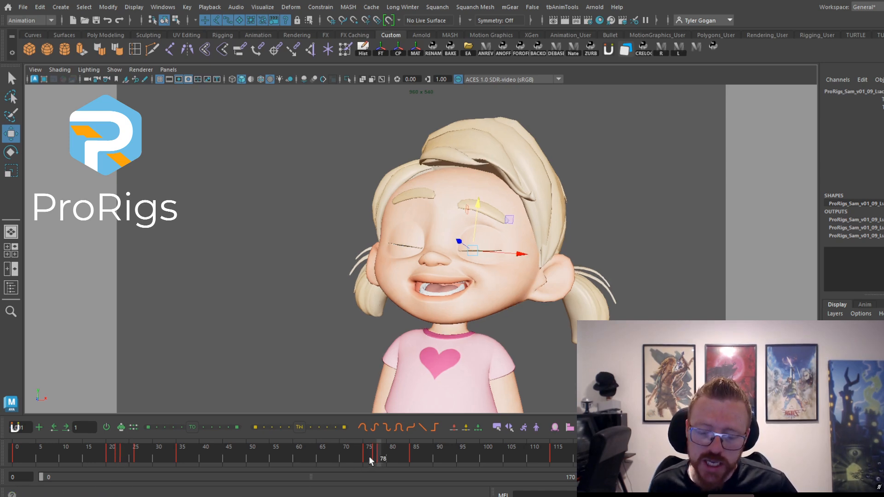
pyautogui.moveTo(369, 456)
pyautogui.mouseDown()
pyautogui.moveTo(413, 460)
pyautogui.moveTo(395, 461)
pyautogui.mouseUp()
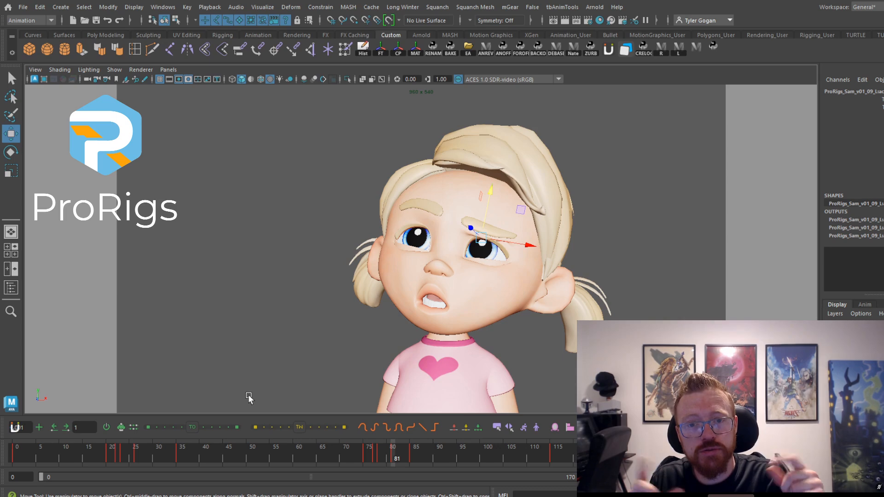
# Copy the closed-eye keys from frames 77 and 78 to frames 117 and 118 for the third blink
pyautogui.moveTo(389, 458); pyautogui.dragTo(571, 459)
pyautogui.click(379, 453)
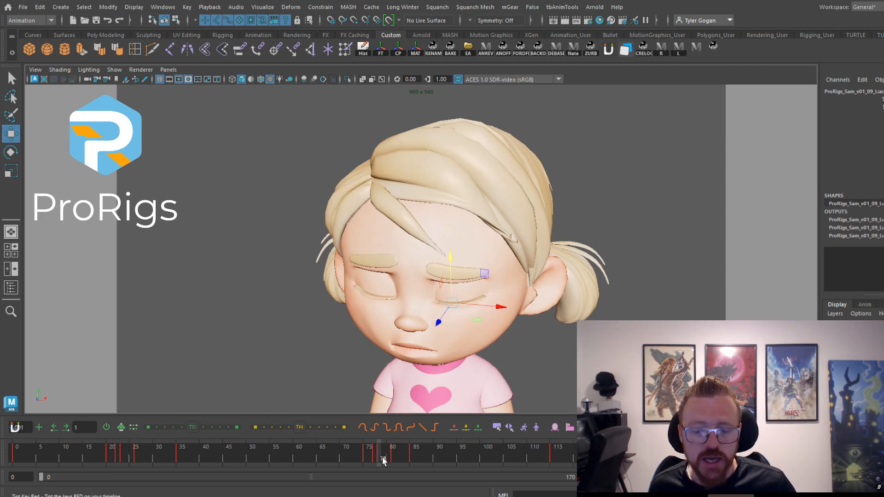
pyautogui.click(564, 454)
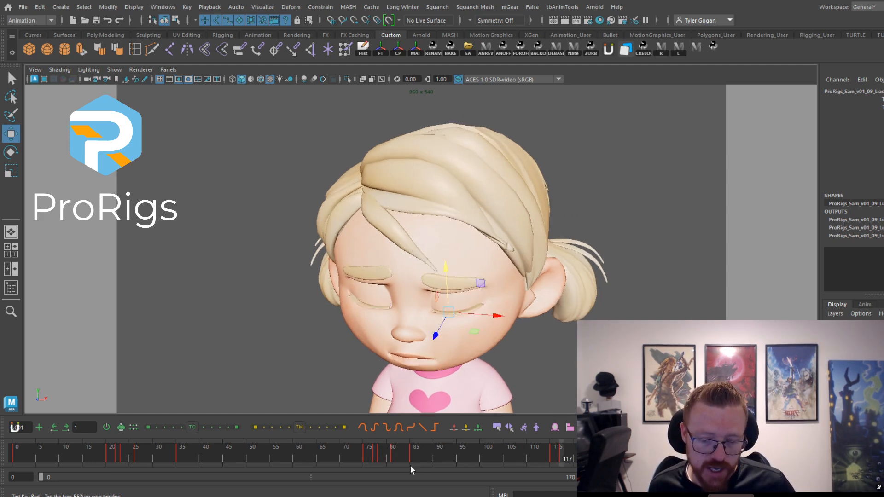
pyautogui.click(384, 457)
pyautogui.click(570, 456)
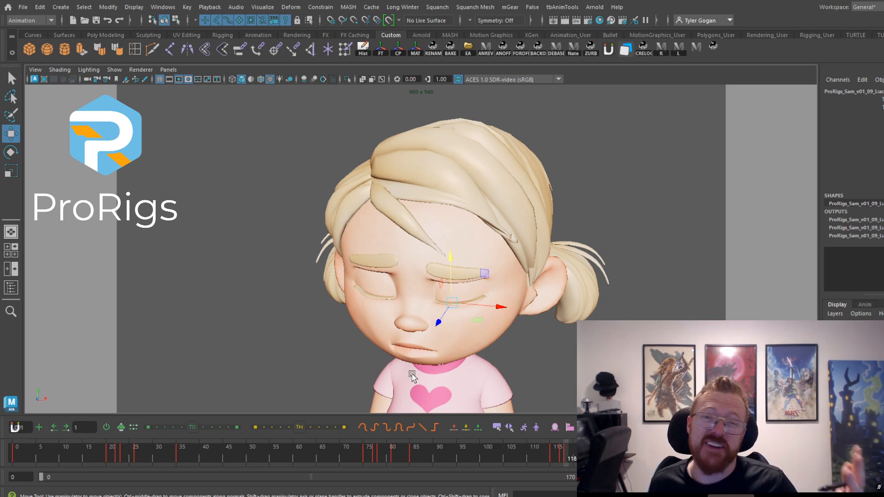
pyautogui.moveTo(563, 452); pyautogui.dragTo(597, 458)
pyautogui.press('.')
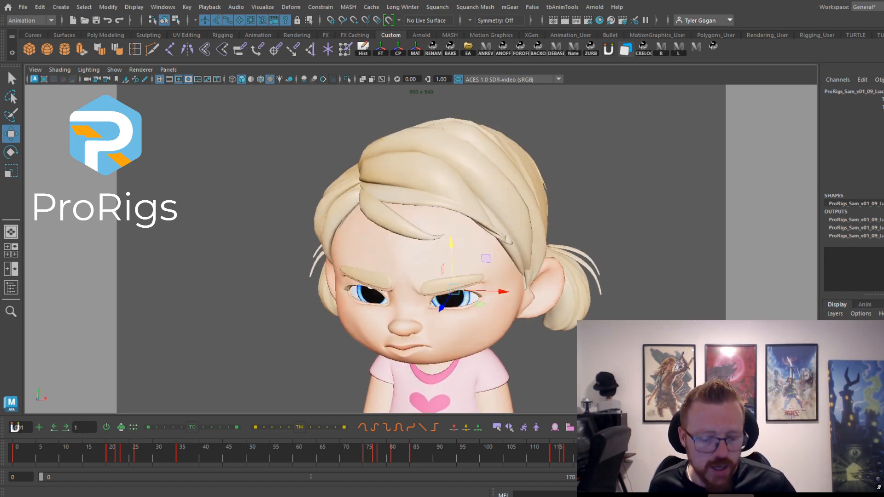
# Scrub and play the full loop to check the blinks between the poses
pyautogui.moveTo(541, 455)
pyautogui.mouseDown()
pyautogui.moveTo(615, 458)
pyautogui.moveTo(553, 469)
pyautogui.moveTo(535, 460)
pyautogui.mouseUp()
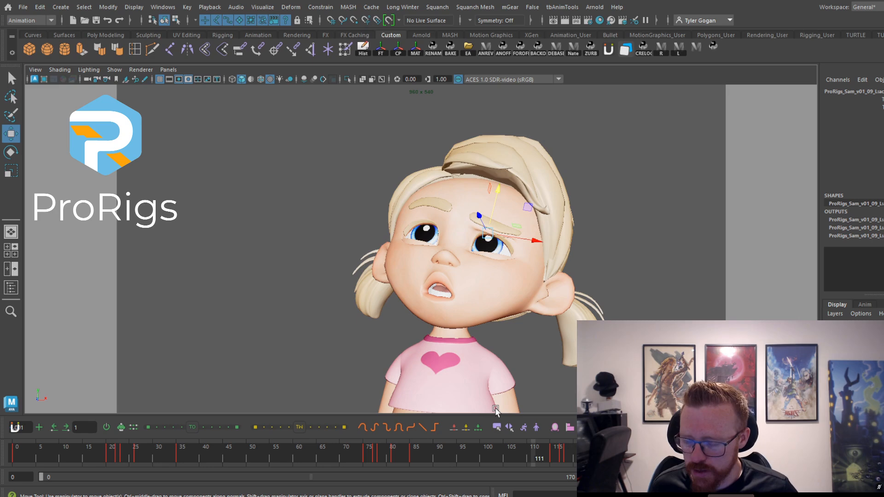
pyautogui.moveTo(87, 461)
pyautogui.mouseDown()
pyautogui.moveTo(140, 449)
pyautogui.moveTo(160, 455)
pyautogui.moveTo(87, 458)
pyautogui.mouseUp()
pyautogui.hotkey('alt', 'v')
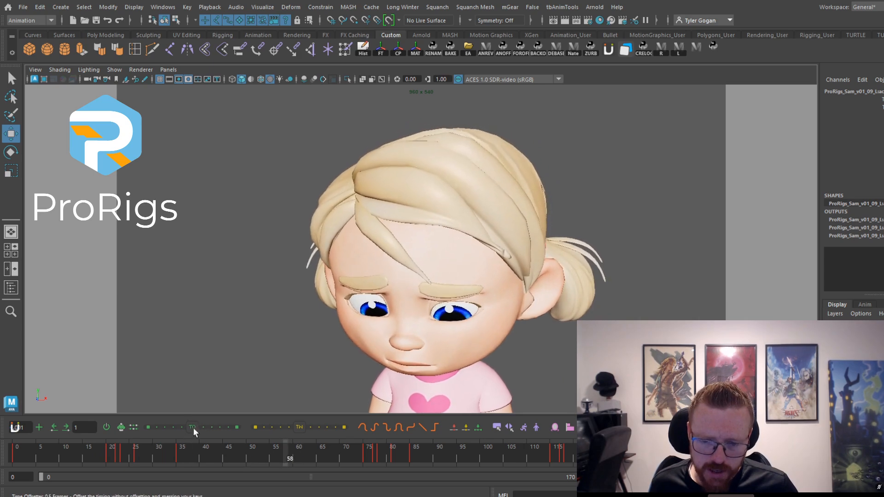
pyautogui.press('Escape')
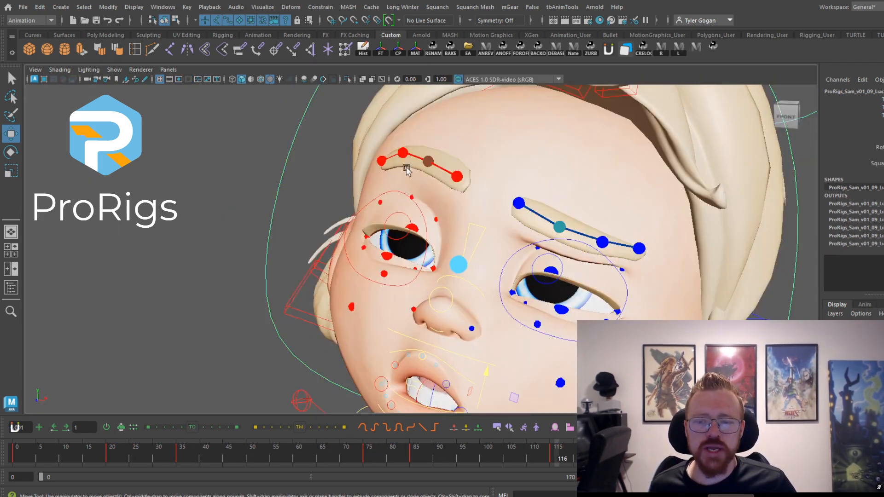
# Rotate the head control at frame 25 to key its Rotate X at about -18, extending the hold from frame 20
pyautogui.moveTo(195, 466); pyautogui.dragTo(129, 458)
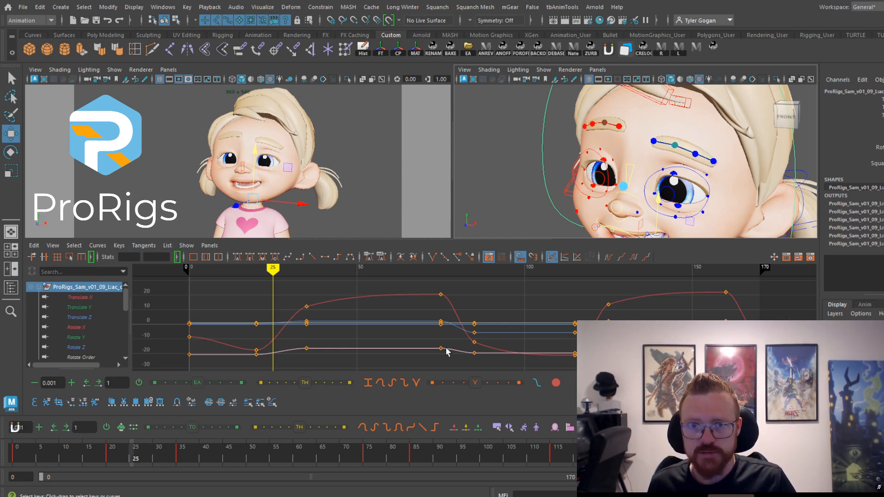
pyautogui.click(170, 367)
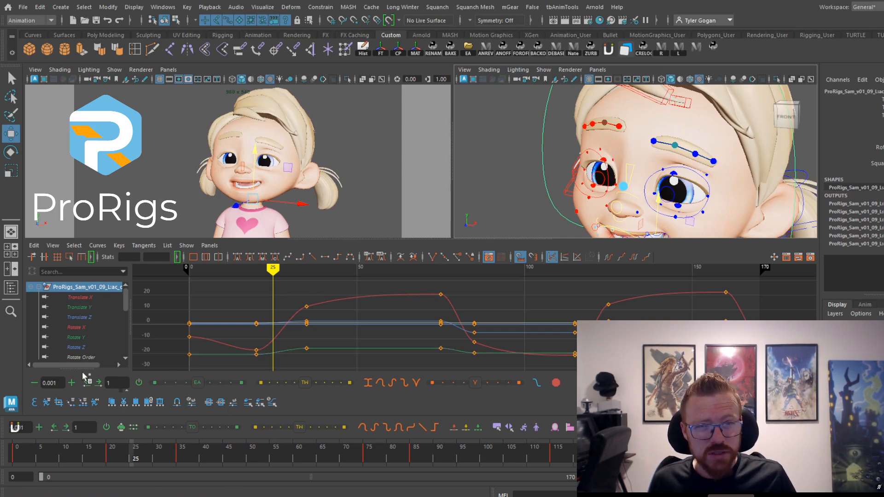
pyautogui.moveTo(99, 463); pyautogui.dragTo(132, 458)
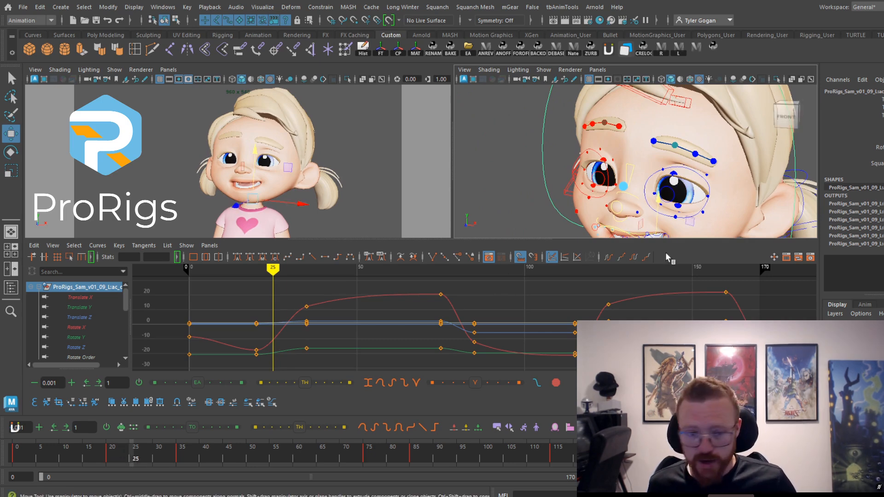
pyautogui.press('e')
pyautogui.moveTo(644, 215); pyautogui.dragTo(650, 200)
# Try shifting the head control's frame 35 keys to frame 39, play the result, and undo the shift
pyautogui.moveTo(102, 457)
pyautogui.mouseDown()
pyautogui.moveTo(181, 465)
pyautogui.moveTo(136, 466)
pyautogui.moveTo(184, 458)
pyautogui.moveTo(150, 464)
pyautogui.moveTo(174, 466)
pyautogui.moveTo(169, 455)
pyautogui.moveTo(183, 455)
pyautogui.moveTo(182, 464)
pyautogui.moveTo(134, 461)
pyautogui.moveTo(211, 457)
pyautogui.moveTo(157, 458)
pyautogui.mouseUp()
pyautogui.hotkey('alt', 'v')
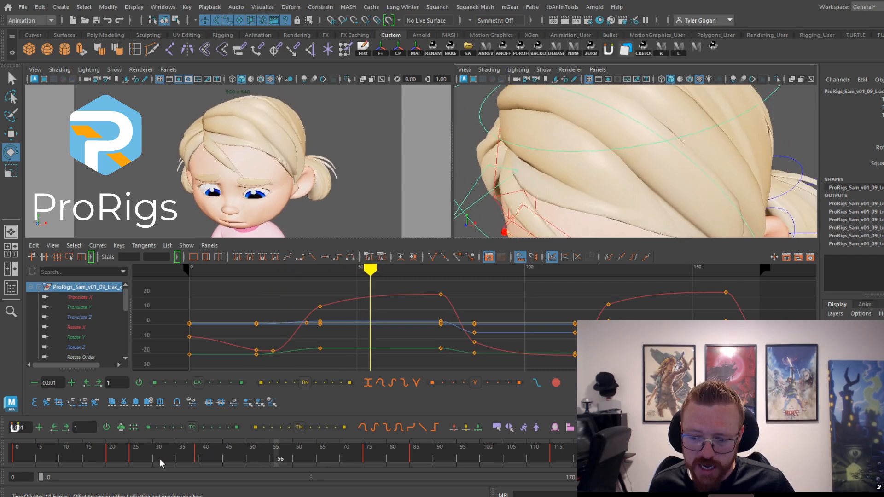
pyautogui.click(135, 460)
pyautogui.click(148, 456)
pyautogui.hotkey('ctrl', 'z')
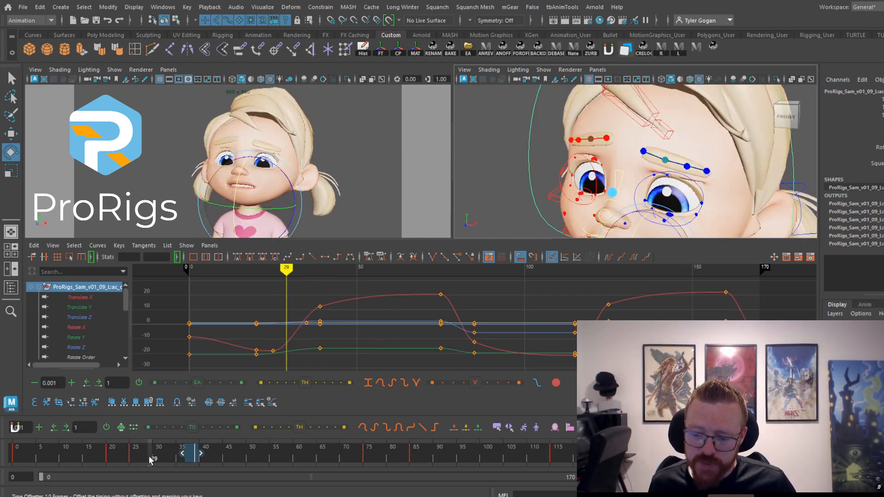
pyautogui.hotkey('ctrl', 'z')
# Try steepening the tangent of the head's Rotate X key at frame 35 and scrub through the hold
pyautogui.click(76, 327)
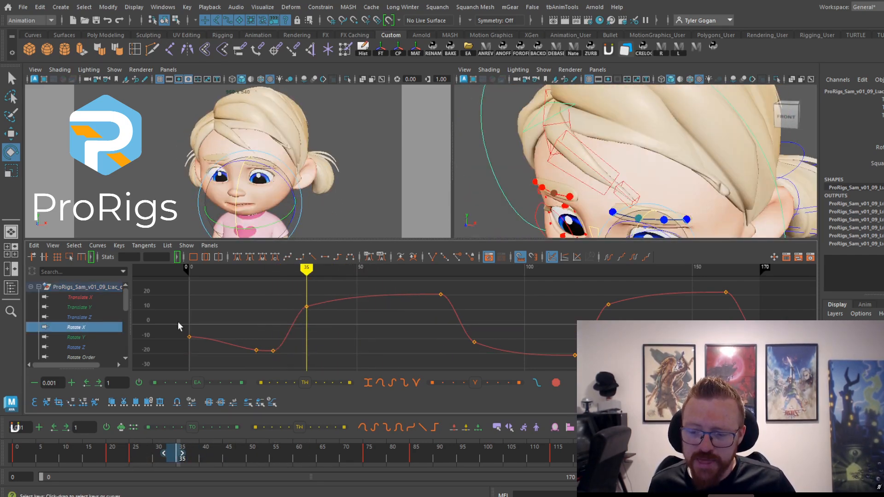
pyautogui.moveTo(327, 294); pyautogui.dragTo(338, 316)
pyautogui.moveTo(373, 343); pyautogui.dragTo(370, 320, button='middle')
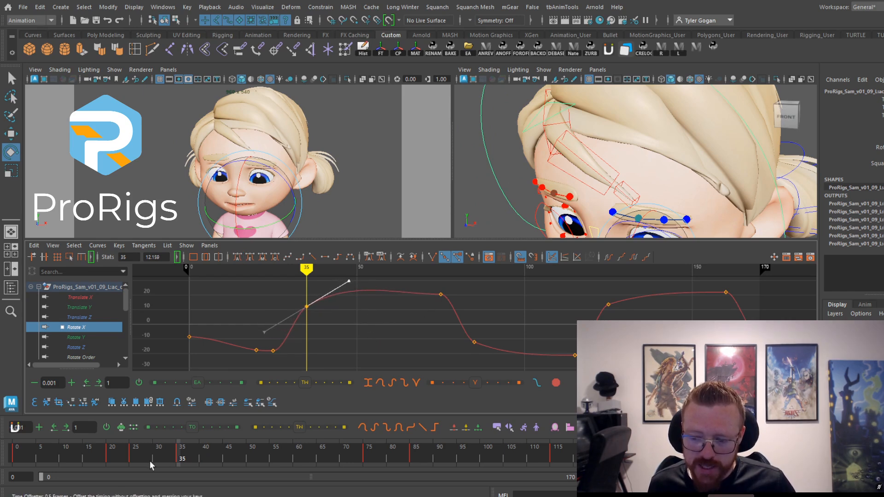
pyautogui.moveTo(150, 460); pyautogui.dragTo(341, 462)
# Try moving the head's Rotate X key at frame 75, and undo it together with the frame 35 tangent change
pyautogui.click(441, 294)
pyautogui.moveTo(451, 305); pyautogui.dragTo(447, 301, button='middle')
pyautogui.hotkey('ctrl', 'z')
pyautogui.hotkey('ctrl', 'z')
pyautogui.hotkey('ctrl', 'z')
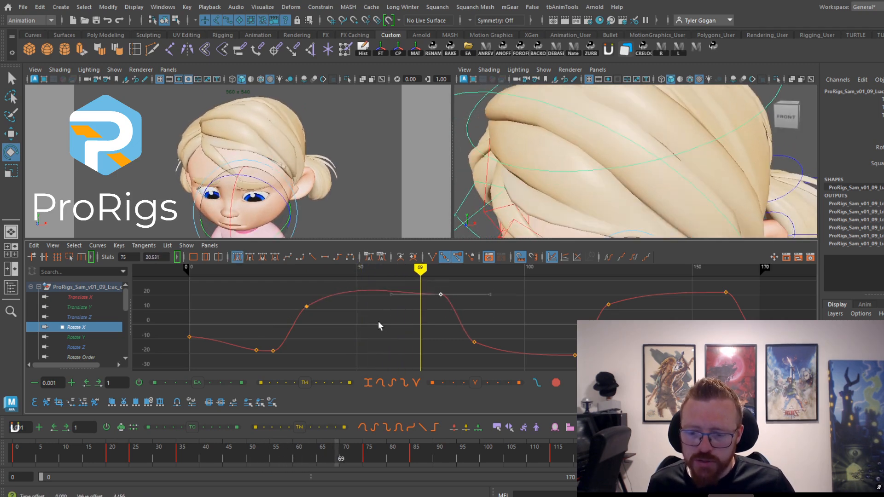
pyautogui.hotkey('ctrl', 'z')
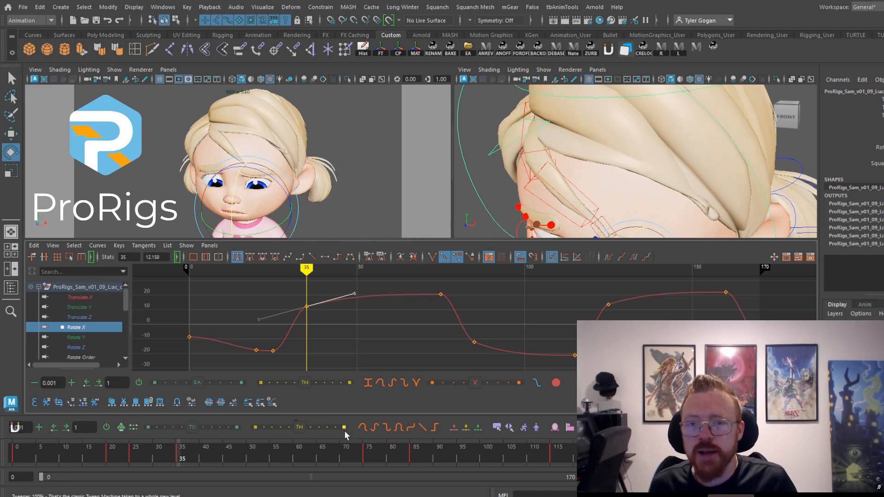
# Move the head control's keys at frame 35 to frame 40 and scrub through the transition
pyautogui.moveTo(170, 460); pyautogui.dragTo(143, 443)
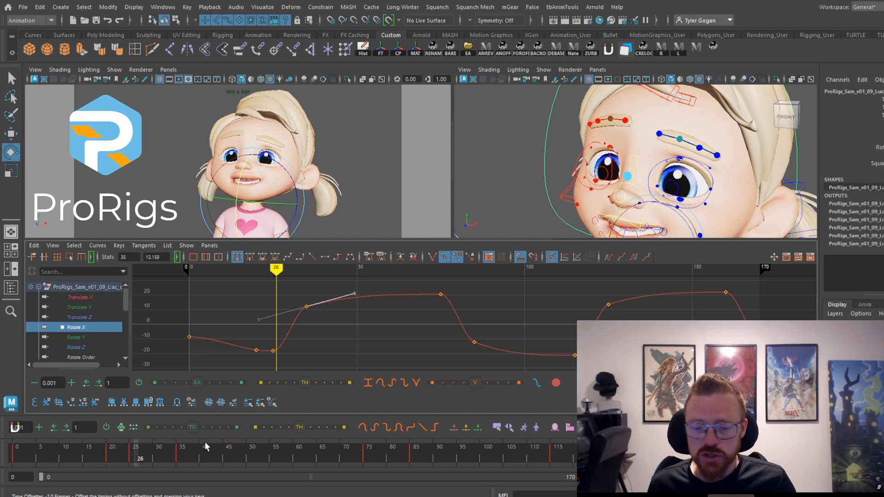
pyautogui.moveTo(132, 462); pyautogui.dragTo(180, 468)
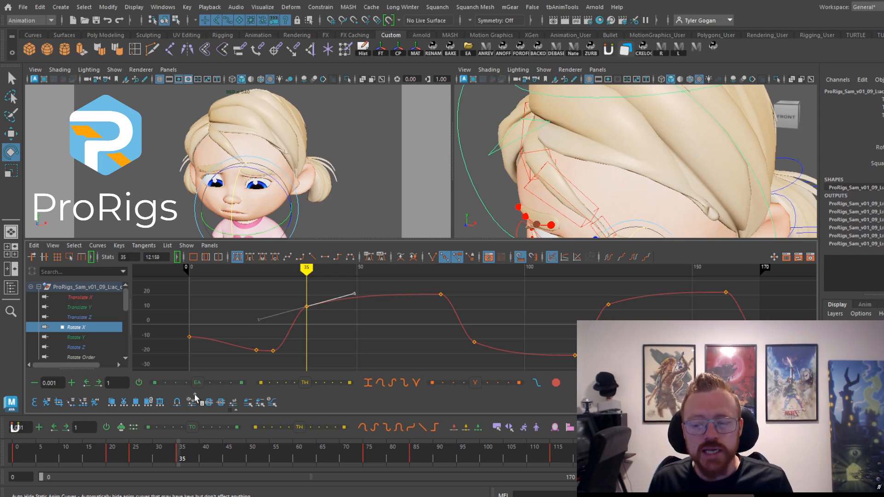
pyautogui.moveTo(144, 453); pyautogui.dragTo(196, 456)
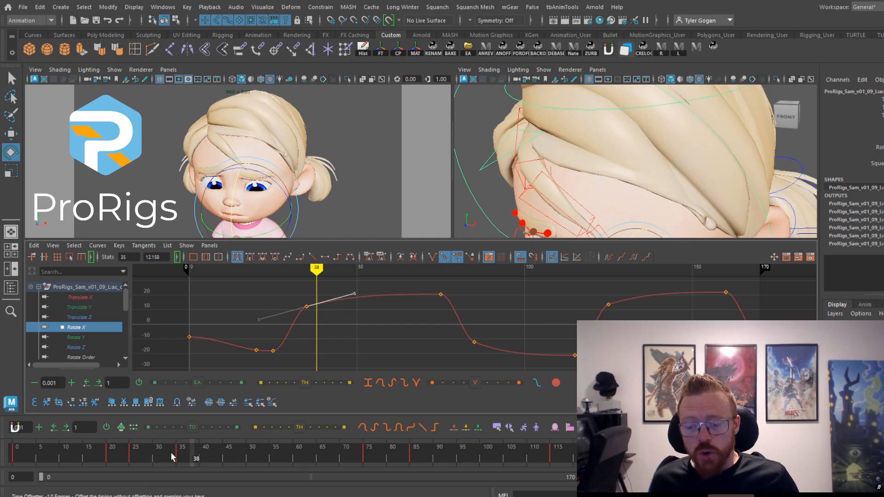
pyautogui.moveTo(172, 457); pyautogui.dragTo(197, 457)
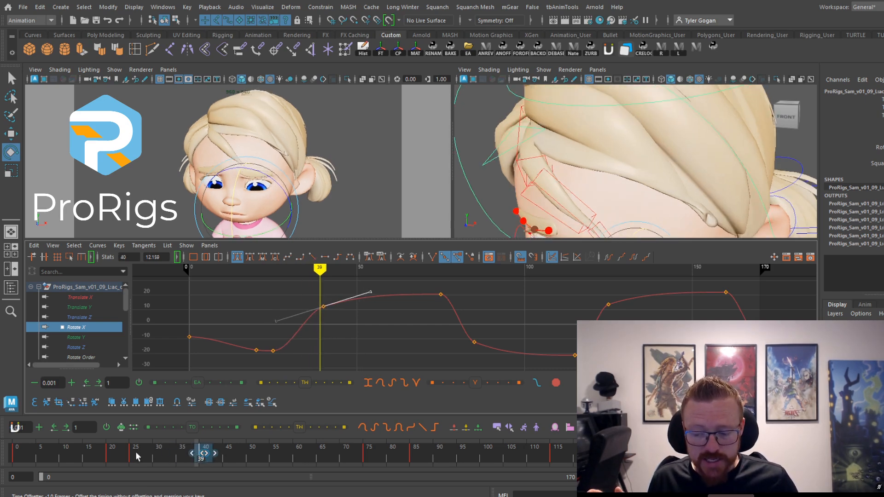
pyautogui.moveTo(137, 458); pyautogui.dragTo(160, 463)
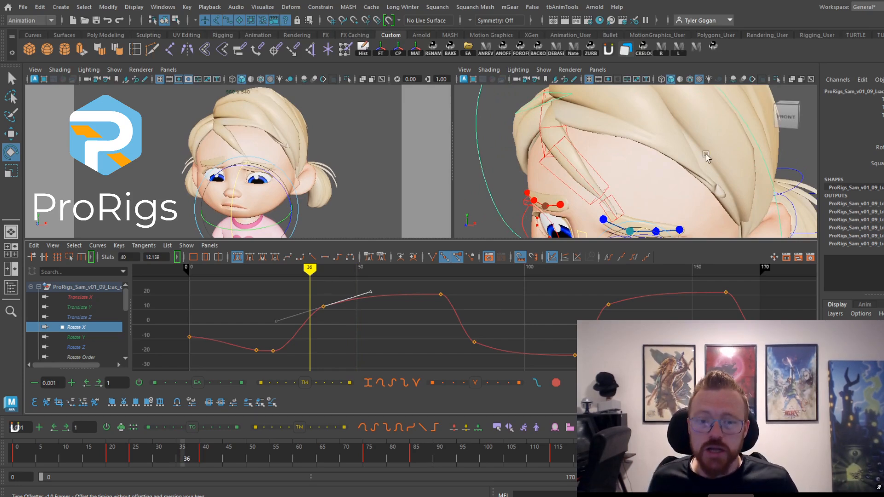
# Select the inner brow control and play and scrub through frames 25 to 60 to examine the face's timing against the head turn
pyautogui.click(542, 205)
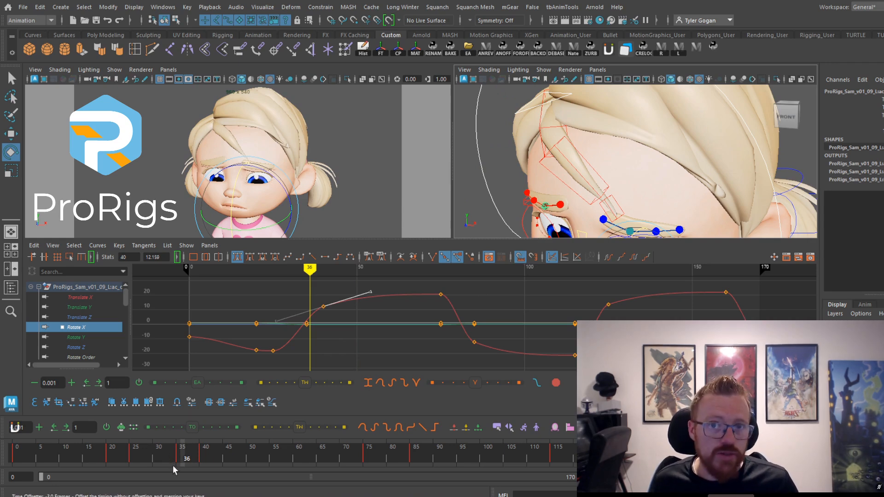
pyautogui.hotkey('ctrl', 'z')
pyautogui.moveTo(179, 462)
pyautogui.mouseDown()
pyautogui.moveTo(133, 456)
pyautogui.moveTo(223, 457)
pyautogui.moveTo(248, 445)
pyautogui.mouseUp()
pyautogui.click(556, 208)
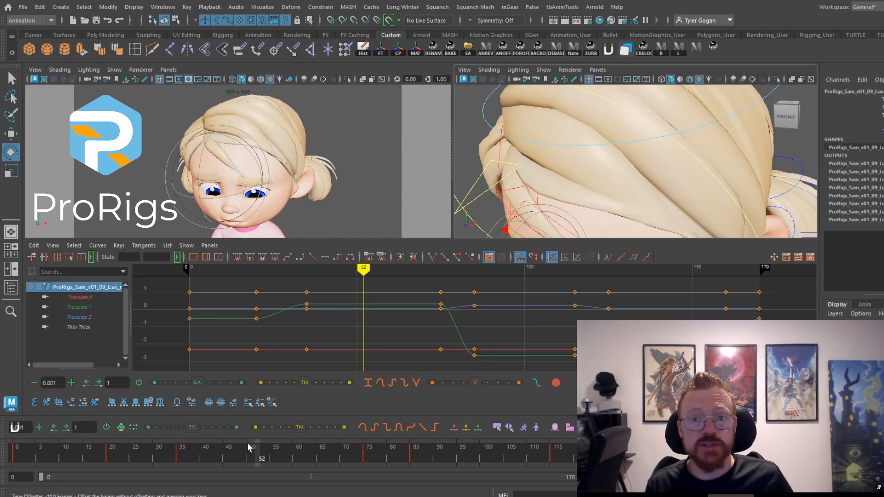
pyautogui.moveTo(247, 445); pyautogui.dragTo(131, 454)
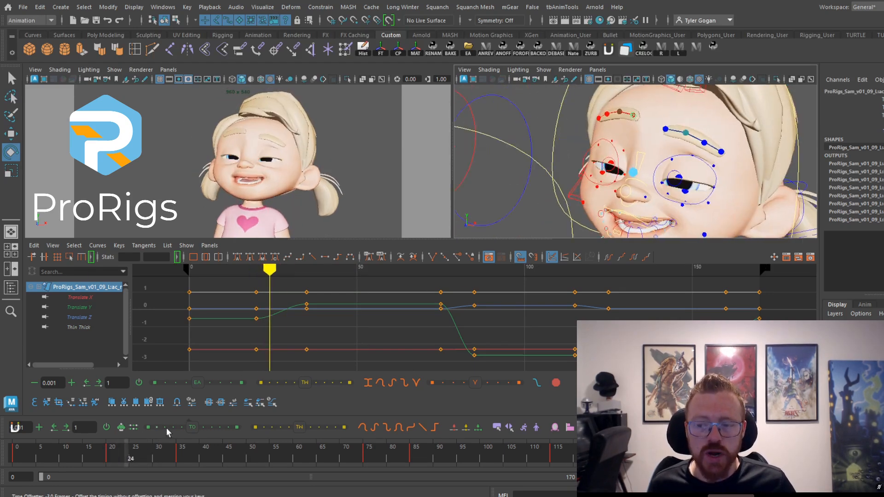
pyautogui.hotkey('alt', 'v')
pyautogui.click(138, 456)
pyautogui.hotkey('alt', 'v')
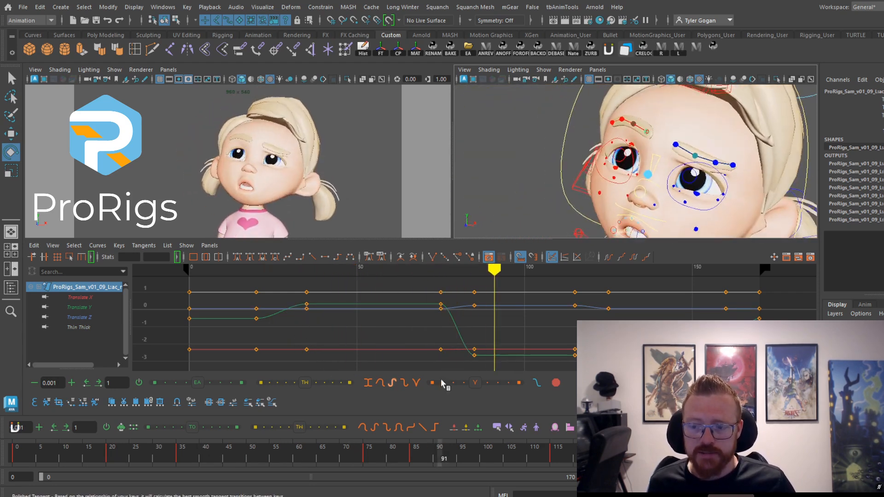
pyautogui.click(296, 456)
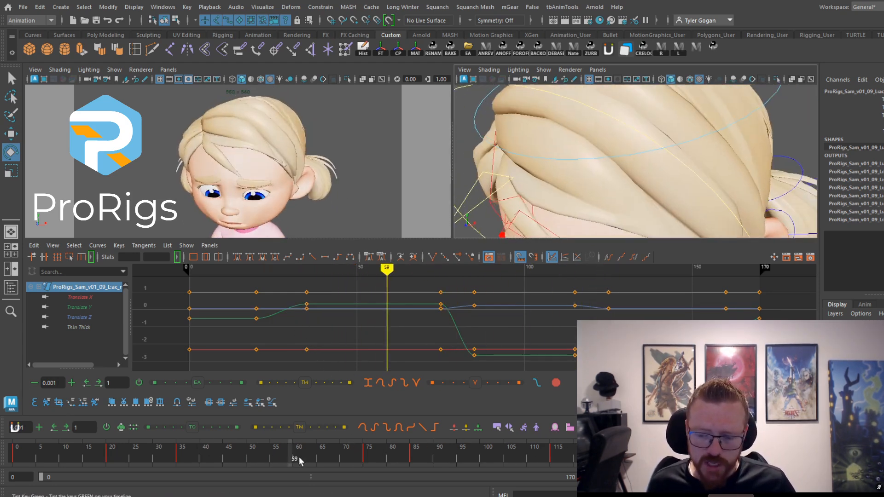
pyautogui.moveTo(300, 458); pyautogui.dragTo(179, 460)
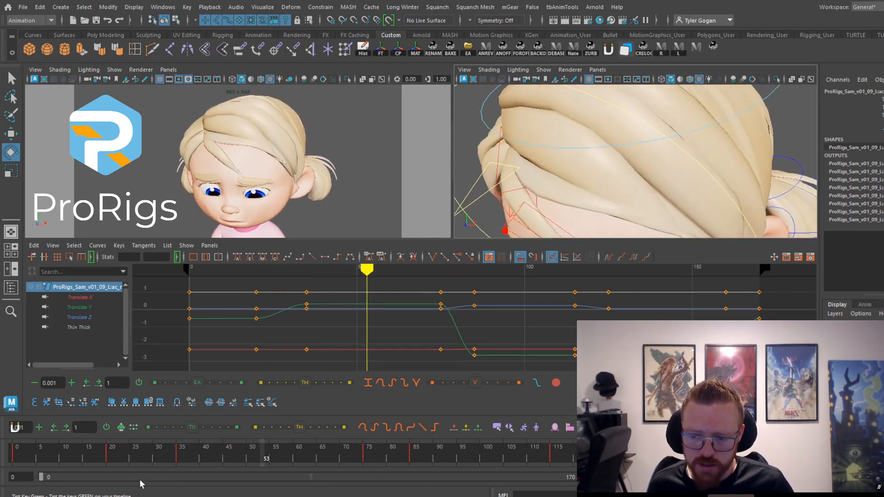
pyautogui.click(132, 460)
pyautogui.hotkey('alt', 'v')
pyautogui.press('space')
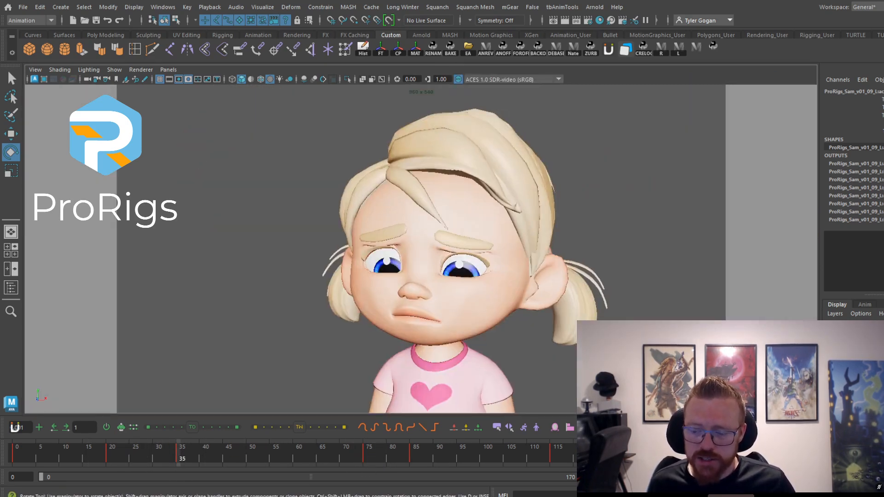
pyautogui.click(140, 457)
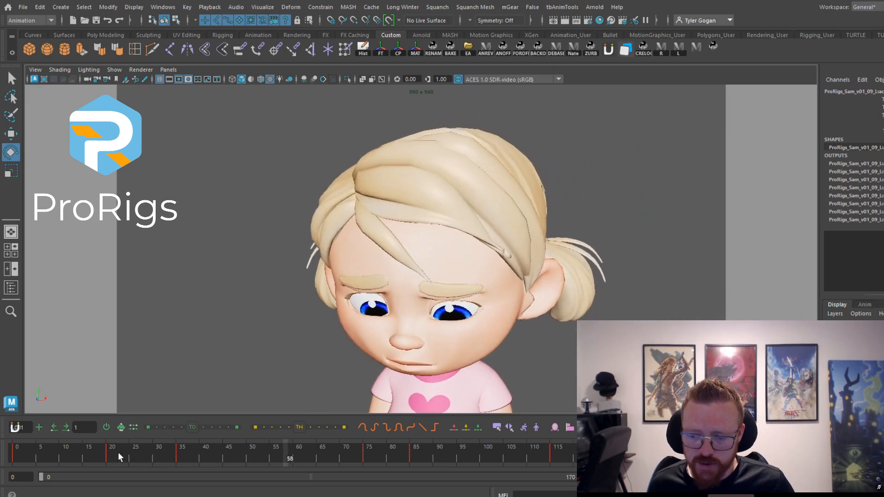
pyautogui.click(126, 459)
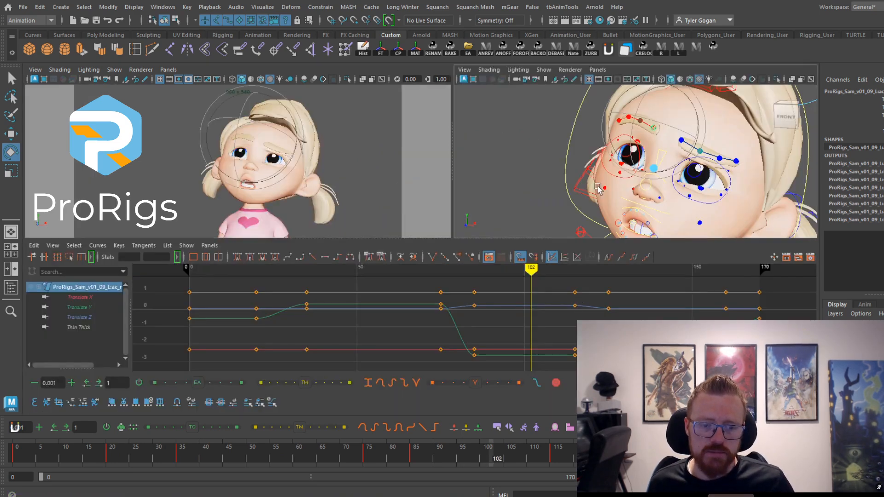
# Shift the torso controls' keys at frames 20 and 35 three frames earlier, to frames 17 and 32, and play the result
pyautogui.press('space')
pyautogui.keyDown('alt'); pyautogui.moveTo(597, 186); pyautogui.dragTo(537, 311, button='right'); pyautogui.keyUp('alt')
pyautogui.keyDown('alt'); pyautogui.moveTo(537, 312); pyautogui.dragTo(515, 221, button='middle'); pyautogui.keyUp('alt')
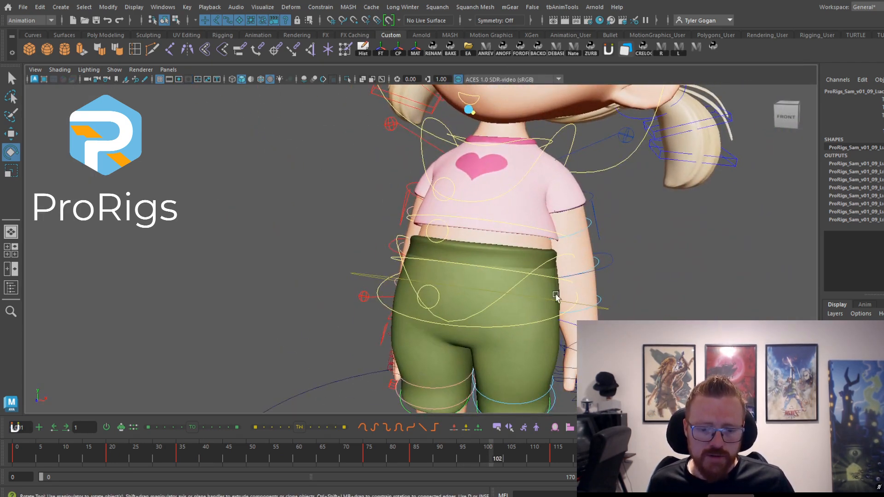
pyautogui.moveTo(103, 457); pyautogui.dragTo(135, 469)
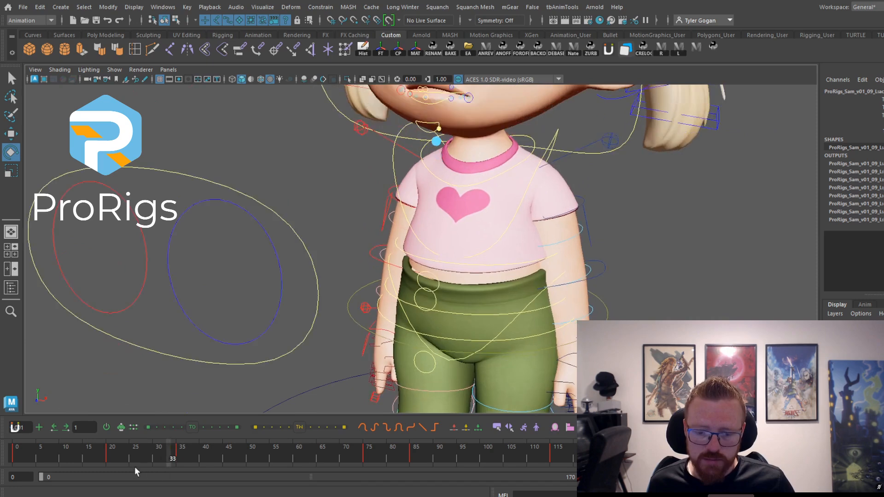
pyautogui.click(467, 327)
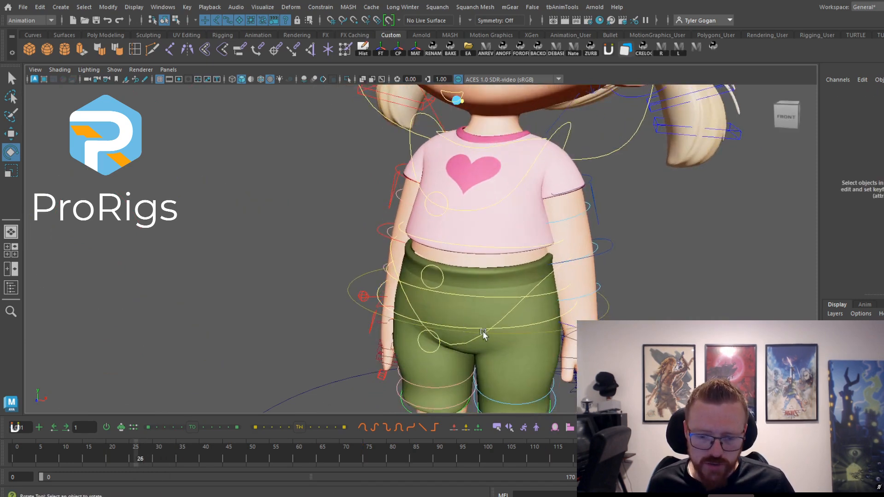
pyautogui.click(484, 330)
pyautogui.keyDown('shift'); pyautogui.moveTo(89, 455); pyautogui.dragTo(206, 455); pyautogui.keyUp('shift')
pyautogui.moveTo(151, 456); pyautogui.dragTo(138, 456)
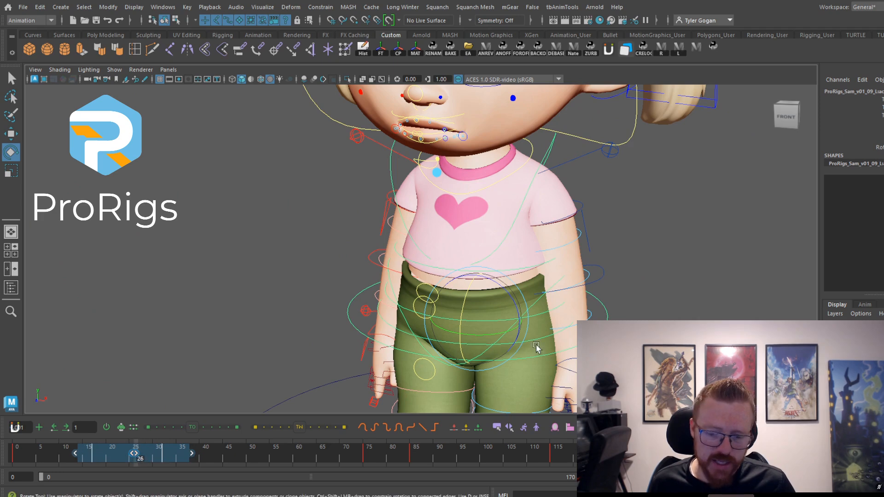
pyautogui.click(578, 306)
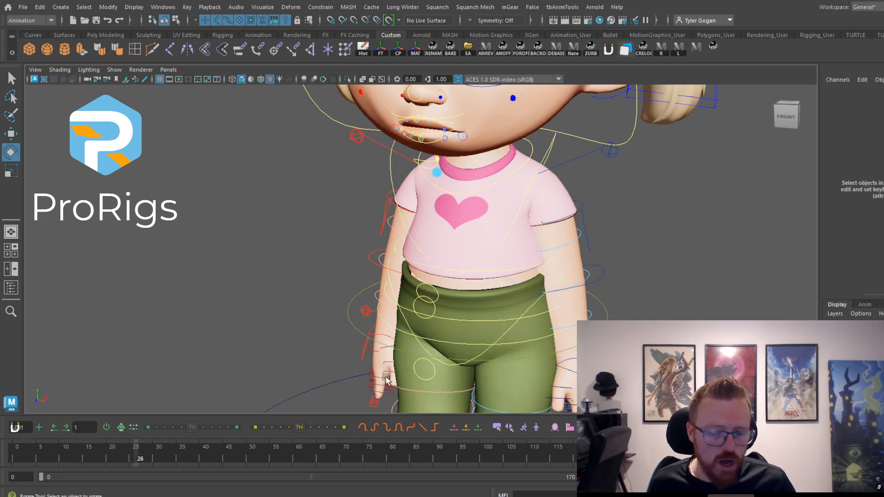
pyautogui.press('space')
pyautogui.hotkey('ctrl', 'z')
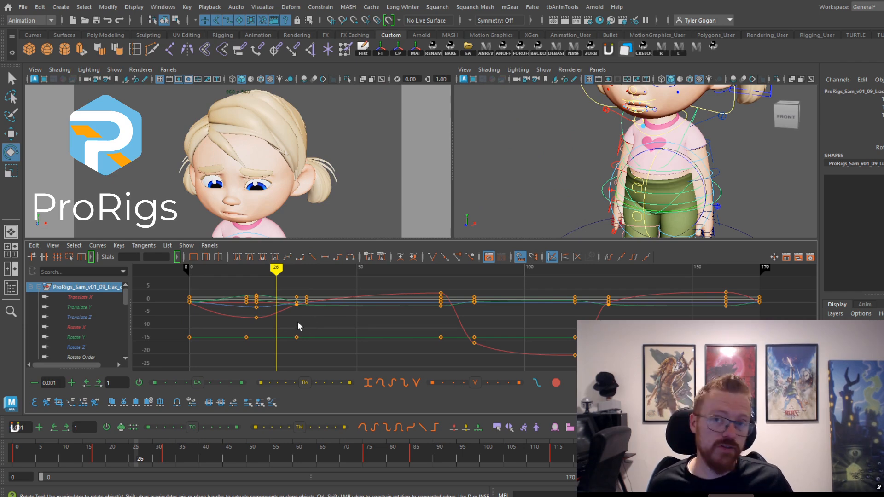
pyautogui.moveTo(92, 451)
pyautogui.mouseDown()
pyautogui.moveTo(166, 463)
pyautogui.moveTo(128, 473)
pyautogui.moveTo(155, 475)
pyautogui.moveTo(96, 476)
pyautogui.moveTo(175, 479)
pyautogui.moveTo(90, 462)
pyautogui.mouseUp()
pyautogui.hotkey('alt', 'v')
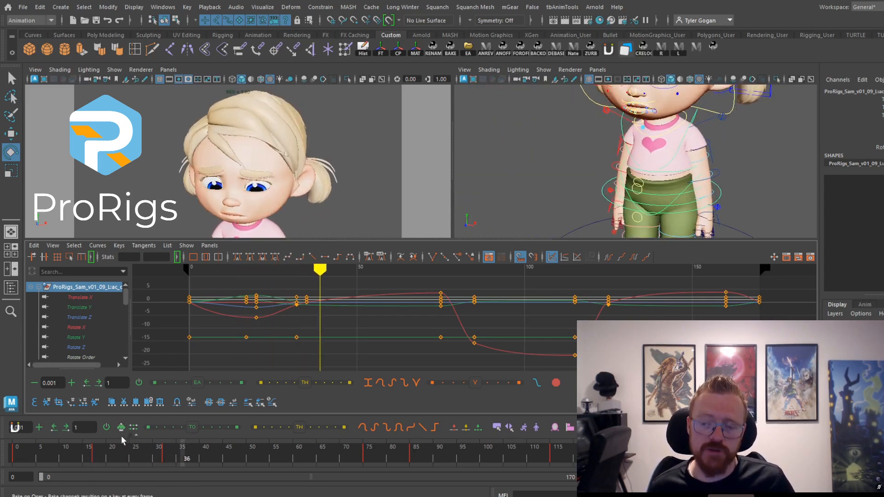
pyautogui.press('space')
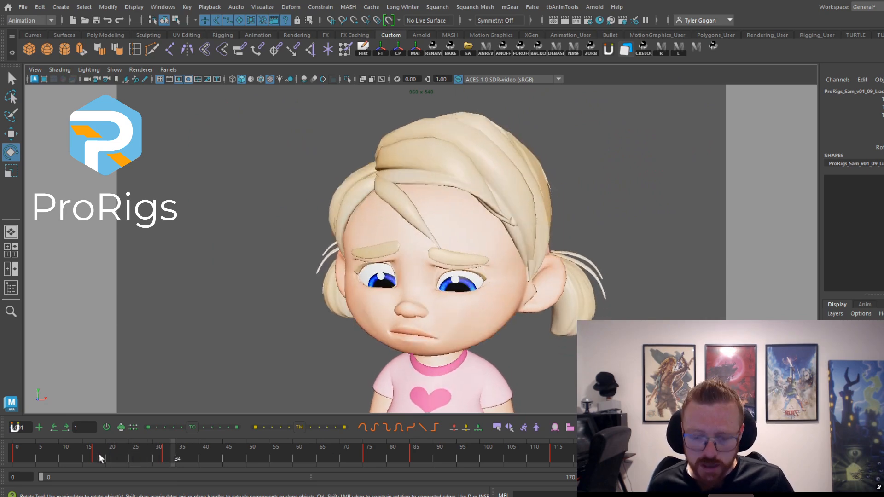
# Rotate the head control downward at frame 80 to key a breakdown pose between frames 75 and 85
pyautogui.press('space')
pyautogui.moveTo(350, 451); pyautogui.dragTo(385, 473)
pyautogui.press('space')
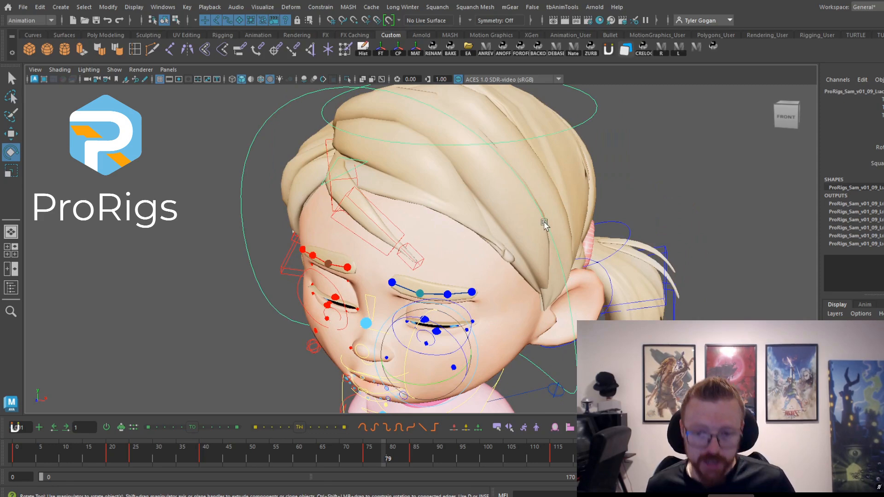
pyautogui.scroll(-3, 547, 161)
pyautogui.moveTo(341, 150); pyautogui.dragTo(341, 152)
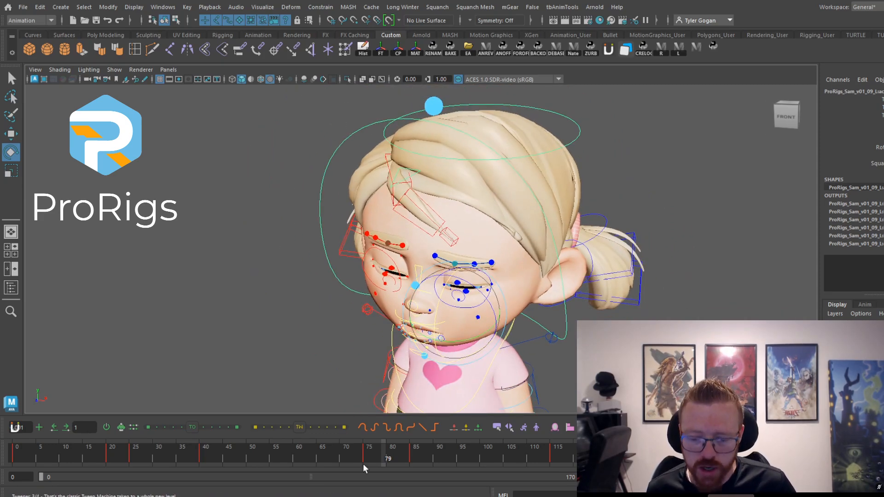
pyautogui.moveTo(363, 464); pyautogui.dragTo(388, 457)
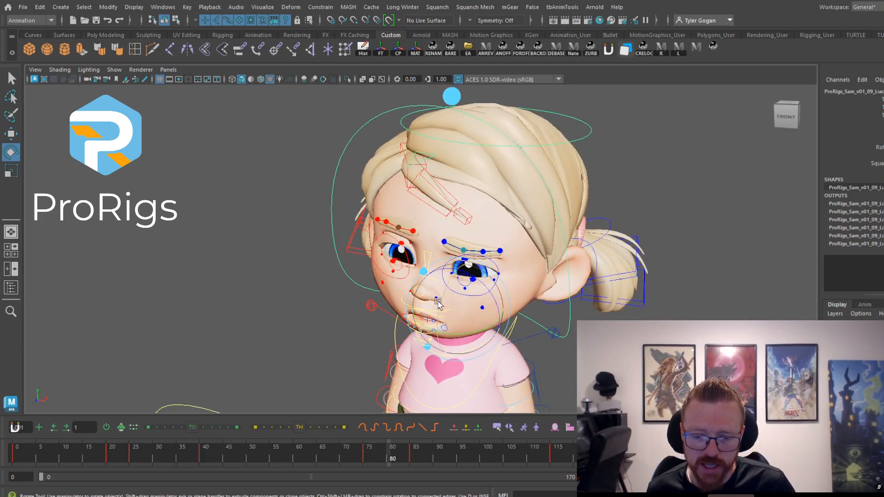
pyautogui.moveTo(439, 299); pyautogui.dragTo(430, 342)
pyautogui.moveTo(383, 455)
pyautogui.mouseDown()
pyautogui.moveTo(370, 455)
pyautogui.moveTo(402, 456)
pyautogui.moveTo(356, 458)
pyautogui.moveTo(392, 457)
pyautogui.mouseUp()
pyautogui.press('space')
pyautogui.press('space')
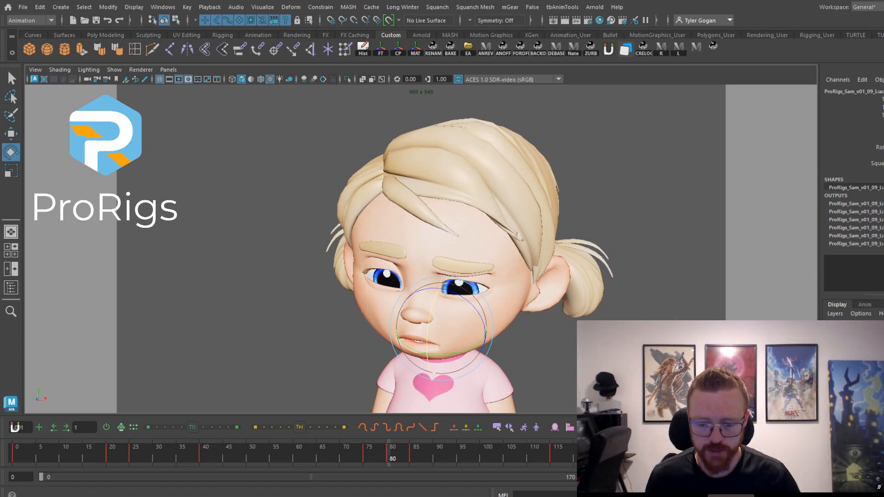
# Move the head control's keys at frame 85 to frame 90 and play the transition
pyautogui.moveTo(361, 461); pyautogui.dragTo(412, 460)
pyautogui.doubleClick(420, 460)
pyautogui.click(435, 457)
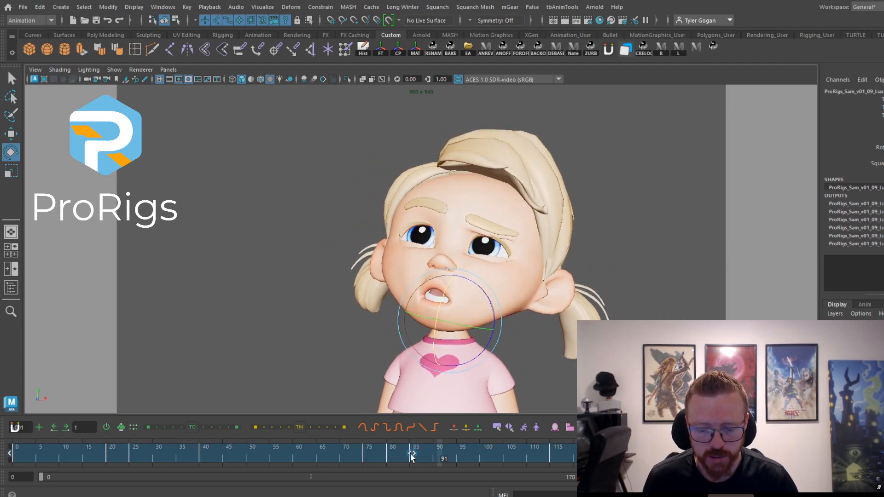
pyautogui.click(536, 428)
pyautogui.keyDown('shift'); pyautogui.moveTo(406, 462); pyautogui.dragTo(417, 456); pyautogui.keyUp('shift')
pyautogui.moveTo(412, 455); pyautogui.dragTo(437, 456)
pyautogui.click(362, 452)
pyautogui.hotkey('alt', 'v')
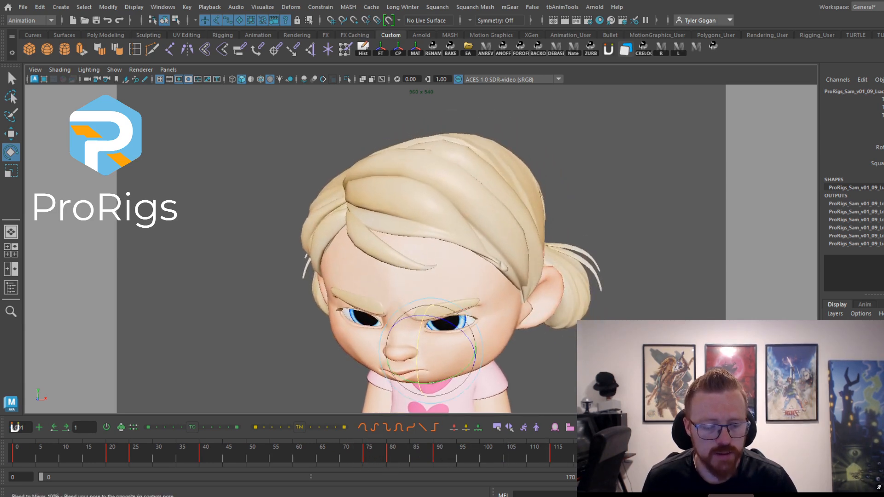
# Raise the head's Rotate X keys at frames 90 and 115 together by about 10 and scrub through the hold
pyautogui.press('space')
pyautogui.press('a')
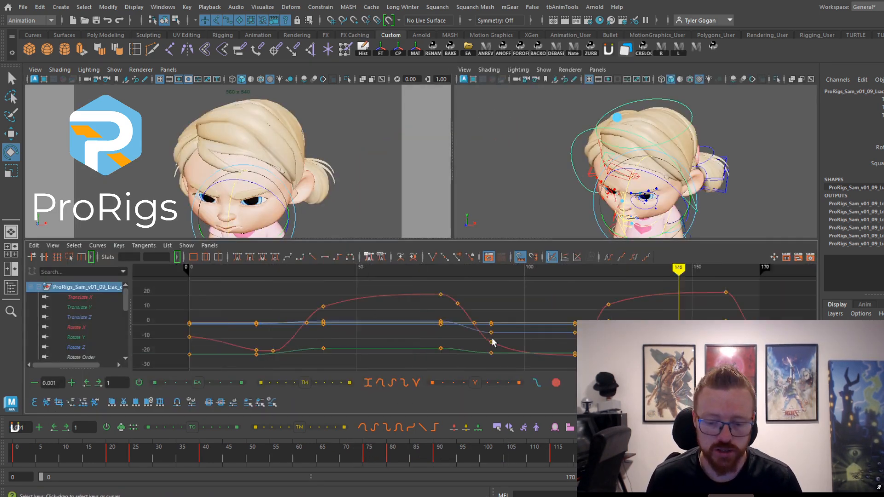
pyautogui.moveTo(603, 288); pyautogui.dragTo(748, 316)
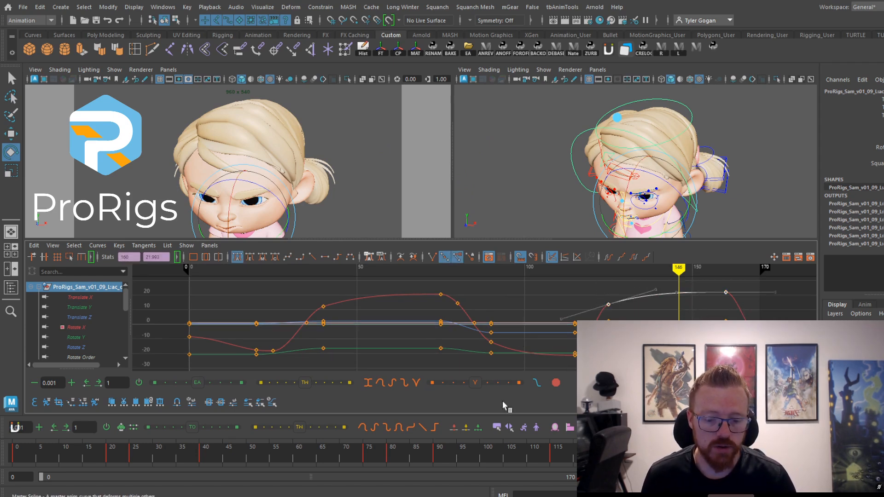
pyautogui.moveTo(413, 455); pyautogui.dragTo(443, 442)
pyautogui.click(71, 327)
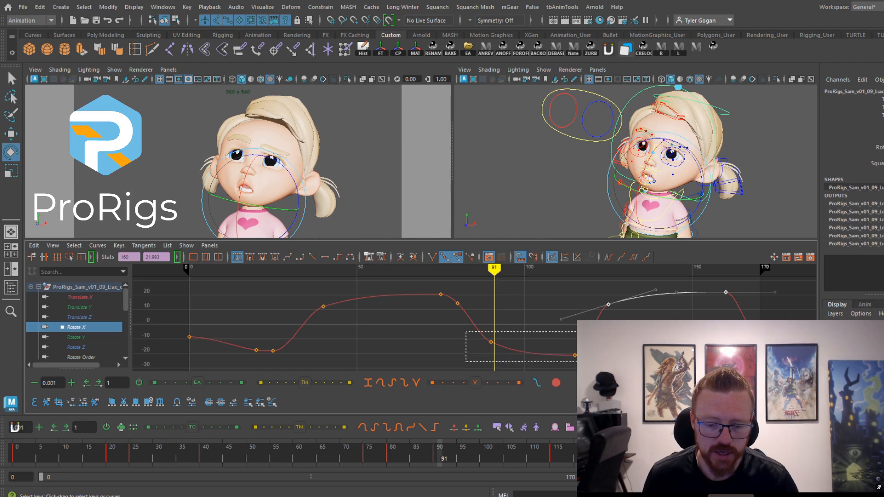
pyautogui.moveTo(584, 362); pyautogui.dragTo(589, 363)
pyautogui.keyDown('shift'); pyautogui.moveTo(575, 337); pyautogui.dragTo(575, 321, button='middle'); pyautogui.keyUp('shift')
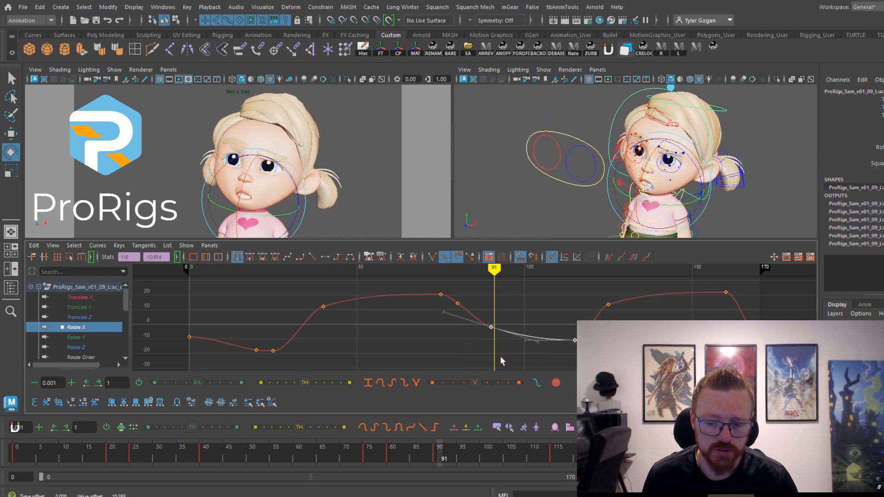
pyautogui.moveTo(369, 454); pyautogui.dragTo(534, 446)
# Lower the head's Rotate X key at frame 90 to about -4.27, and play and scrub the transition in the camera view
pyautogui.moveTo(512, 305); pyautogui.dragTo(481, 338)
pyautogui.keyDown('shift'); pyautogui.moveTo(506, 324); pyautogui.dragTo(505, 334, button='middle'); pyautogui.keyUp('shift')
pyautogui.moveTo(430, 452); pyautogui.dragTo(410, 455)
pyautogui.hotkey('alt', 'v')
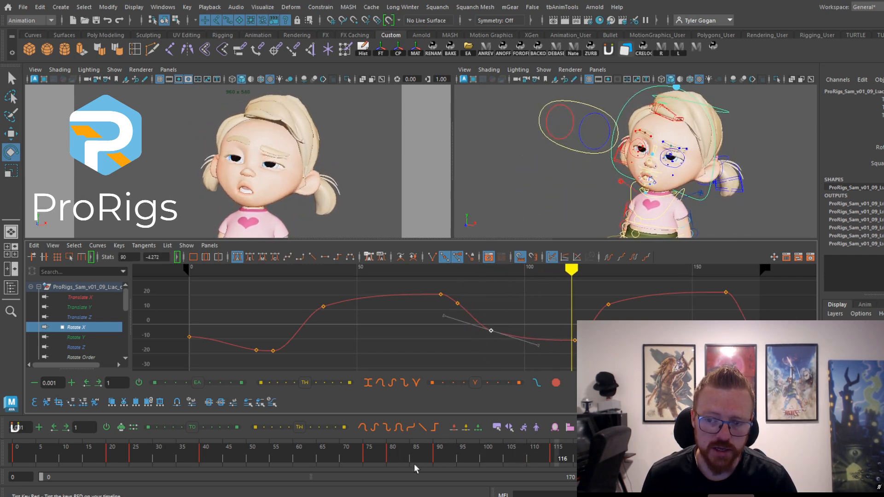
pyautogui.press('space')
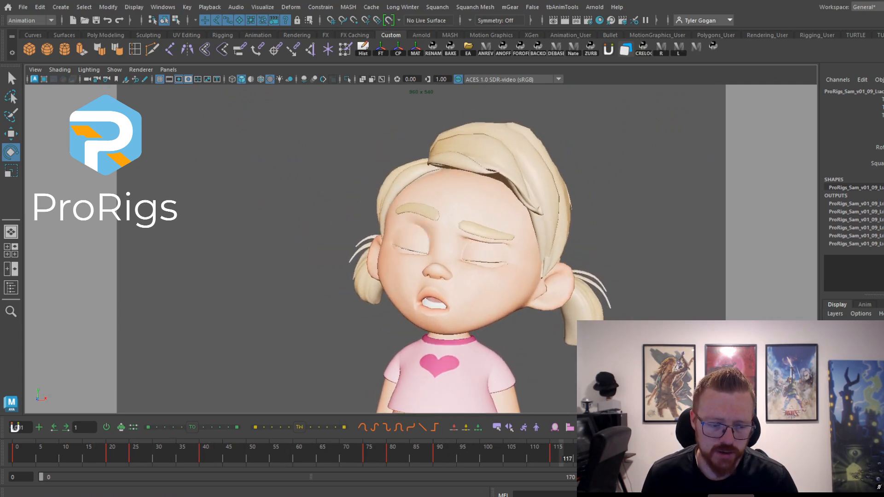
pyautogui.click(362, 459)
pyautogui.moveTo(368, 459); pyautogui.dragTo(411, 458)
pyautogui.click(451, 349)
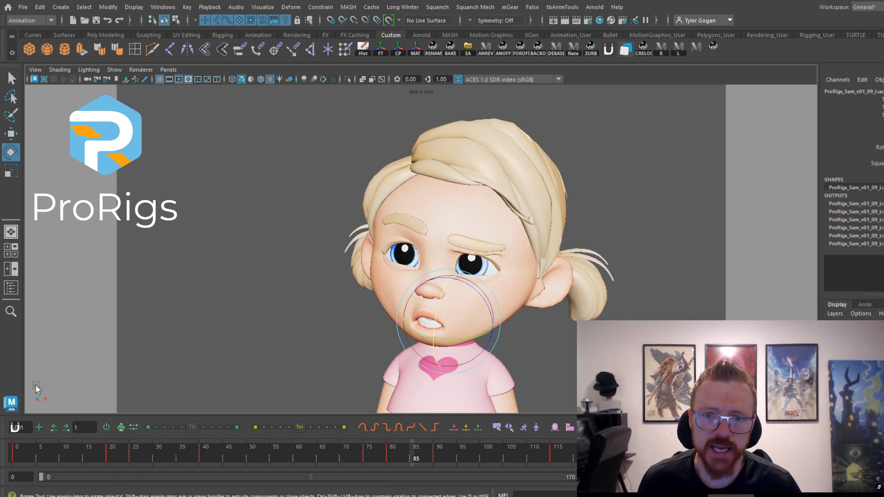
# Move the body control downward at frame 80 to key a dip between the poses at frames 75 and 85
pyautogui.moveTo(357, 464); pyautogui.dragTo(386, 468)
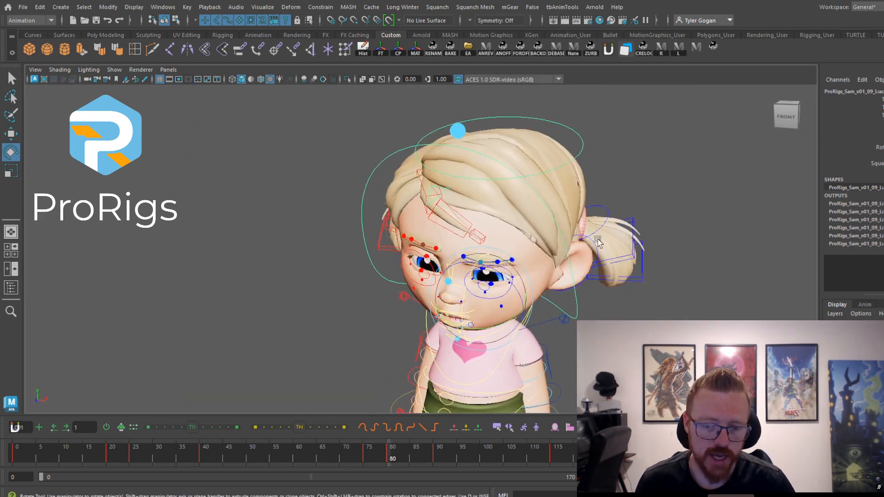
pyautogui.keyDown('alt'); pyautogui.moveTo(598, 242); pyautogui.dragTo(592, 173, button='middle'); pyautogui.keyUp('alt')
pyautogui.press('w')
pyautogui.click(551, 362)
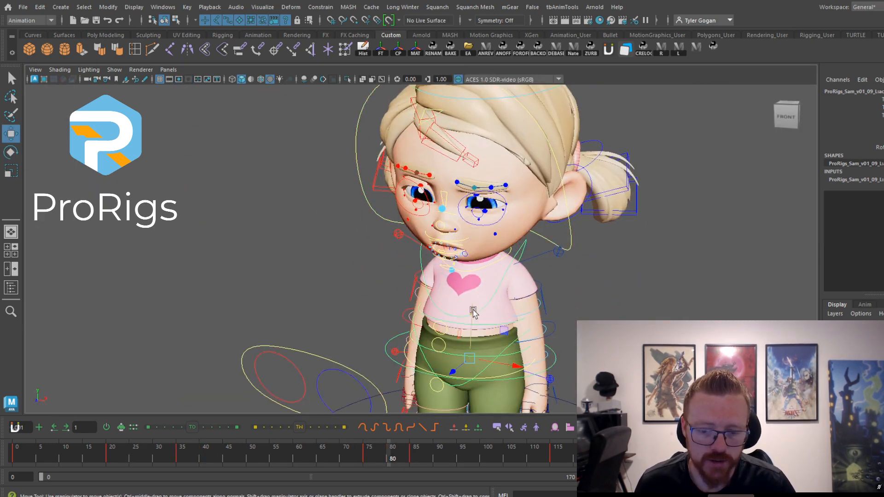
pyautogui.moveTo(470, 308); pyautogui.dragTo(470, 315)
pyautogui.hotkey('ctrl', 'z')
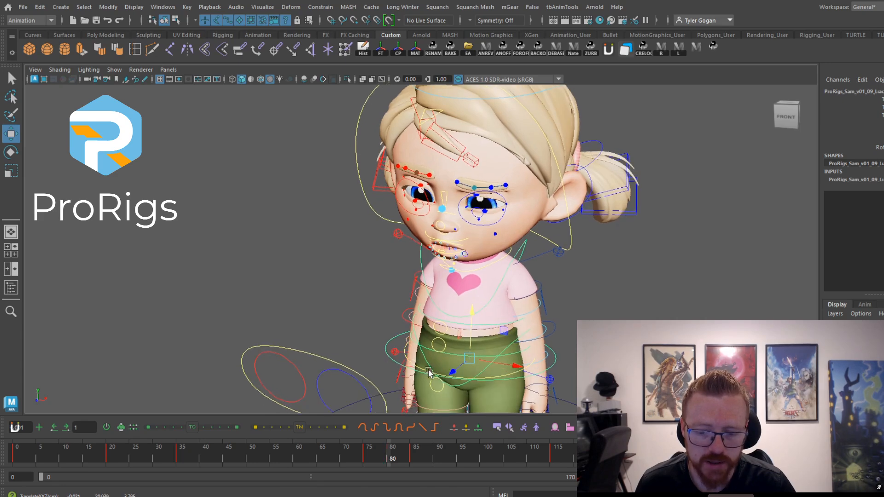
pyautogui.click(429, 368)
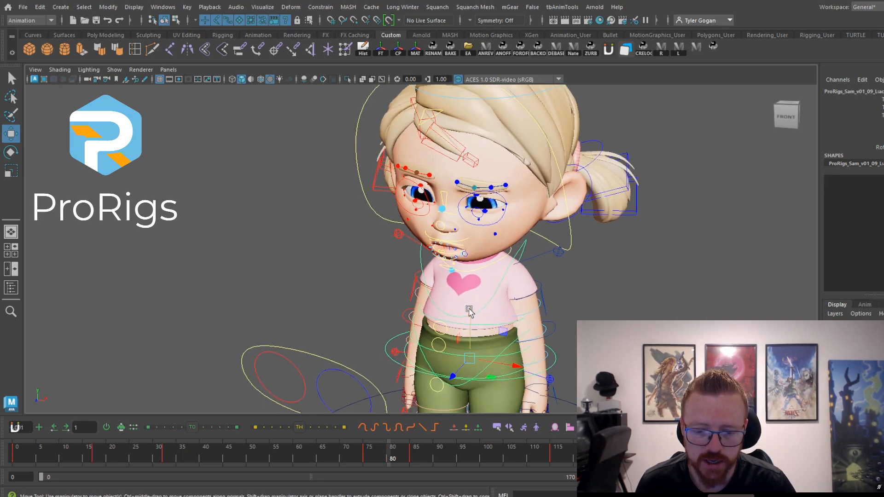
pyautogui.moveTo(469, 310); pyautogui.dragTo(470, 316)
# Scrub the transition from frame 75, lower the body control further at frame 80 and nudge it down at frame 85
pyautogui.click(369, 448)
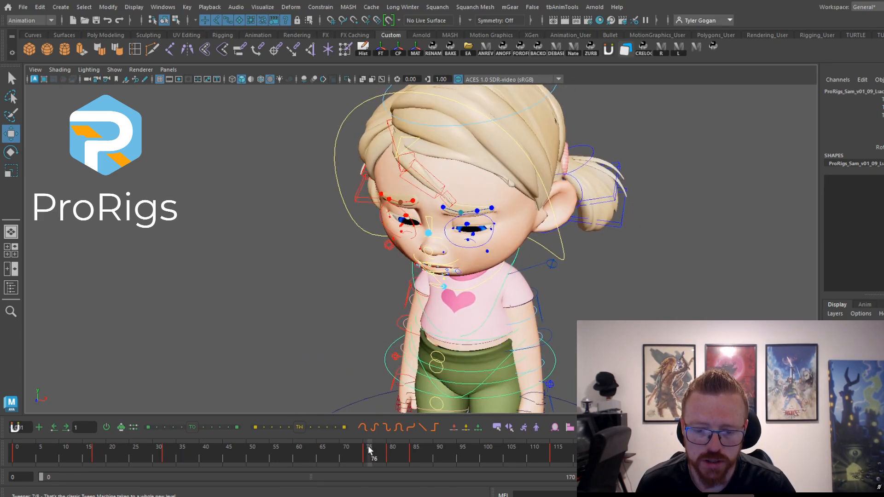
pyautogui.moveTo(369, 451)
pyautogui.mouseDown()
pyautogui.moveTo(421, 460)
pyautogui.moveTo(412, 470)
pyautogui.moveTo(355, 470)
pyautogui.moveTo(390, 472)
pyautogui.mouseUp()
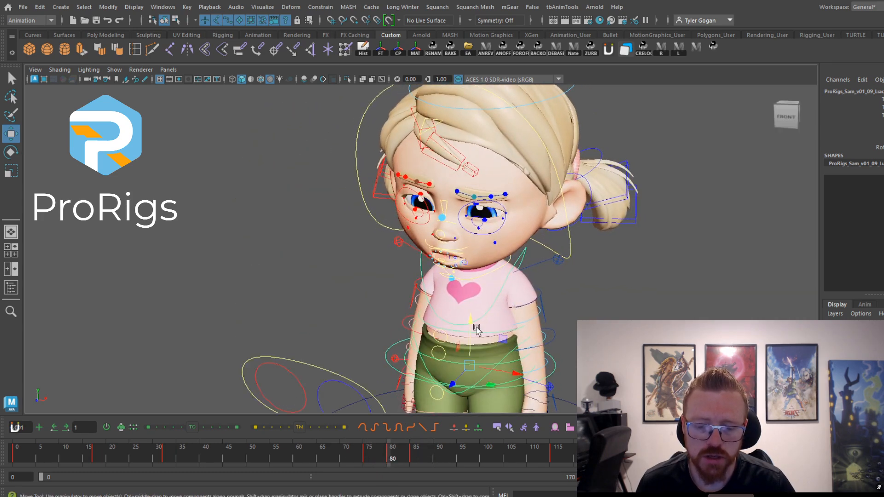
pyautogui.moveTo(471, 321); pyautogui.dragTo(470, 327)
pyautogui.click(367, 456)
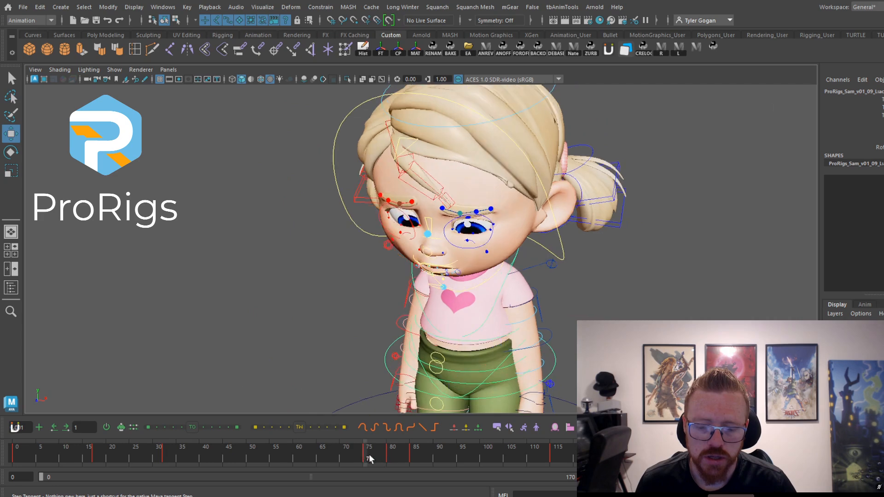
pyautogui.moveTo(369, 458); pyautogui.dragTo(412, 453)
pyautogui.moveTo(470, 312); pyautogui.dragTo(470, 313)
# Lower the body control's Translate Y keys at frames 85 and 115 together by about 0.9
pyautogui.press('space')
pyautogui.press('space')
pyautogui.moveTo(374, 451); pyautogui.dragTo(416, 459)
pyautogui.press('space')
pyautogui.click(87, 308)
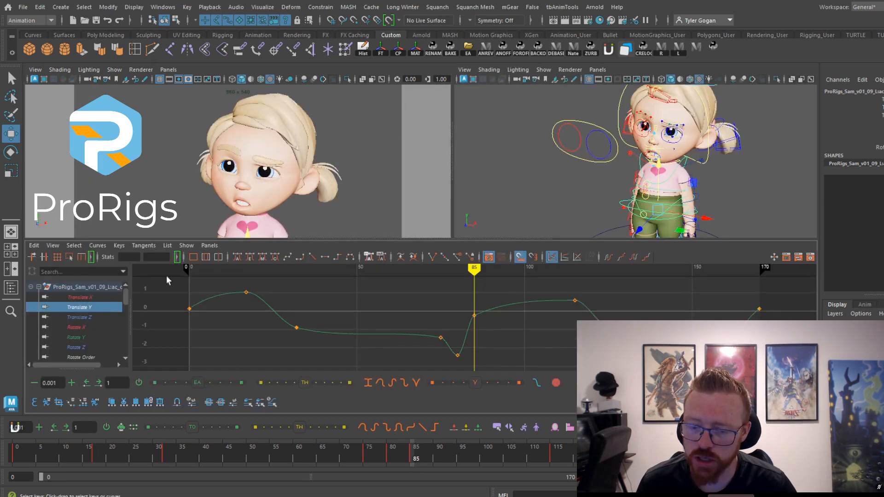
pyautogui.moveTo(589, 318); pyautogui.dragTo(589, 317)
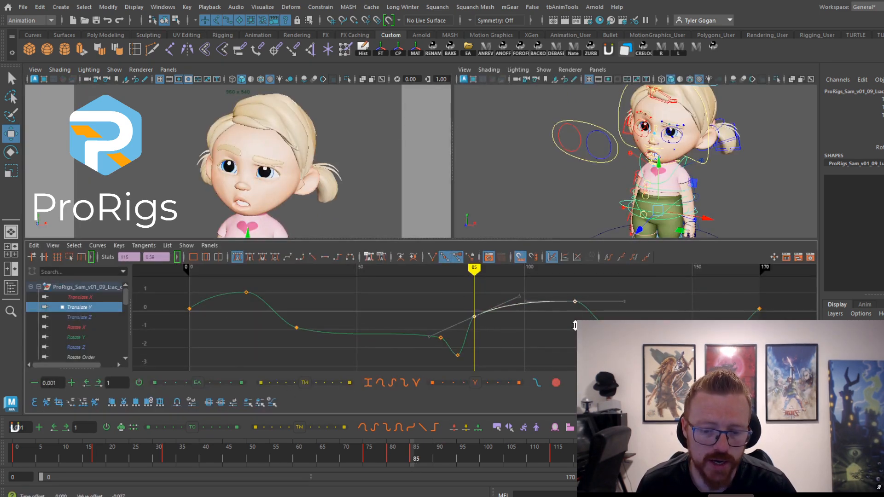
pyautogui.keyDown('shift'); pyautogui.moveTo(574, 317); pyautogui.dragTo(574, 337, button='middle'); pyautogui.keyUp('shift')
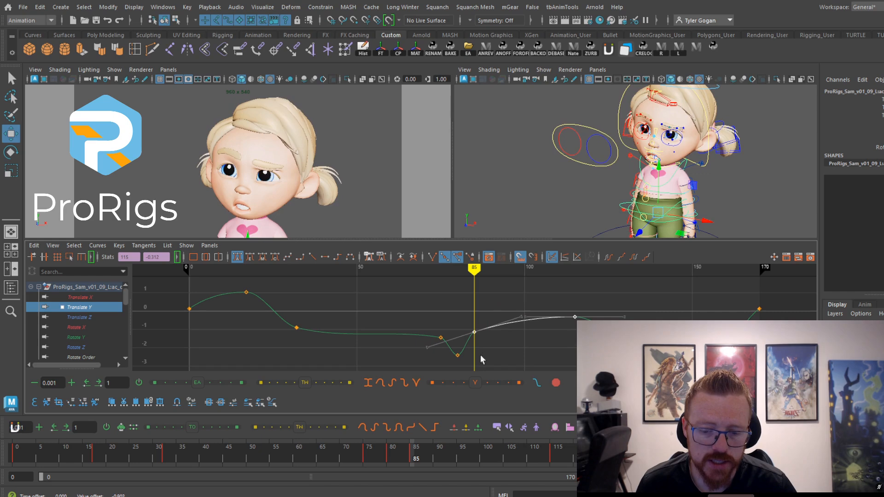
# Nudge the body's Translate Y key at frame 80, and play and scrub the transition in the camera view
pyautogui.click(457, 355)
pyautogui.keyDown('shift'); pyautogui.moveTo(461, 349); pyautogui.dragTo(461, 347, button='middle'); pyautogui.keyUp('shift')
pyautogui.moveTo(349, 453); pyautogui.dragTo(328, 461)
pyautogui.press('space')
pyautogui.hotkey('alt', 'v')
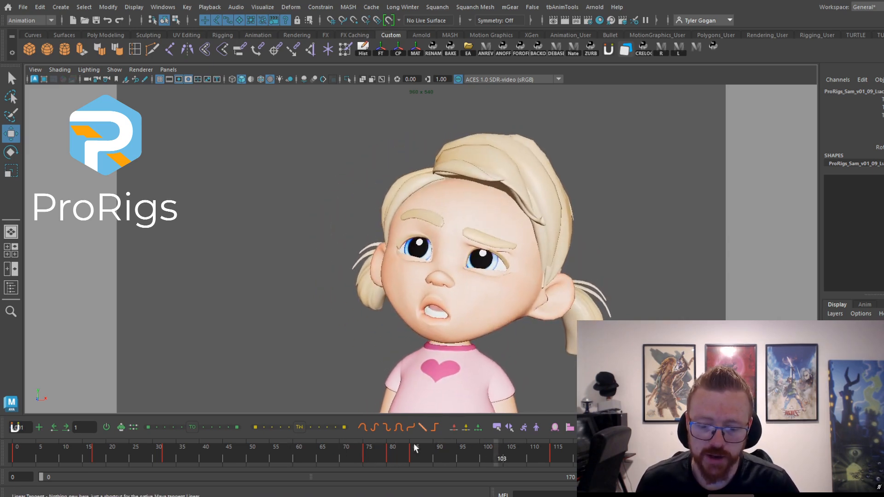
pyautogui.click(374, 450)
pyautogui.moveTo(374, 459); pyautogui.dragTo(458, 436)
pyautogui.click(364, 460)
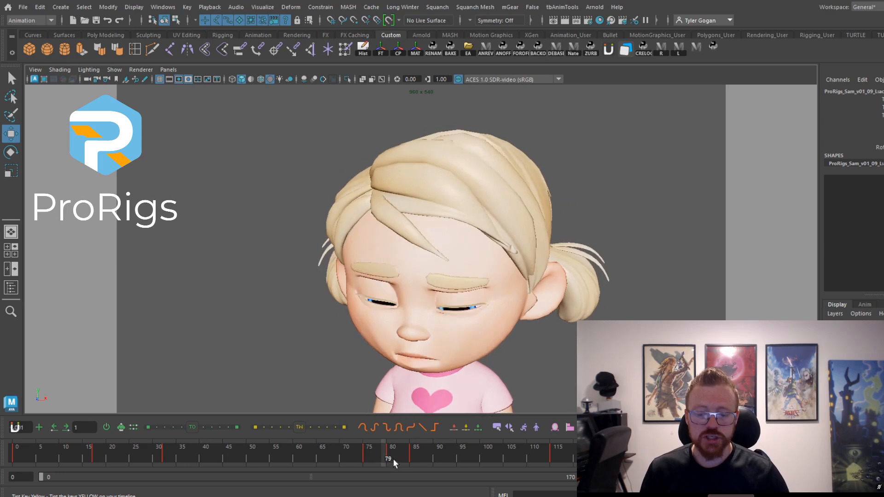
# Scrub through the animation to examine the transition after frame 75, the worried hold and the final angry pose
pyautogui.click(367, 460)
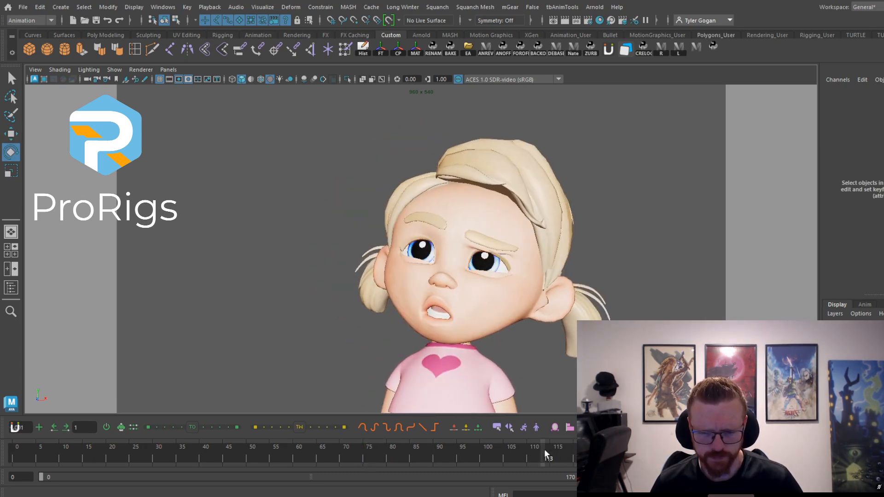
pyautogui.moveTo(449, 451); pyautogui.dragTo(454, 453)
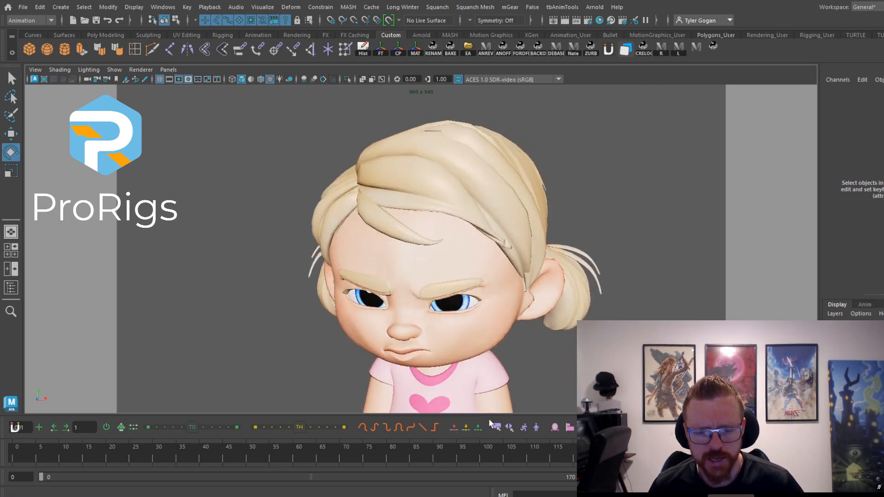
pyautogui.click(437, 459)
pyautogui.click(372, 460)
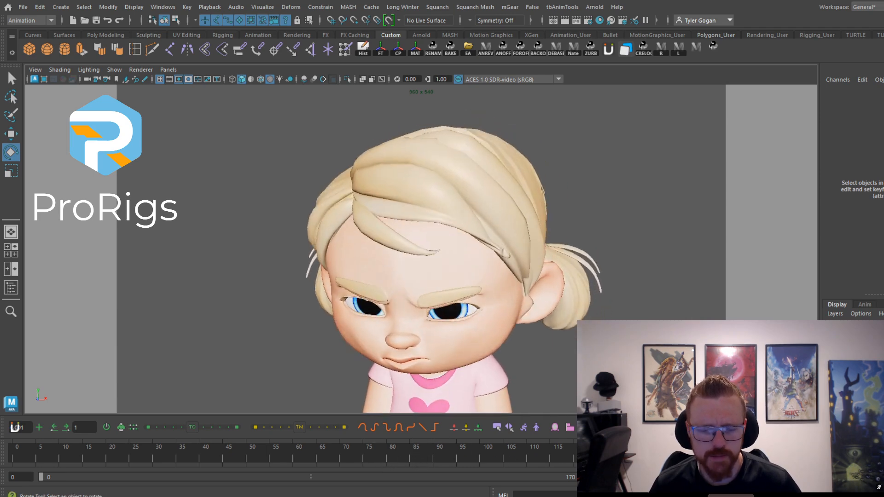
pyautogui.click(389, 458)
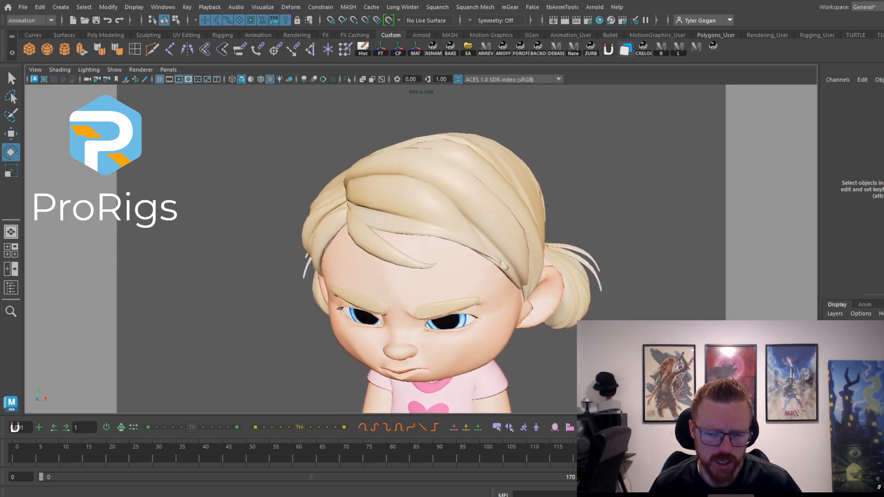
pyautogui.moveTo(598, 461); pyautogui.dragTo(536, 475)
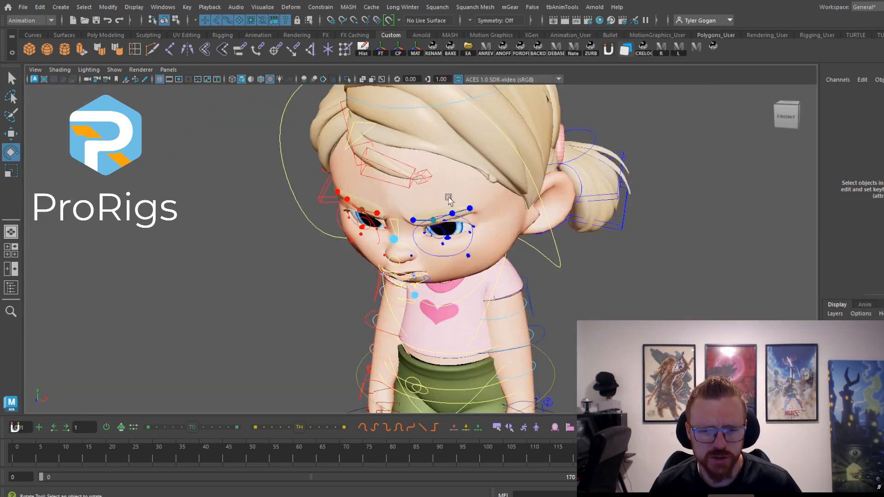
pyautogui.click(316, 226)
pyautogui.moveTo(718, 453); pyautogui.dragTo(681, 454)
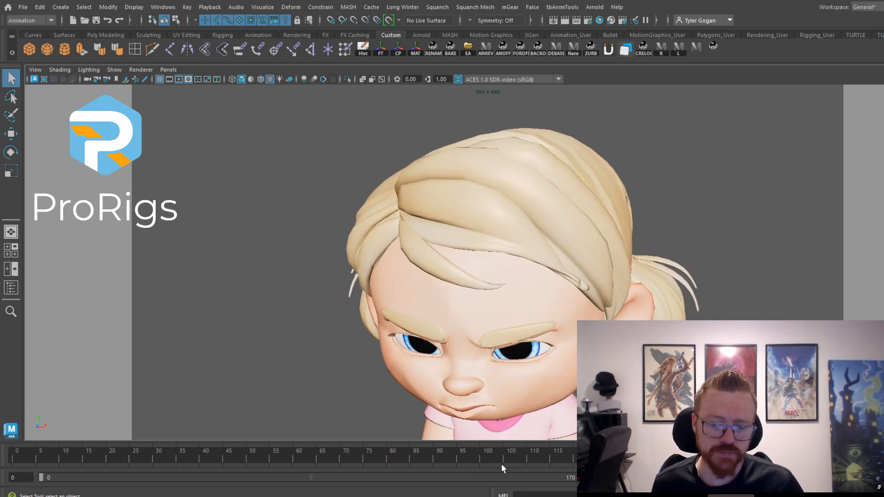
pyautogui.moveTo(578, 453); pyautogui.dragTo(488, 424)
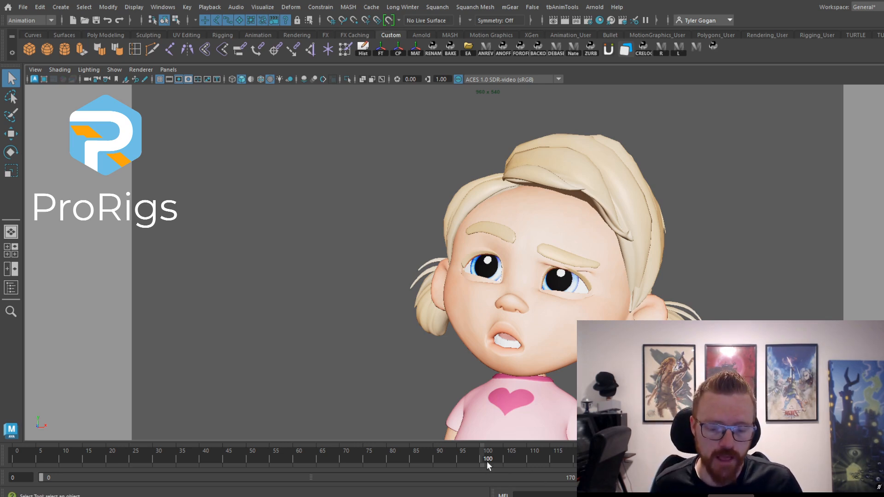
pyautogui.moveTo(487, 465); pyautogui.dragTo(471, 461)
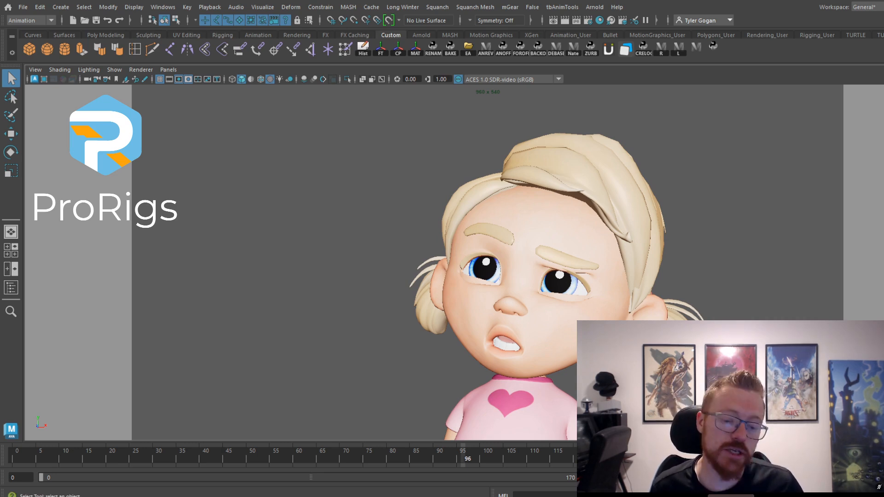
pyautogui.moveTo(465, 461); pyautogui.dragTo(537, 456)
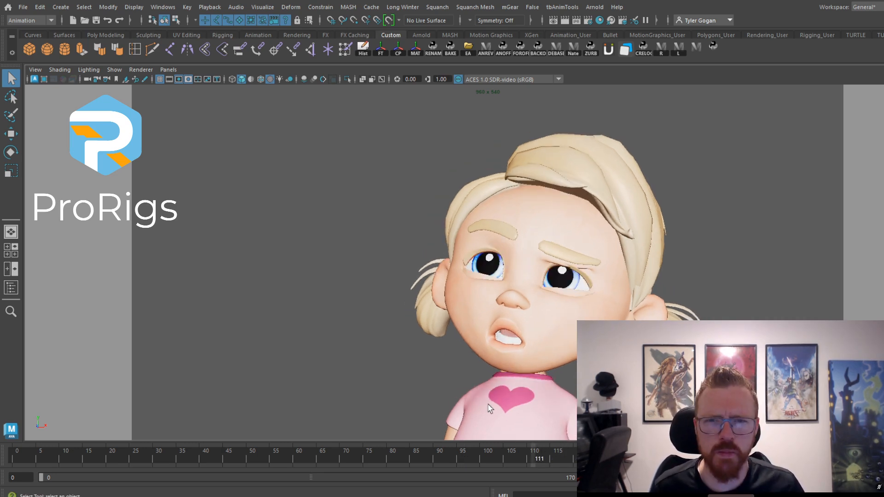
pyautogui.moveTo(526, 449)
pyautogui.mouseDown()
pyautogui.moveTo(556, 457)
pyautogui.moveTo(520, 451)
pyautogui.mouseUp()
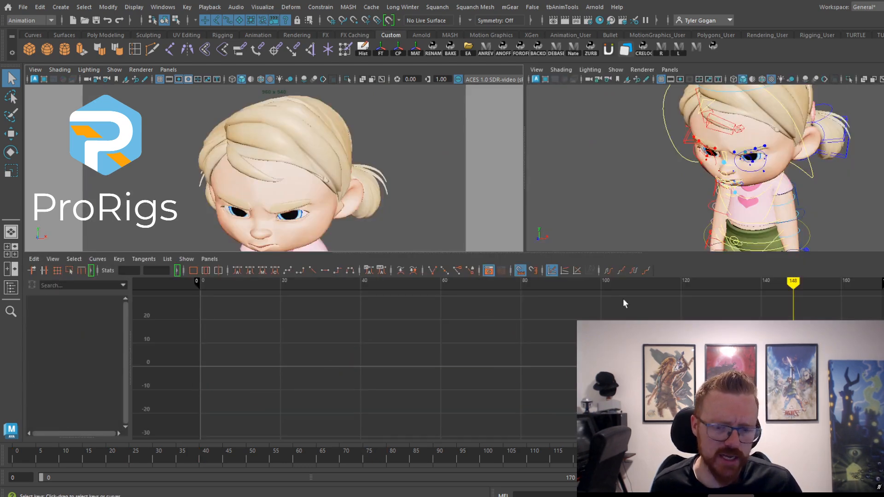
# Lower the head's Rotate X keys at frames 125 and 160 together, bringing frame 125 to about 12.12, and review the motion
pyautogui.click(687, 153)
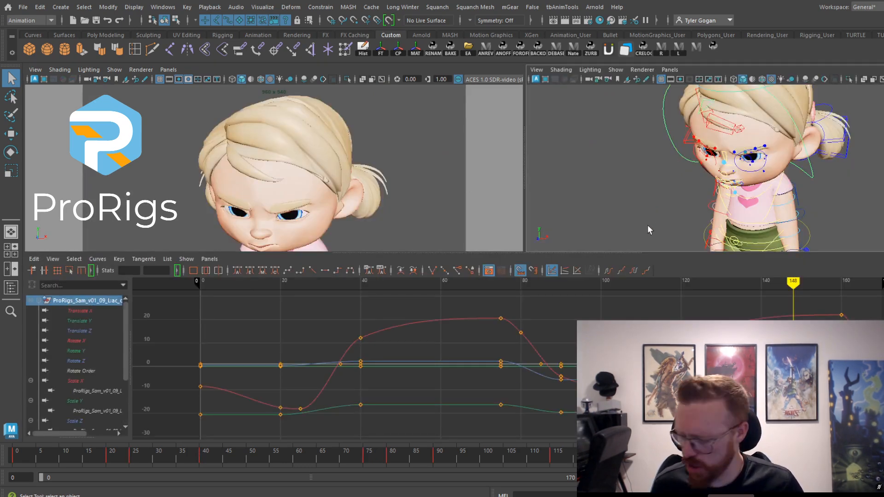
pyautogui.click(76, 341)
pyautogui.moveTo(686, 326); pyautogui.dragTo(852, 368)
pyautogui.moveTo(841, 359)
pyautogui.mouseDown(button='middle')
pyautogui.moveTo(841, 347)
pyautogui.moveTo(841, 372)
pyautogui.mouseUp(button='middle')
pyautogui.click(667, 456)
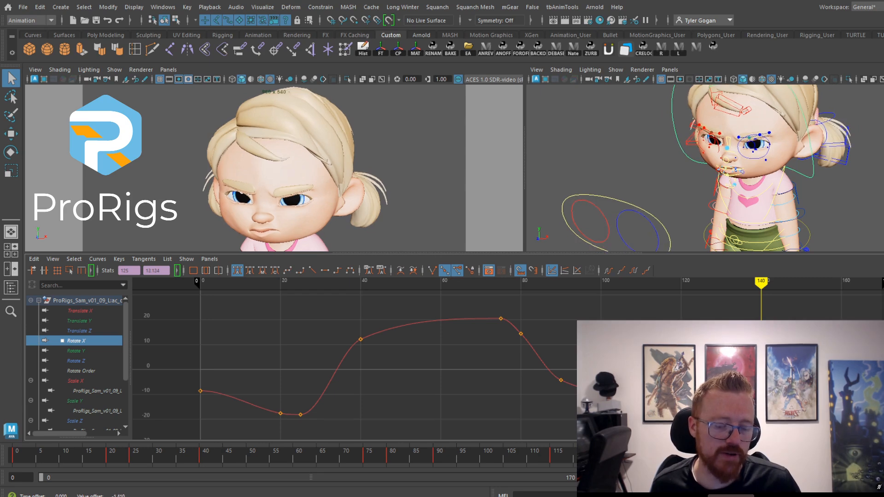
pyautogui.moveTo(612, 454); pyautogui.dragTo(547, 451)
pyautogui.hotkey('alt', 'v')
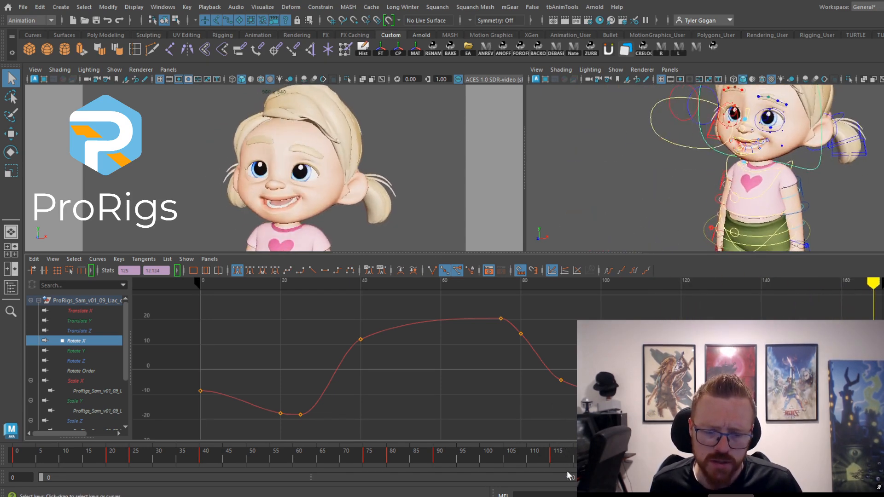
pyautogui.click(566, 459)
pyautogui.hotkey('alt', 'v')
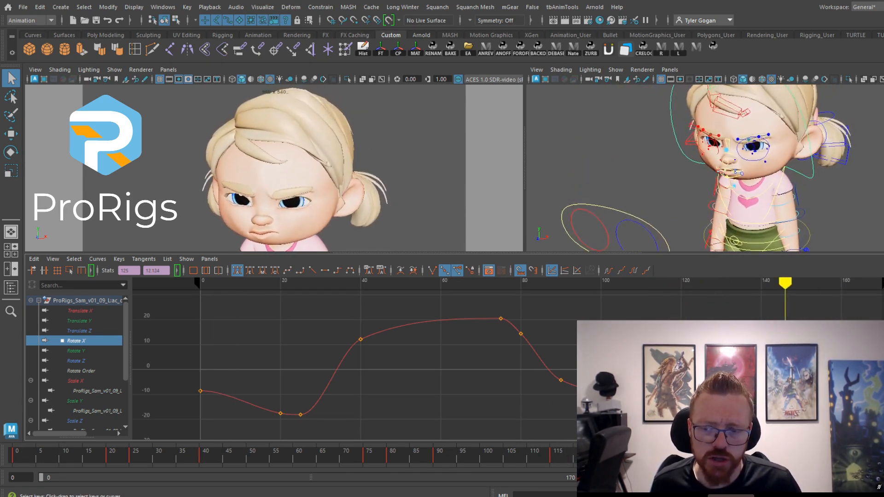
pyautogui.hotkey('alt', 'v')
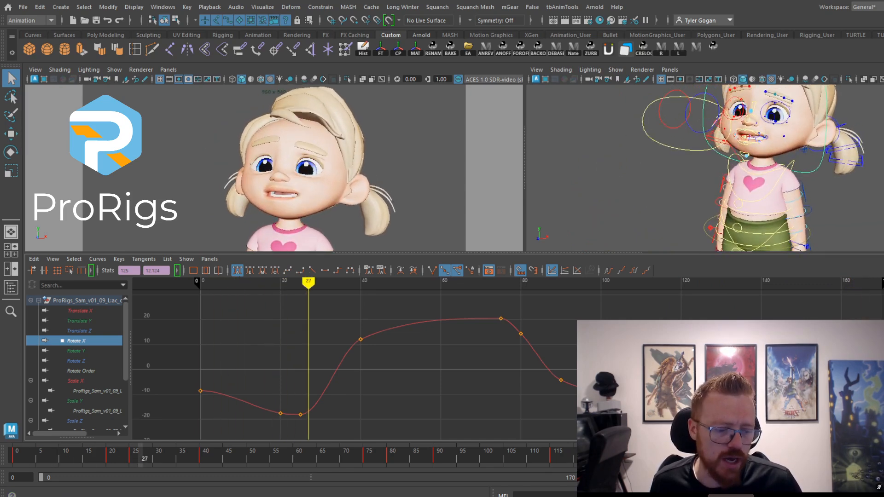
pyautogui.moveTo(708, 455); pyautogui.dragTo(762, 456)
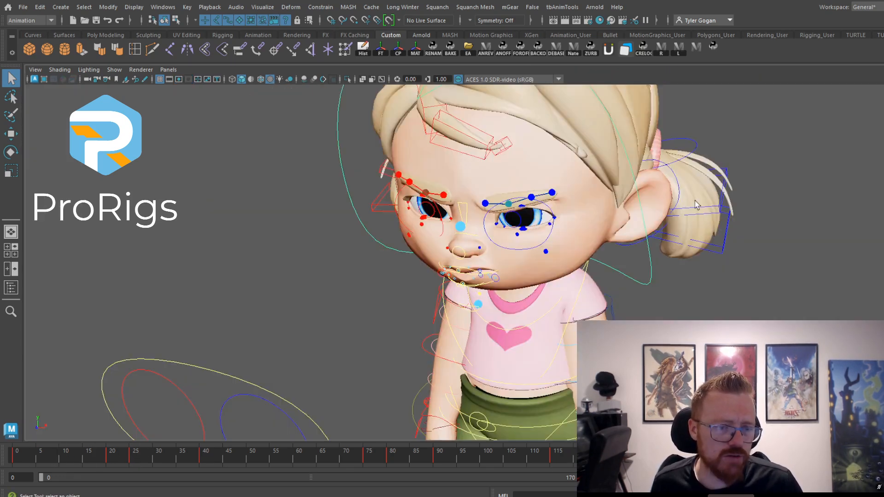
# Copy the eyelid controls' closed blink keys from frames 22 and 23 to around frame 163 and check them in the camera view
pyautogui.keyDown('alt'); pyautogui.moveTo(696, 205); pyautogui.dragTo(426, 267); pyautogui.keyUp('alt')
pyautogui.press('w')
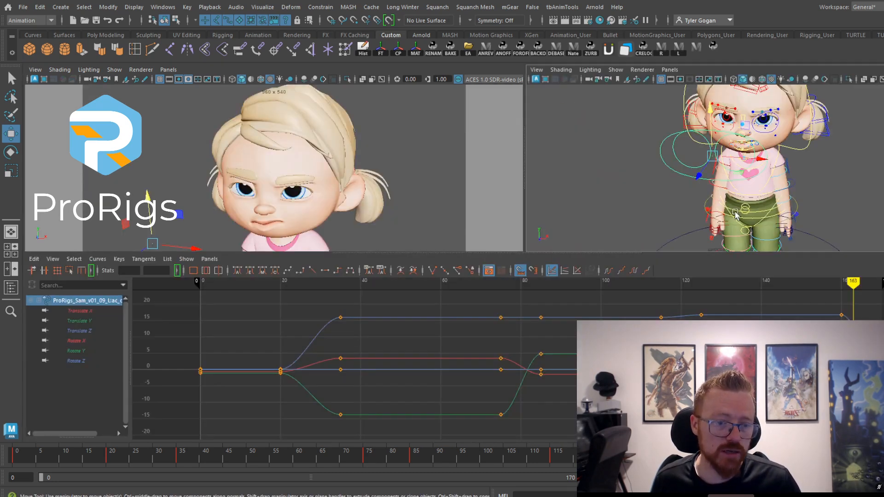
pyautogui.press('space')
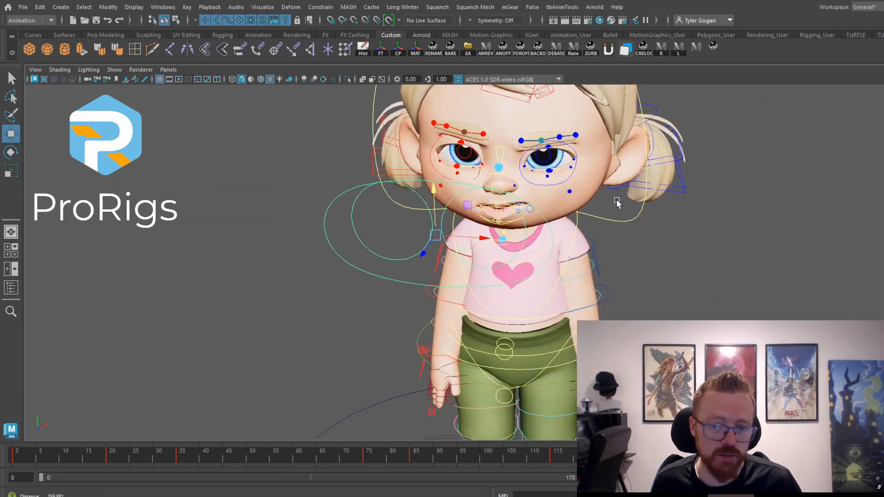
pyautogui.keyDown('alt'); pyautogui.moveTo(618, 201); pyautogui.dragTo(658, 179, button='right'); pyautogui.keyUp('alt')
pyautogui.keyDown('alt'); pyautogui.moveTo(575, 186); pyautogui.dragTo(547, 290, button='middle'); pyautogui.keyUp('alt')
pyautogui.click(467, 214)
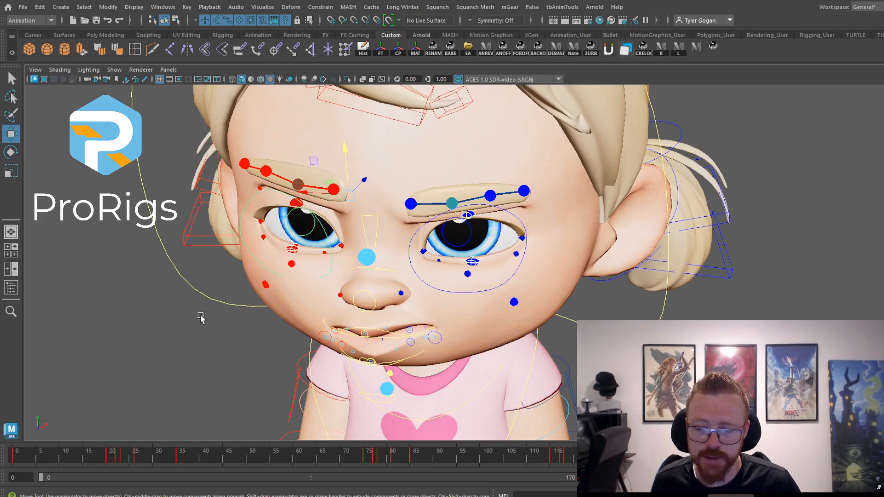
pyautogui.click(116, 458)
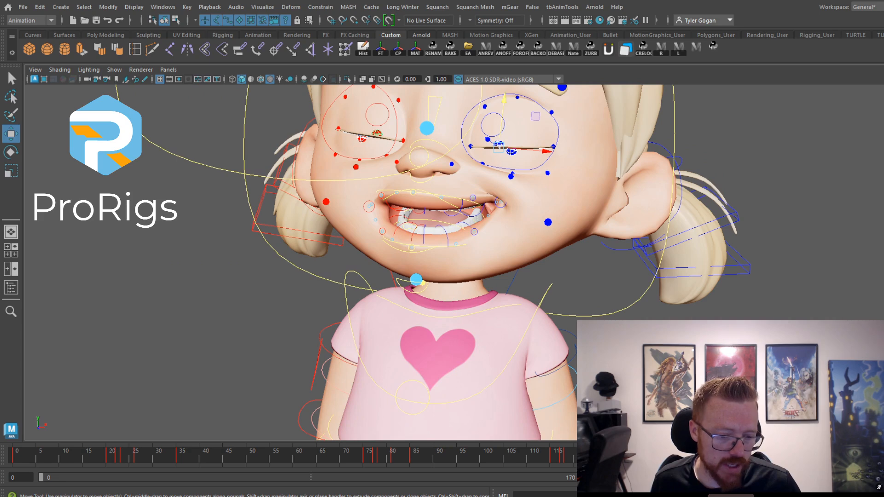
pyautogui.click(122, 458)
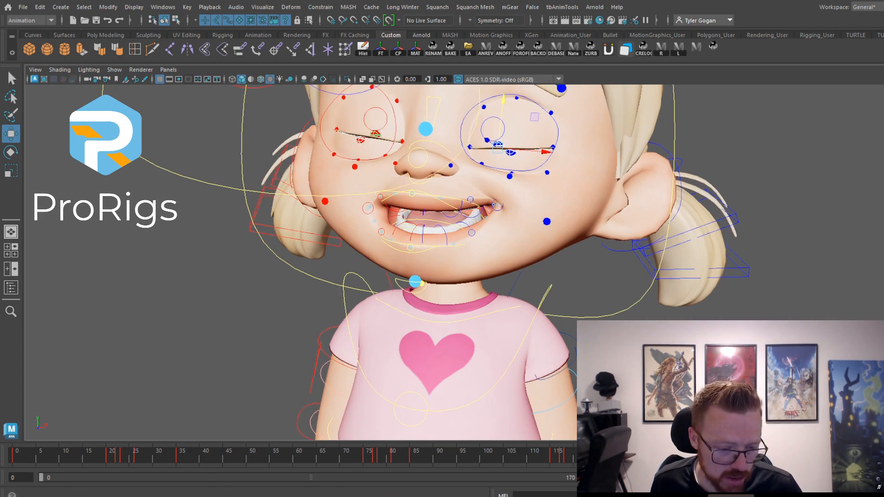
pyautogui.hotkey('alt', 'v')
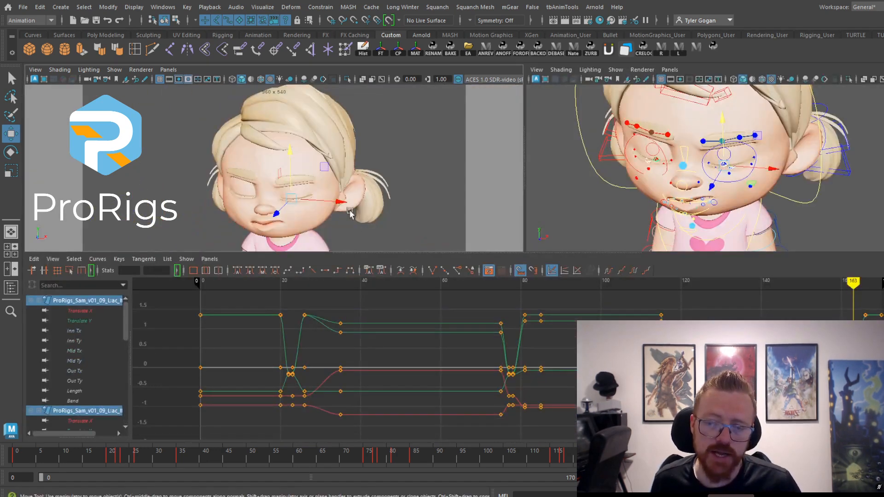
pyautogui.press('space')
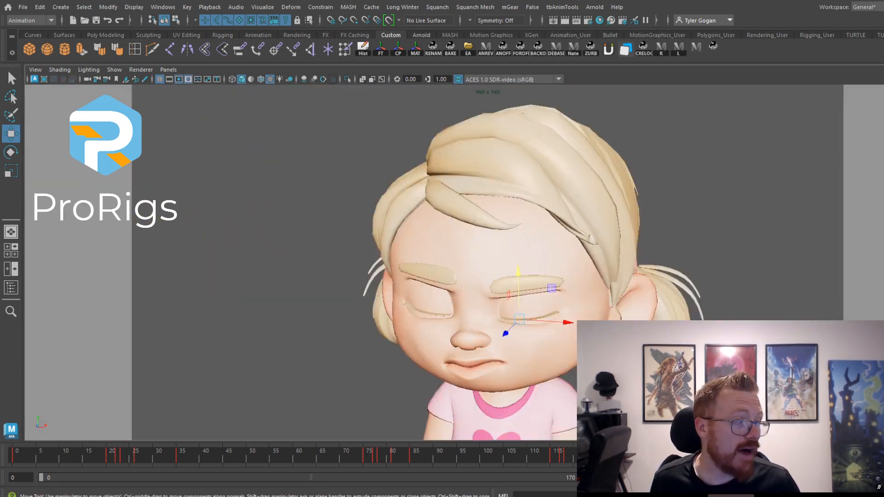
# Play and scrub the animation in the camera view to examine the eyes during the smiling and sad holds
pyautogui.hotkey('alt', 'v')
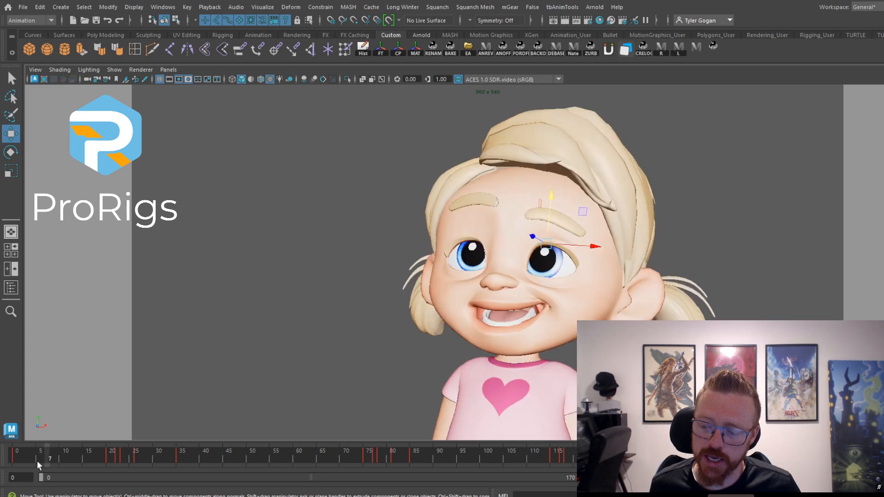
pyautogui.moveTo(38, 462); pyautogui.dragTo(60, 482)
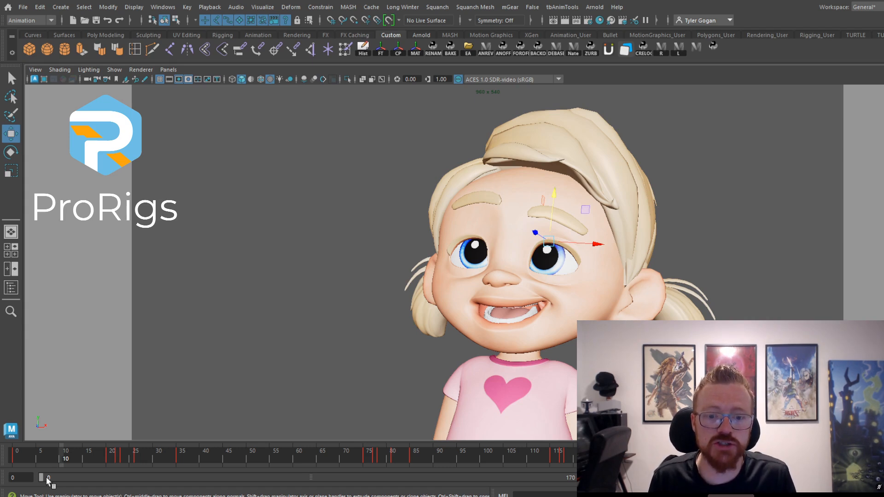
pyautogui.moveTo(19, 454); pyautogui.dragTo(60, 426)
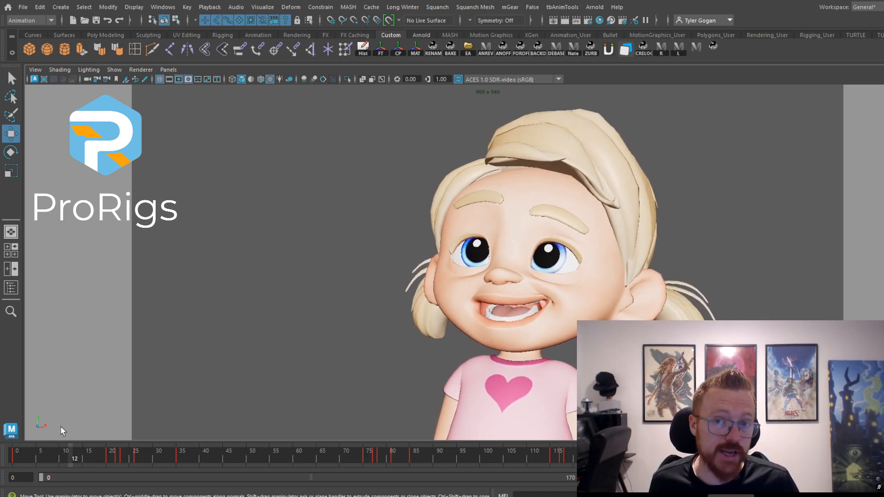
pyautogui.hotkey('alt', 'v')
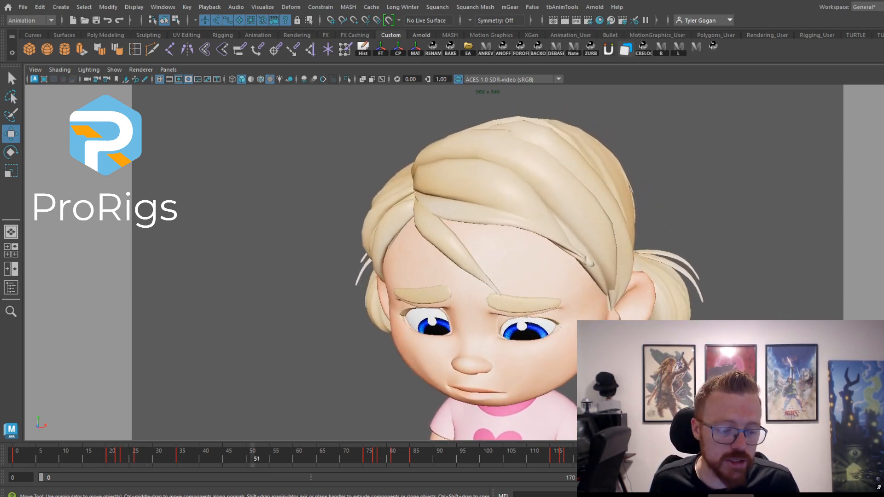
pyautogui.moveTo(292, 454); pyautogui.dragTo(63, 479)
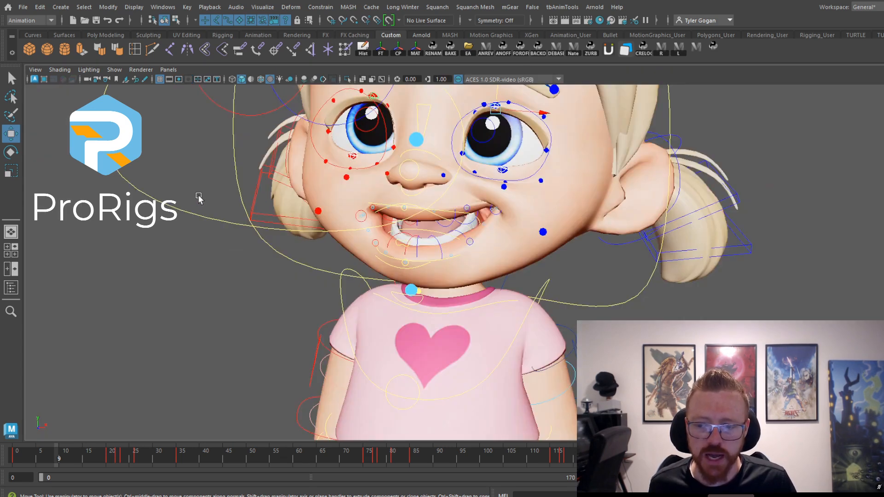
# Add a small eye dart to the first hold by shifting the eye aim control between adjacent keys, and retime the pair to frames 6 and 7
pyautogui.moveTo(199, 198); pyautogui.dragTo(190, 234)
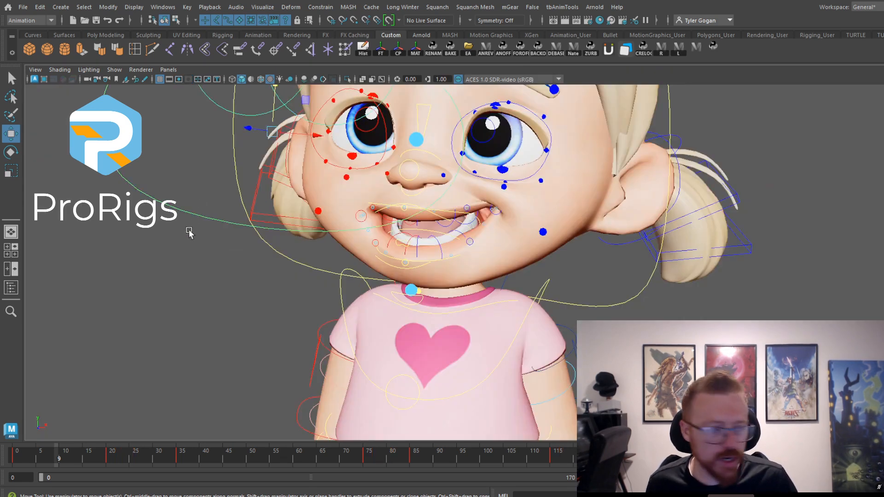
pyautogui.moveTo(25, 461)
pyautogui.mouseDown()
pyautogui.moveTo(71, 459)
pyautogui.moveTo(42, 457)
pyautogui.mouseUp()
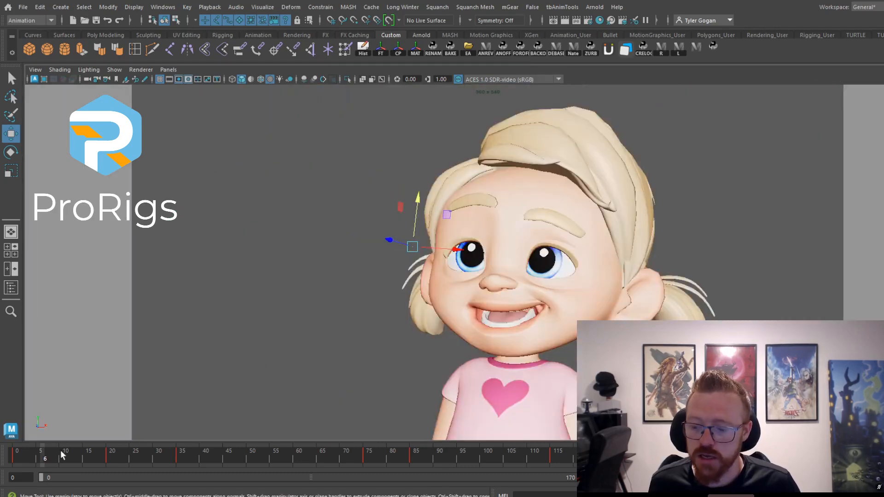
pyautogui.moveTo(61, 453)
pyautogui.mouseDown()
pyautogui.moveTo(32, 456)
pyautogui.moveTo(59, 459)
pyautogui.mouseUp()
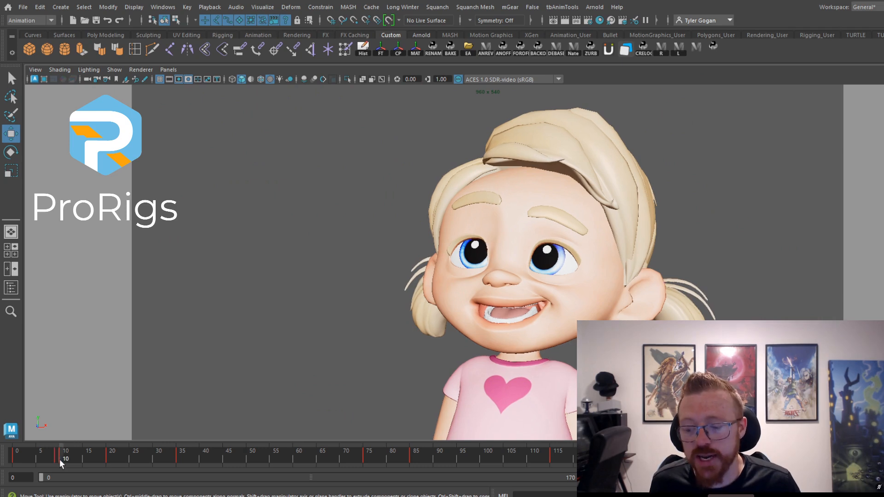
pyautogui.moveTo(417, 235); pyautogui.dragTo(405, 226)
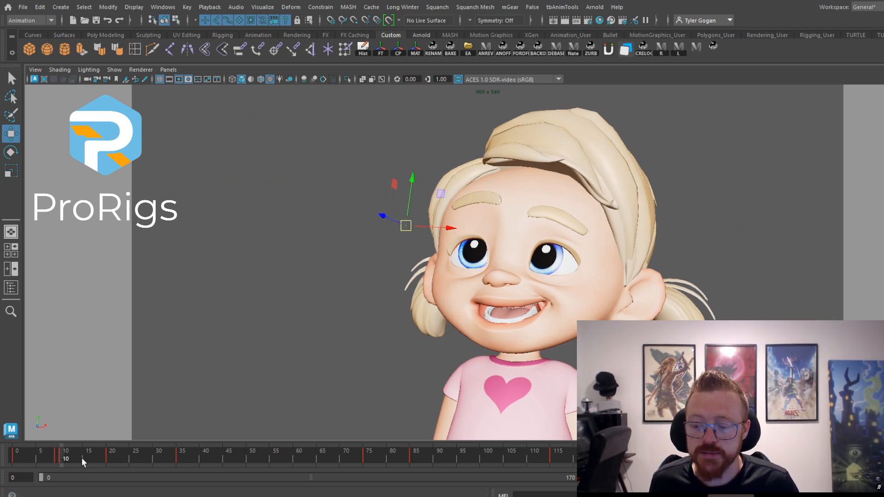
pyautogui.moveTo(59, 462); pyautogui.dragTo(45, 463)
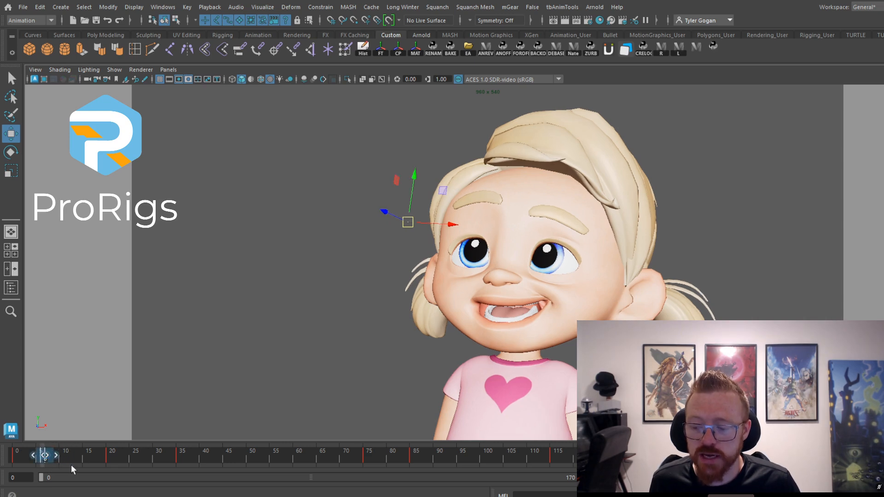
# Key the eye aim control at frames 14 and 15, with a slight gaze shift at frame 15
pyautogui.click(77, 462)
pyautogui.press(',')
pyautogui.click(73, 458)
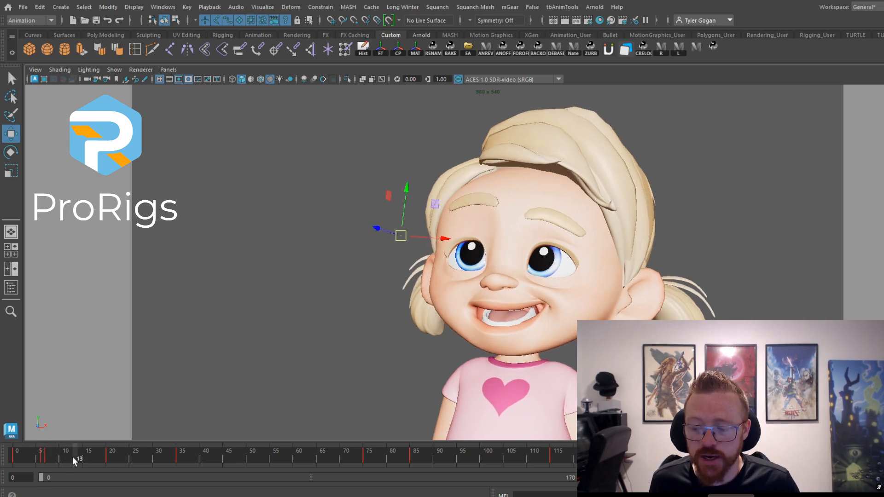
pyautogui.press('s')
pyautogui.click(83, 459)
pyautogui.press('s')
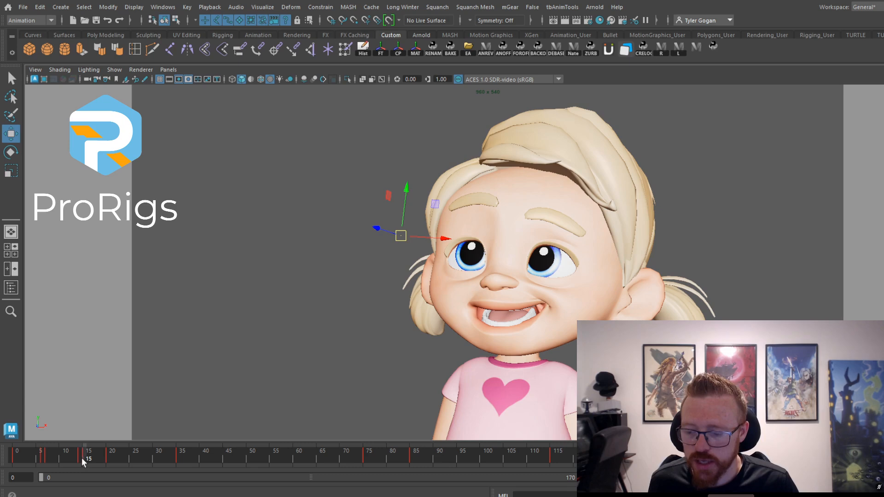
pyautogui.moveTo(51, 454); pyautogui.dragTo(79, 456)
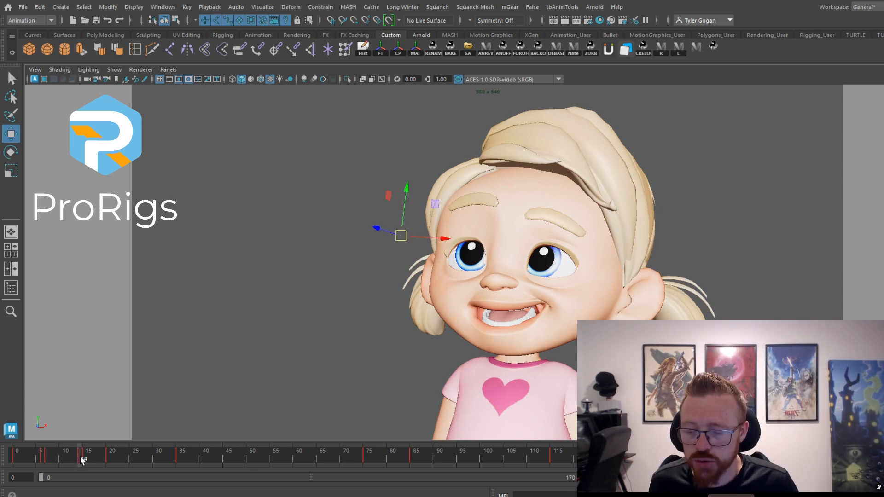
pyautogui.click(83, 457)
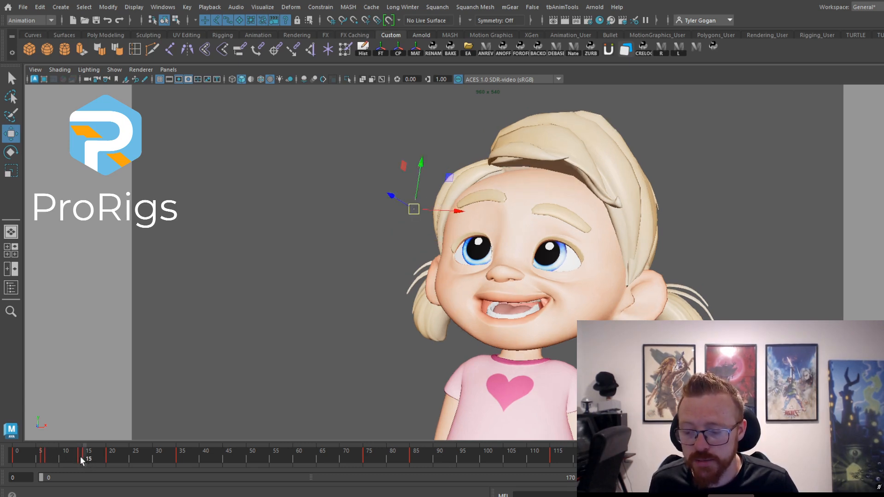
pyautogui.moveTo(80, 457); pyautogui.dragTo(83, 458)
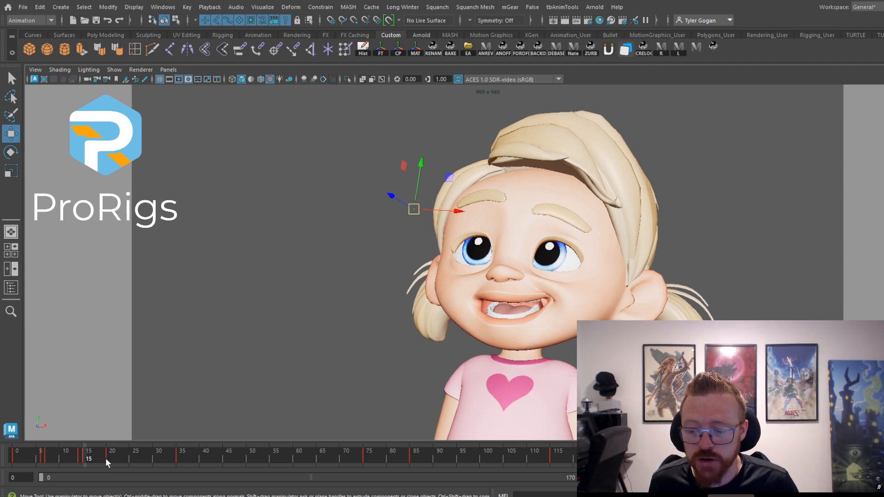
# Lower the eye aim control at frame 22 during the blink, and scrub the transition into the sad pose
pyautogui.click(106, 459)
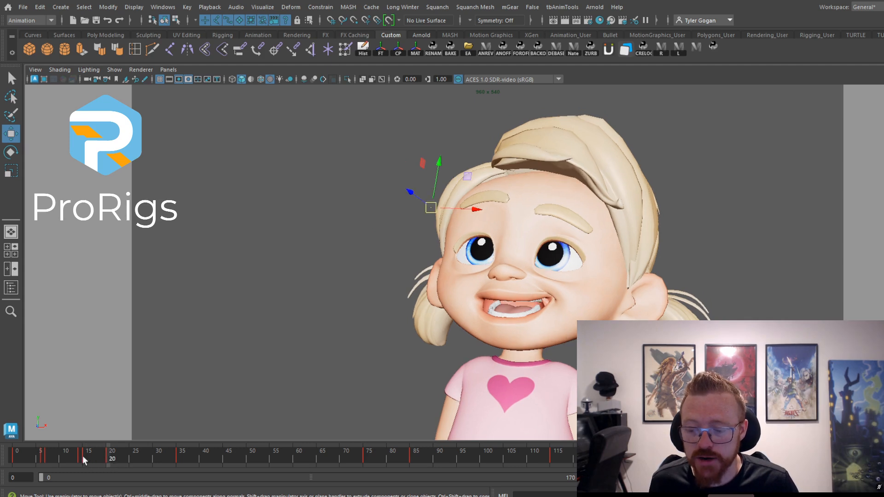
pyautogui.middleClick(82, 457)
pyautogui.moveTo(74, 455); pyautogui.dragTo(121, 474)
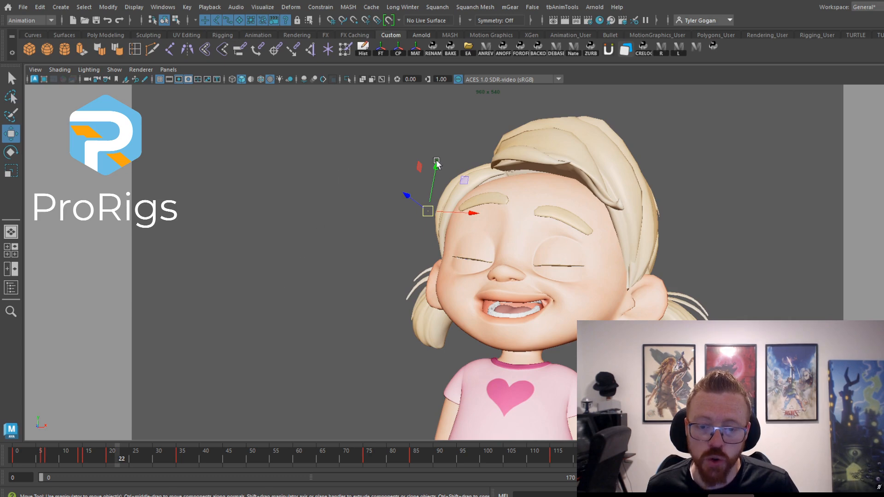
pyautogui.moveTo(436, 164); pyautogui.dragTo(437, 174)
pyautogui.moveTo(117, 455)
pyautogui.mouseDown()
pyautogui.moveTo(110, 457)
pyautogui.moveTo(195, 460)
pyautogui.moveTo(131, 471)
pyautogui.moveTo(170, 477)
pyautogui.moveTo(187, 476)
pyautogui.moveTo(162, 465)
pyautogui.moveTo(106, 469)
pyautogui.moveTo(112, 459)
pyautogui.moveTo(209, 458)
pyautogui.moveTo(126, 465)
pyautogui.moveTo(146, 463)
pyautogui.moveTo(109, 476)
pyautogui.moveTo(117, 476)
pyautogui.mouseUp()
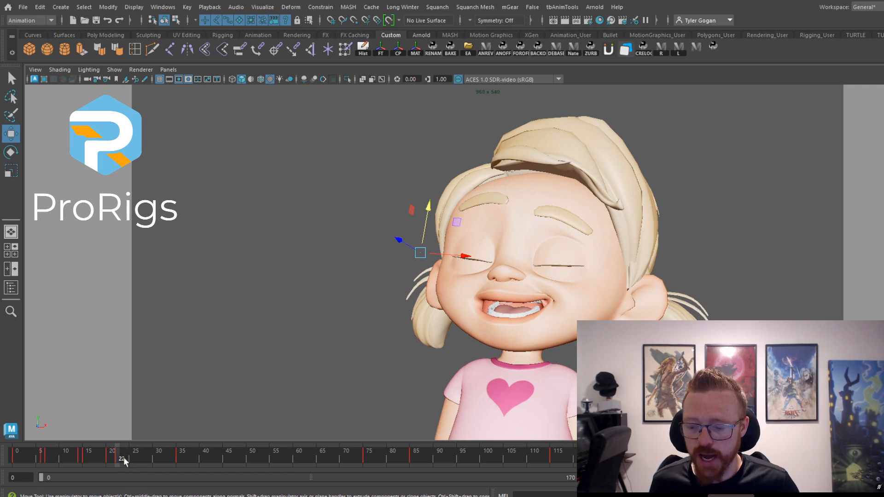
# Key the eye aim control at frames 47 and 48 of the sad hold, shifting it sideways in X at frame 48
pyautogui.moveTo(124, 461)
pyautogui.mouseDown()
pyautogui.moveTo(275, 465)
pyautogui.moveTo(215, 467)
pyautogui.moveTo(242, 458)
pyautogui.mouseUp()
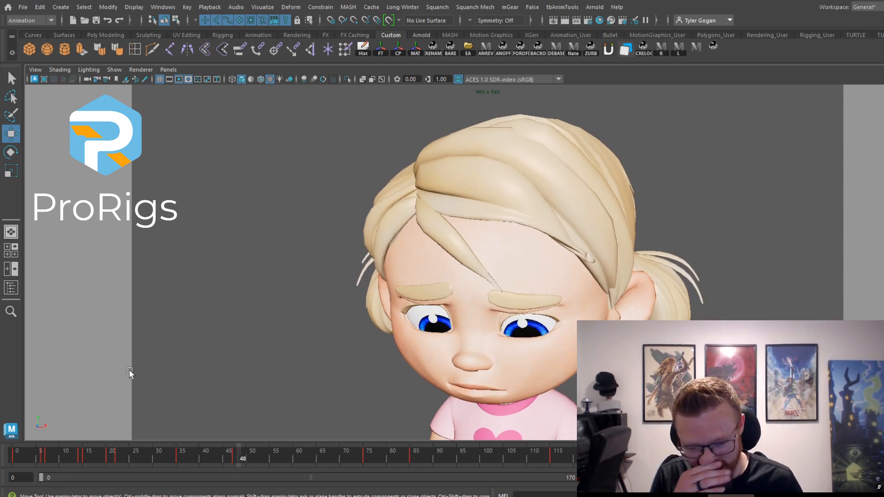
pyautogui.press('space')
pyautogui.keyDown('alt'); pyautogui.moveTo(628, 199); pyautogui.dragTo(644, 216, button='right'); pyautogui.keyUp('alt')
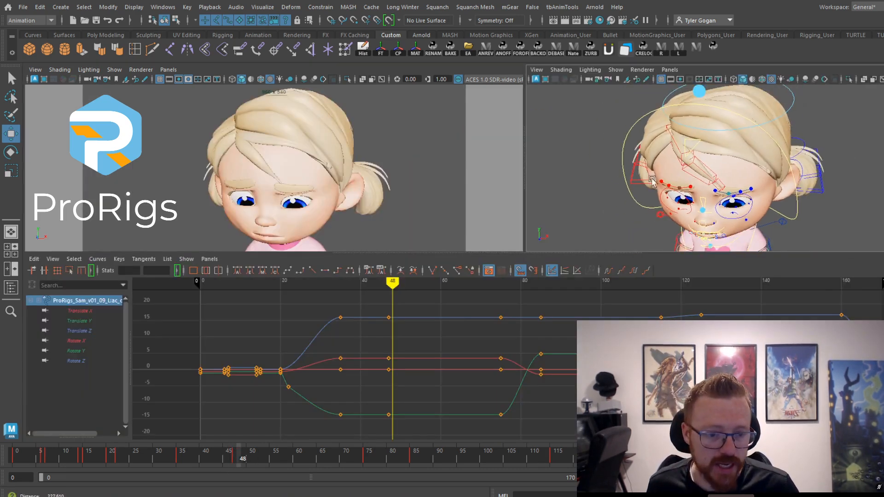
pyautogui.keyDown('alt'); pyautogui.moveTo(652, 225); pyautogui.dragTo(640, 158, button='middle'); pyautogui.keyUp('alt')
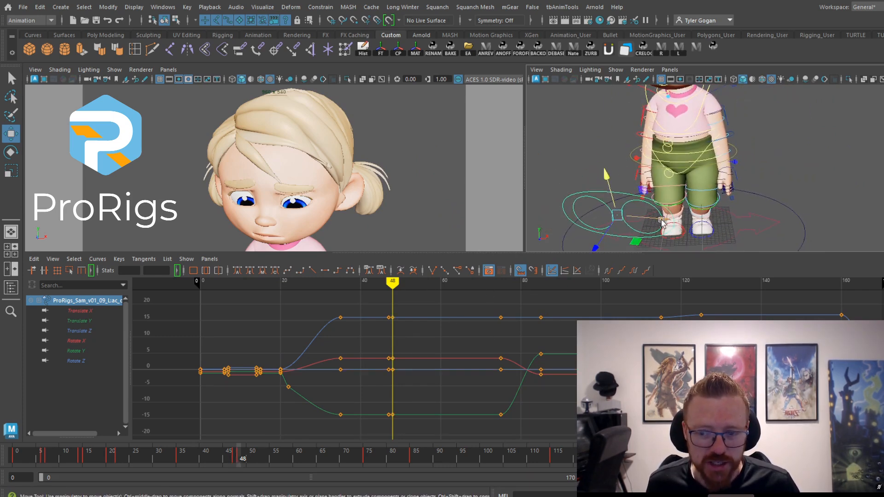
pyautogui.moveTo(639, 219); pyautogui.dragTo(659, 221)
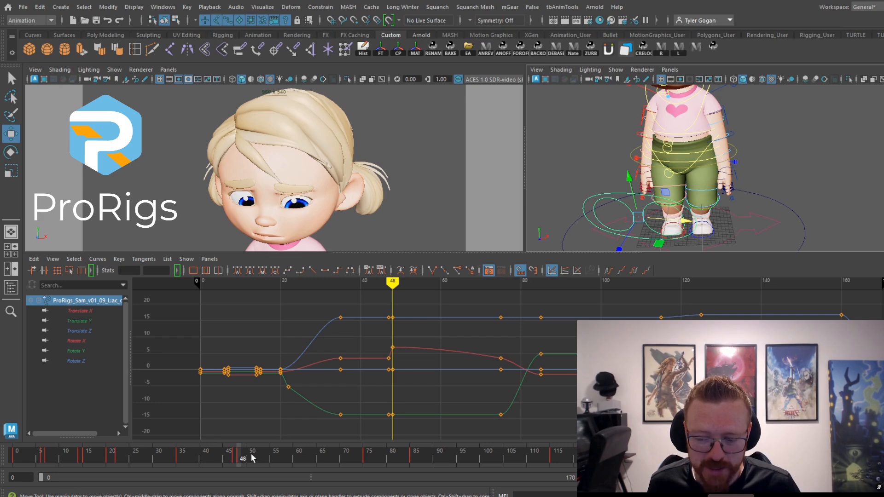
# Key the eye aim control at frames 58 and 59, shifting it slightly further along X at frame 59
pyautogui.moveTo(278, 455); pyautogui.dragTo(286, 456, button='middle')
pyautogui.press('s')
pyautogui.middleClick(291, 455)
pyautogui.press('s')
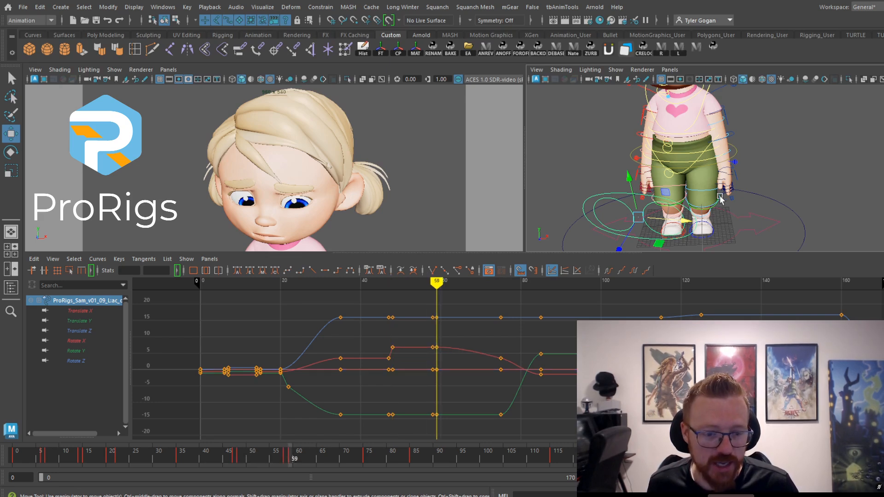
pyautogui.moveTo(685, 221); pyautogui.dragTo(698, 222)
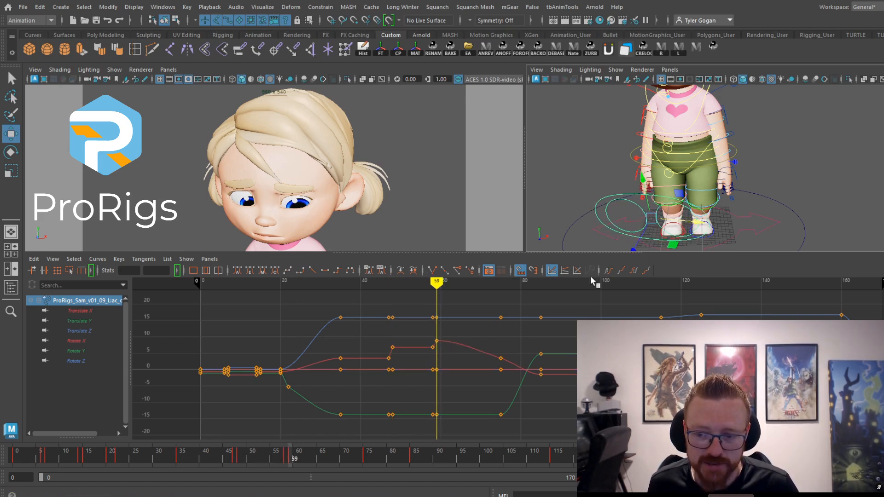
# Hold the eye aim pose with keys at frames 70 and 71, and retime the second key to frame 72
pyautogui.moveTo(280, 459); pyautogui.dragTo(347, 461)
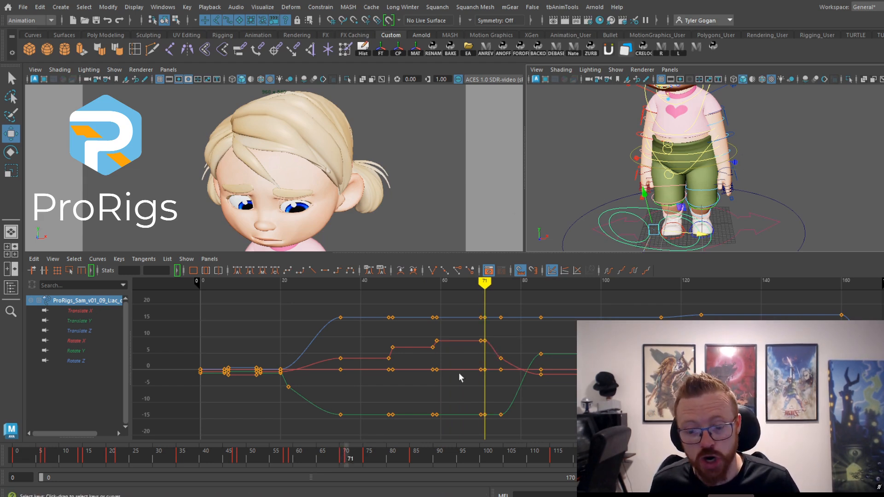
pyautogui.click(346, 455)
pyautogui.click(355, 462)
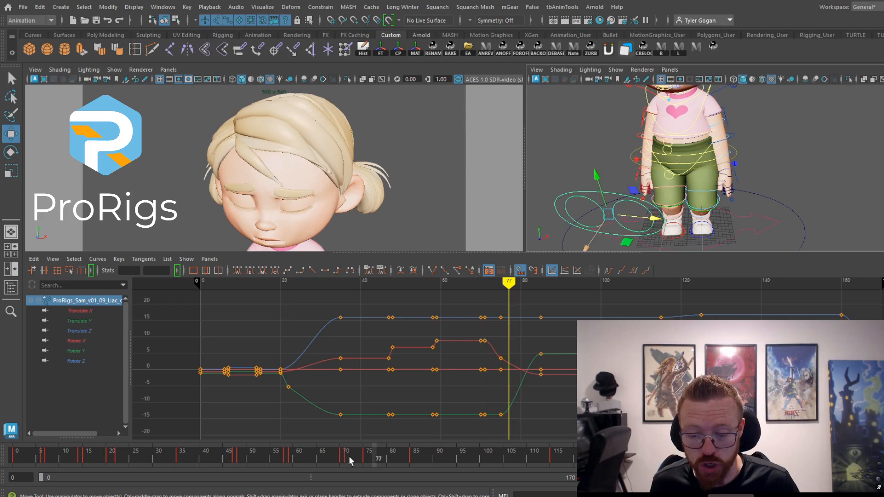
pyautogui.click(407, 456)
pyautogui.click(347, 460)
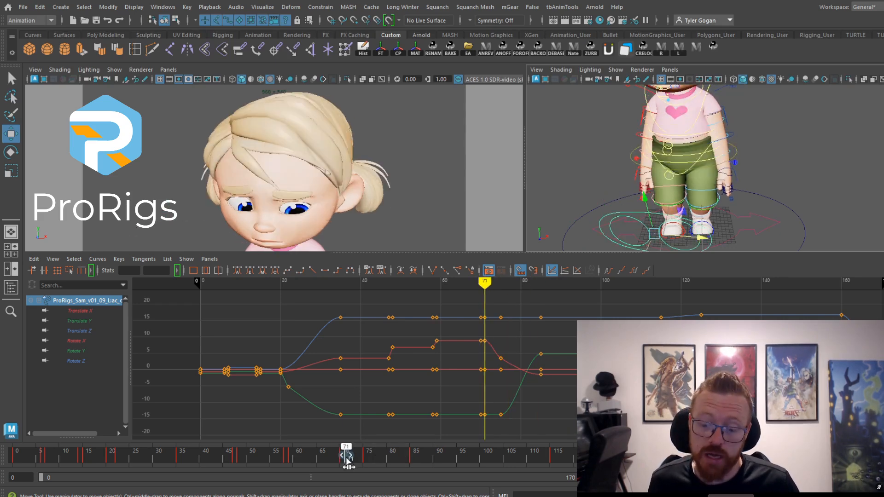
pyautogui.click(407, 456)
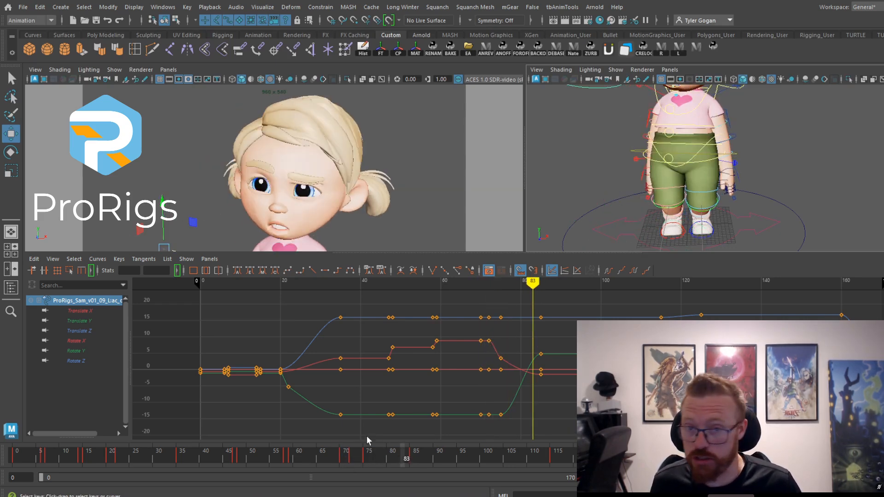
pyautogui.click(332, 460)
pyautogui.click(338, 460)
pyautogui.click(351, 460)
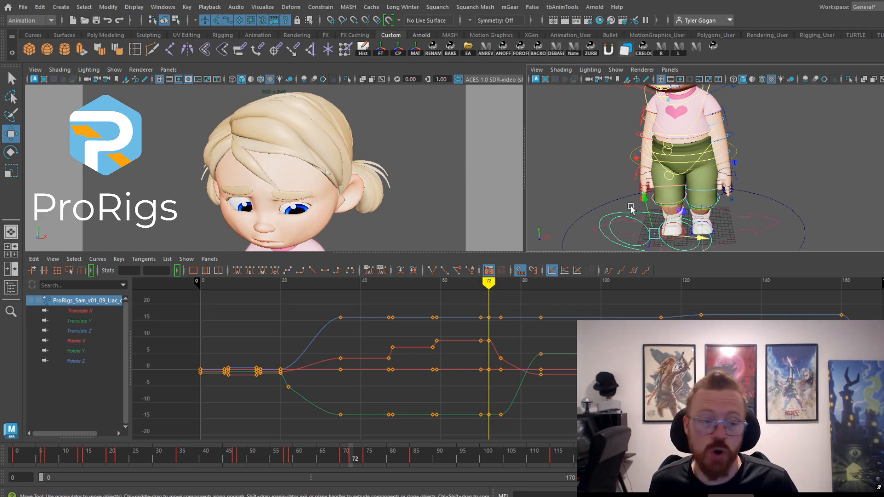
# Try raising the eye aim control at frame 72 ahead of the next head turn
pyautogui.keyDown('alt'); pyautogui.moveTo(715, 102); pyautogui.dragTo(691, 137, button='middle'); pyautogui.keyUp('alt')
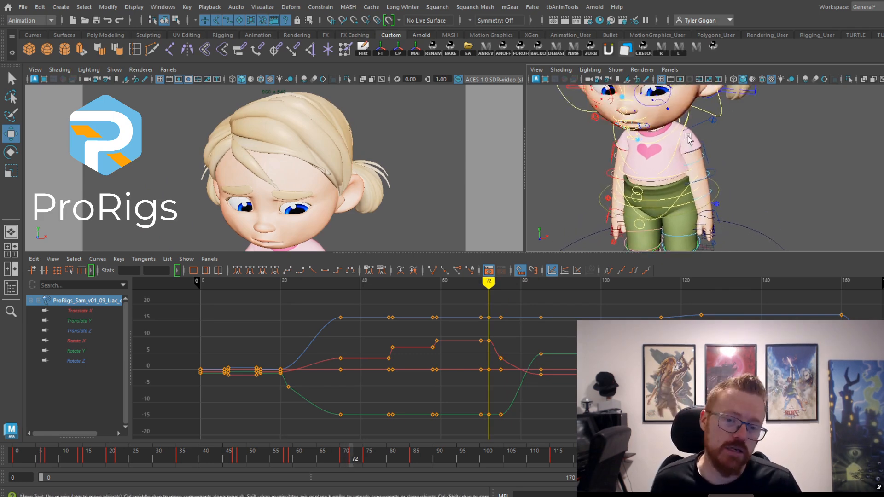
pyautogui.keyDown('alt'); pyautogui.moveTo(691, 137); pyautogui.dragTo(636, 173, button='right'); pyautogui.keyUp('alt')
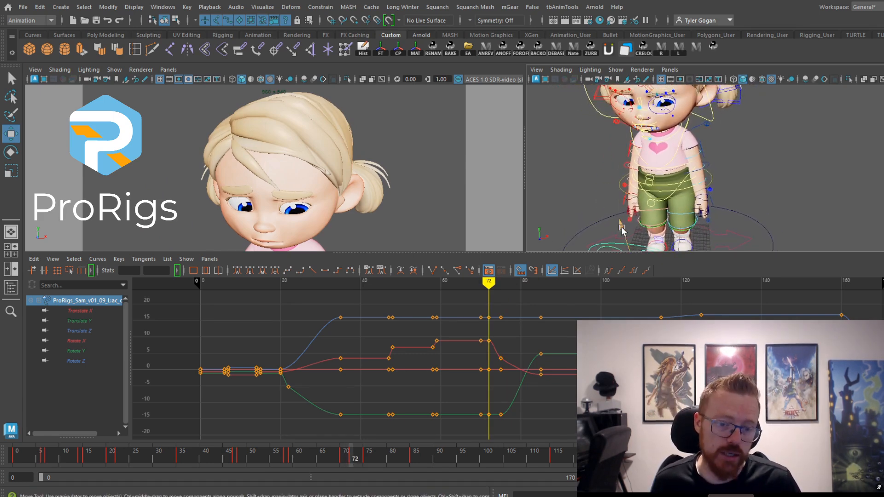
pyautogui.moveTo(621, 228); pyautogui.dragTo(611, 196)
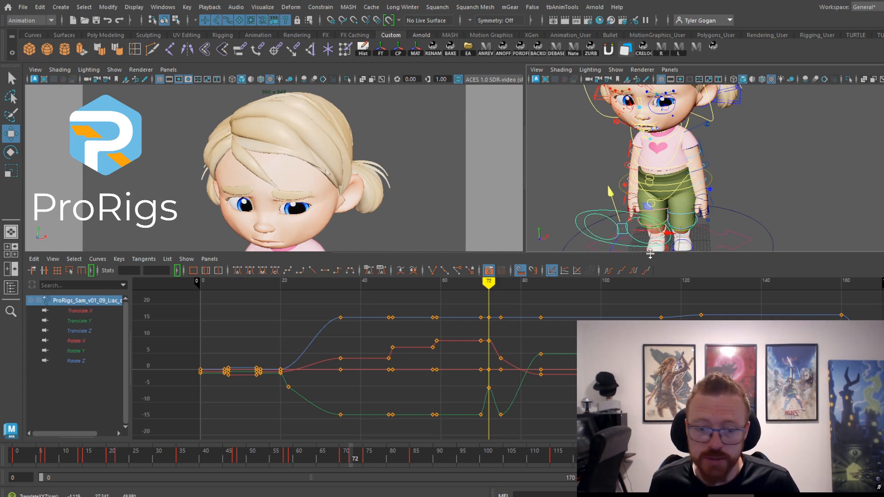
pyautogui.hotkey('ctrl', 'z')
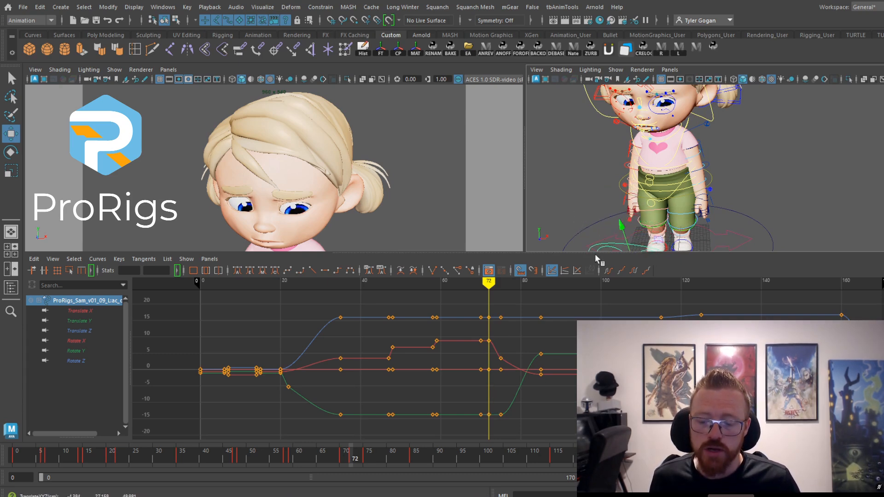
# Play and scrub the animation through frame 90 to review the eye darts in the sad hold and the following transition
pyautogui.click(167, 461)
pyautogui.hotkey('alt', 'v')
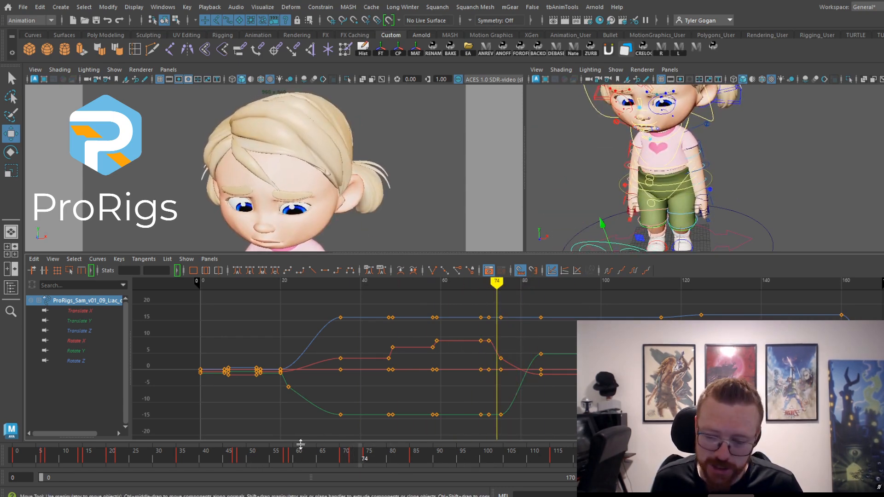
pyautogui.moveTo(286, 459); pyautogui.dragTo(438, 468)
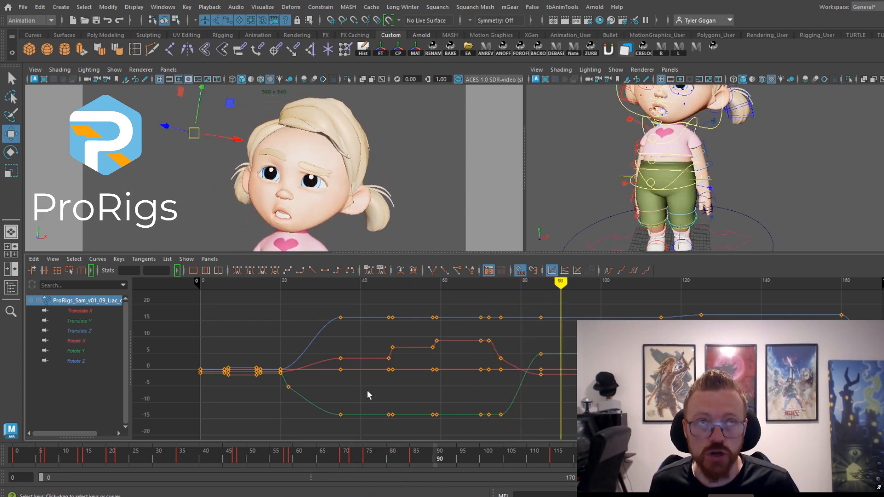
# Raise and shift the eye aim control at frame 72 and hold that pose at frame 75 so the eyes lead the head turn
pyautogui.moveTo(343, 466); pyautogui.dragTo(363, 467)
pyautogui.moveTo(363, 467); pyautogui.dragTo(367, 467, button='middle')
pyautogui.press('s')
pyautogui.moveTo(339, 464); pyautogui.dragTo(354, 467)
pyautogui.moveTo(622, 226); pyautogui.dragTo(604, 172)
pyautogui.moveTo(627, 203); pyautogui.dragTo(588, 181)
pyautogui.moveTo(344, 455); pyautogui.dragTo(352, 476)
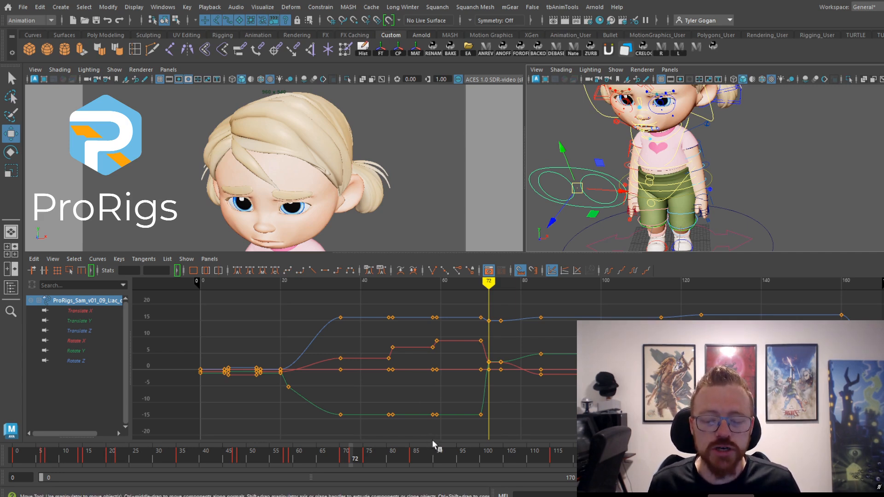
pyautogui.moveTo(328, 458); pyautogui.dragTo(355, 460)
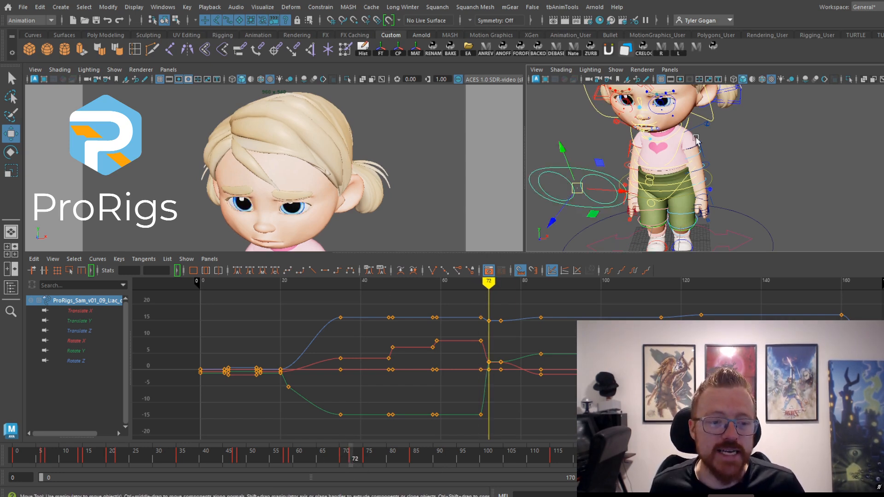
# Key the head control at frame 70 and rotate it slightly at frame 72 to follow the eye movement
pyautogui.click(715, 110)
pyautogui.click(716, 115)
pyautogui.press('e')
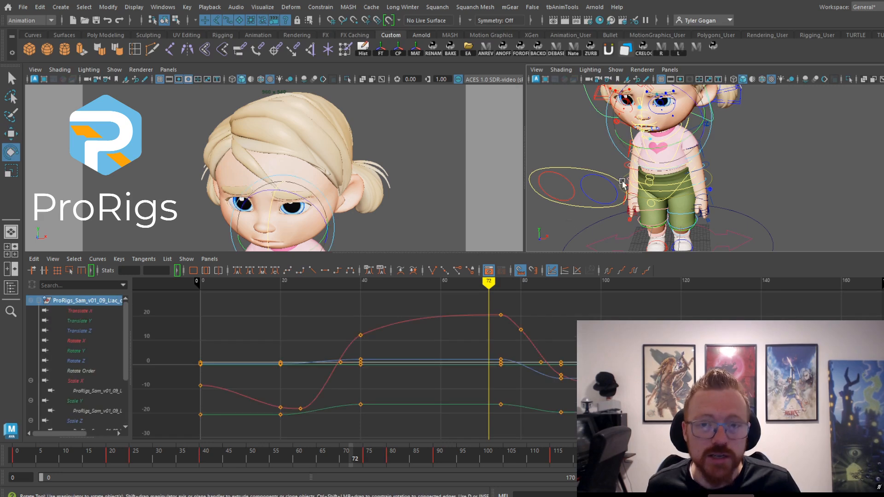
pyautogui.moveTo(349, 460)
pyautogui.mouseDown()
pyautogui.moveTo(342, 461)
pyautogui.moveTo(351, 459)
pyautogui.mouseUp()
pyautogui.press('s')
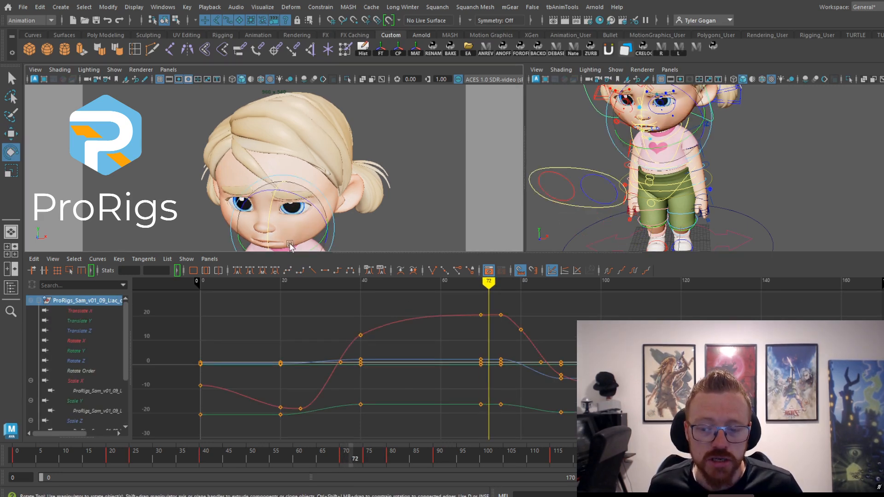
pyautogui.moveTo(283, 234); pyautogui.dragTo(283, 232)
pyautogui.moveTo(338, 457); pyautogui.dragTo(367, 468)
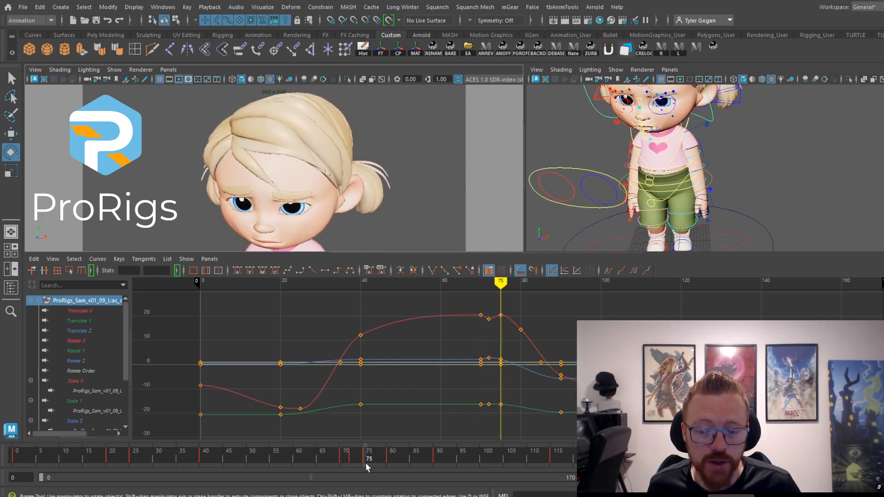
# Copy the head rotation from frame 72 to frame 75 and nudge it slightly for a soft hold
pyautogui.moveTo(282, 233); pyautogui.dragTo(279, 226)
pyautogui.hotkey('ctrl', 'z')
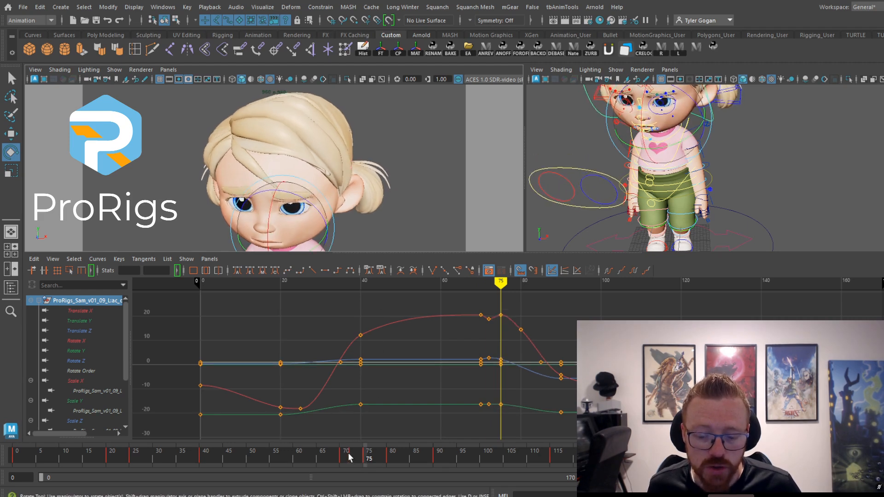
pyautogui.click(349, 457)
pyautogui.moveTo(349, 457); pyautogui.dragTo(367, 460, button='middle')
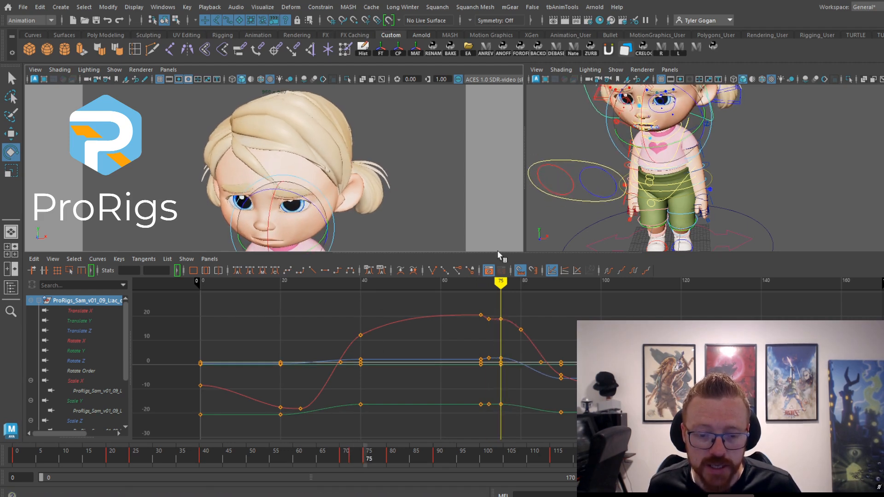
pyautogui.press('s')
pyautogui.moveTo(650, 132); pyautogui.dragTo(649, 128)
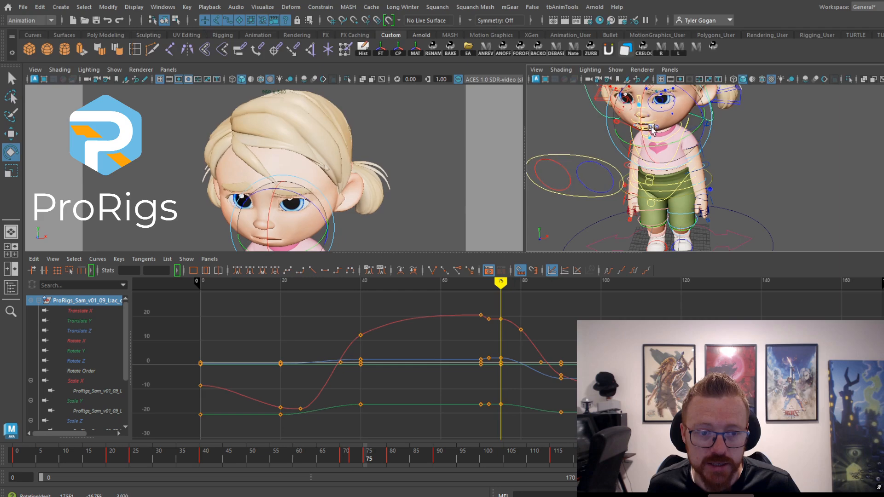
# Tilt the head further down at frame 80 and play the transition into the next pose
pyautogui.moveTo(342, 458); pyautogui.dragTo(393, 469)
pyautogui.moveTo(275, 206); pyautogui.dragTo(276, 222)
pyautogui.moveTo(376, 462); pyautogui.dragTo(488, 465)
pyautogui.hotkey('alt', 'v')
# Set the head's Rotate X keys to -7.035 at frame 115 and -0.781 at frame 90, and play back the animation
pyautogui.click(85, 339)
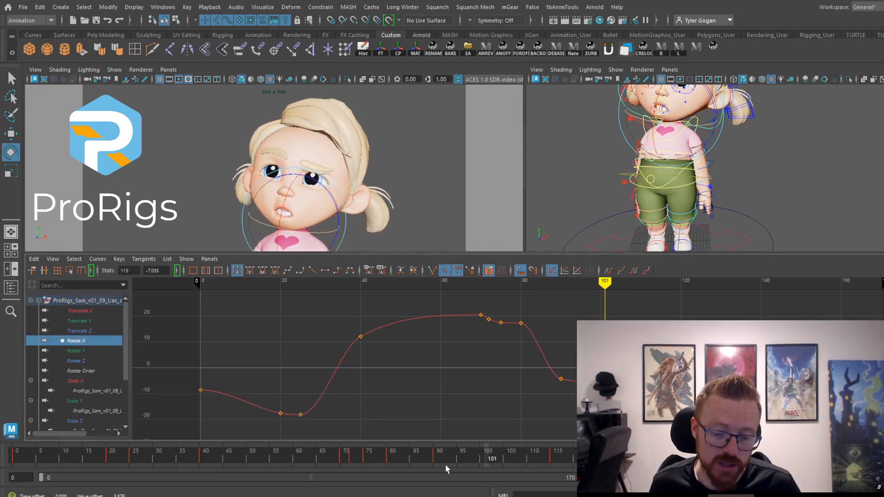
pyautogui.moveTo(445, 469)
pyautogui.mouseDown()
pyautogui.moveTo(421, 458)
pyautogui.moveTo(451, 461)
pyautogui.moveTo(423, 469)
pyautogui.moveTo(435, 473)
pyautogui.moveTo(444, 466)
pyautogui.mouseUp()
pyautogui.moveTo(559, 389); pyautogui.dragTo(559, 381, button='middle')
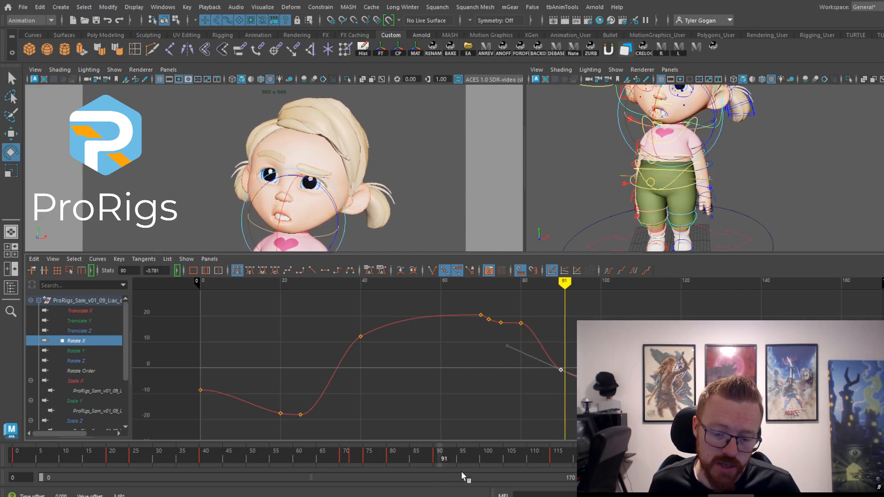
pyautogui.moveTo(410, 463); pyautogui.dragTo(369, 480)
pyautogui.hotkey('alt', 'v')
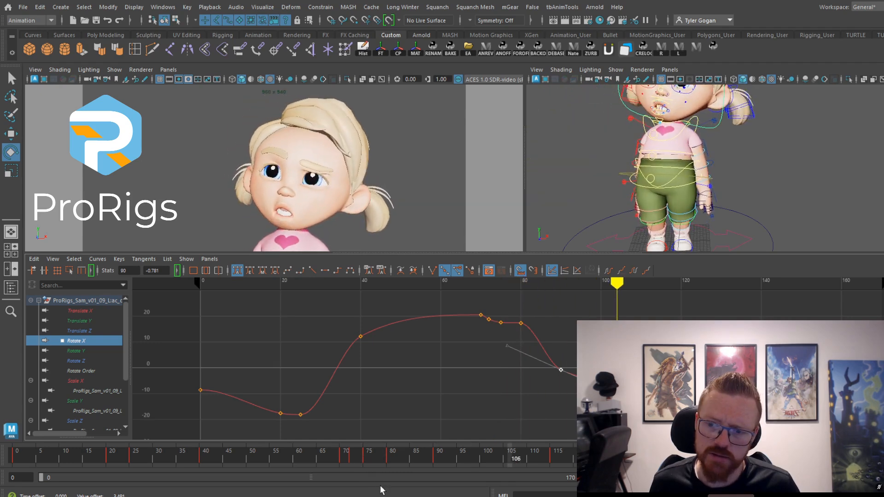
pyautogui.click(337, 456)
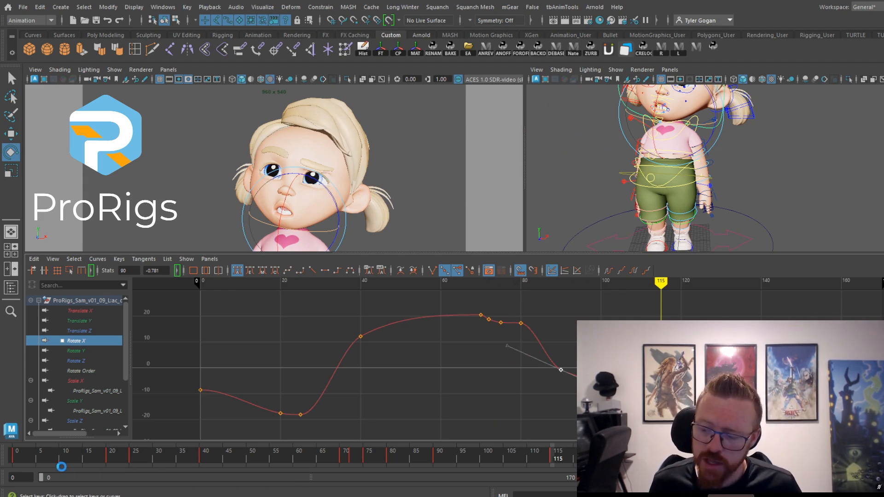
pyautogui.click(19, 455)
pyautogui.hotkey('alt', 'v')
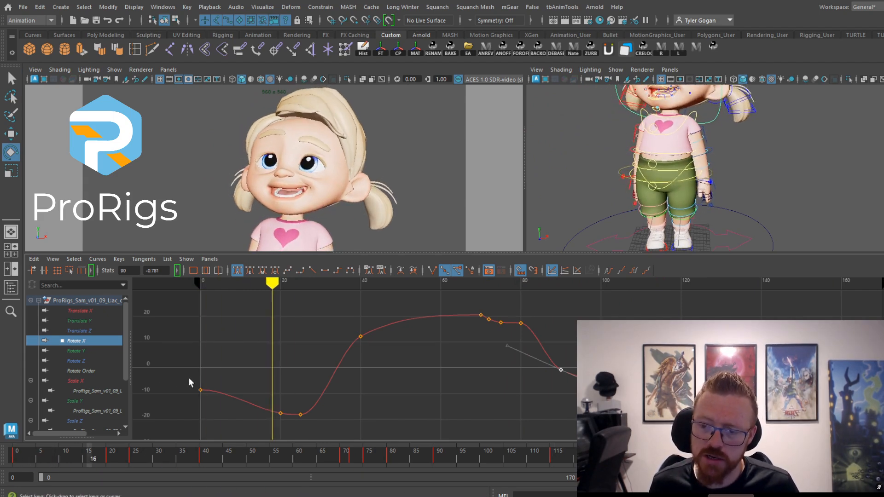
# Select the eye aim control in the enlarged view and key an eye dart at frames 95 and 96, shifting it along X
pyautogui.press('space')
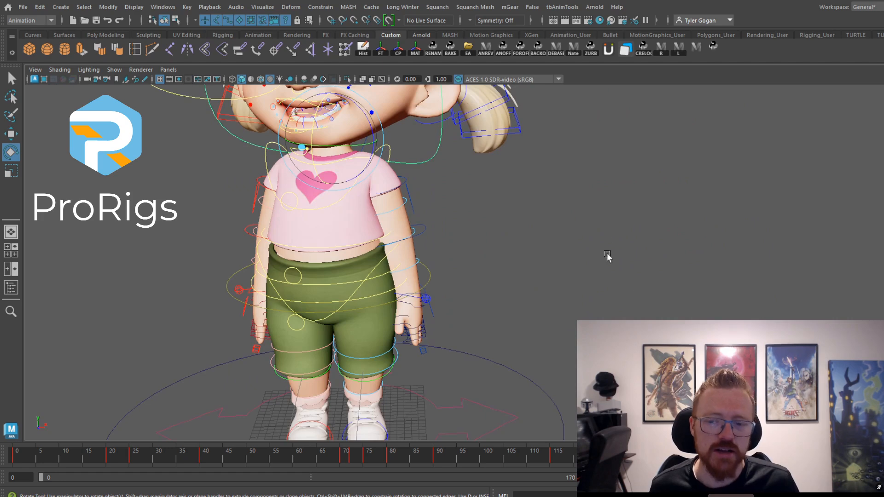
pyautogui.keyDown('alt'); pyautogui.moveTo(607, 256); pyautogui.dragTo(525, 256, button='right'); pyautogui.keyUp('alt')
pyautogui.keyDown('alt'); pyautogui.moveTo(525, 256); pyautogui.dragTo(571, 300, button='middle'); pyautogui.keyUp('alt')
pyautogui.click(344, 218)
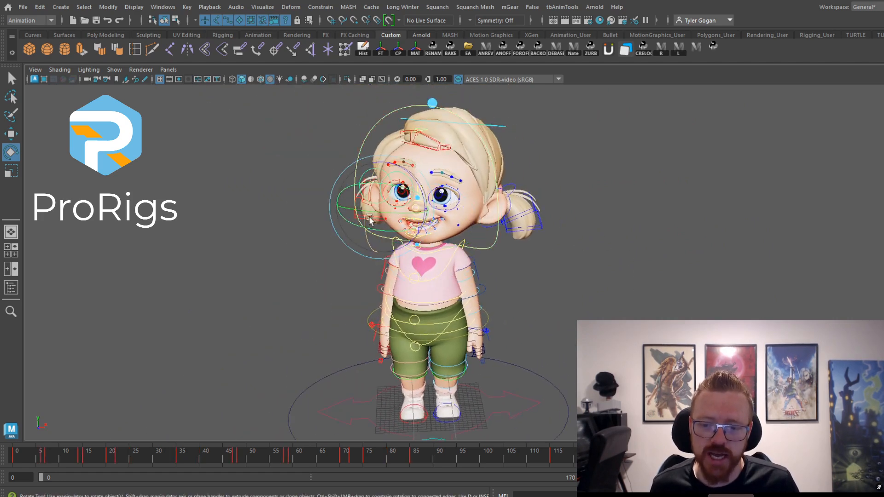
pyautogui.keyDown('alt'); pyautogui.moveTo(371, 214); pyautogui.dragTo(405, 224, button='right'); pyautogui.keyUp('alt')
pyautogui.keyDown('alt'); pyautogui.moveTo(405, 223); pyautogui.dragTo(422, 261, button='middle'); pyautogui.keyUp('alt')
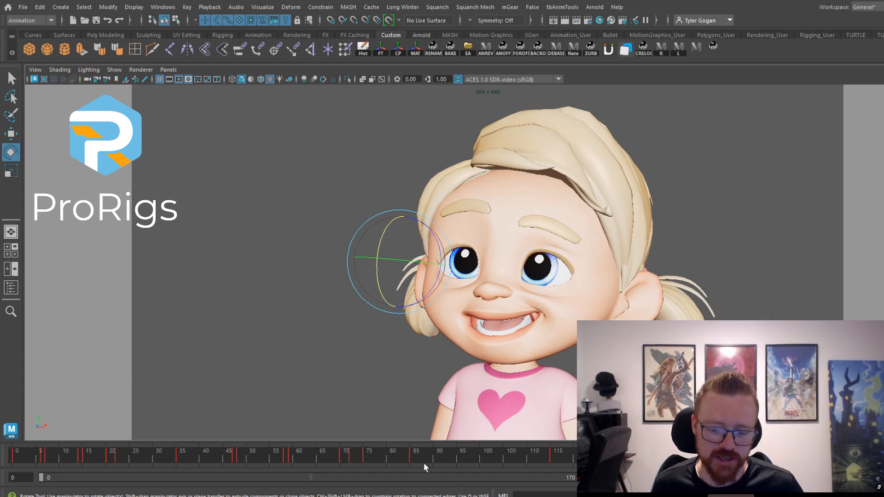
pyautogui.moveTo(424, 457); pyautogui.dragTo(457, 471)
pyautogui.press('w')
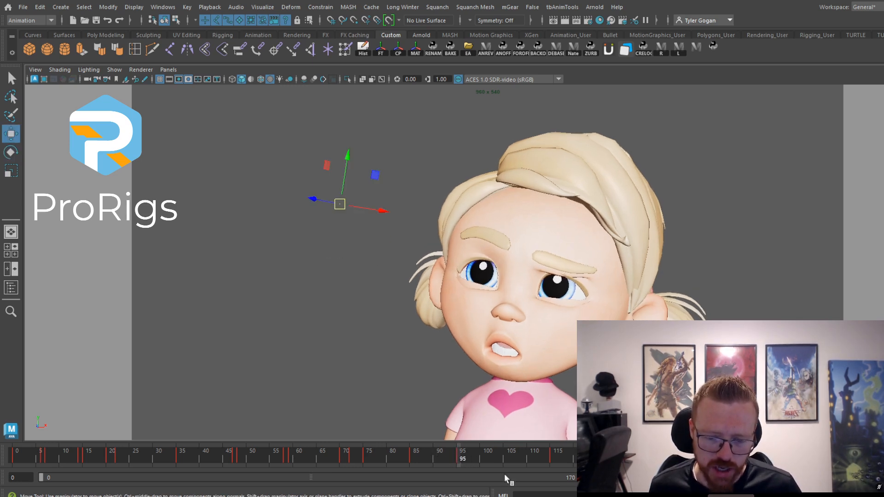
pyautogui.click(465, 461)
pyautogui.moveTo(387, 208); pyautogui.dragTo(407, 209)
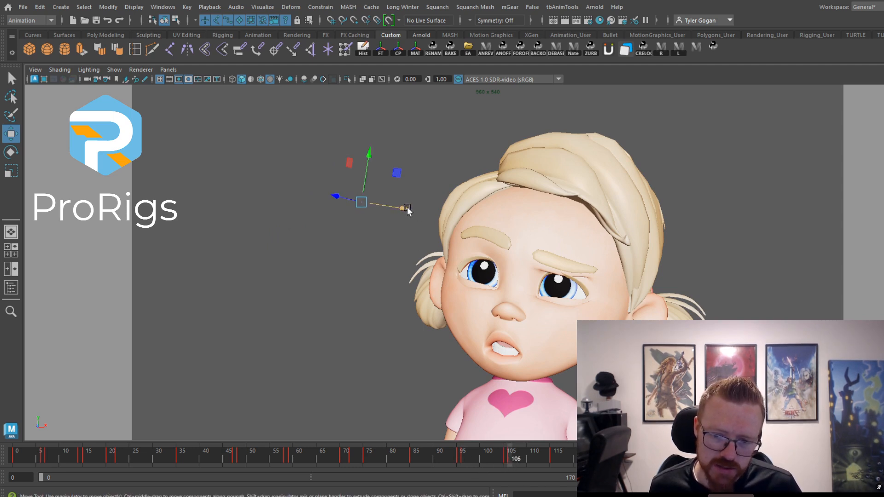
# Shift and raise the eye aim control at frame 106 and hold that pose at frame 115
pyautogui.moveTo(408, 209); pyautogui.dragTo(399, 208)
pyautogui.moveTo(491, 460); pyautogui.dragTo(512, 464)
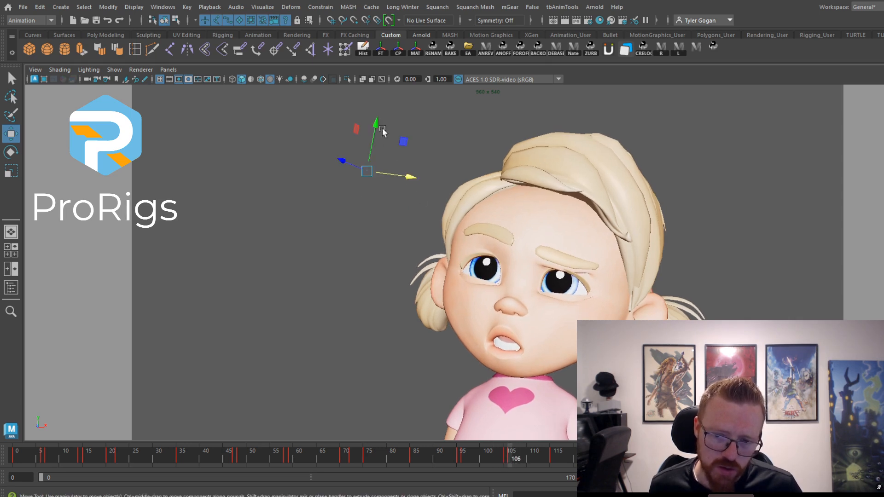
pyautogui.moveTo(374, 137); pyautogui.dragTo(376, 129)
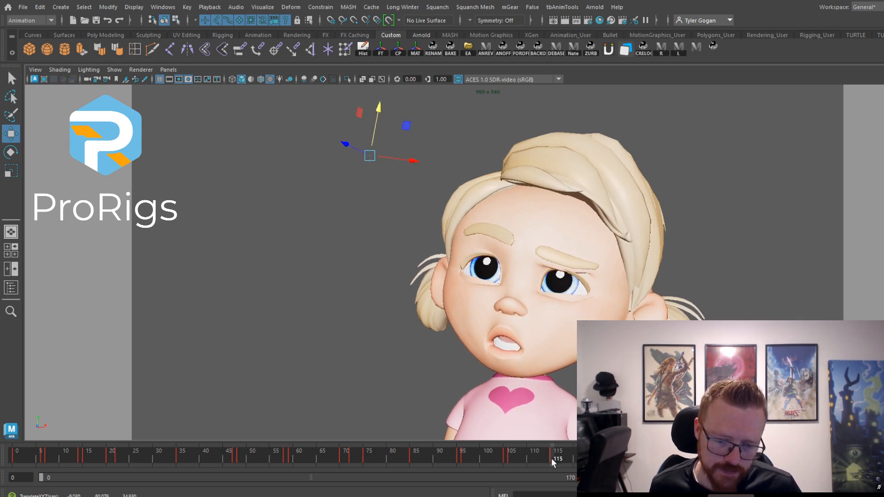
pyautogui.moveTo(479, 462); pyautogui.dragTo(406, 470)
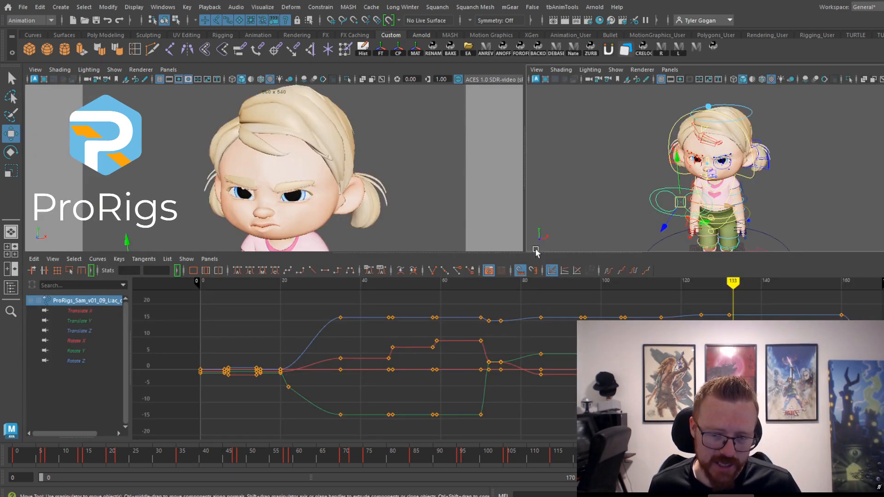
# Adjust the eye aim control along X at frame 133 in the angry pose and key the hold at frame 141
pyautogui.moveTo(726, 207); pyautogui.dragTo(677, 203)
pyautogui.click(671, 455)
pyautogui.press('s')
pyautogui.hotkey('ctrl', 'z')
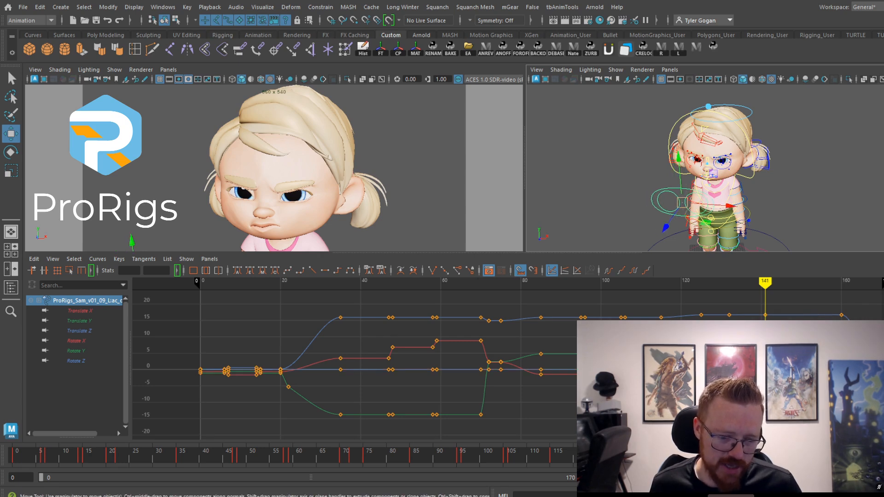
pyautogui.hotkey('alt', '.')
pyautogui.hotkey('ctrl', 'z')
pyautogui.hotkey('ctrl', 'z')
# Key the eye aim control at frame 142, shift it slightly along X, and hold that pose at frame 150
pyautogui.hotkey('alt', '.')
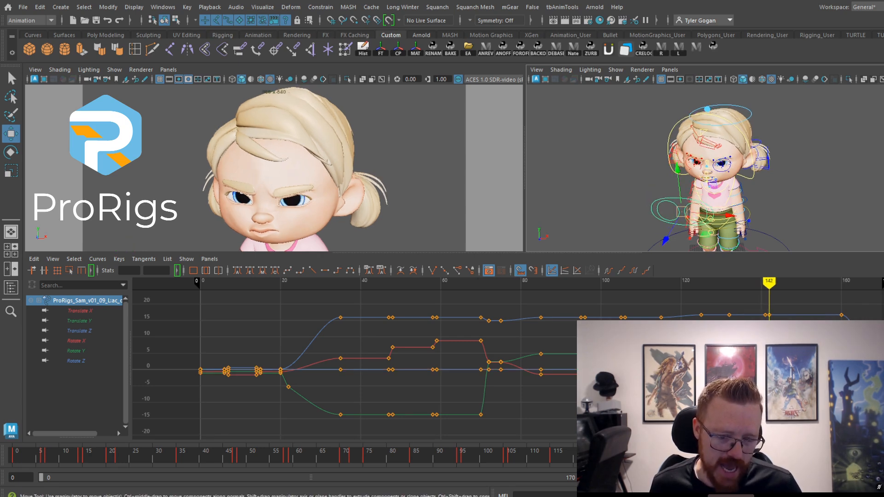
pyautogui.press('s')
pyautogui.moveTo(730, 216); pyautogui.dragTo(728, 216)
pyautogui.middleClick(715, 455)
pyautogui.press('s')
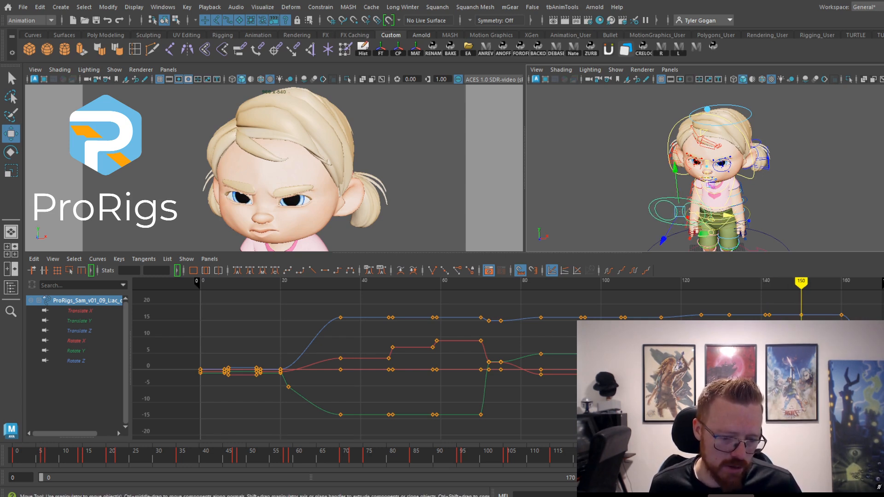
# Shift the eye aim control at frame 151, readjust it at frame 133, and play the animation in the enlarged camera view
pyautogui.press(',')
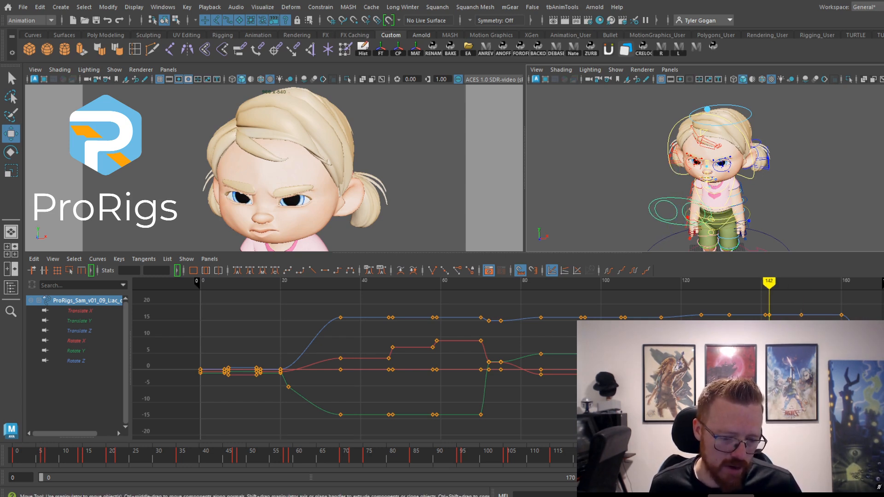
pyautogui.press('.')
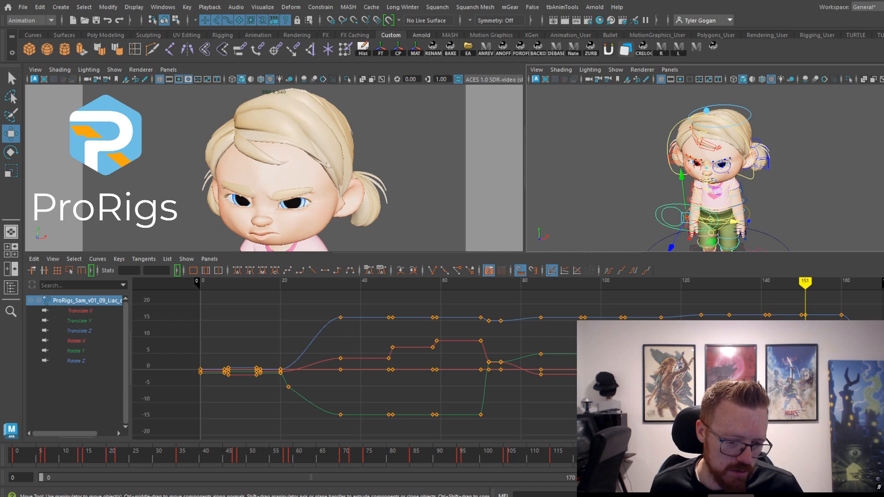
pyautogui.press('.')
pyautogui.press(',')
pyautogui.moveTo(718, 456)
pyautogui.mouseDown()
pyautogui.moveTo(755, 456)
pyautogui.moveTo(632, 455)
pyautogui.moveTo(685, 455)
pyautogui.moveTo(642, 456)
pyautogui.mouseUp()
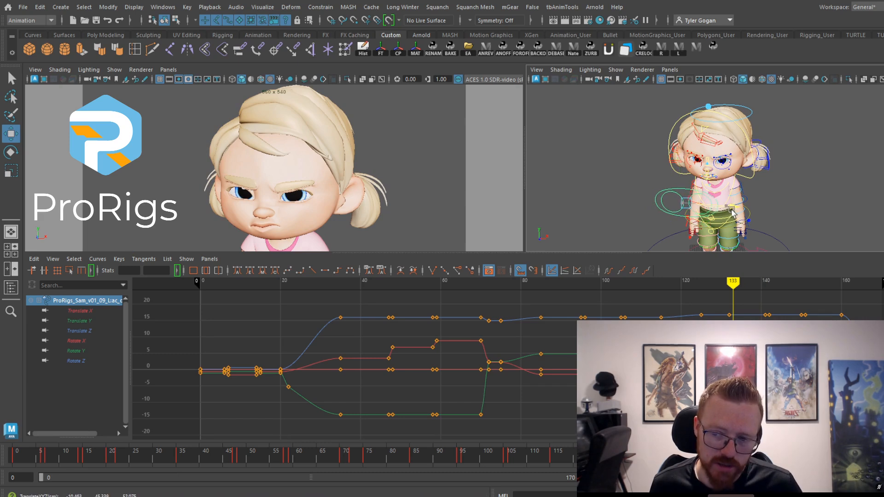
pyautogui.moveTo(674, 456)
pyautogui.mouseDown()
pyautogui.moveTo(801, 455)
pyautogui.moveTo(514, 455)
pyautogui.moveTo(645, 456)
pyautogui.mouseUp()
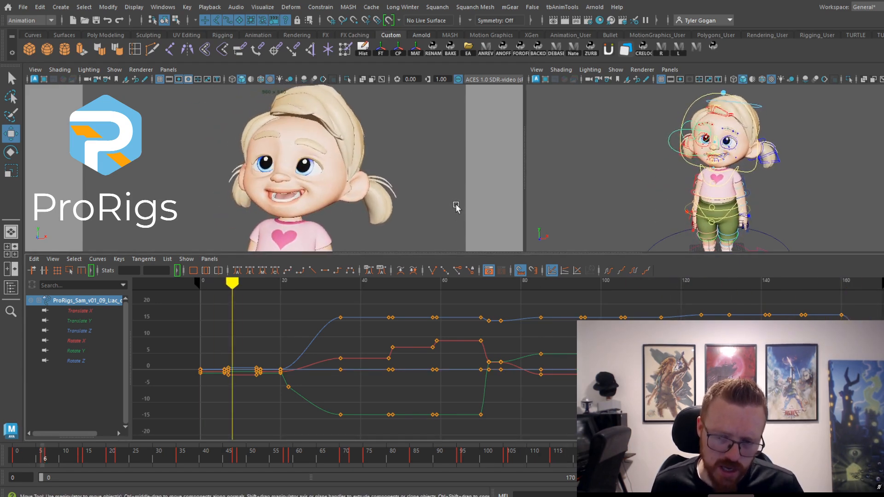
pyautogui.press('space')
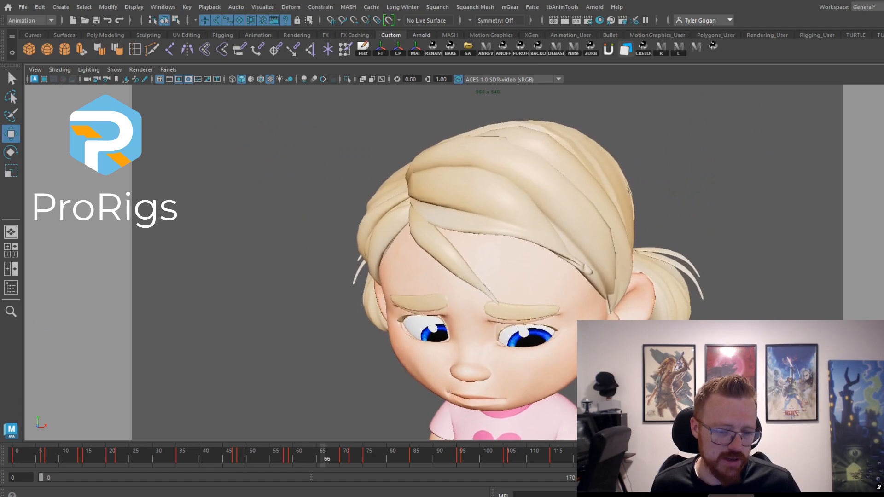